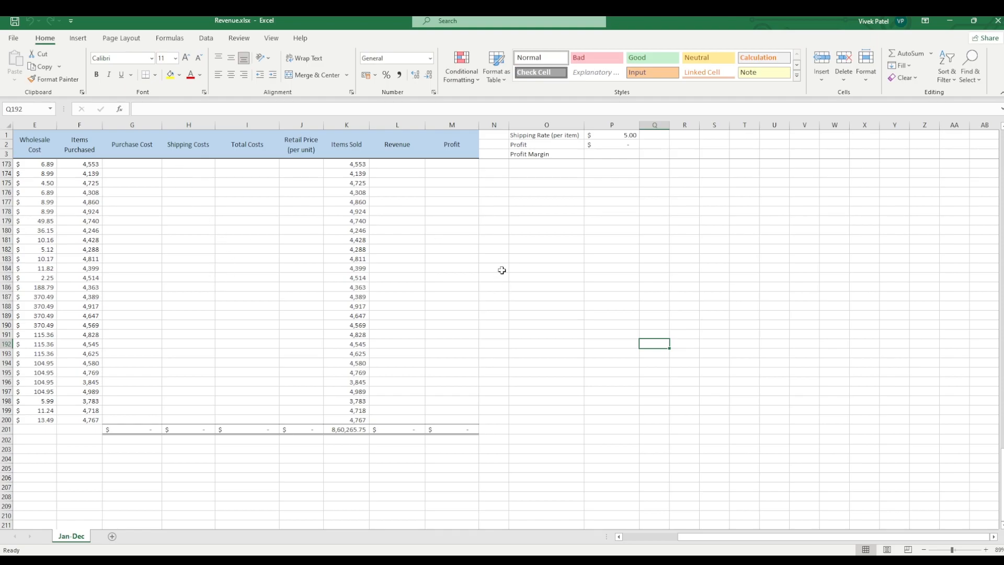
click(610, 269)
click(468, 203)
click(635, 261)
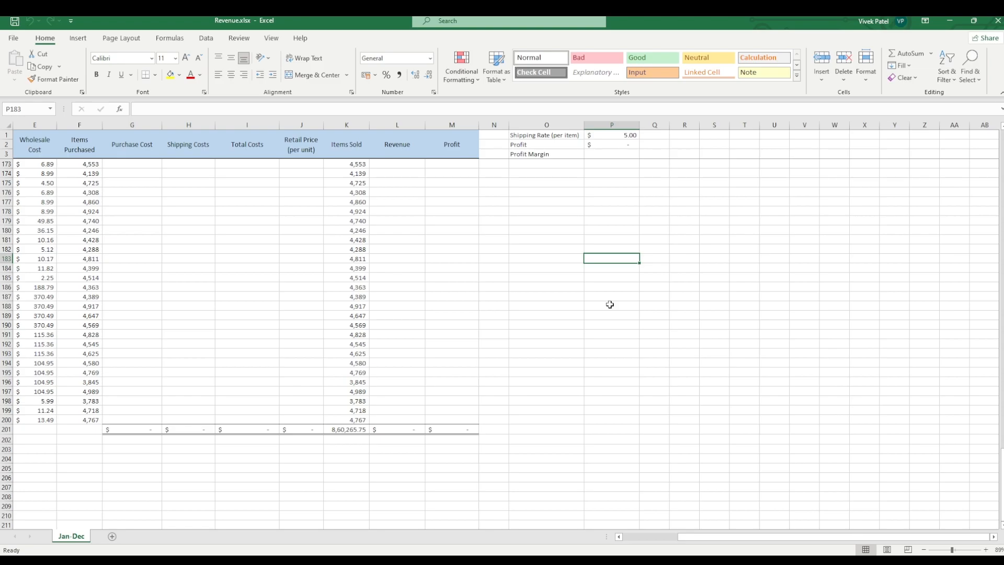
click(470, 126)
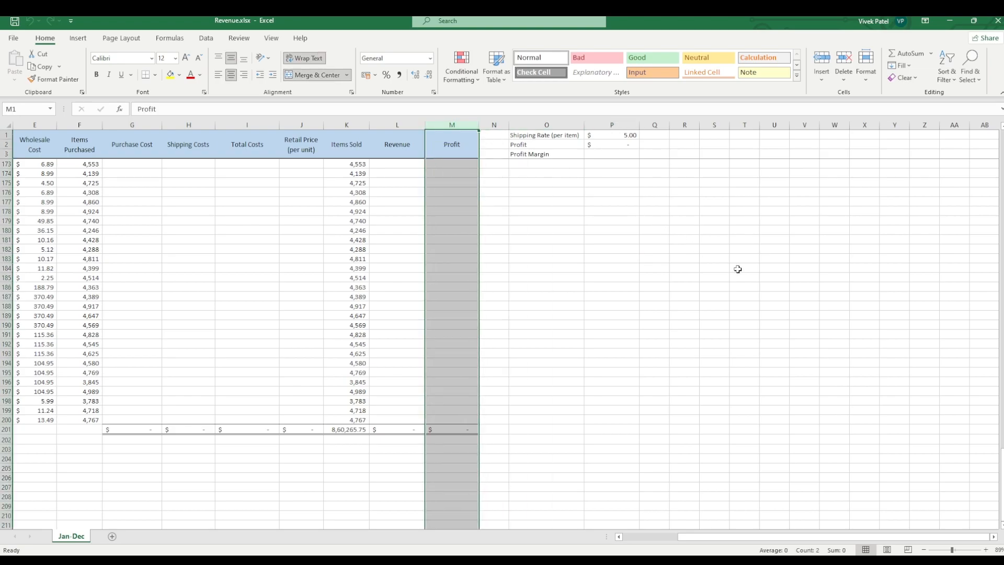
key(ctrl+shift+l)
key(ctrl+shift+l)
Step: Enter the numbers 125, 12345, 58 and 1 in cells Q186 through Q189
click(663, 287)
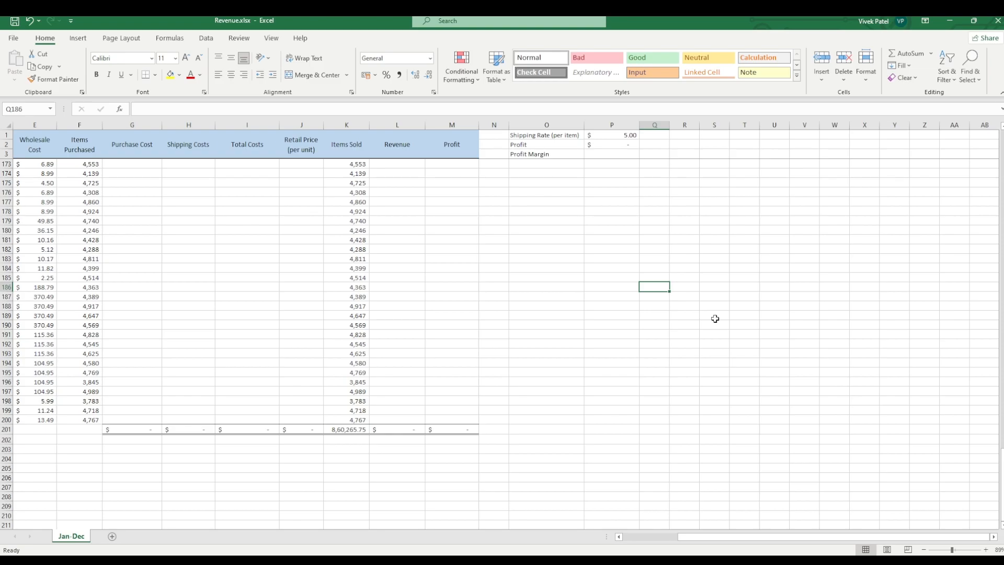
text(125)
key(Return)
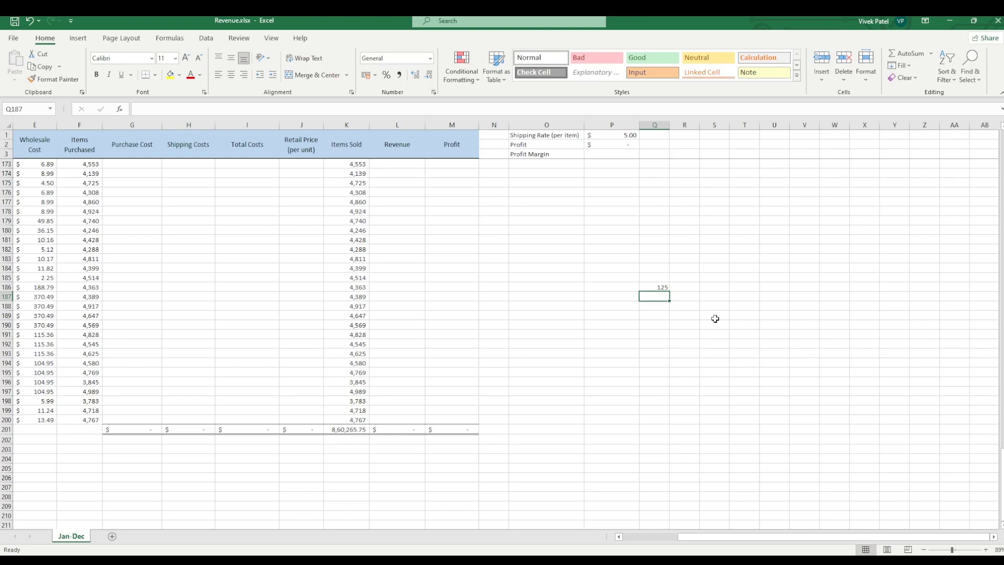
text(12345)
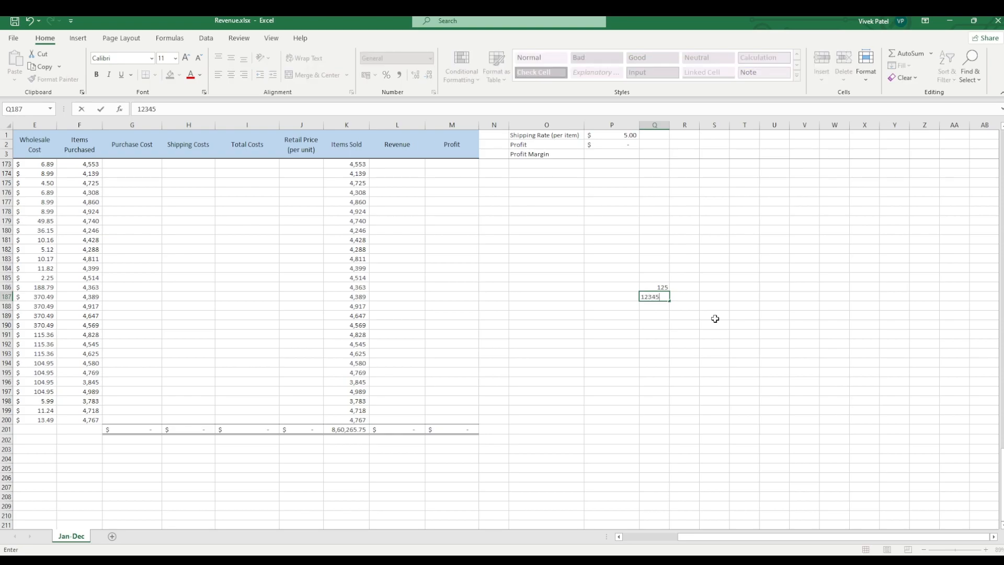
key(Return)
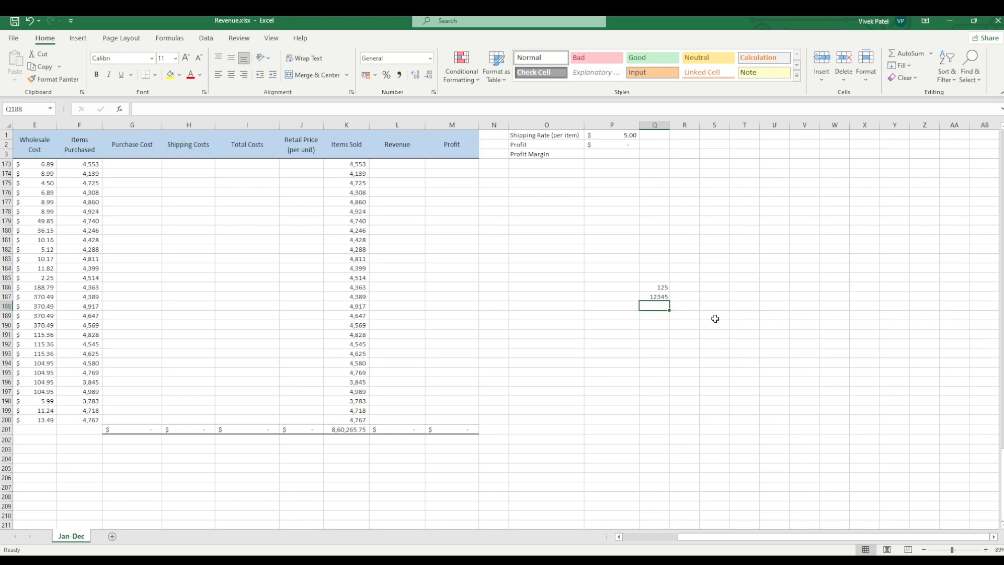
text(58)
key(Return)
text(1)
key(Return)
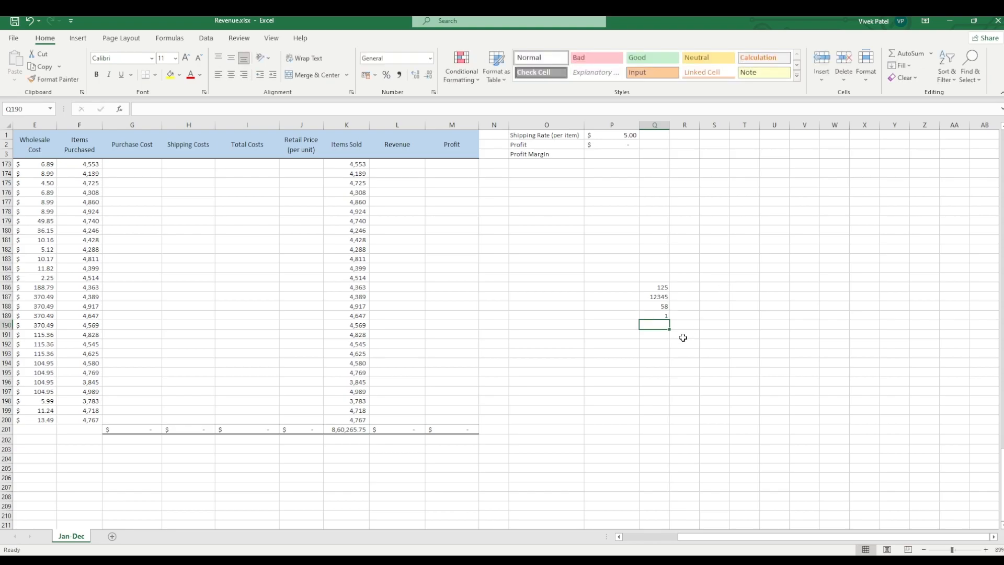
drag(652, 289, 659, 321)
click(658, 333)
click(659, 315)
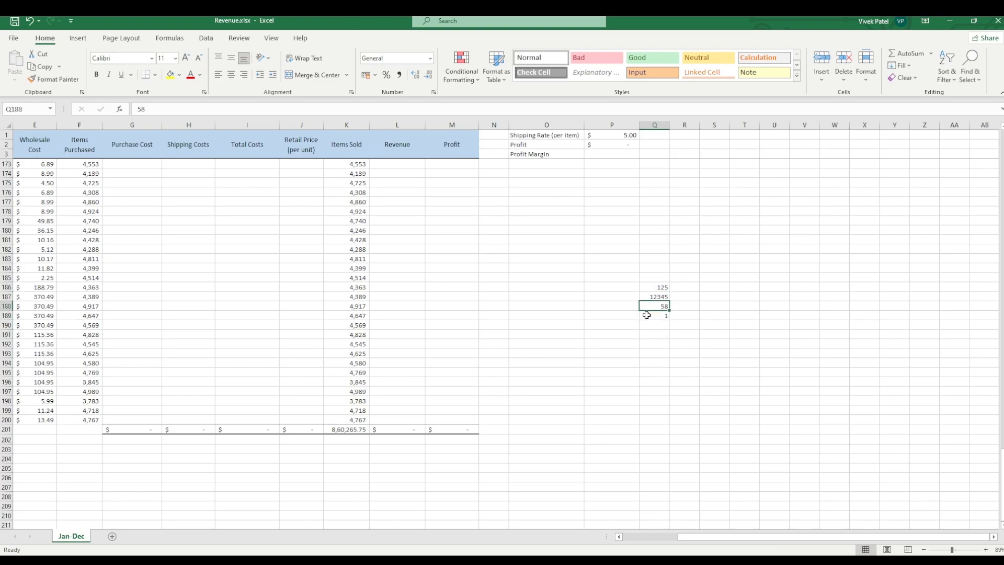
click(650, 297)
click(657, 287)
click(662, 317)
click(663, 379)
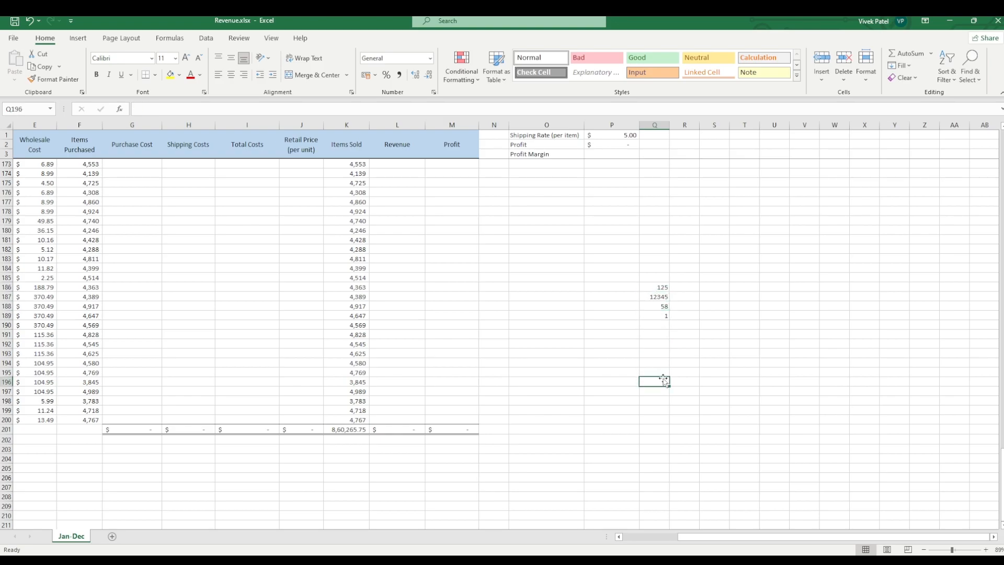
click(656, 286)
drag(656, 285, 655, 314)
click(668, 344)
drag(656, 287, 654, 313)
click(686, 299)
click(660, 305)
click(661, 297)
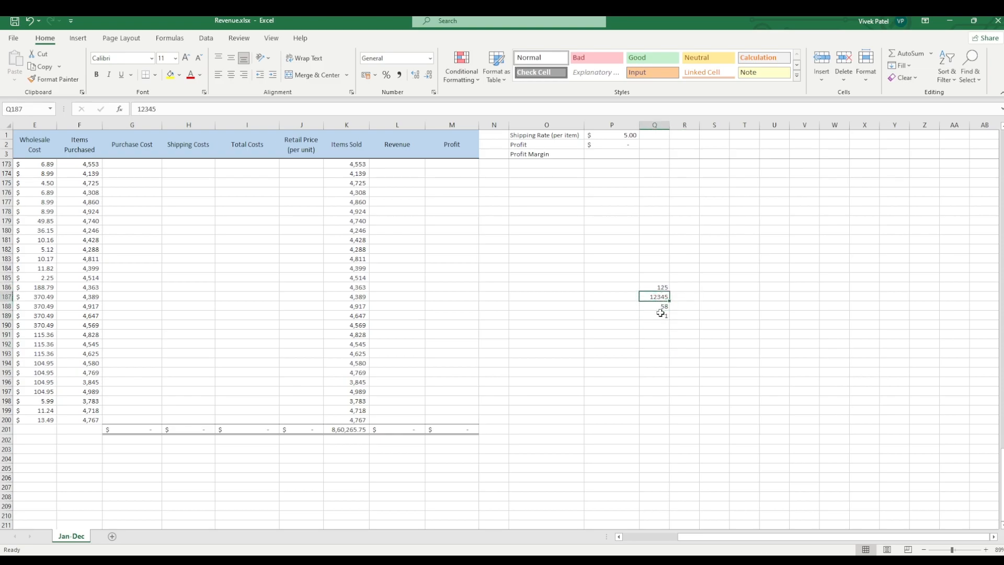
click(656, 306)
click(656, 287)
drag(654, 287, 661, 314)
click(657, 341)
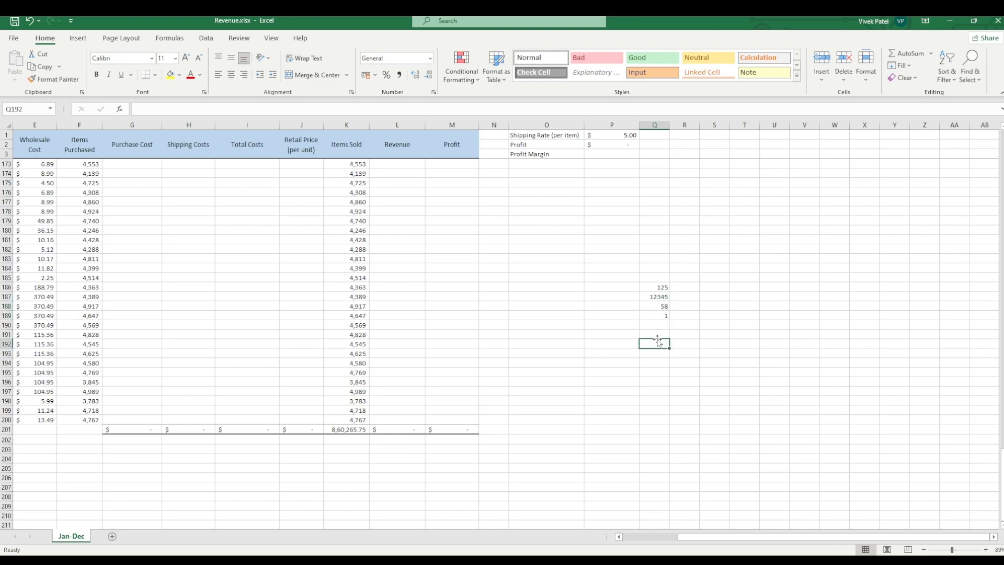
Step: Enter 00001 in cell T189 as a leading-zero test and inspect the stored value
click(749, 316)
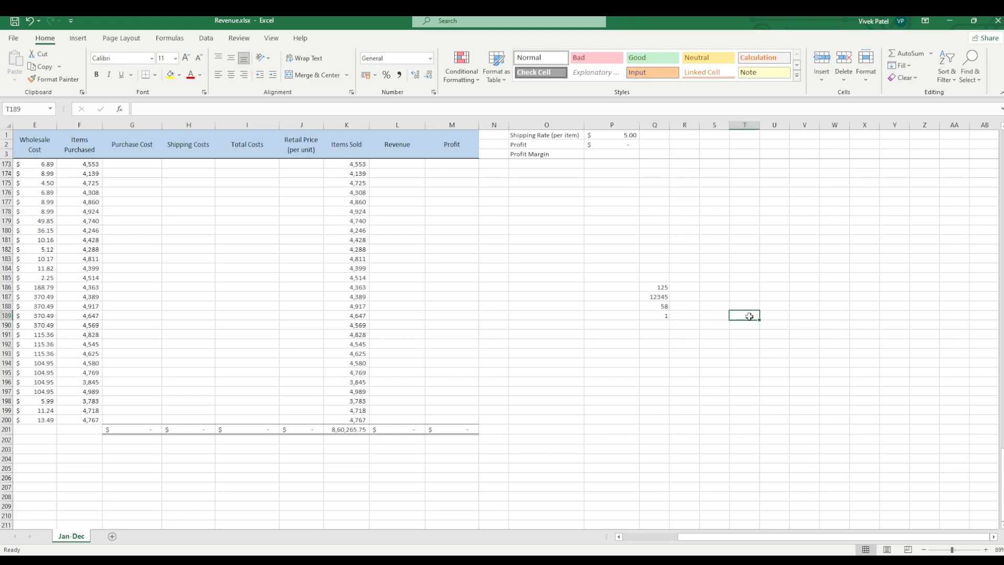
text(000)
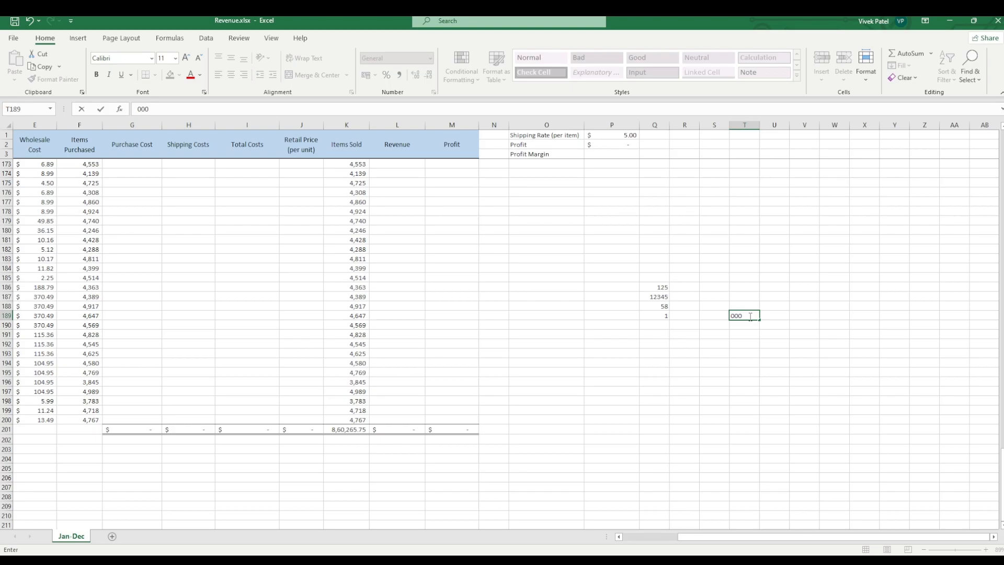
text(01)
key(Return)
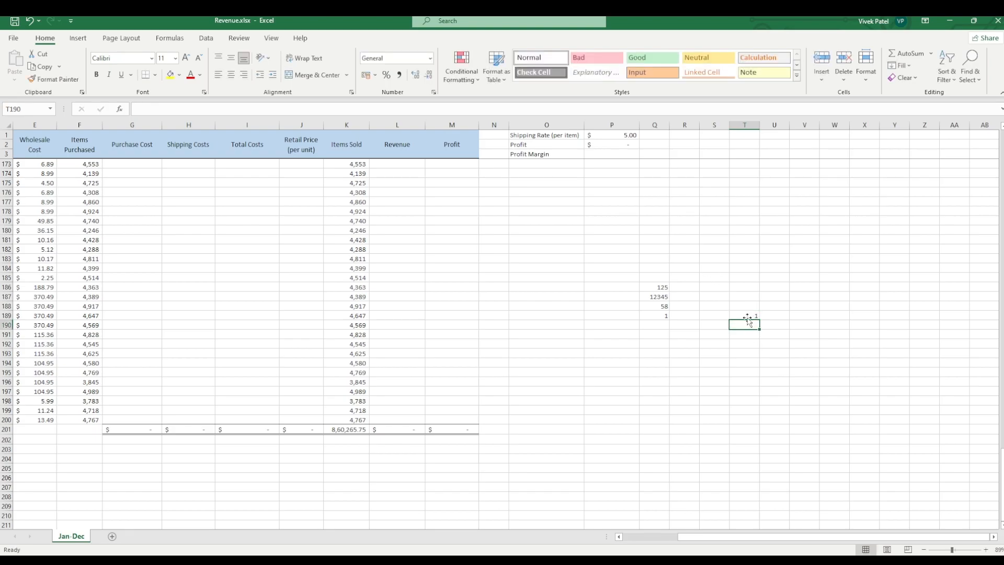
click(747, 317)
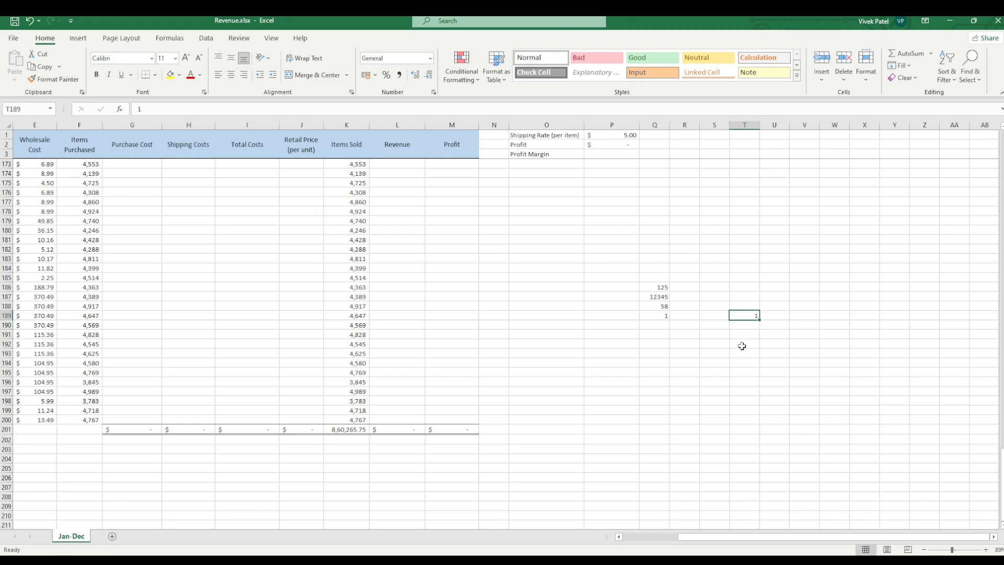
click(747, 332)
click(749, 324)
click(745, 317)
Step: Apply a Special number format to Q186:Q189 that pads the numbers to five digits with leading zeros
click(652, 317)
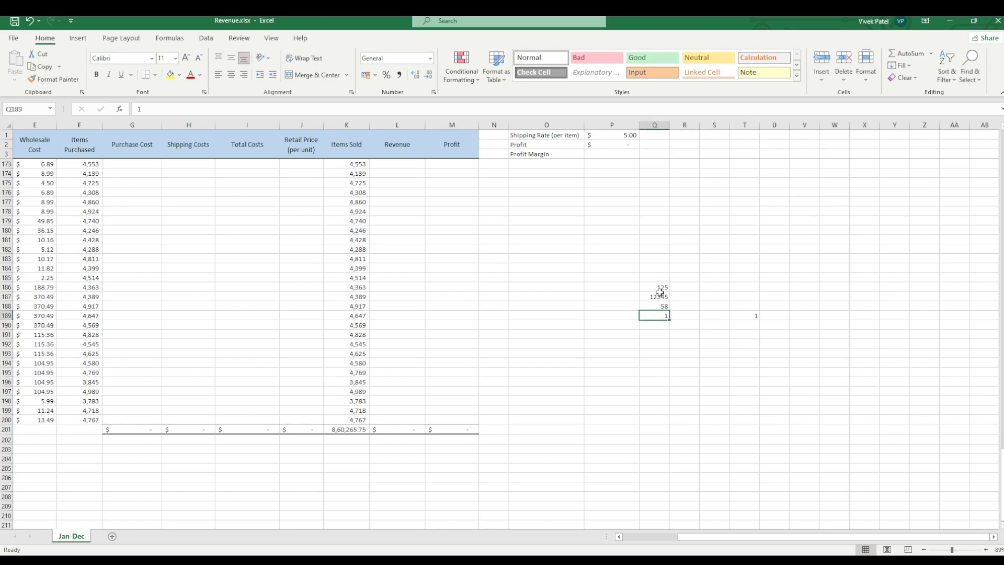
drag(660, 290, 658, 315)
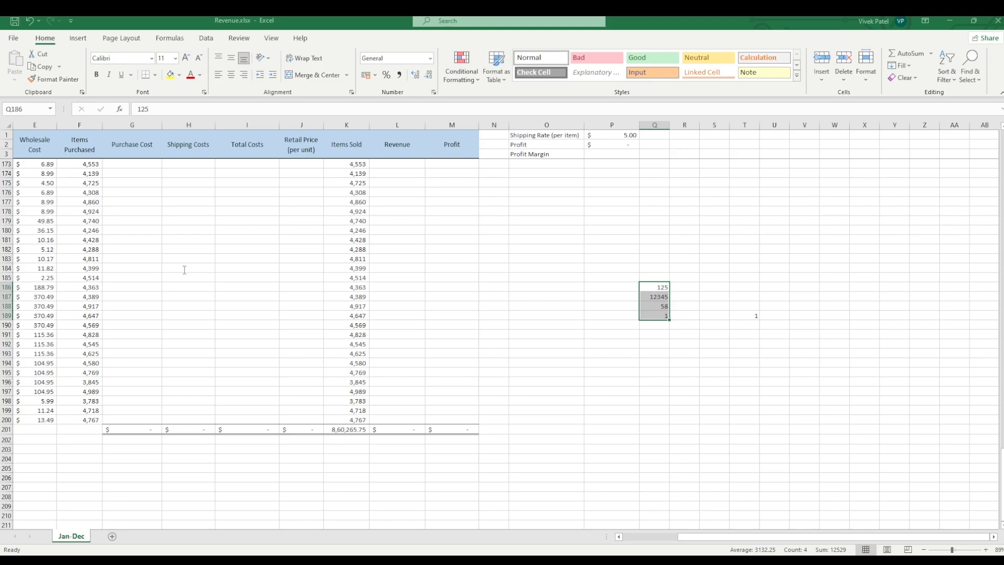
click(664, 407)
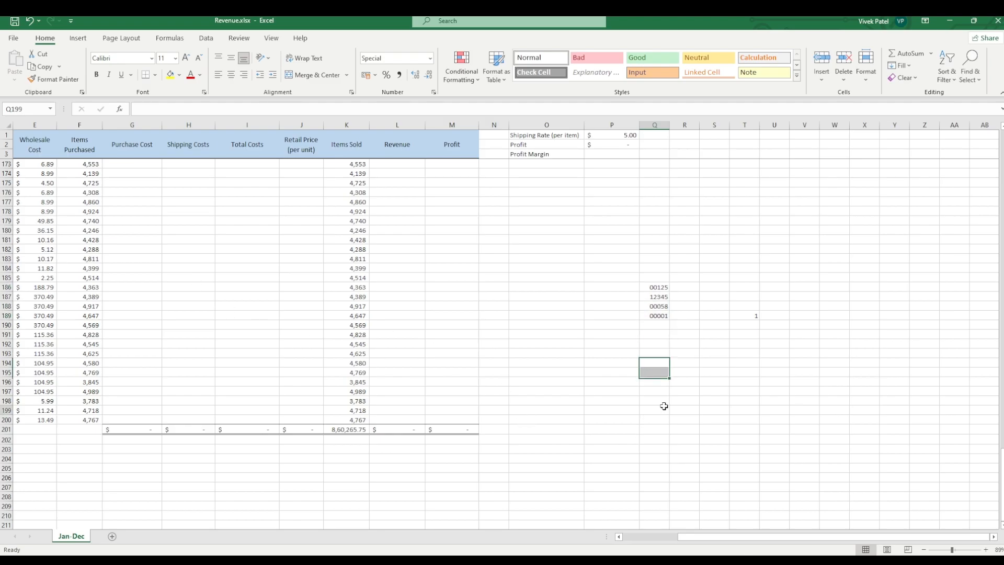
click(649, 281)
click(653, 324)
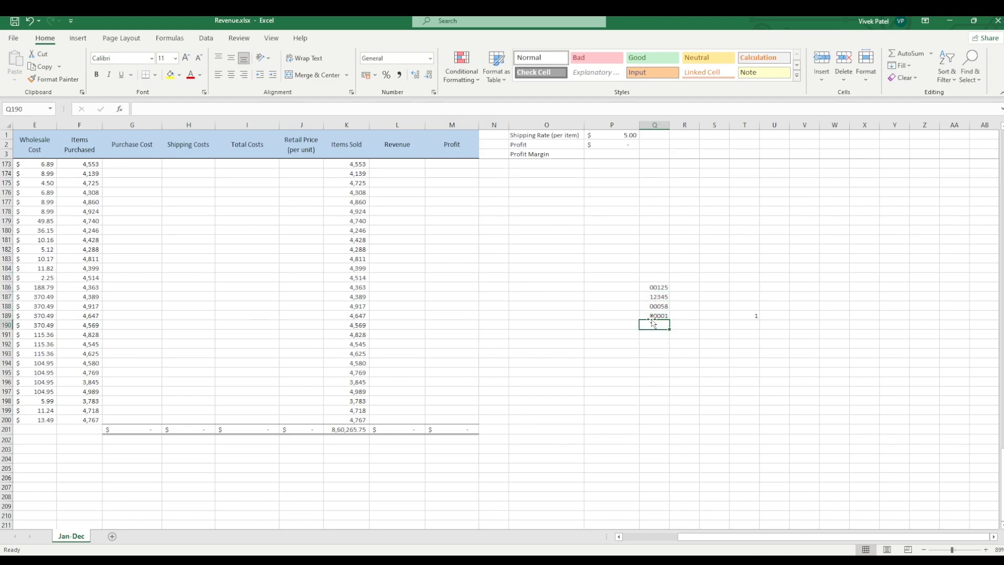
drag(650, 288, 653, 319)
click(653, 325)
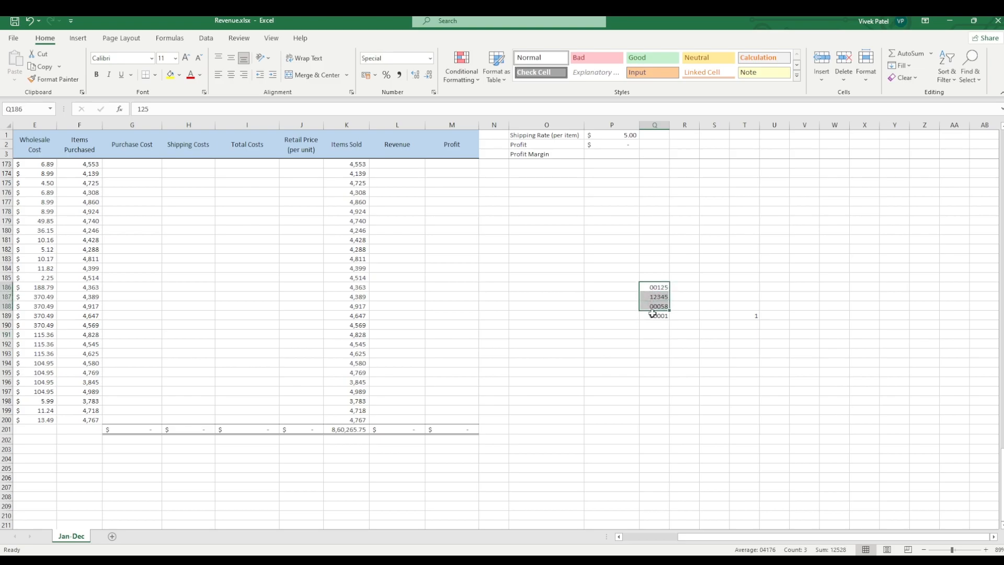
click(653, 324)
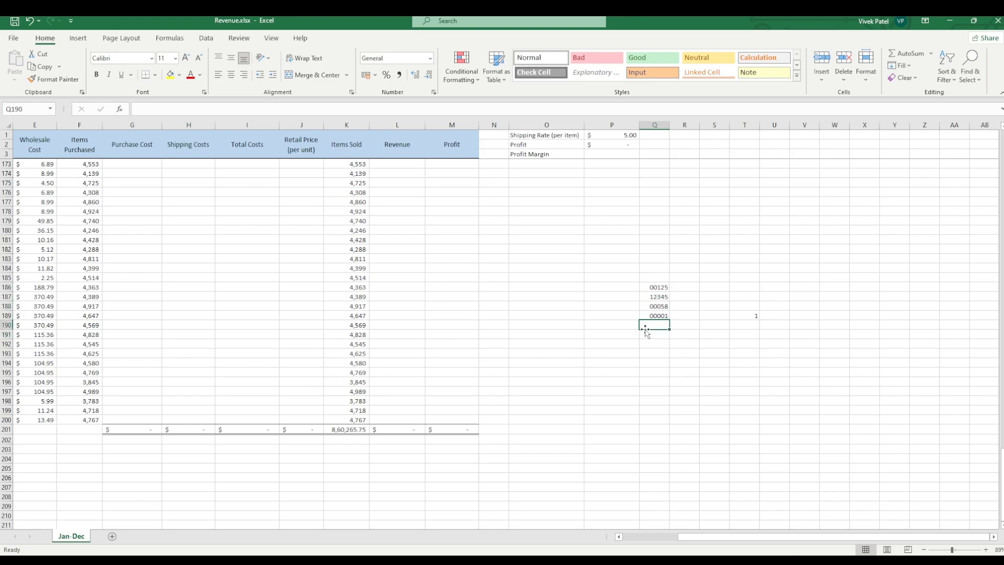
Step: Re-enter the value 1 in cell T189
click(738, 316)
click(739, 341)
click(747, 324)
click(747, 332)
click(748, 288)
click(752, 314)
text(1)
key(Return)
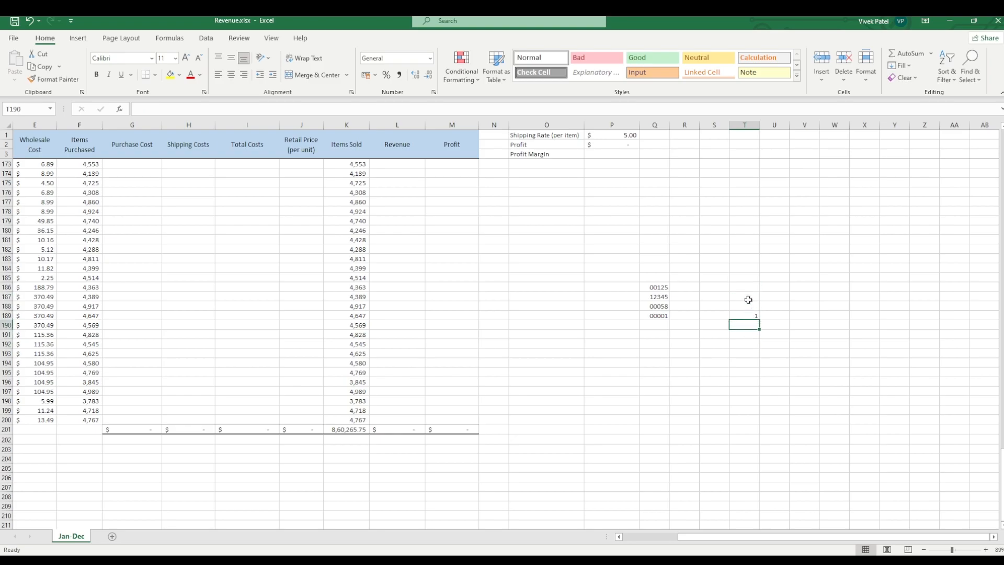
drag(746, 166, 754, 356)
click(753, 385)
drag(747, 249, 749, 405)
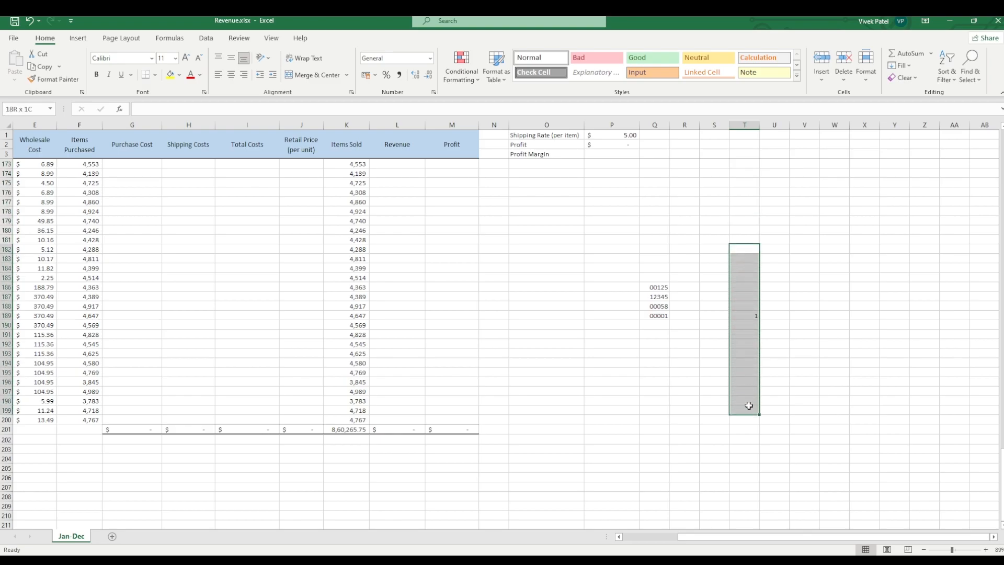
click(753, 298)
Step: Enter the sample entries piy, -25, 0 and 25 in cells T184 through T187
click(747, 266)
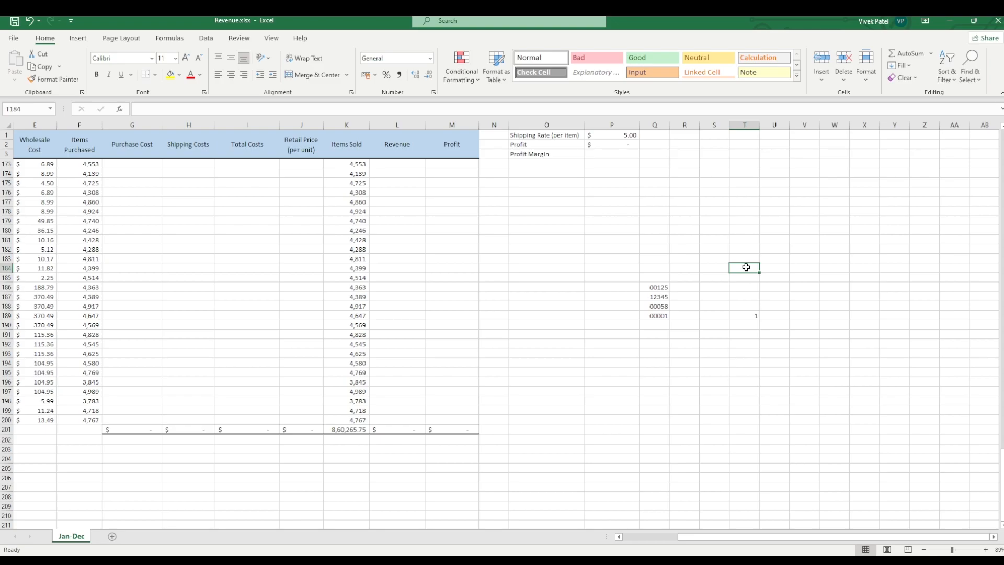
text(piy)
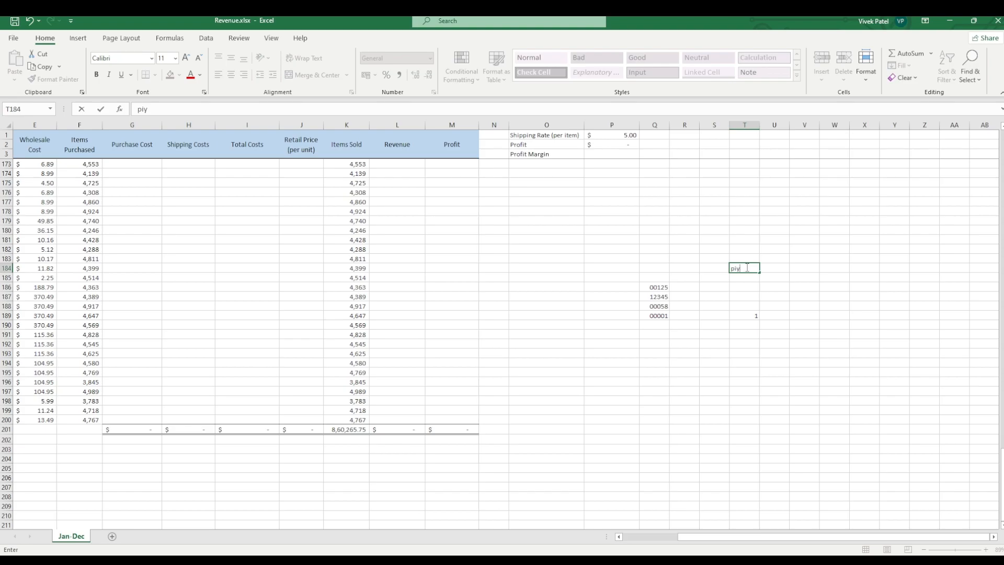
key(Return)
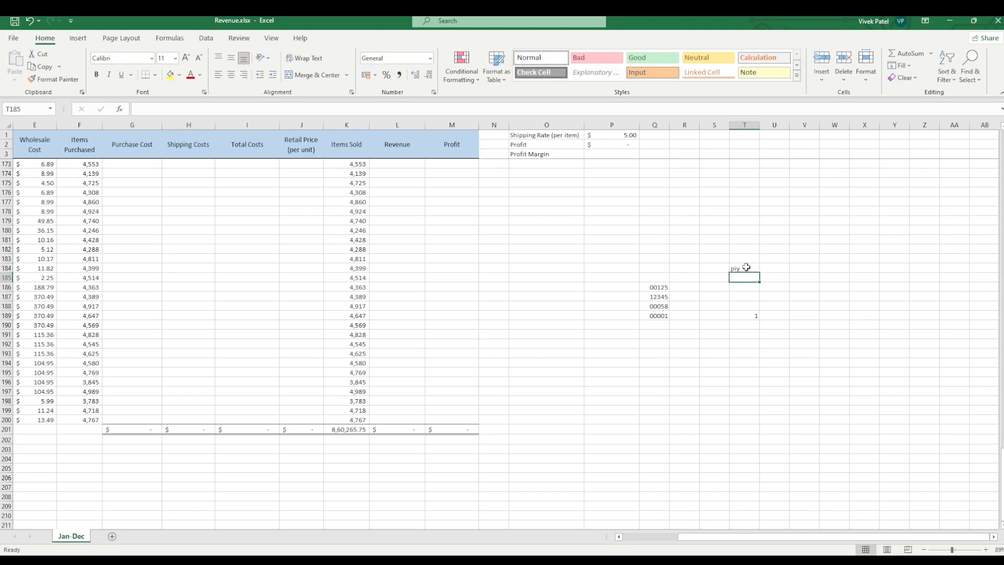
text(-25)
key(Return)
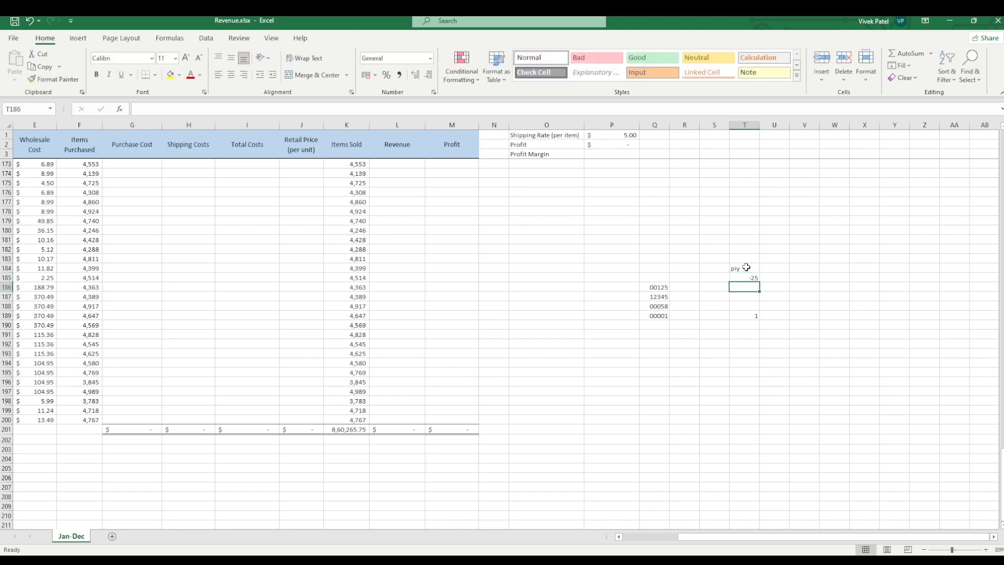
text(0)
key(Return)
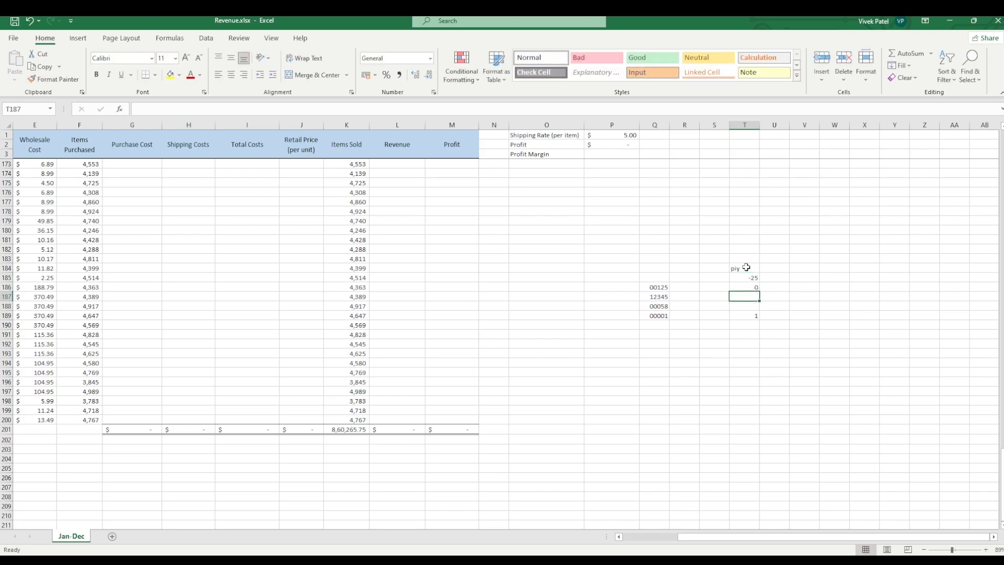
text(25)
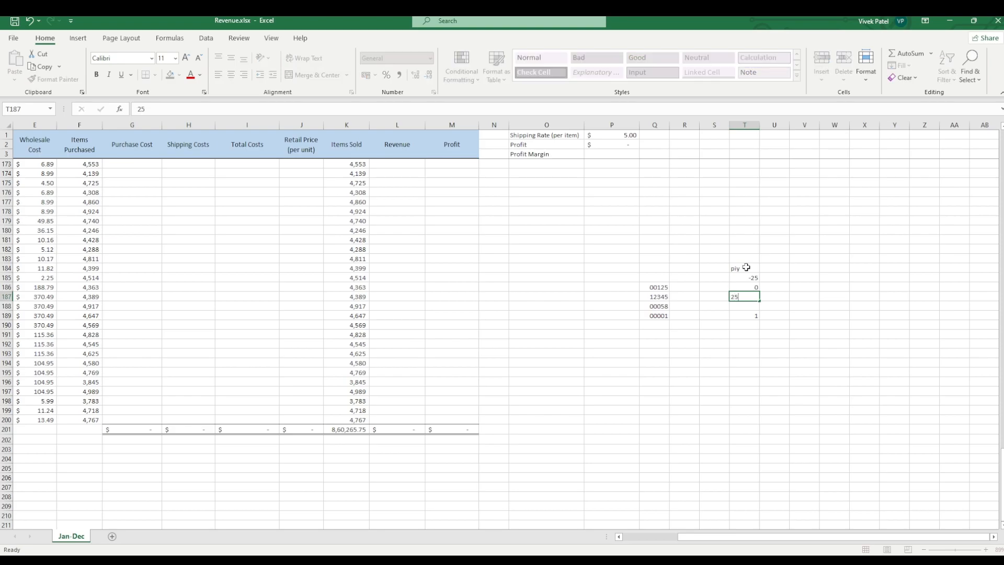
key(Return)
key(Return)
Step: Clear the test value from cell T189
key(BackSpace)
click(757, 372)
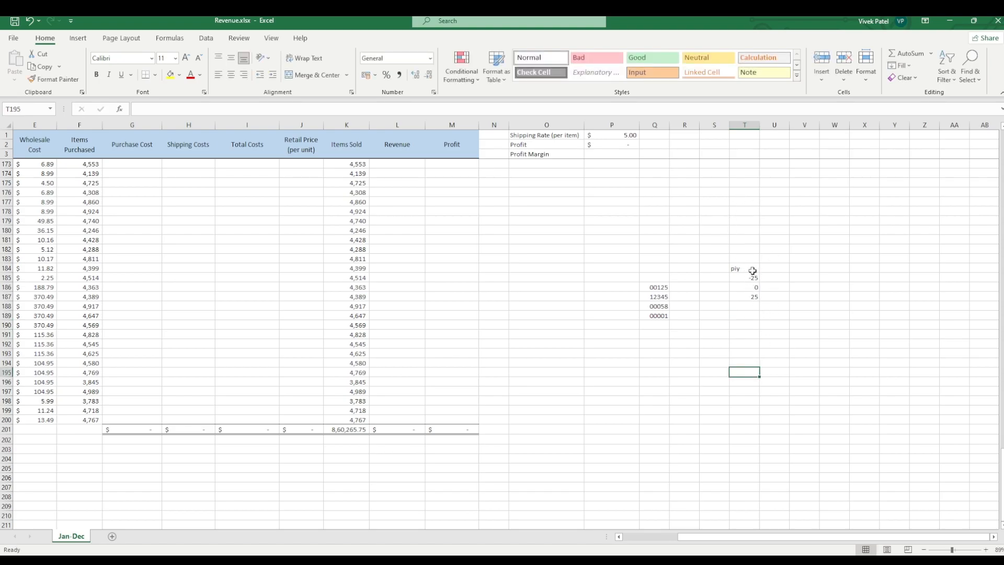
drag(751, 268, 751, 298)
click(753, 320)
click(745, 304)
click(742, 278)
click(743, 287)
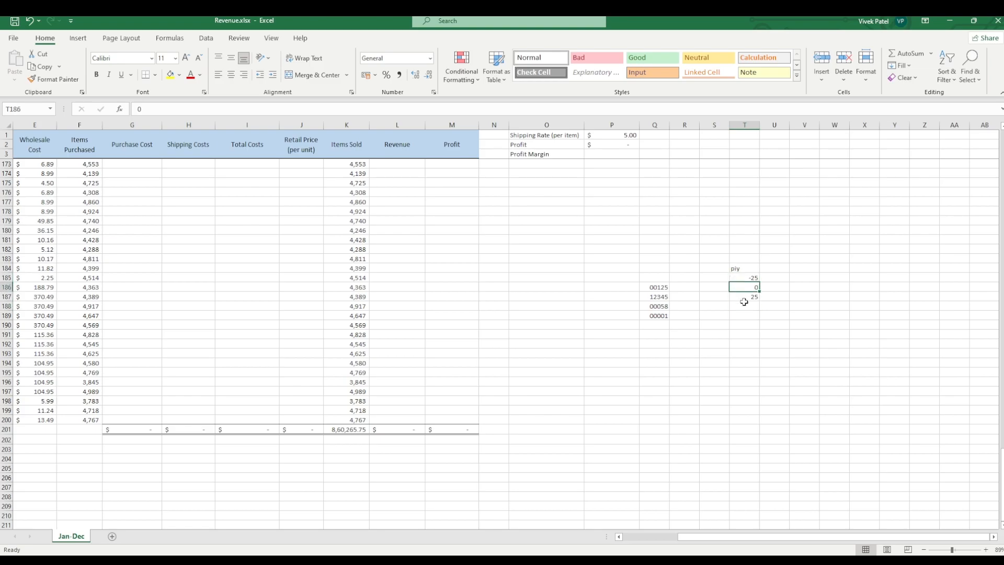
click(744, 304)
click(744, 296)
click(734, 266)
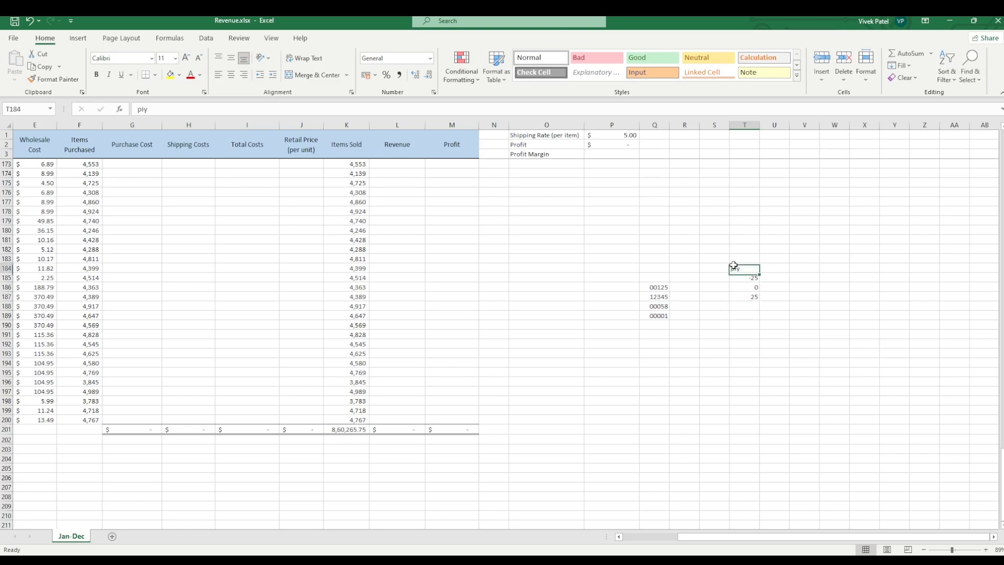
click(753, 304)
Step: Apply a Custom number format to T184:T187 that colours positive numbers blue, negatives red, zeros yellow and text green
drag(755, 269, 757, 296)
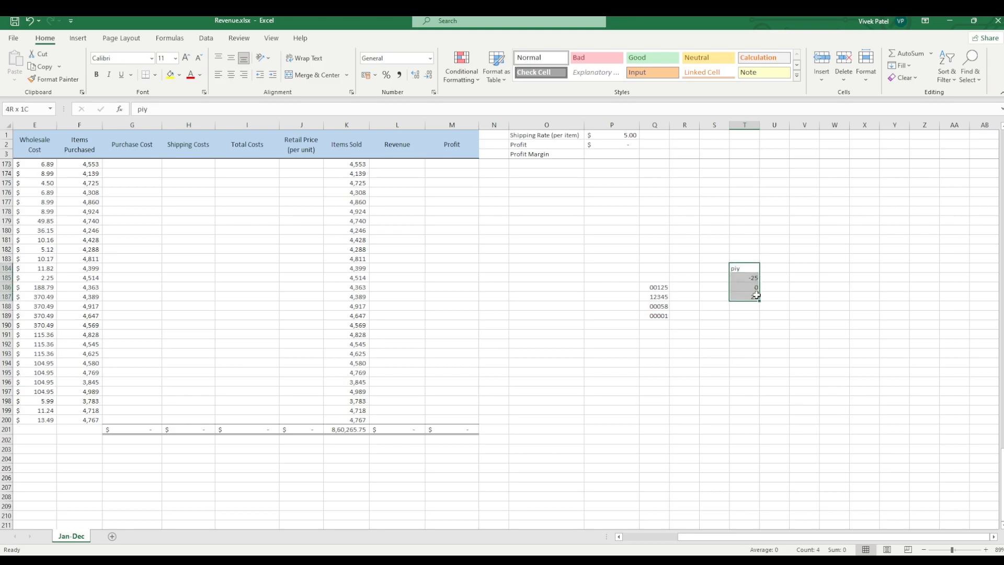
click(431, 60)
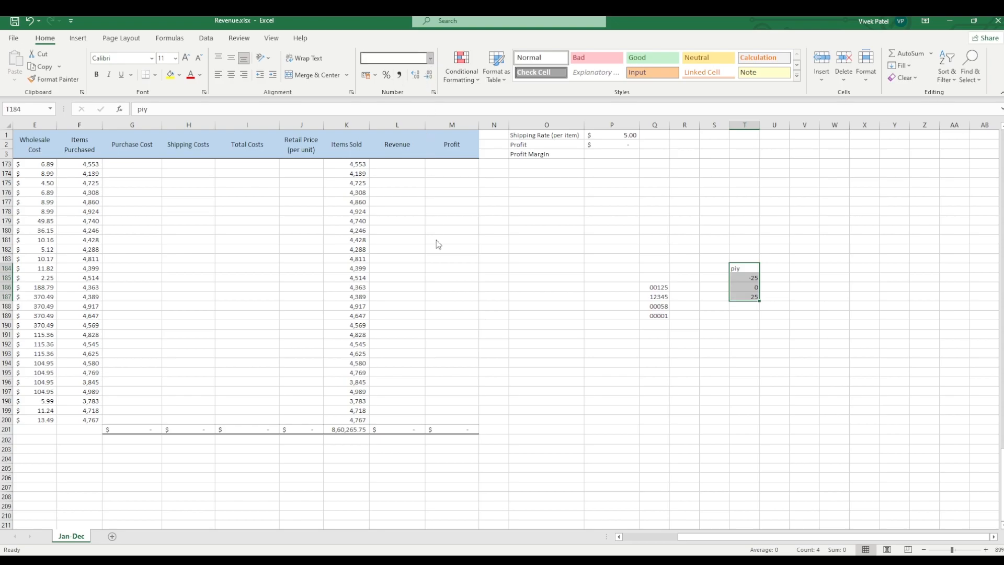
click(423, 346)
click(755, 335)
click(757, 300)
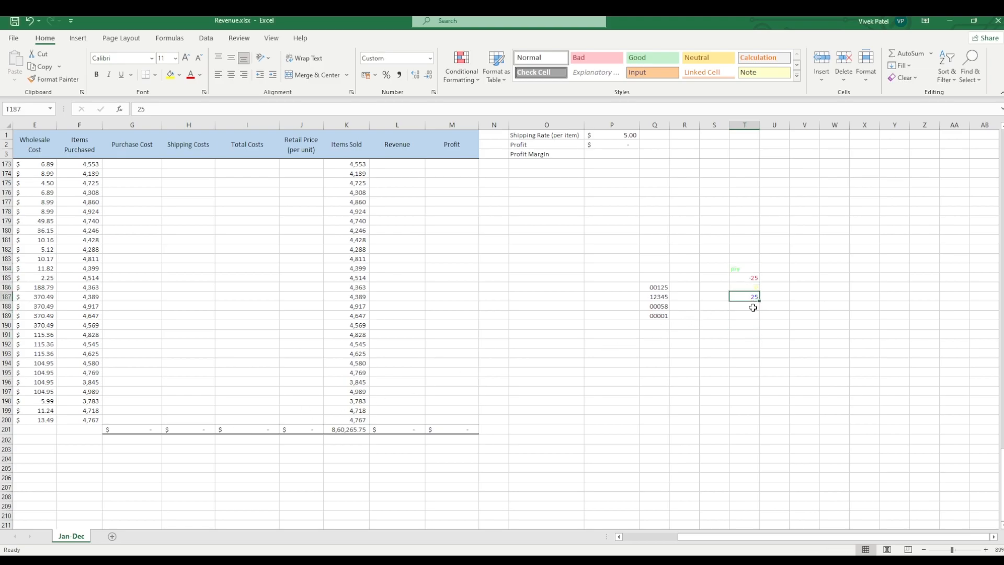
Step: Examine the color-formatted entries in T184:T187 and the zero-padded numbers in Q186:Q189
click(738, 288)
click(738, 278)
click(739, 268)
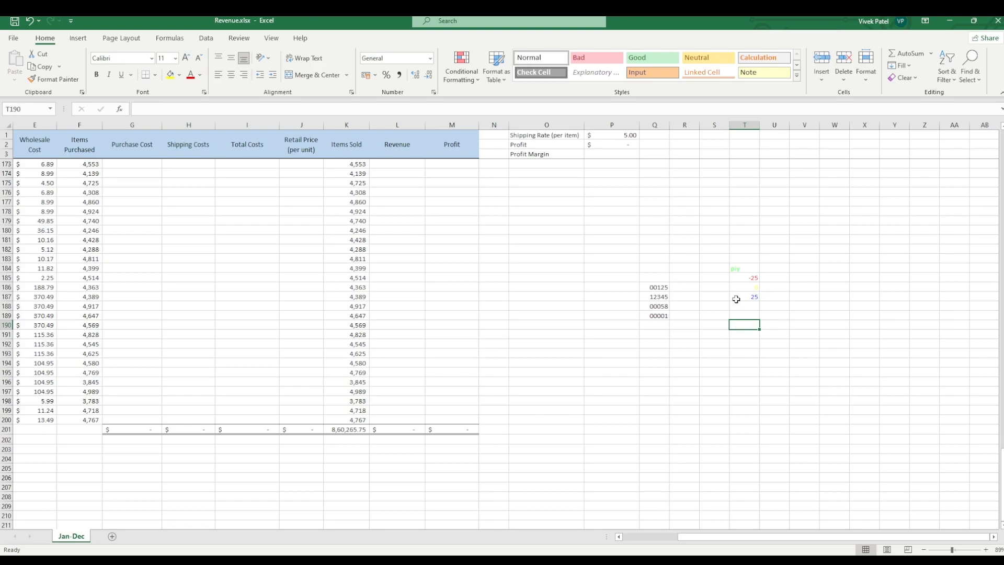
click(751, 268)
click(743, 294)
click(746, 267)
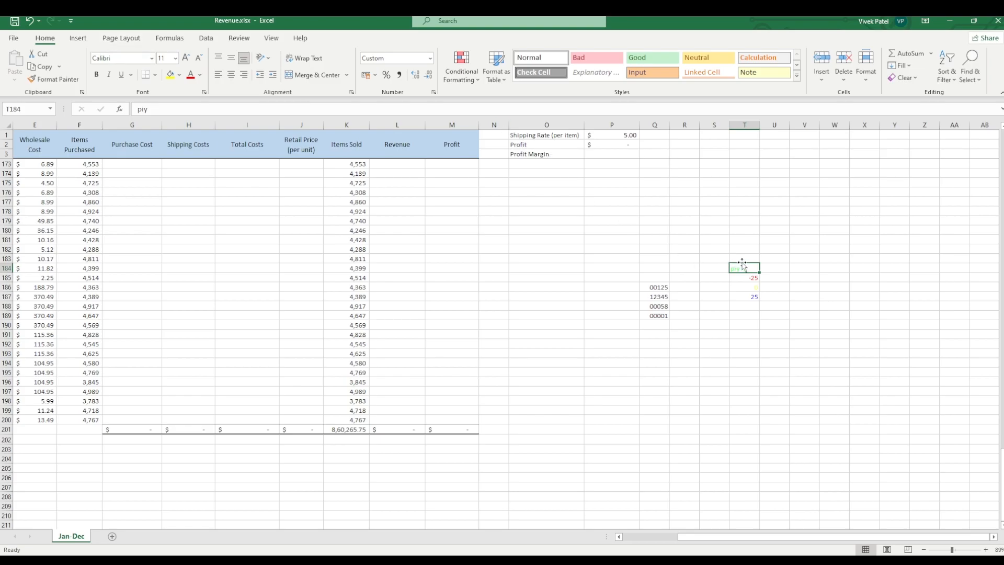
drag(743, 267, 750, 297)
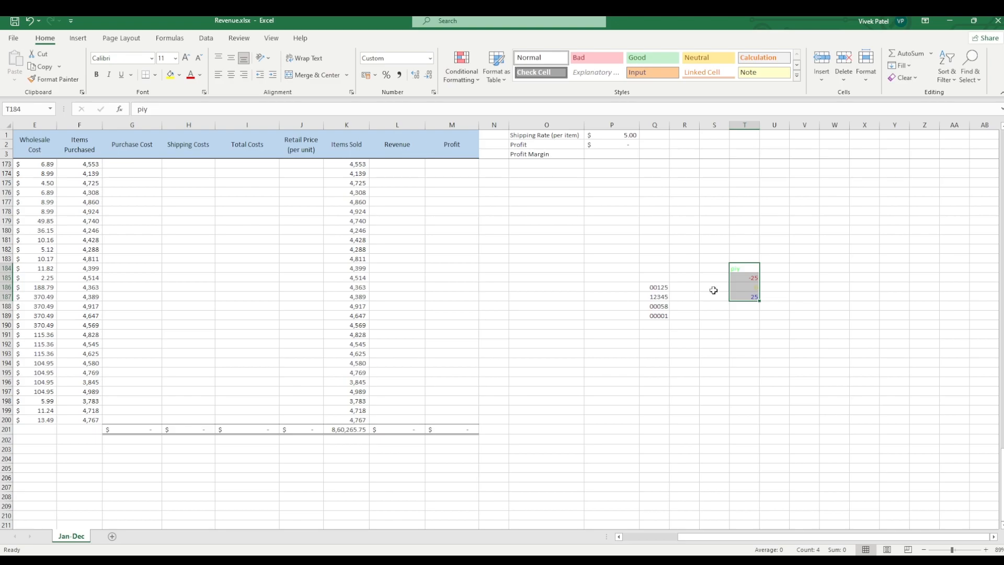
click(658, 286)
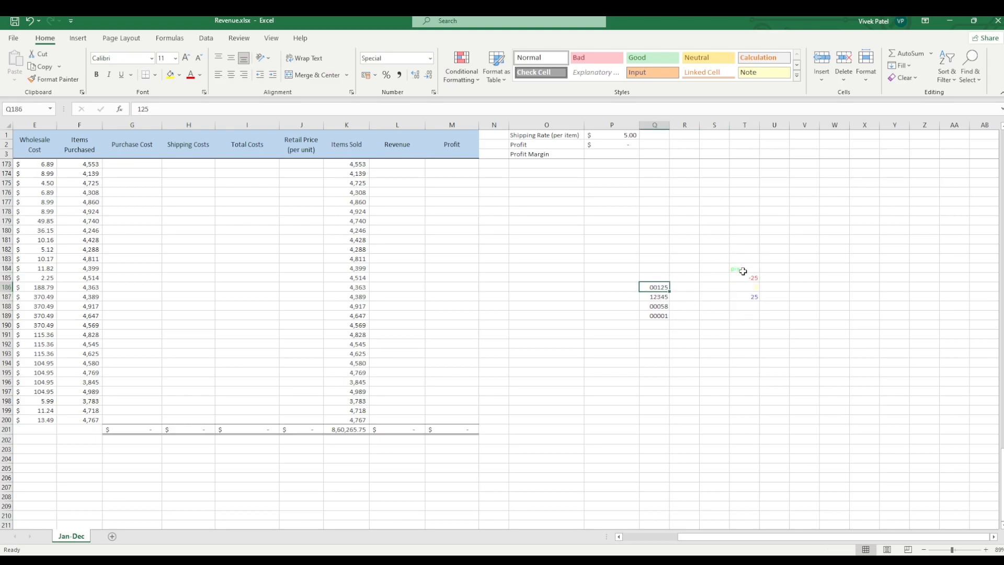
click(654, 313)
click(659, 287)
Step: Try a Custom number format on T184:T187 that hides the numeric values, and check the individual cells
drag(750, 268, 754, 298)
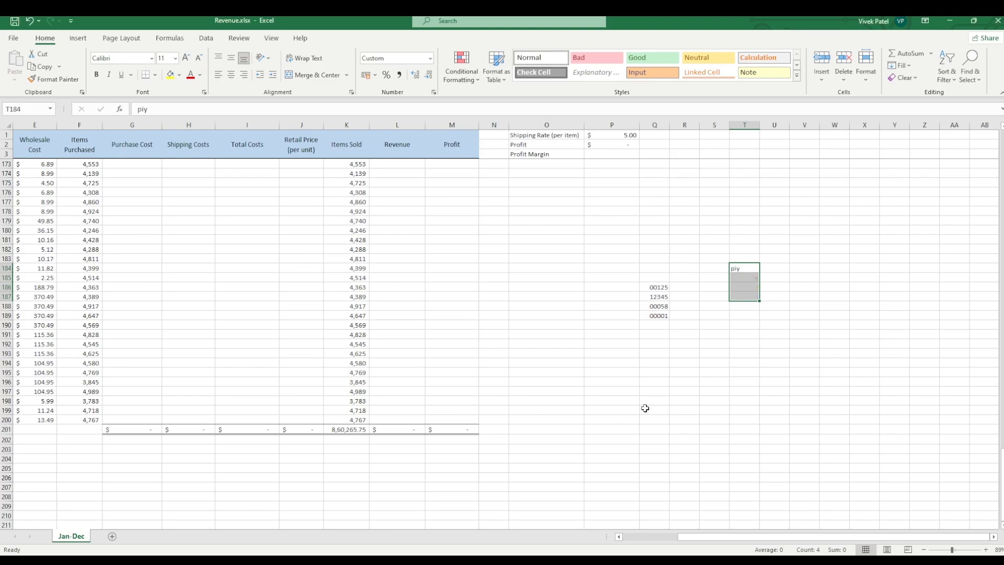
click(746, 373)
click(743, 280)
click(744, 296)
click(735, 271)
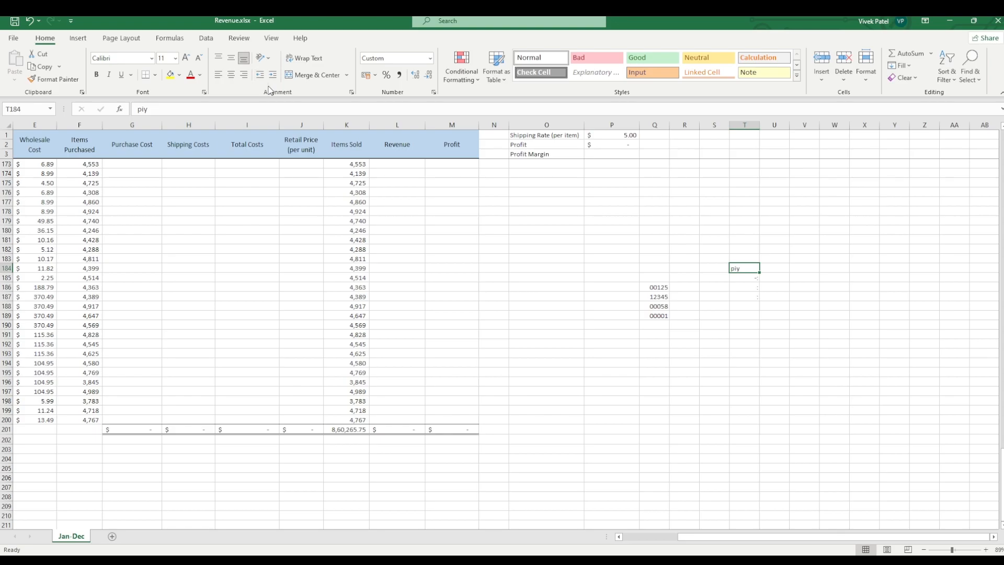
click(743, 287)
Step: Revisit the Custom number format for T184:T188 and check the stored cell values behind the hidden display
drag(739, 268, 749, 304)
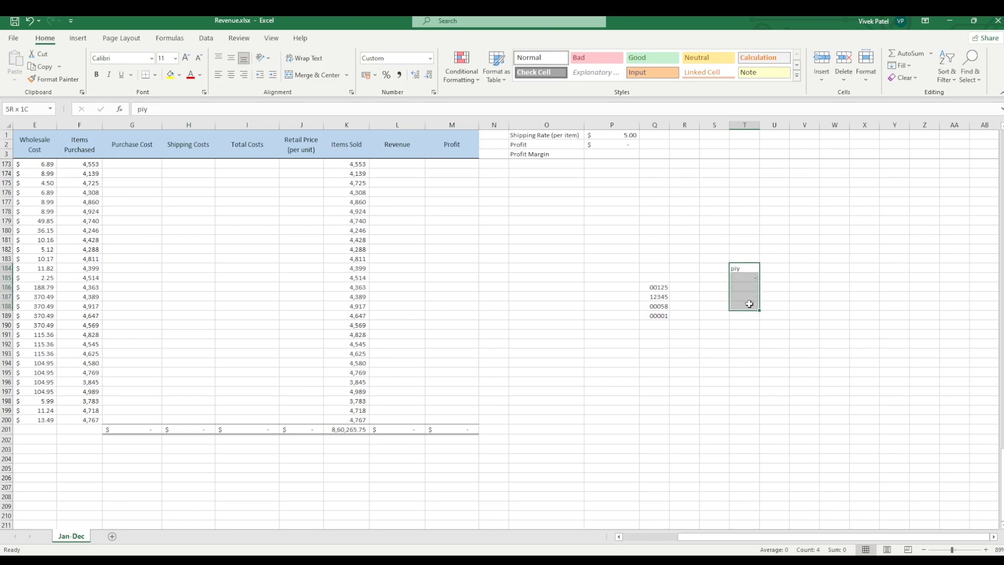
click(430, 58)
click(440, 351)
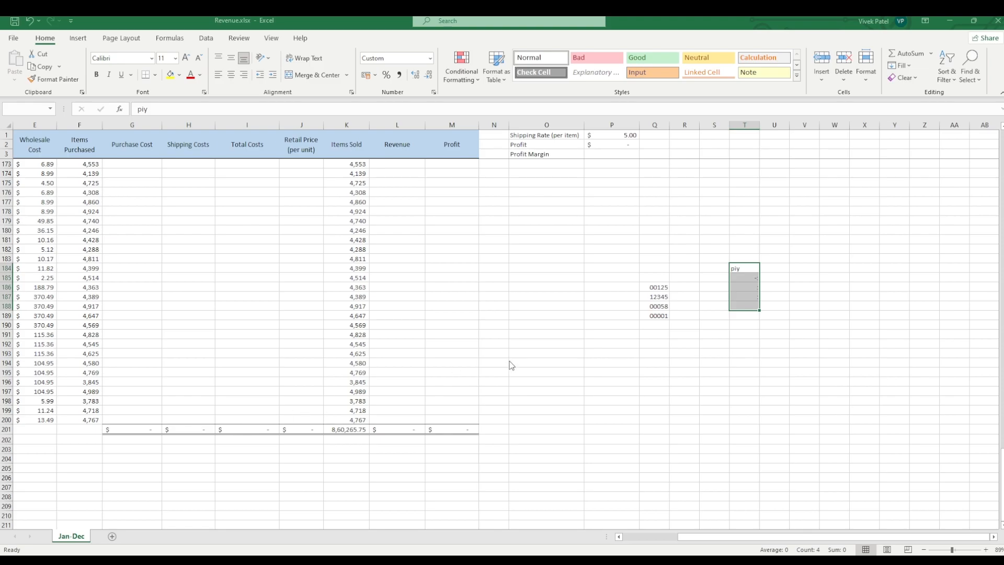
click(748, 345)
click(747, 297)
click(746, 288)
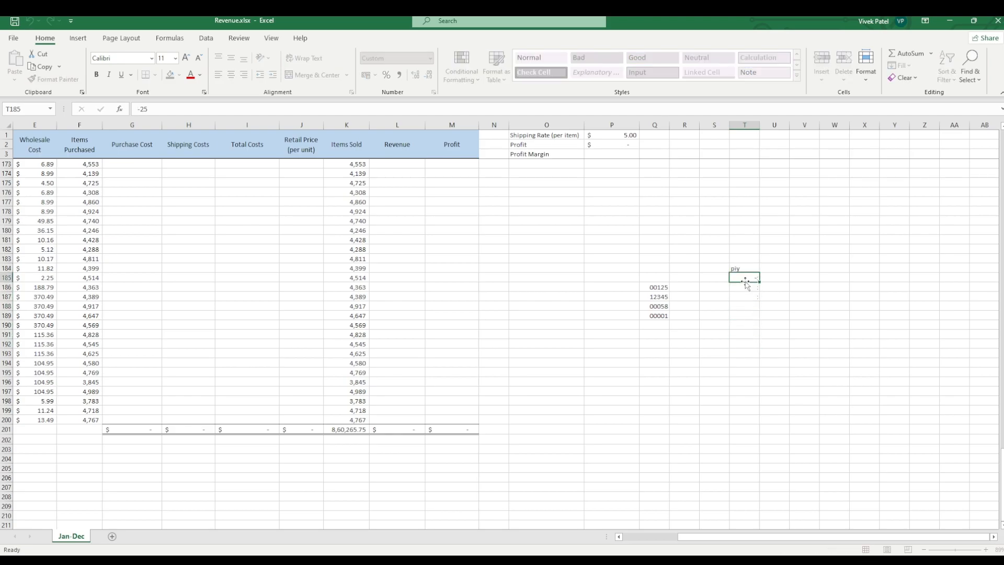
click(745, 298)
double_click(745, 276)
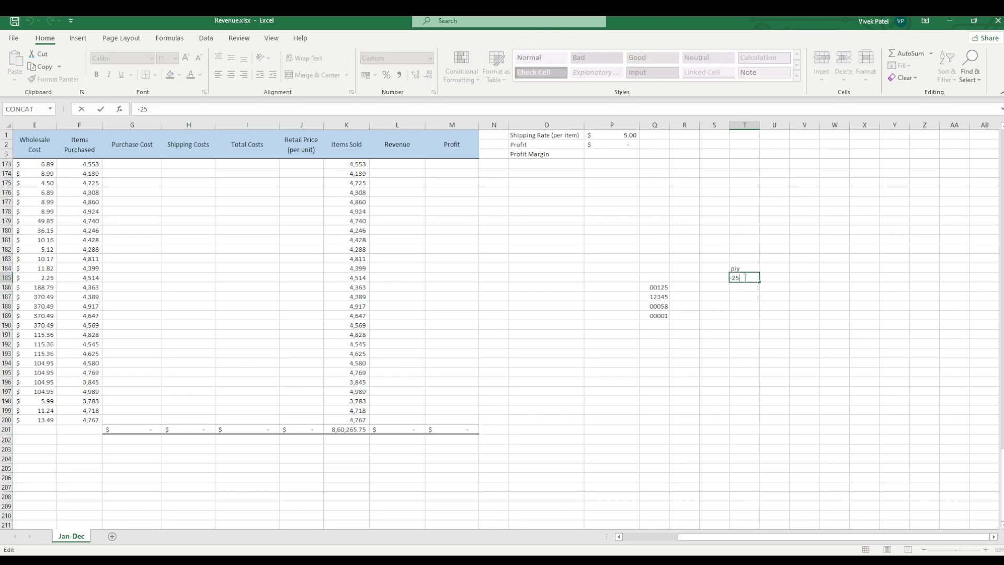
click(746, 268)
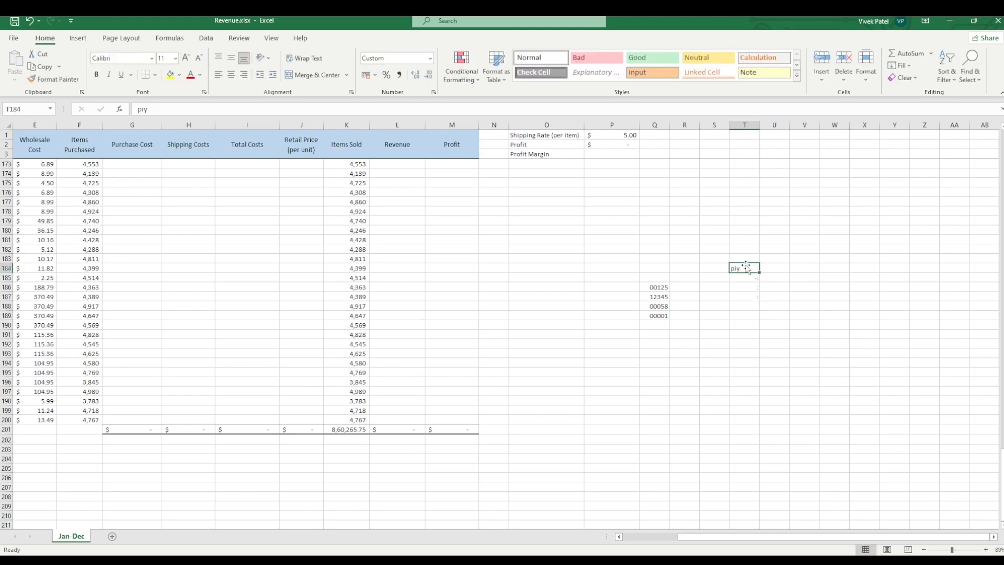
Step: Apply a Custom number format to T184:T187 that hides both the numbers and the text
drag(745, 268, 746, 299)
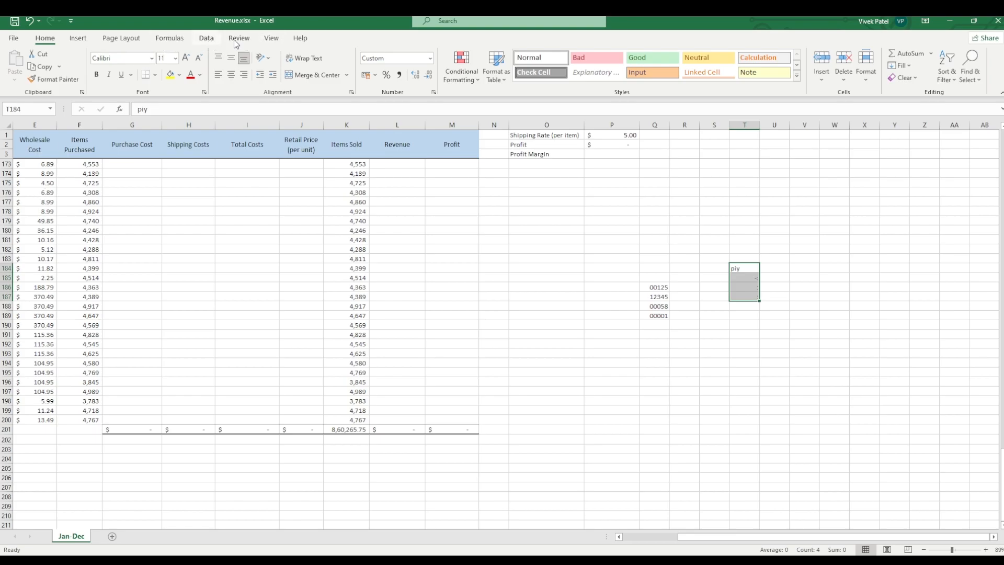
click(432, 59)
click(432, 351)
click(430, 58)
click(726, 332)
mouse_move(739, 266)
mouse_down()
mouse_move(746, 317)
mouse_move(734, 267)
mouse_move(739, 289)
mouse_move(739, 278)
mouse_move(729, 285)
mouse_move(725, 268)
mouse_up()
click(743, 325)
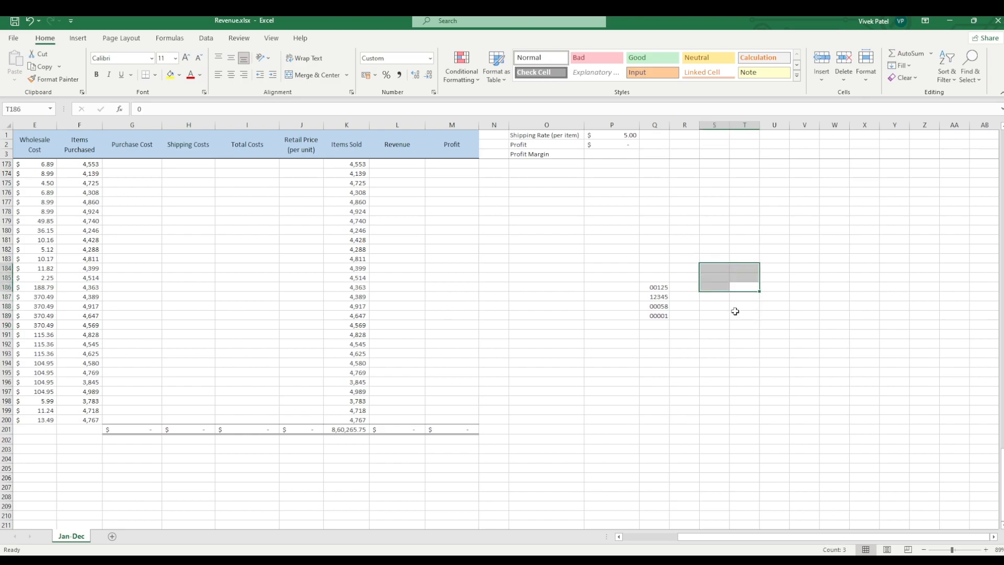
click(719, 325)
click(715, 285)
drag(660, 285, 704, 315)
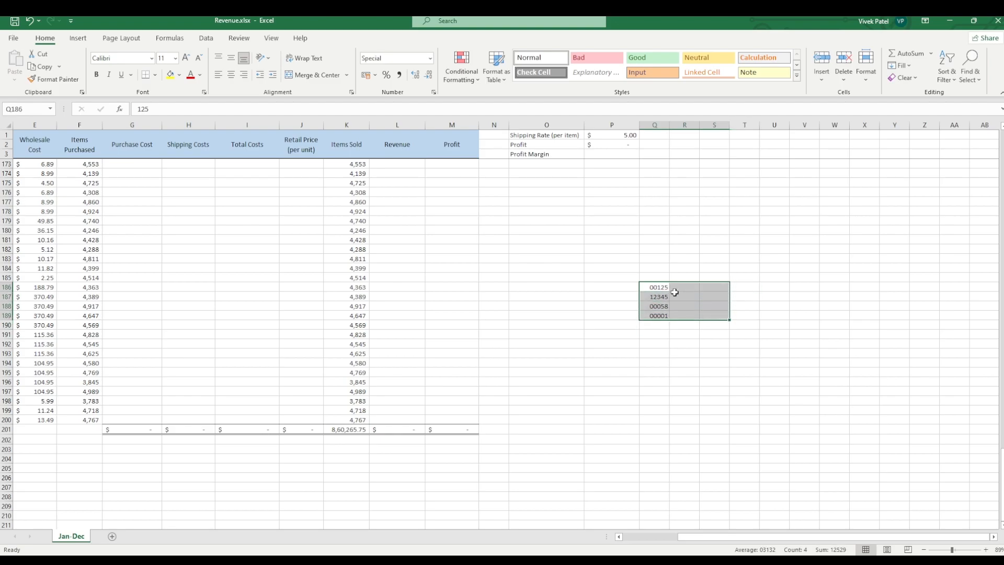
click(648, 244)
drag(652, 215, 740, 321)
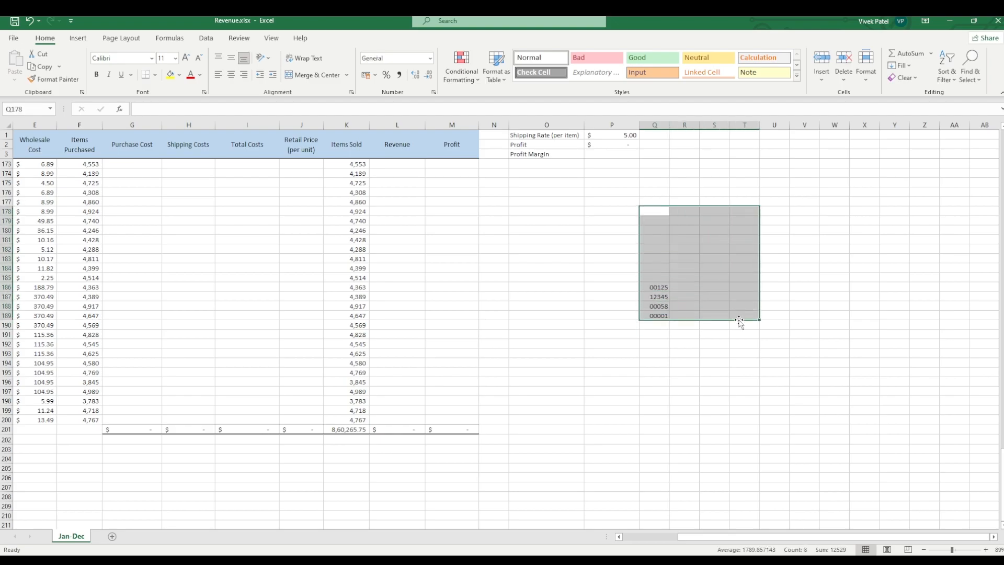
click(646, 315)
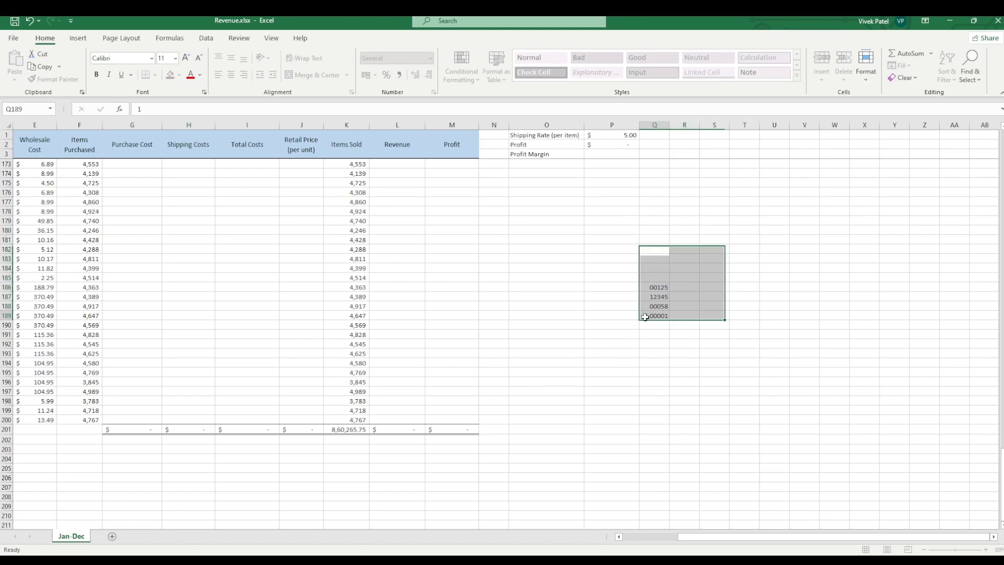
Step: Clear the sample numbers from cells Q186 through Q189
drag(653, 287, 658, 324)
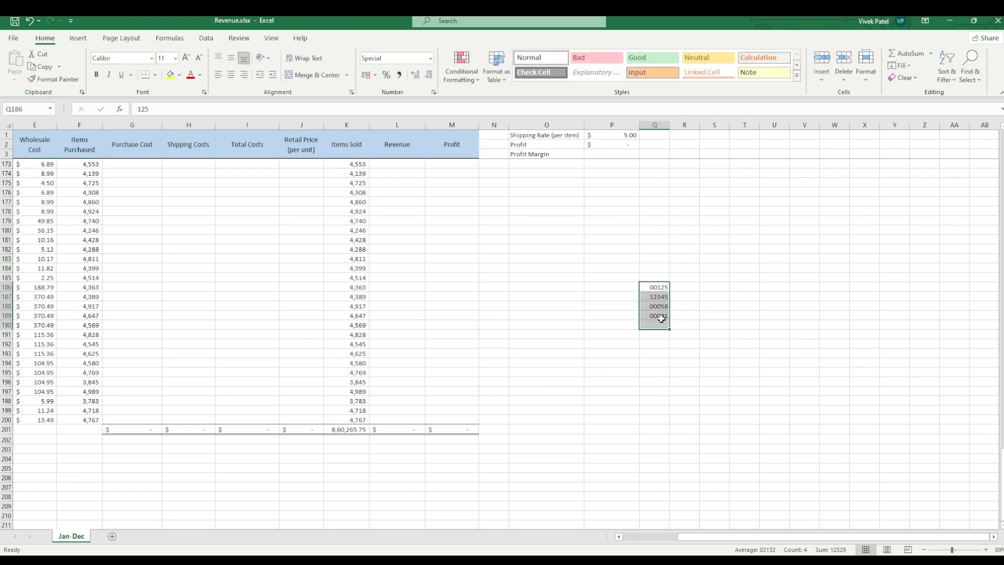
key(BackSpace)
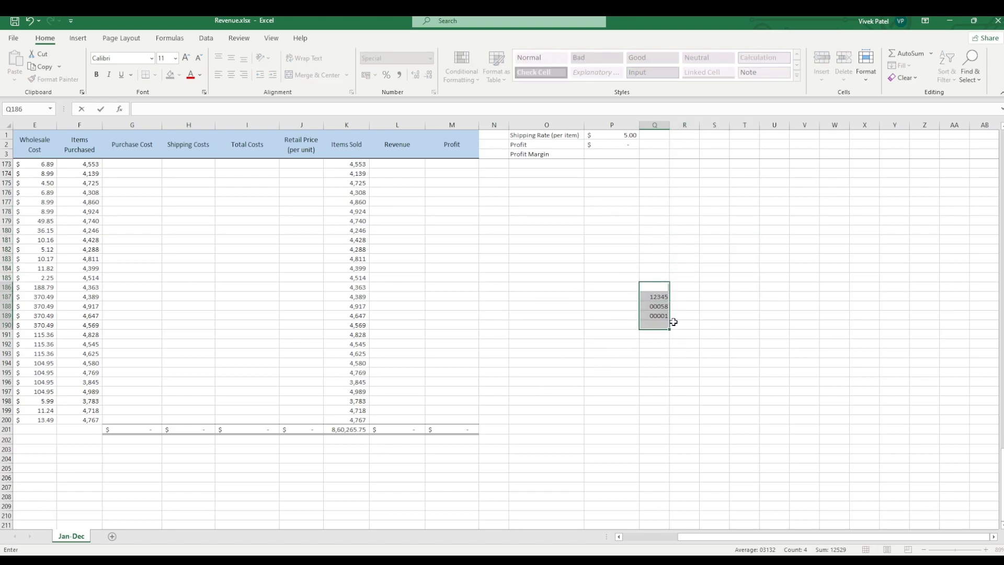
click(657, 298)
drag(660, 301, 663, 315)
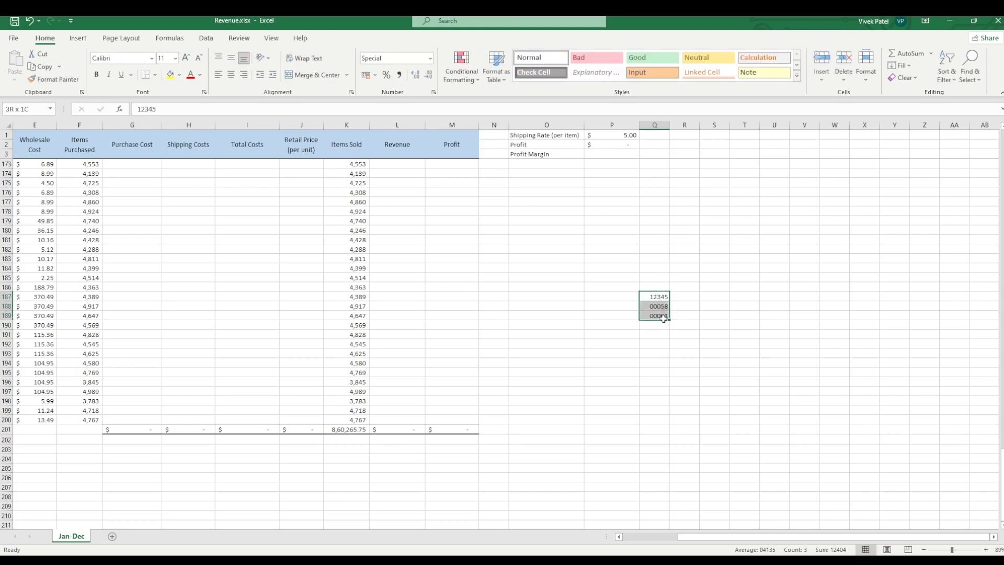
key(BackSpace)
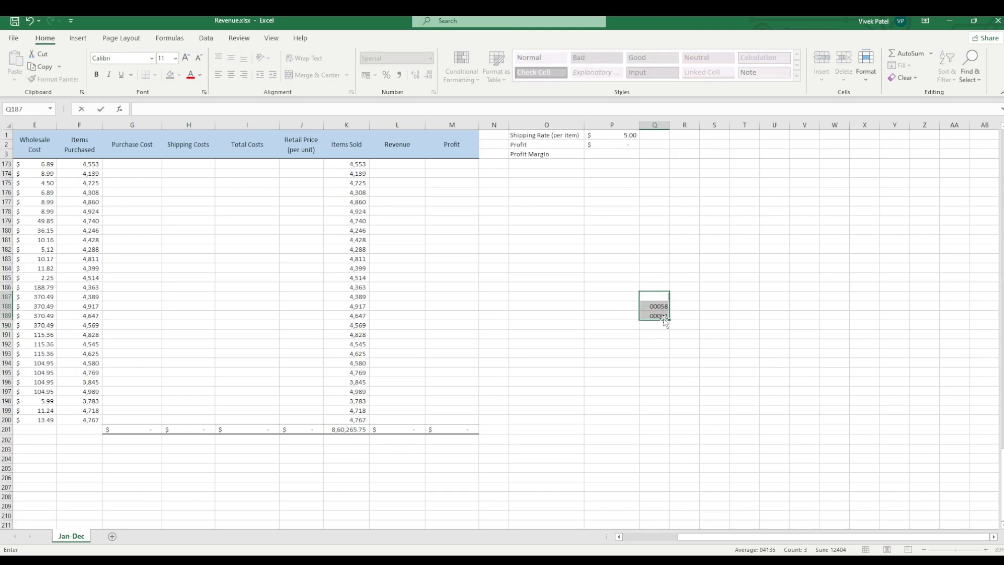
click(661, 307)
key(BackSpace)
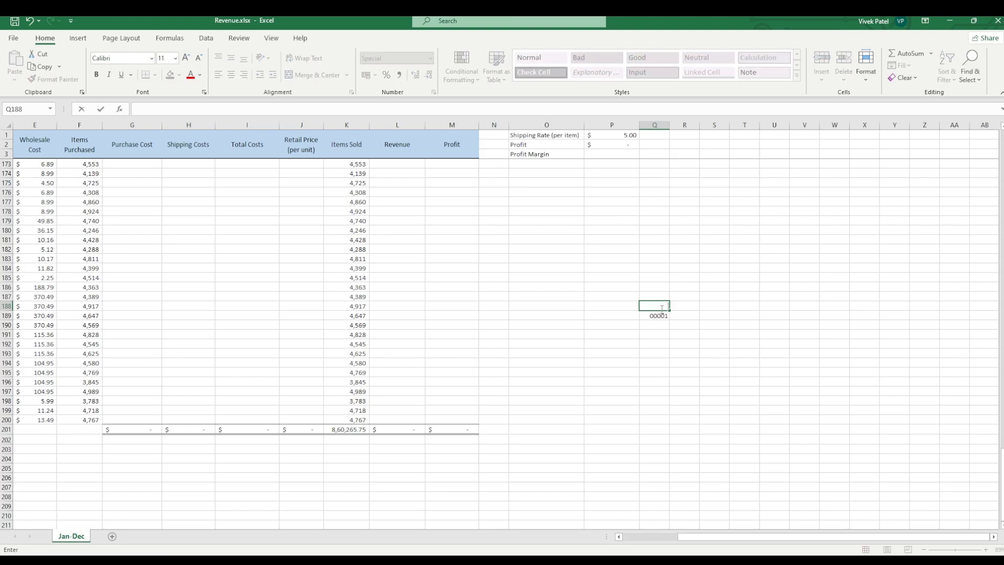
key(Return)
key(BackSpace)
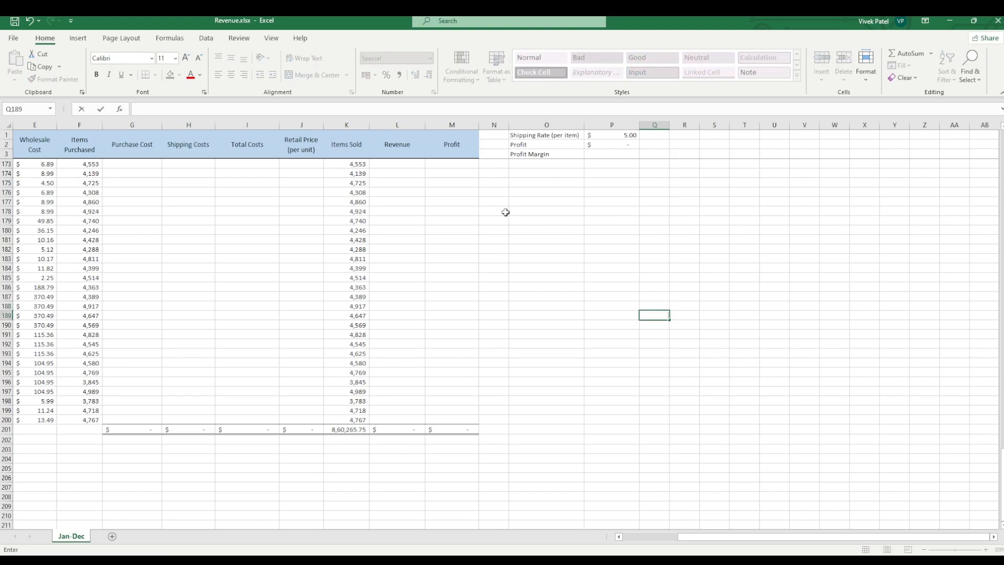
click(731, 439)
drag(750, 270, 752, 297)
click(808, 286)
click(767, 323)
drag(650, 334, 650, 324)
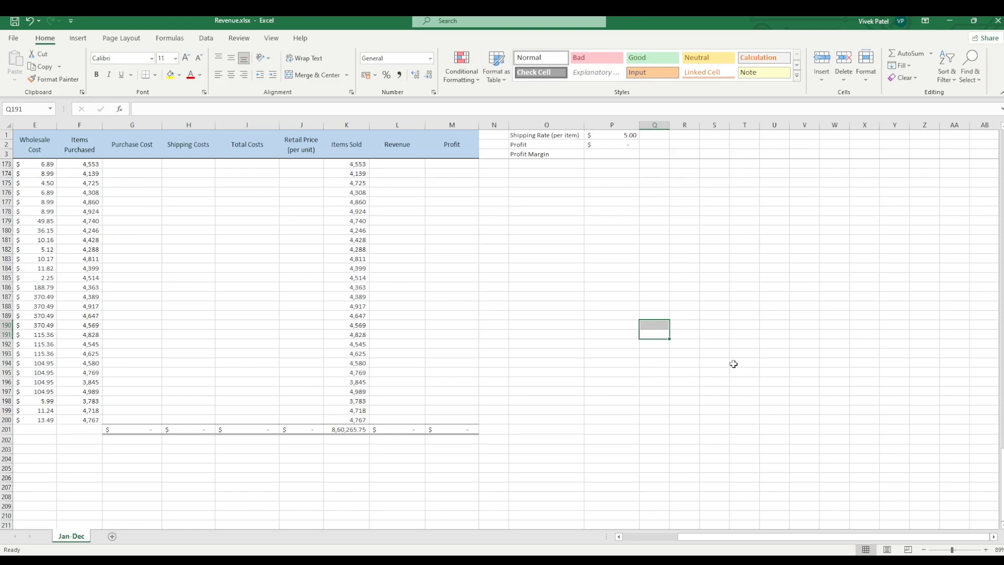
Step: List the arithmetic operators +, - and * in cells V186 through V188
click(811, 291)
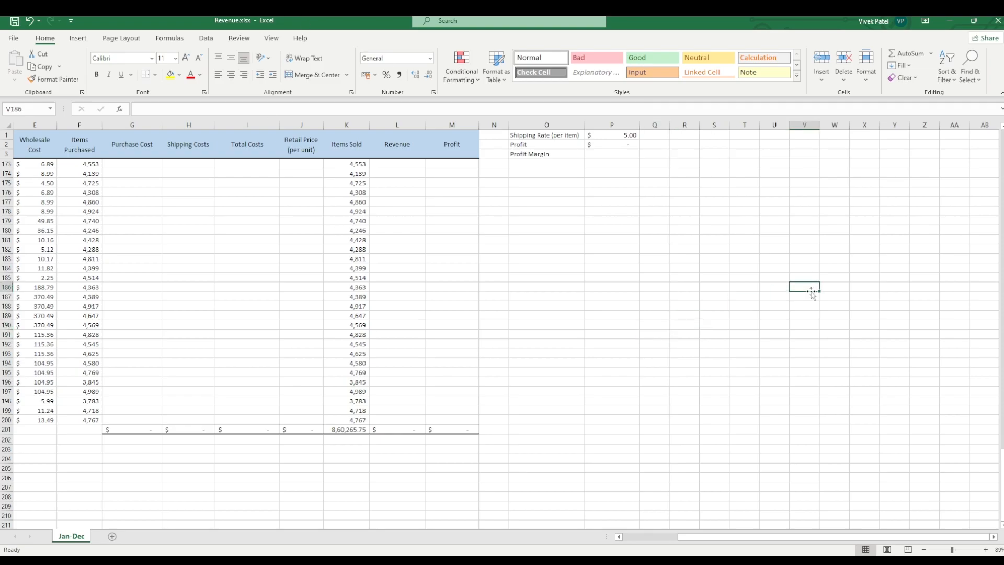
text(+)
text(-)
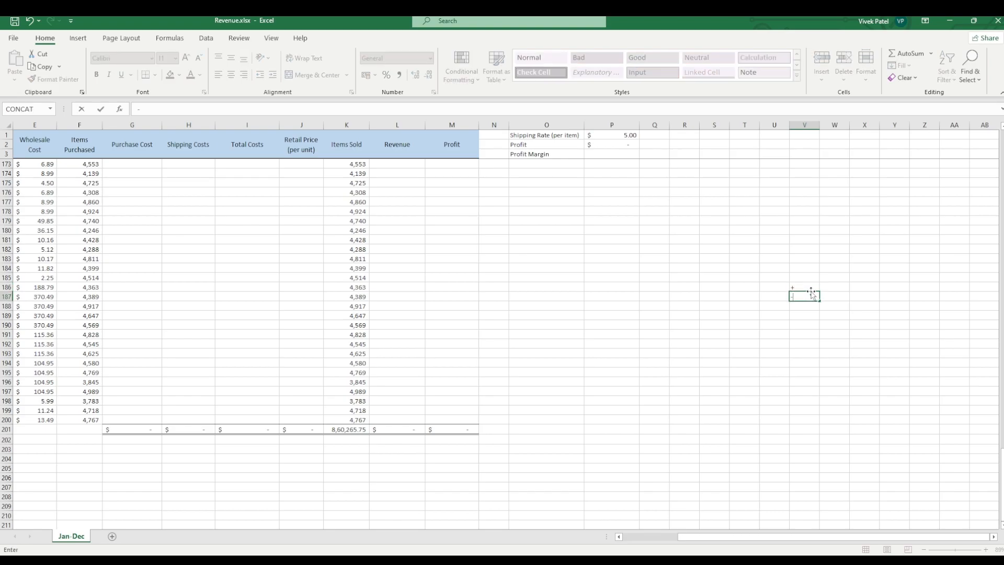
key(Return)
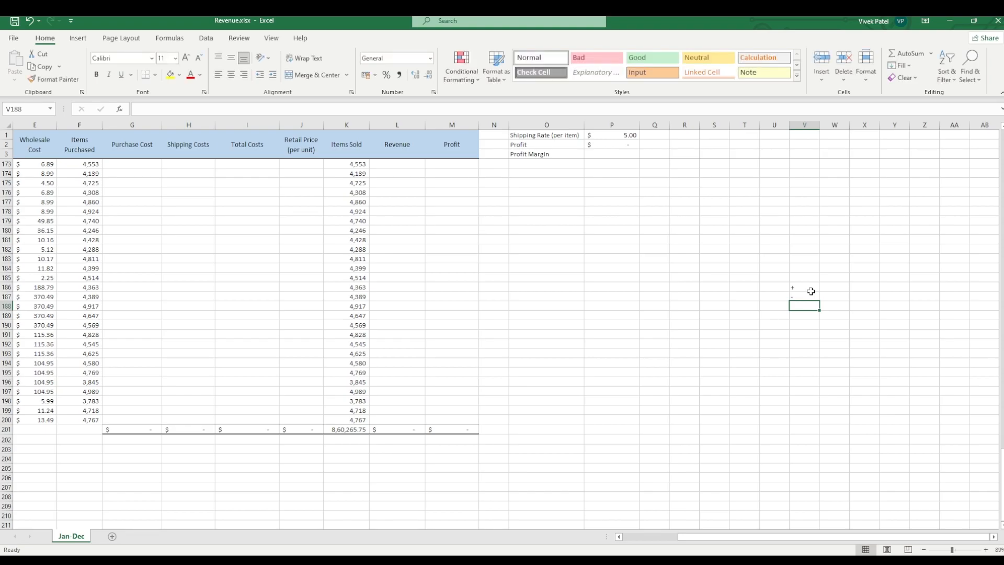
text(*)
key(Return)
key(slash)
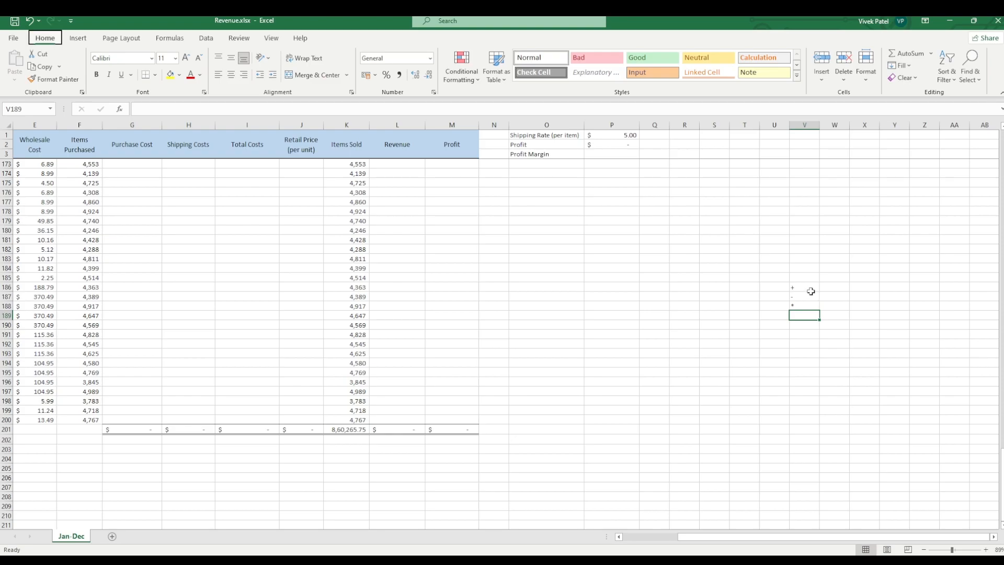
drag(801, 370, 802, 363)
click(801, 315)
key(slash)
click(848, 333)
key(slash)
click(822, 389)
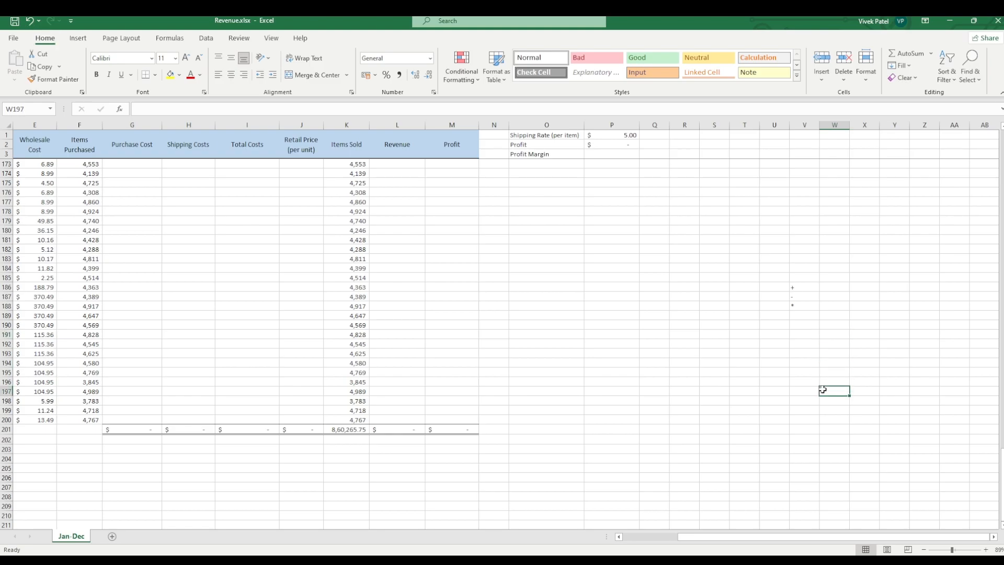
Step: Enter the division operator / in cell V189
click(805, 314)
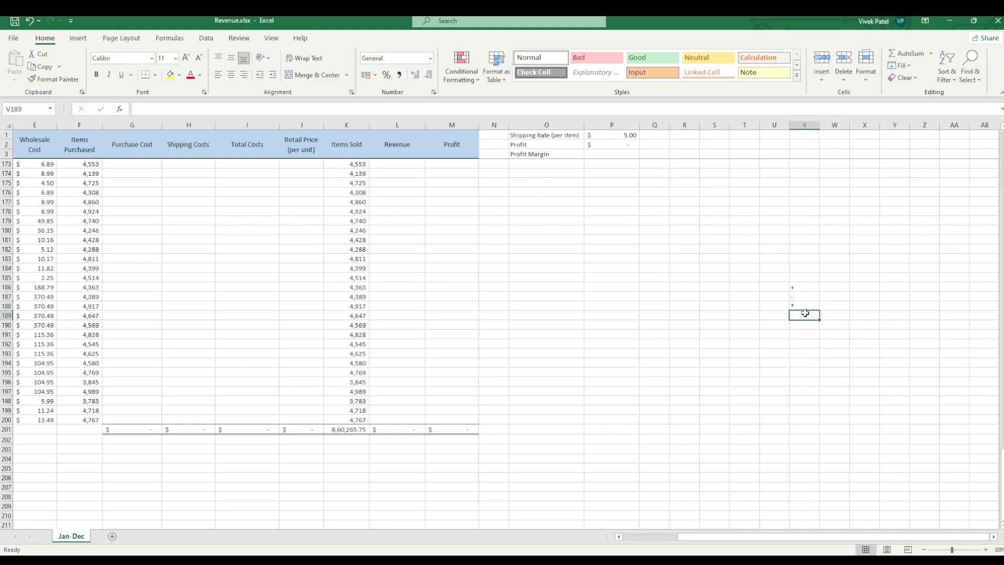
text(?)
text(/)
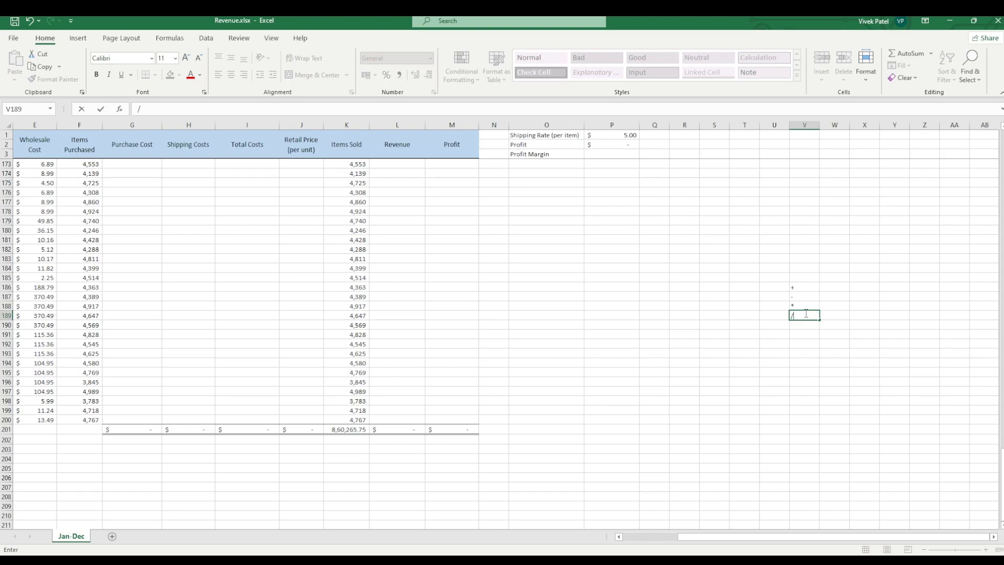
key(Return)
Step: List the comparison operators >, < and >= in cells V191 through V193
key(Down)
key(Down)
key(Down)
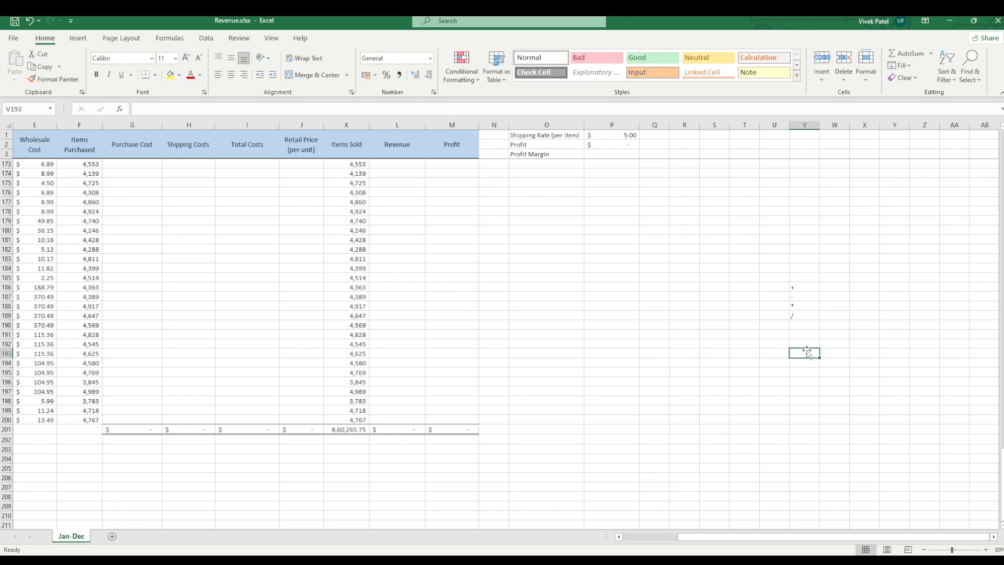
click(809, 336)
text(>)
key(Return)
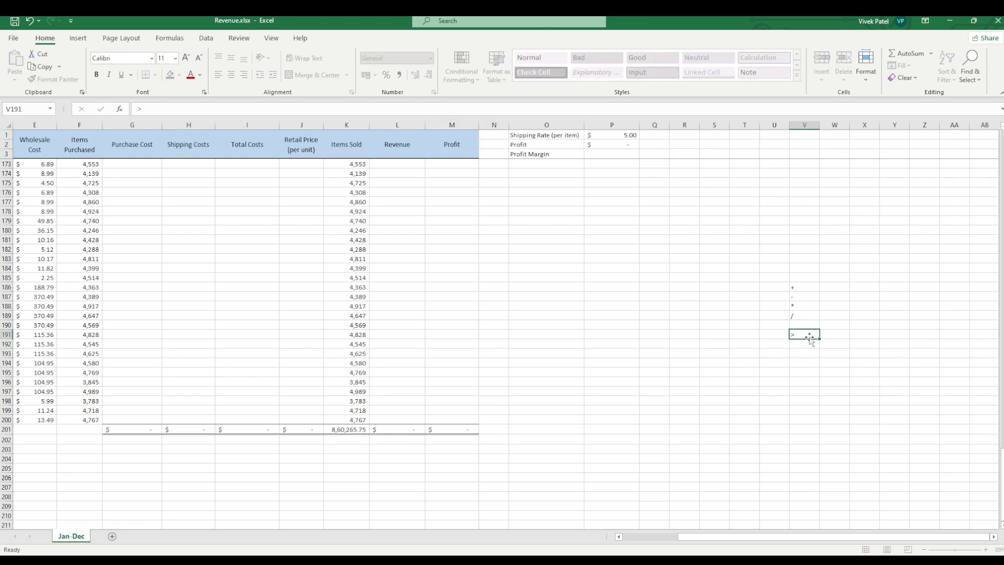
text(<)
key(Return)
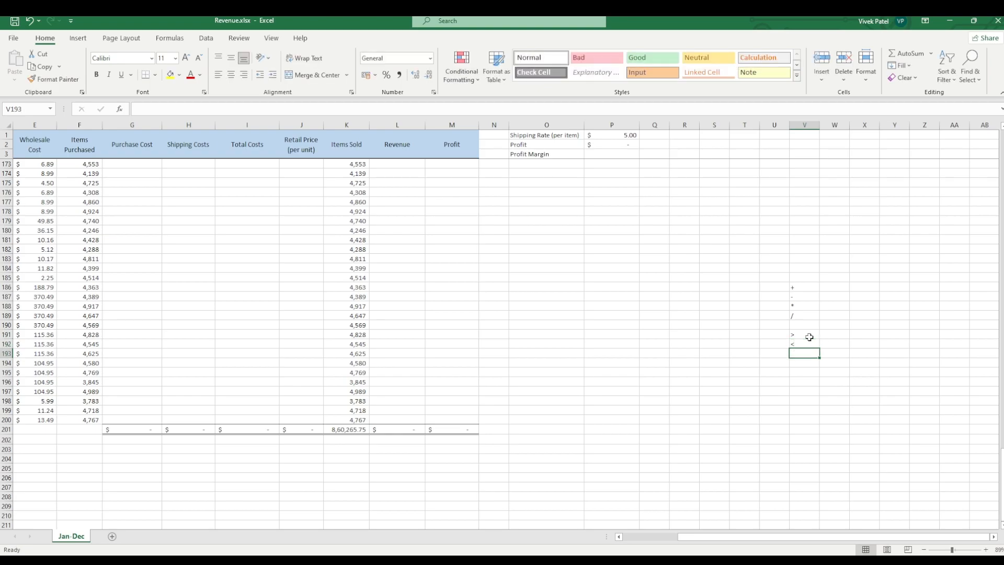
text(>=)
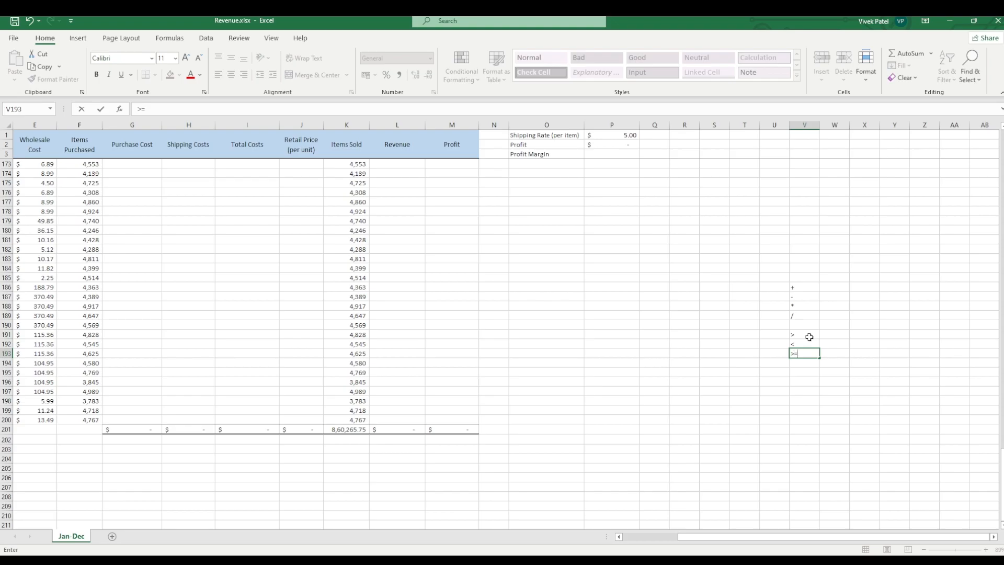
key(Return)
Step: Try to enter the comparison operator <= in cell V194
text(<=)
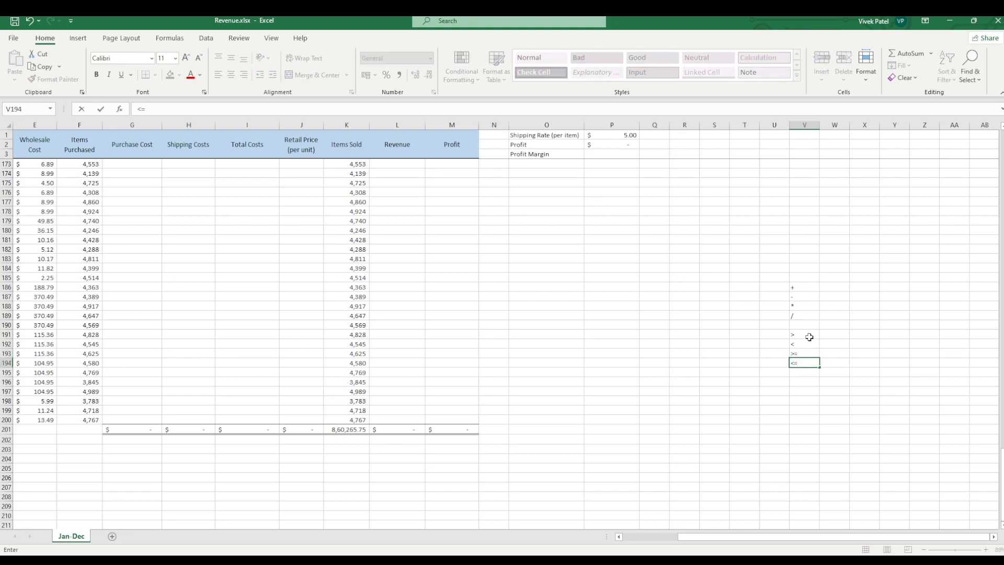
key(ctrl+Return)
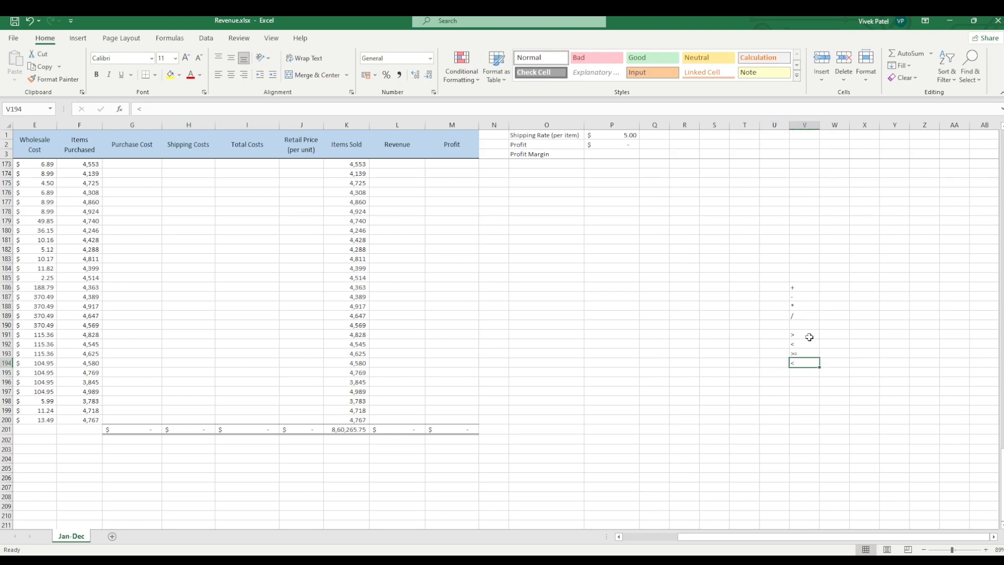
click(139, 109)
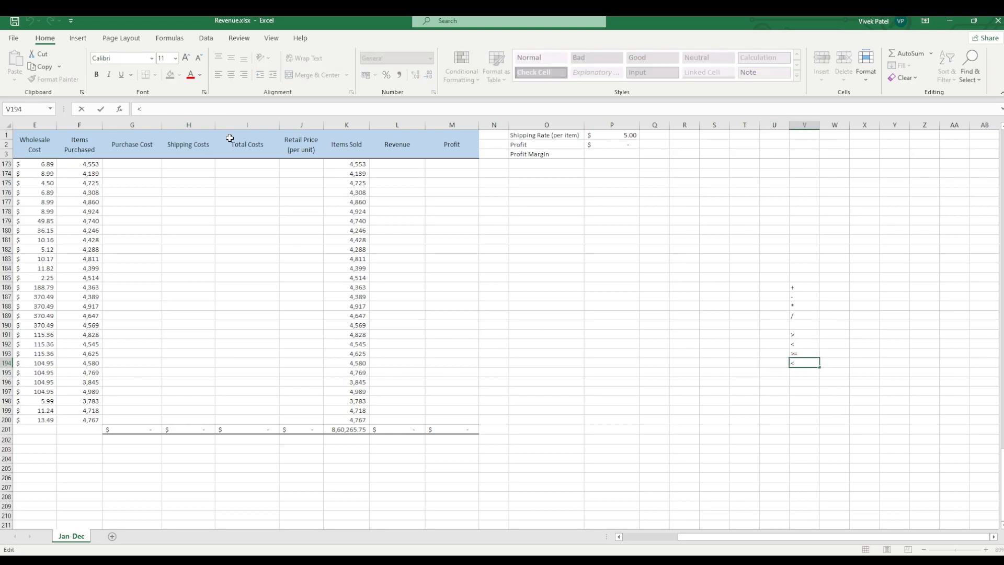
text(=)
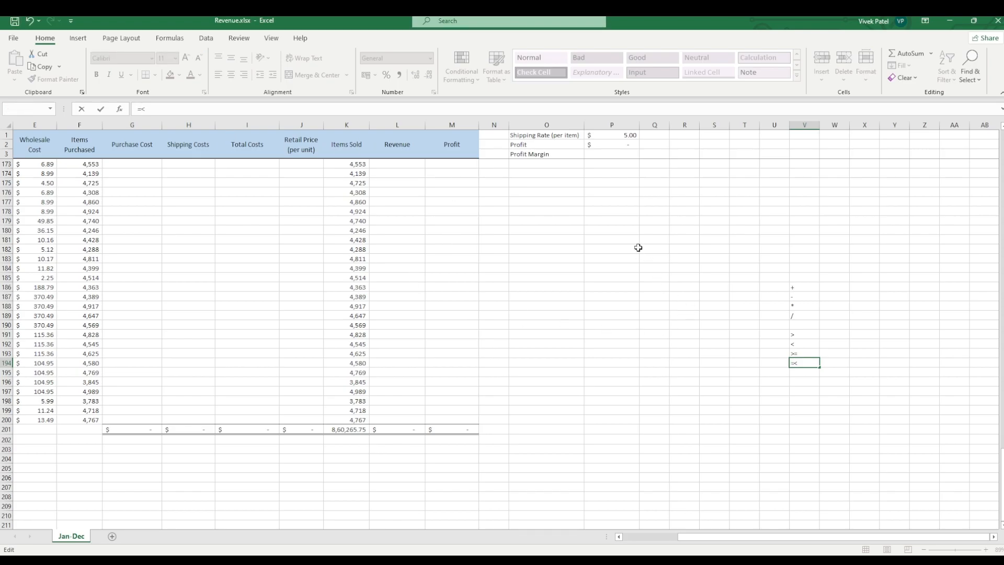
click(803, 381)
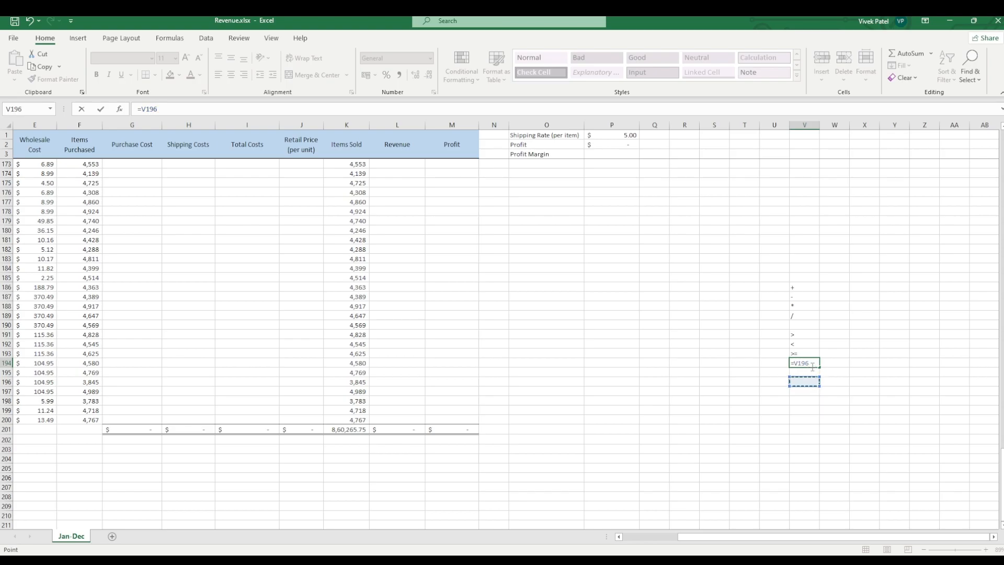
key(BackSpace)
key(Escape)
click(798, 389)
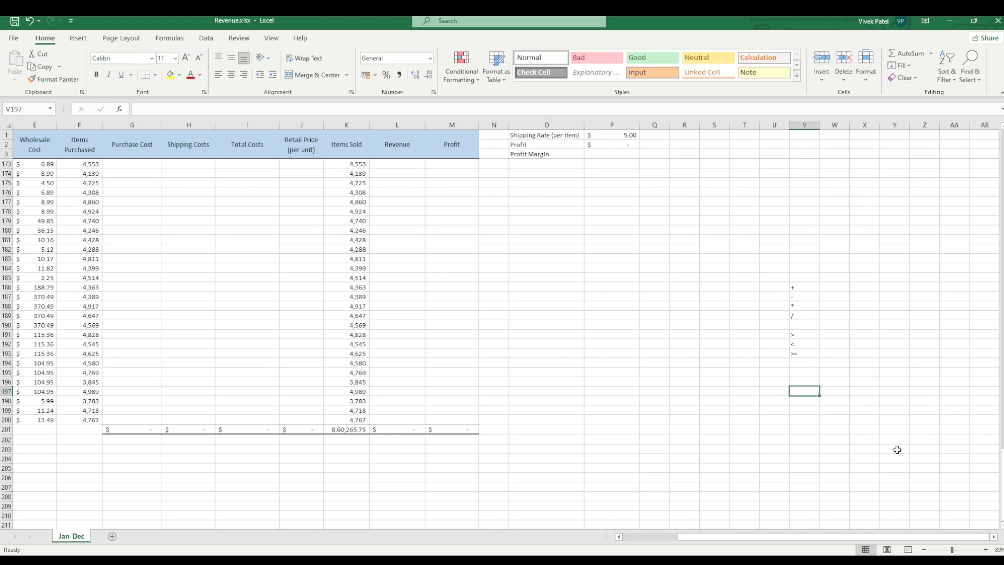
Step: Enter the sample numbers 5 in cell P183 and 6 in cell Q183
click(713, 240)
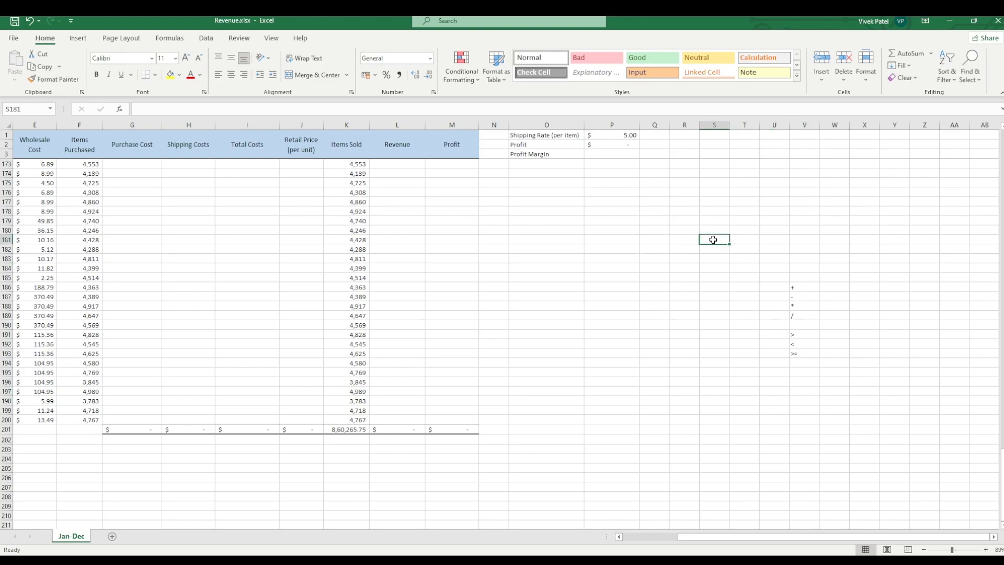
click(711, 275)
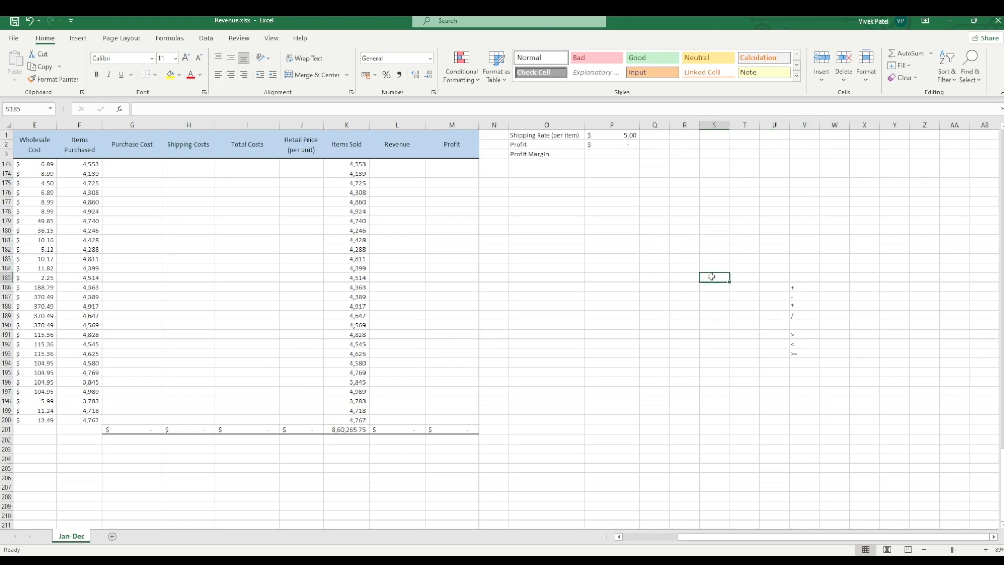
click(627, 255)
text(5)
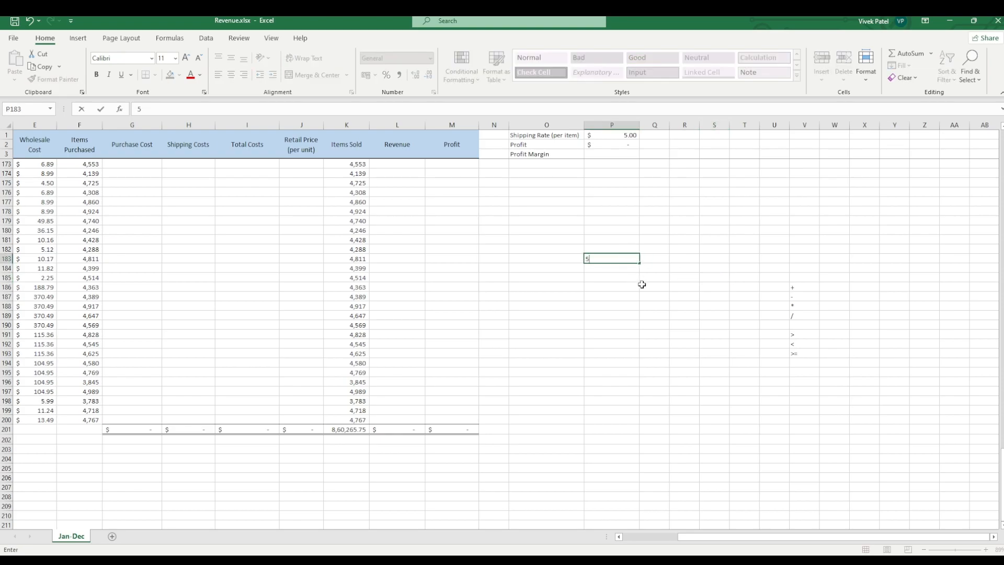
key(Tab)
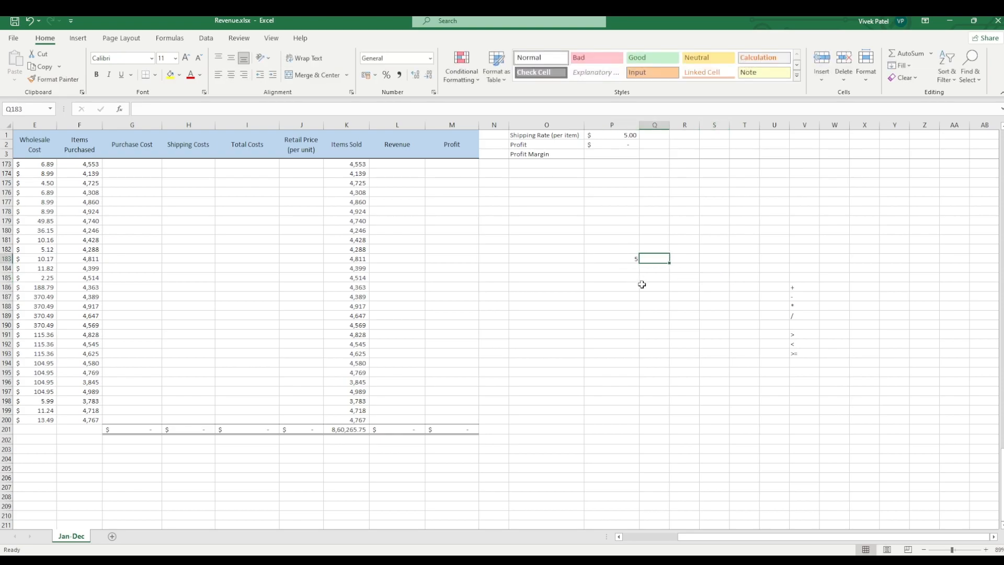
text(6)
key(Tab)
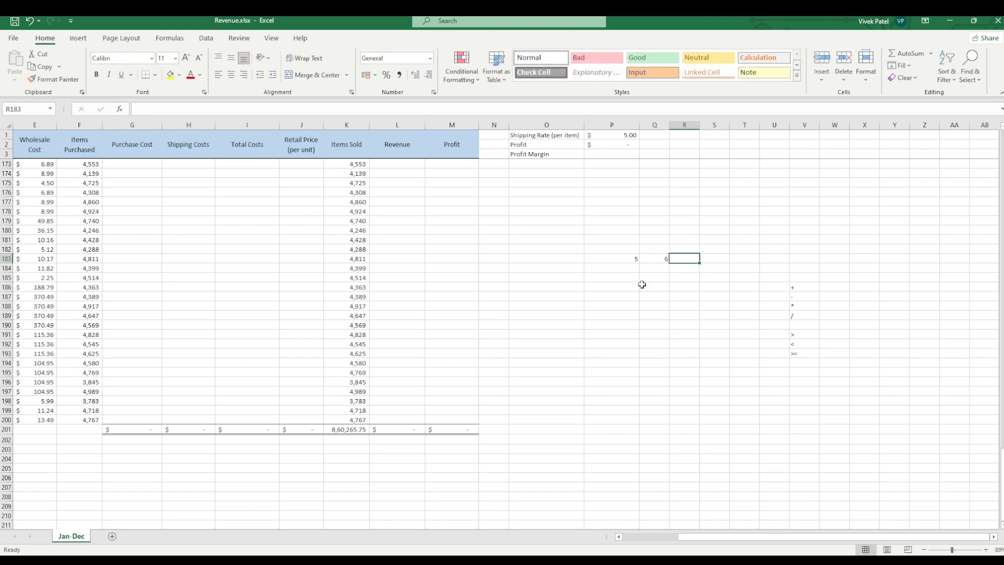
Step: Add the sample numbers in cell R183 with the formula =5+6
text(5)
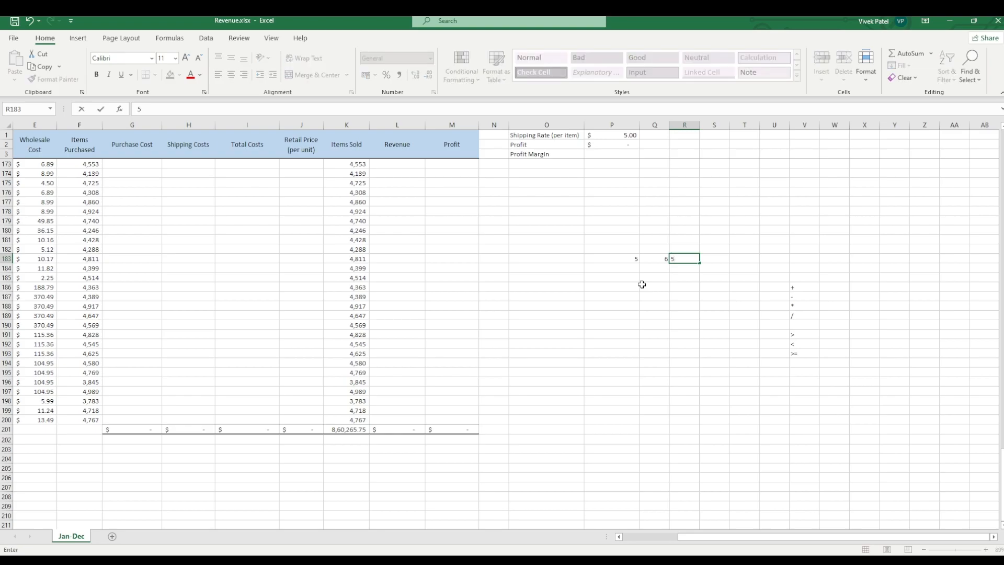
text(+6)
key(Return)
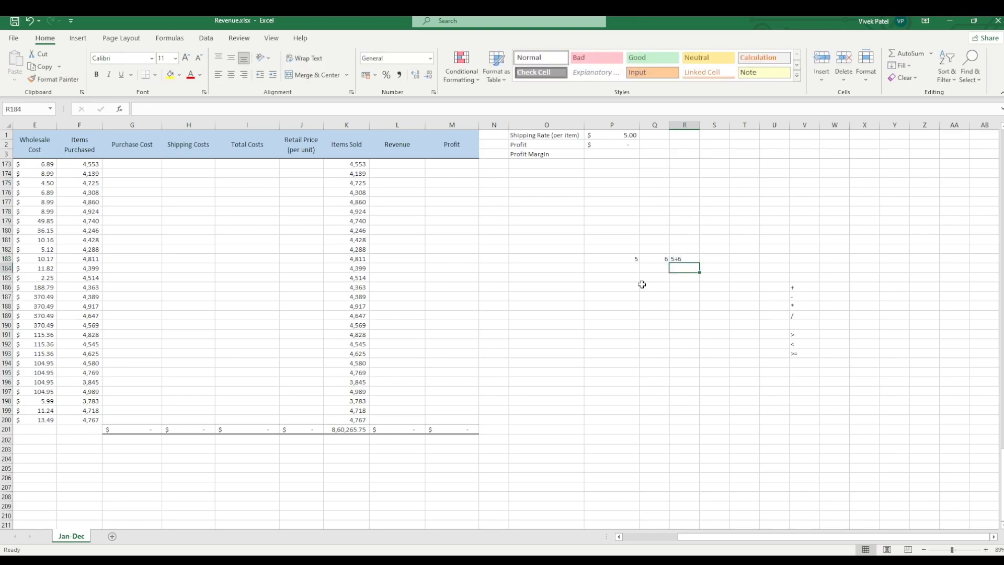
key(Up)
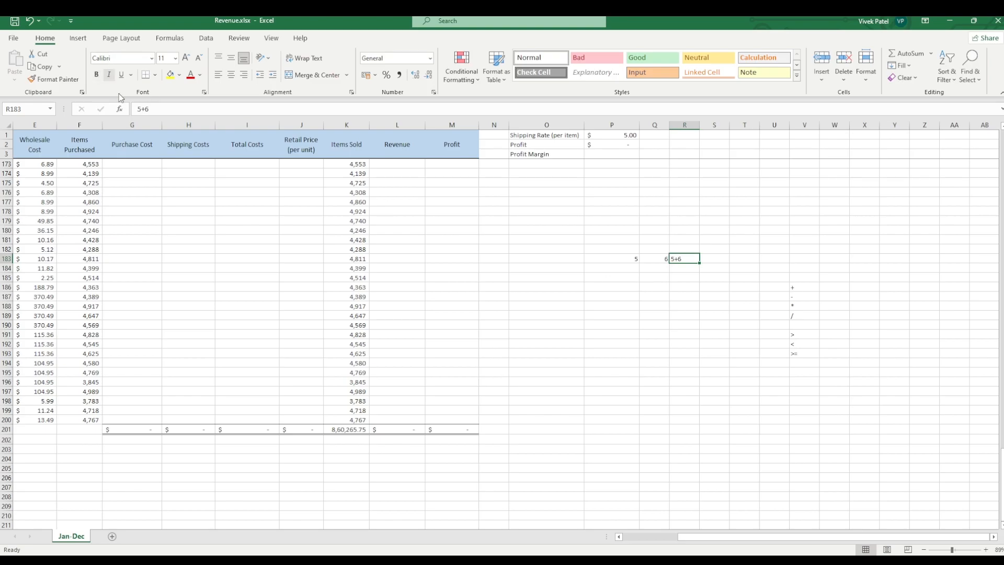
key(F2)
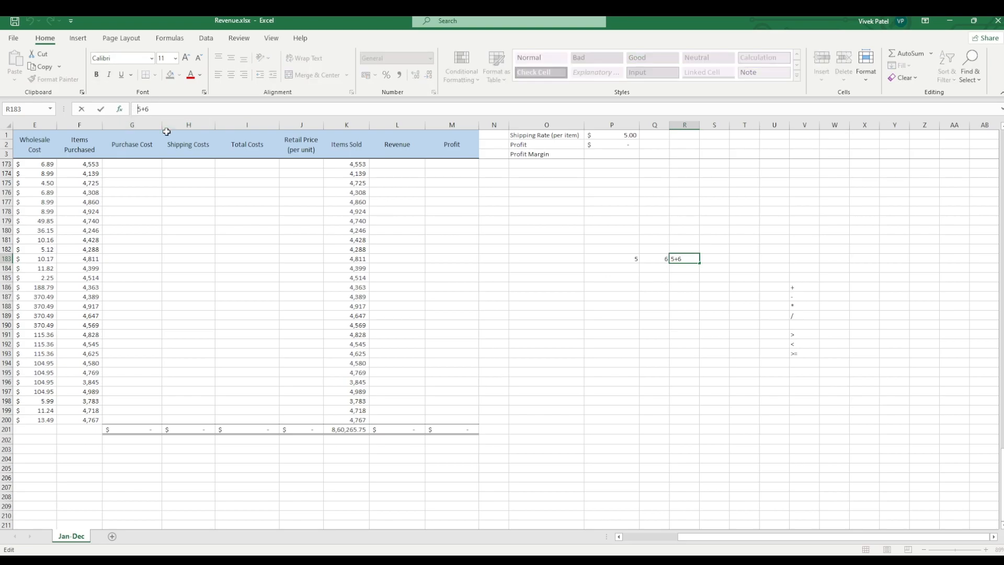
text(=)
key(Return)
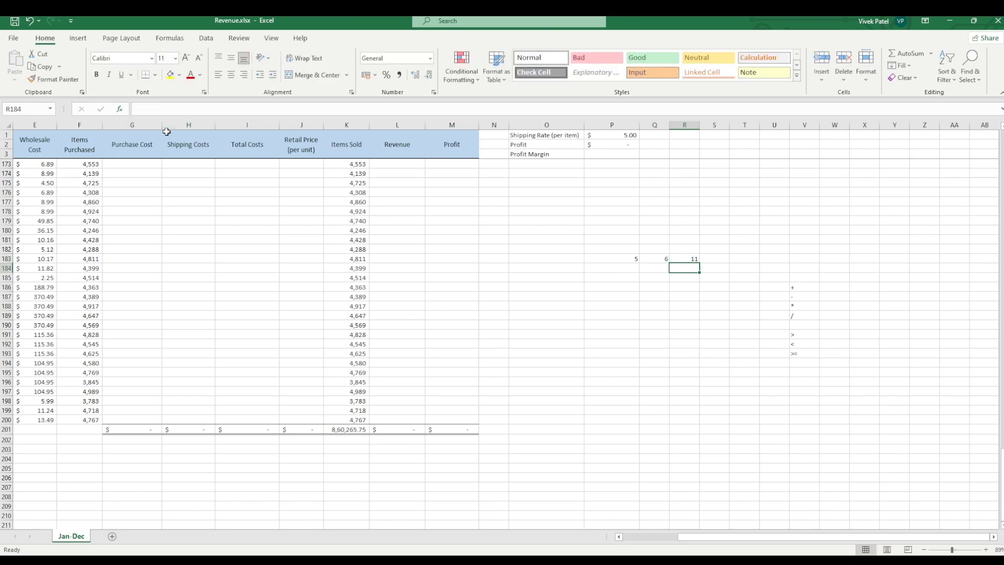
Step: Subtract 6 from 5 in cell R184 with the formula =5-6
click(670, 307)
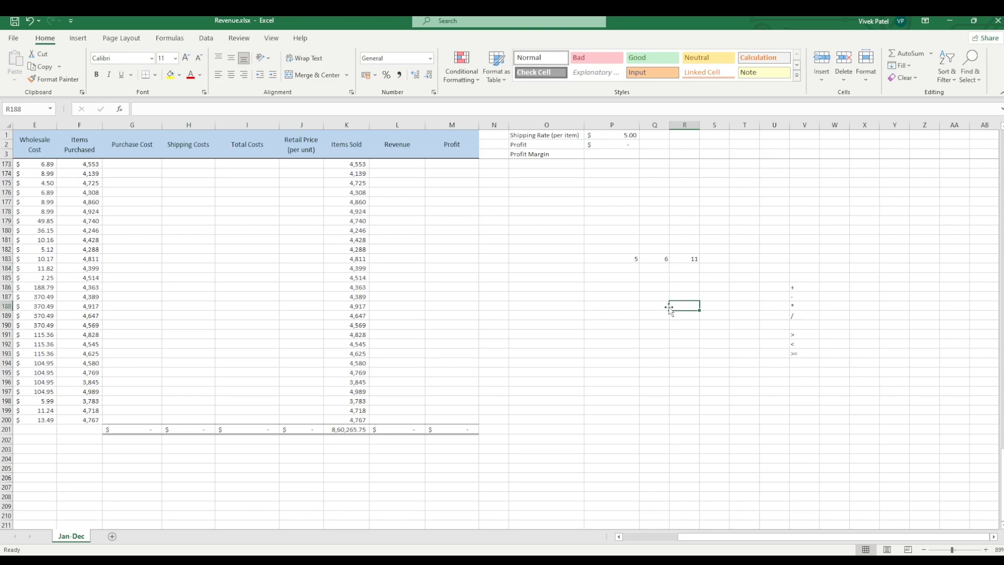
click(675, 276)
click(656, 269)
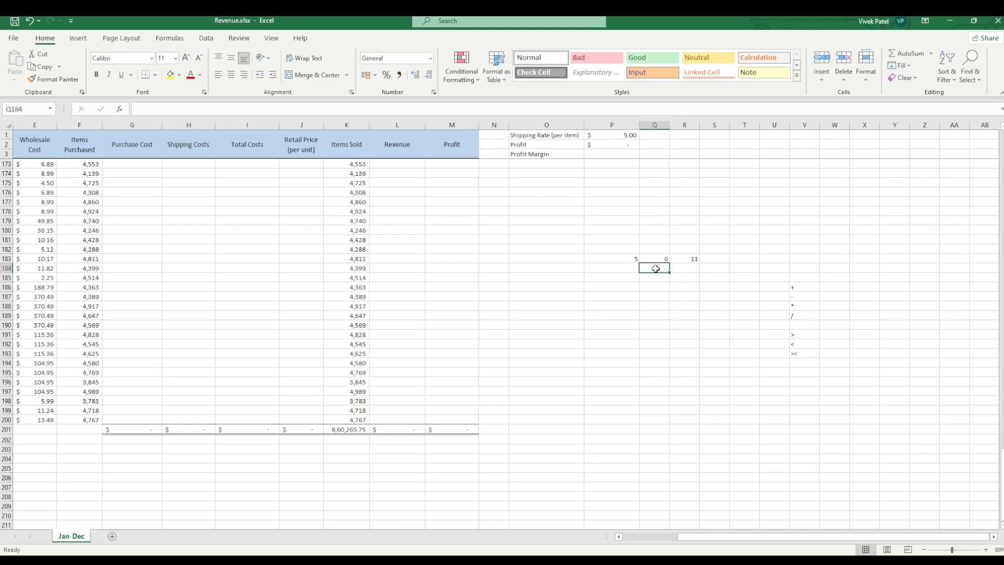
click(686, 275)
click(687, 269)
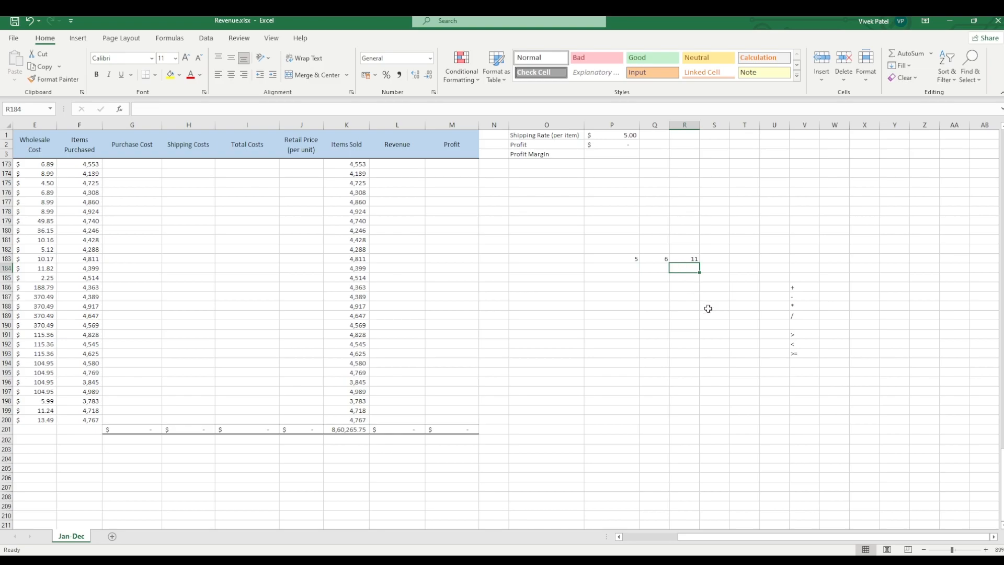
text(=)
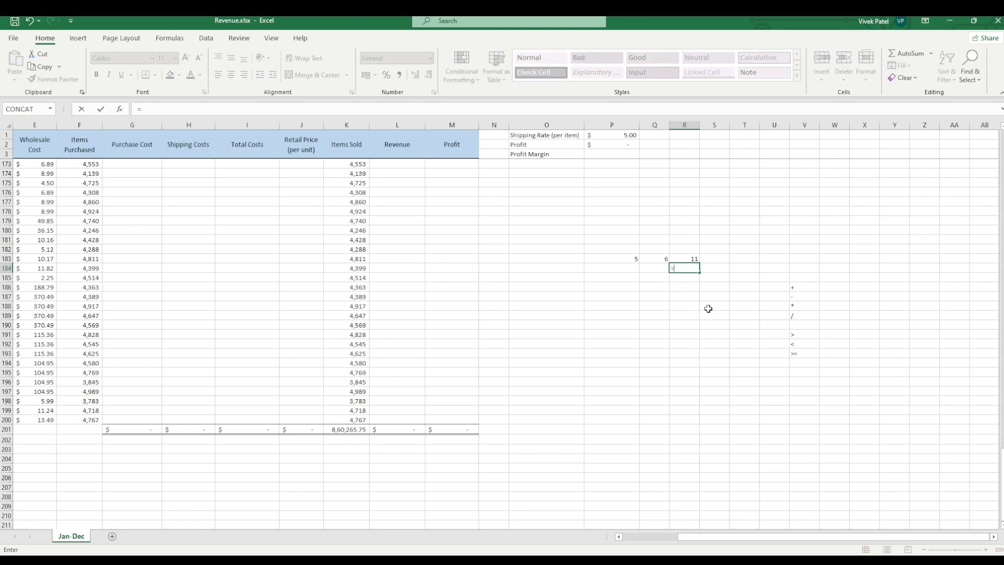
text(5+)
text(6)
key(Return)
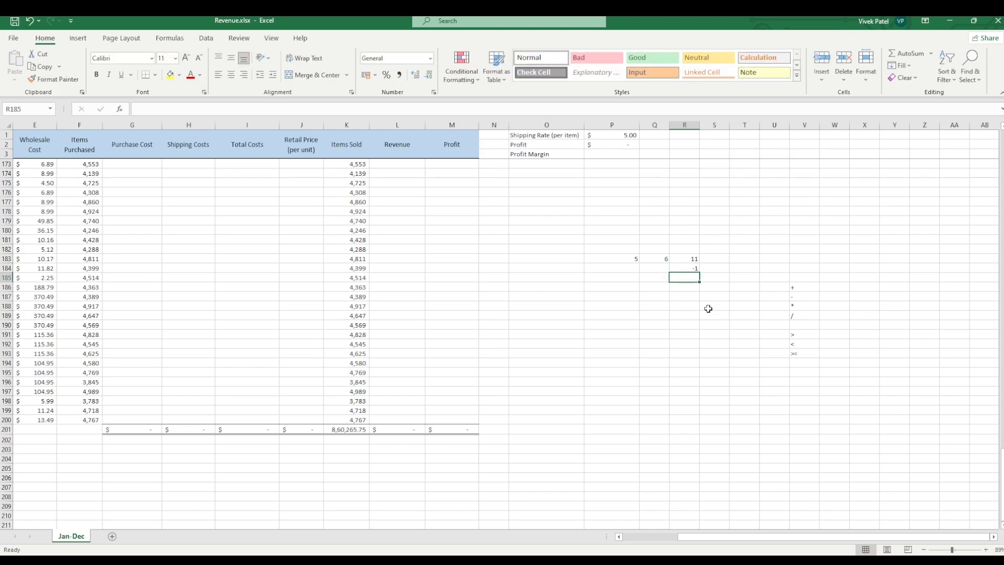
Step: Multiply the sample numbers in cell R185 with the formula =5*6
text(5*6)
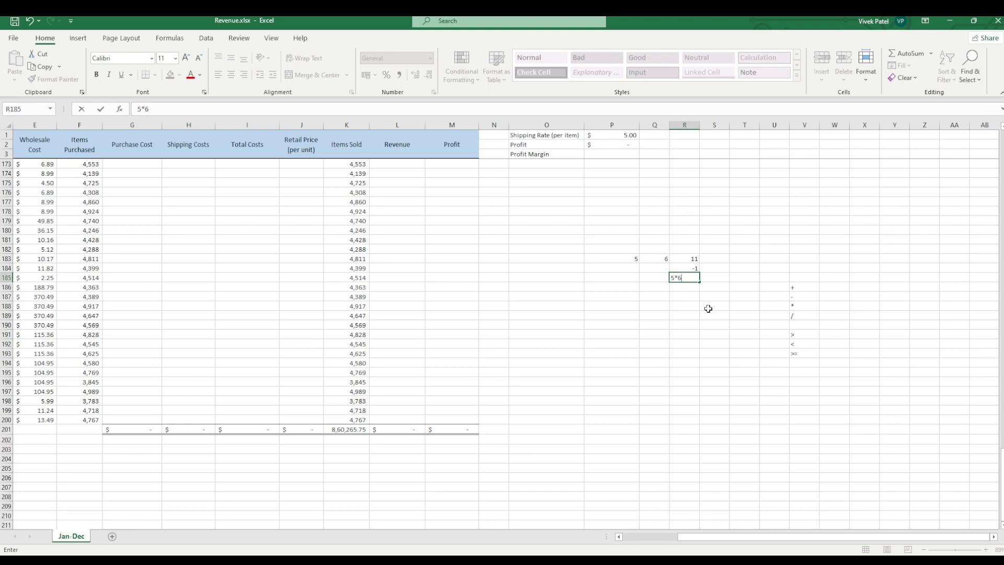
key(Left)
key(Left)
key(Left)
key(Right)
key(Right)
key(Right)
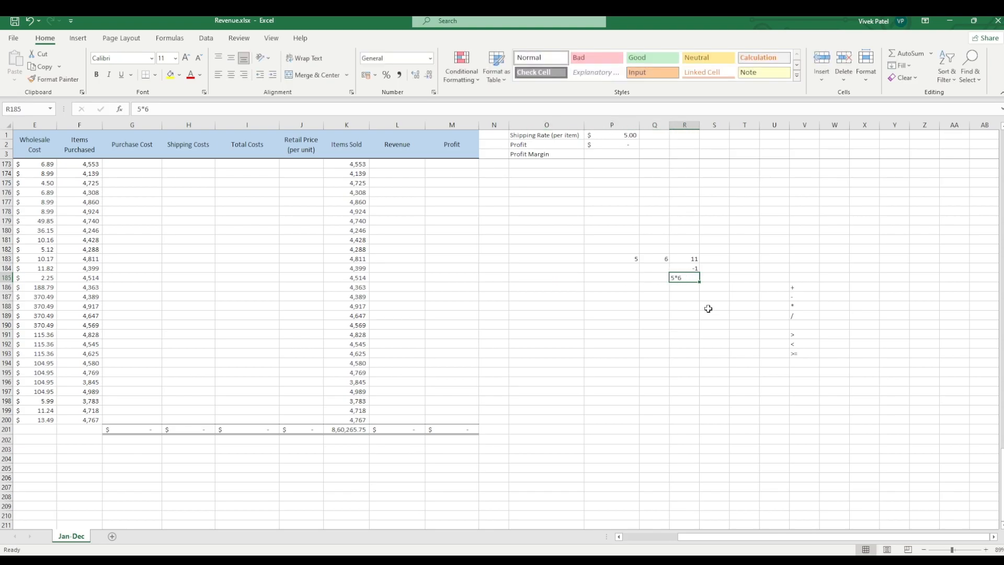
click(133, 110)
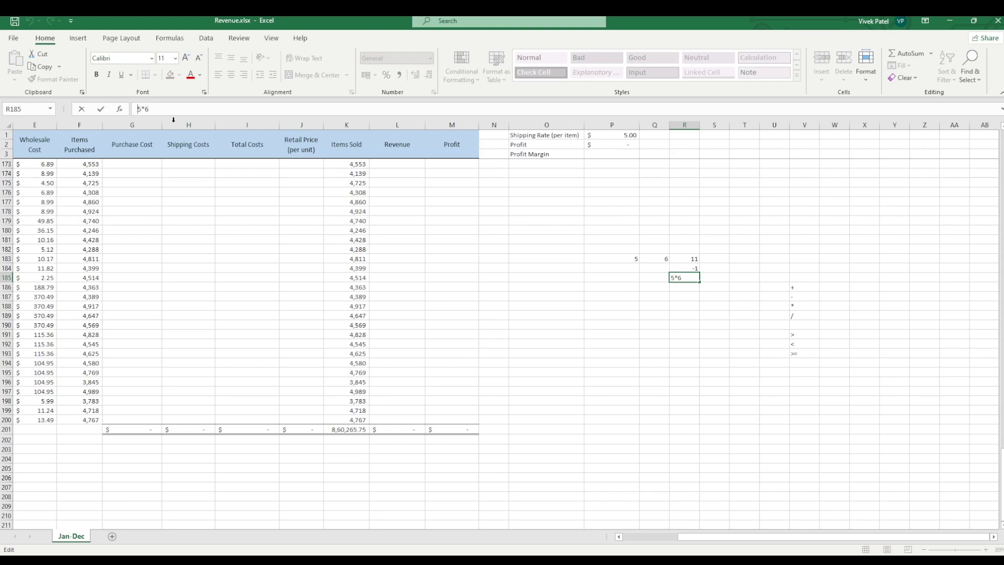
text(=)
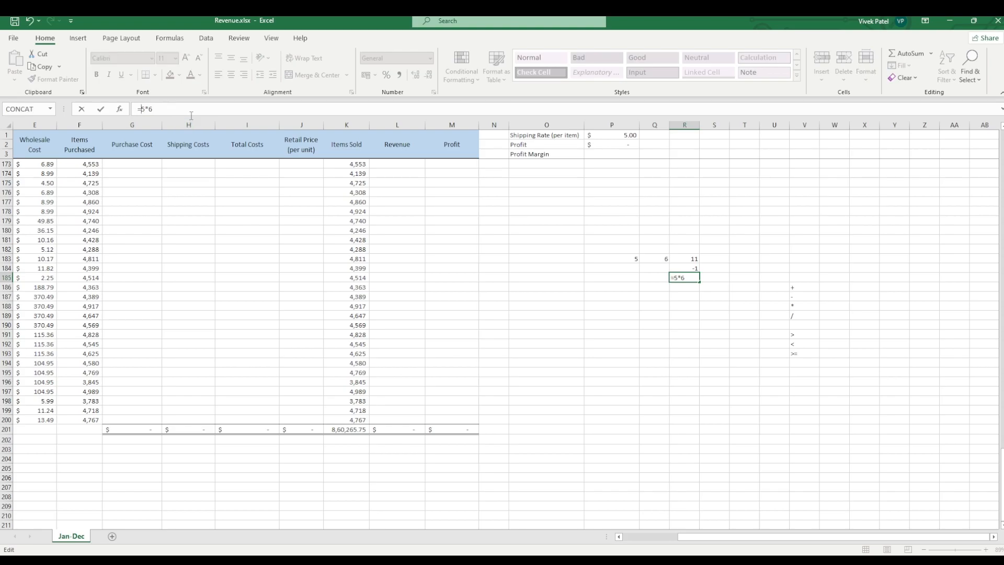
key(Return)
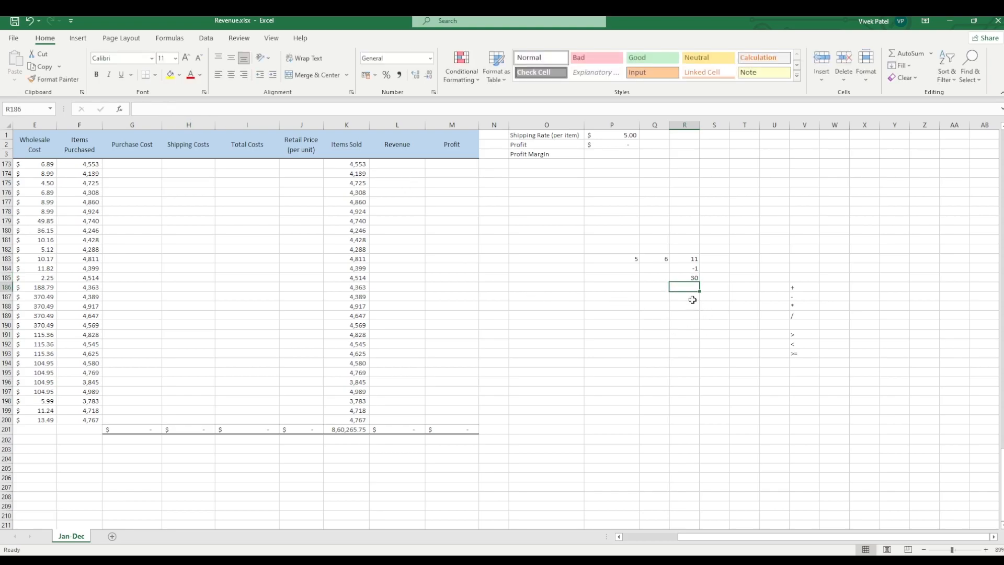
Step: Enter 5/6 in cell R186 without a leading equals sign
text(5)
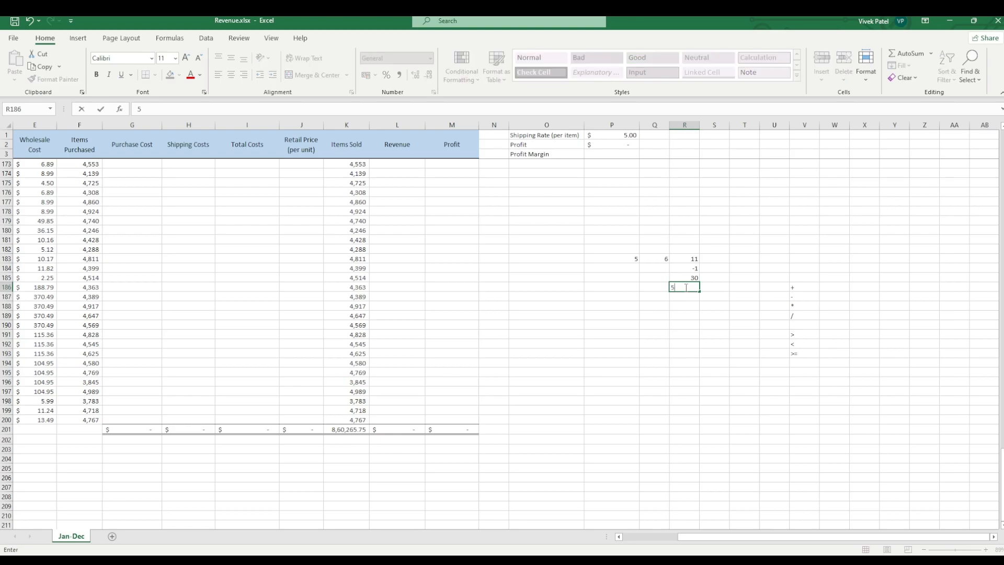
text(/6)
key(Left)
key(Left)
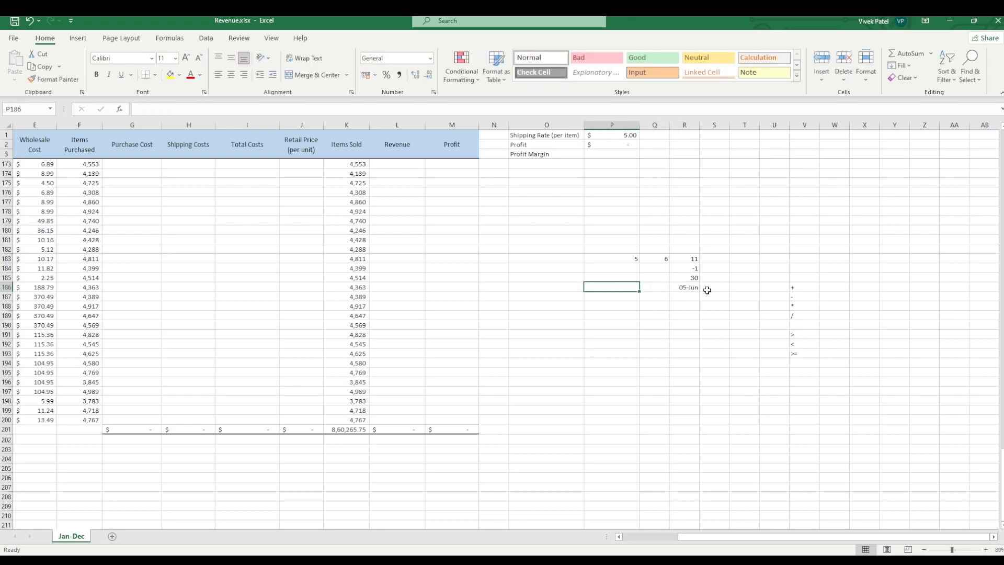
Step: Replace the content of cell R186 with the division formula =5/6
drag(677, 295, 677, 287)
click(690, 289)
click(171, 109)
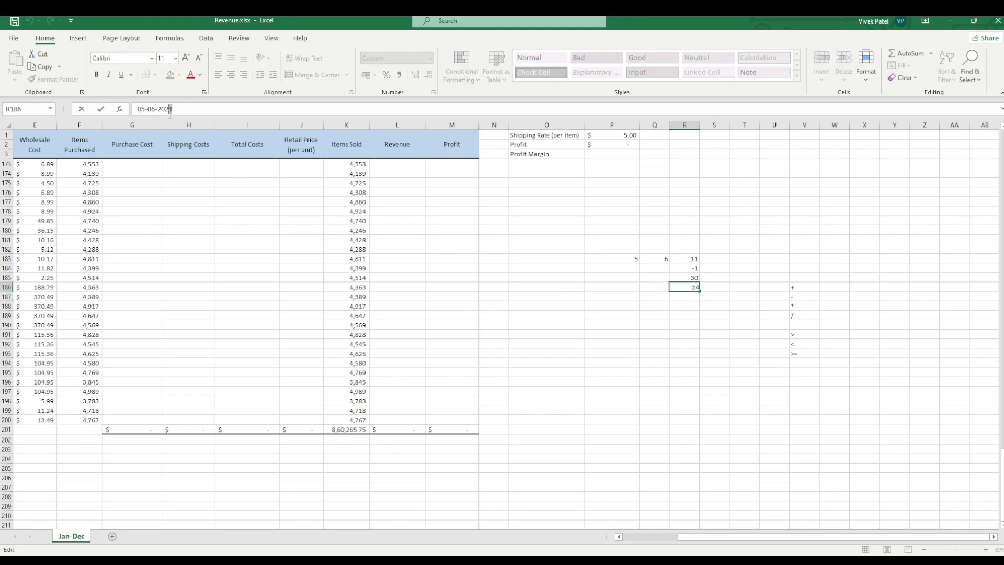
drag(171, 110, 135, 110)
key(BackSpace)
text(=)
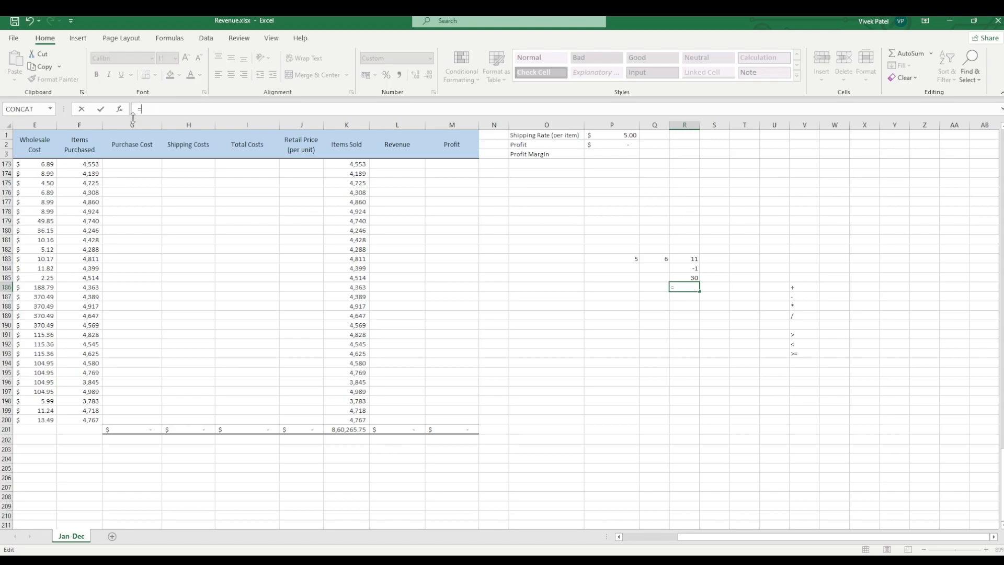
text(5/6)
key(Return)
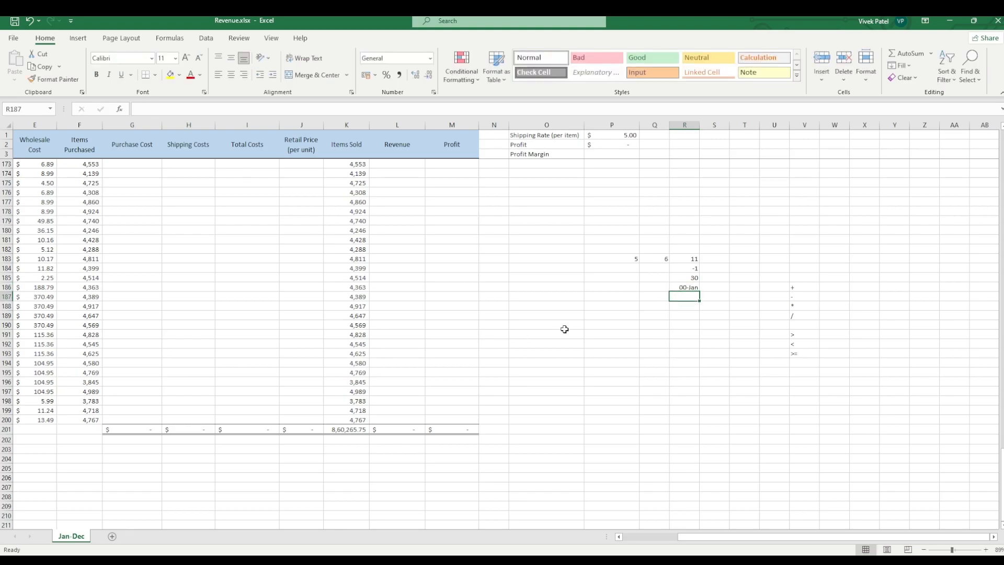
Step: Clear the division formula from cell R186
click(681, 286)
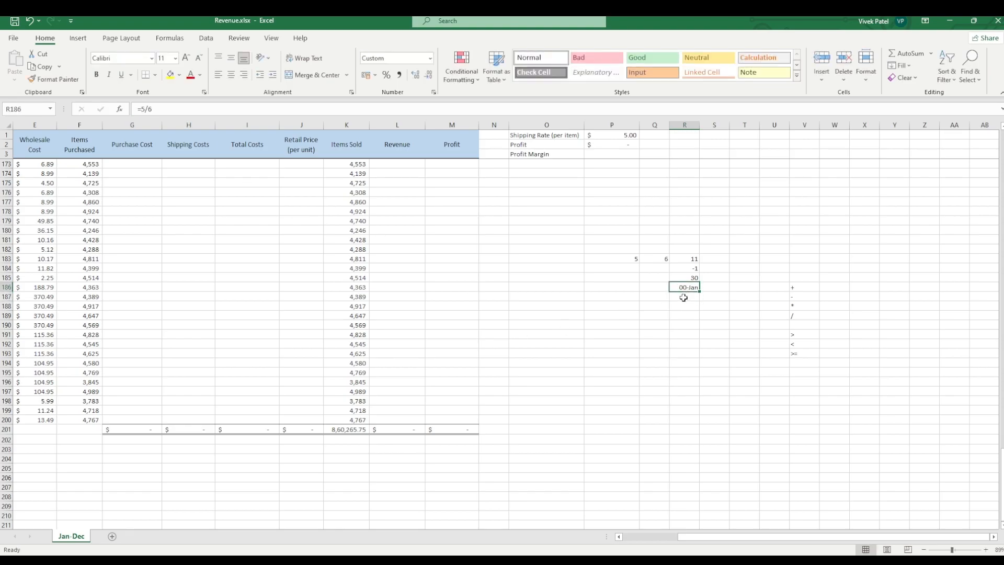
click(685, 305)
click(692, 288)
key(BackSpace)
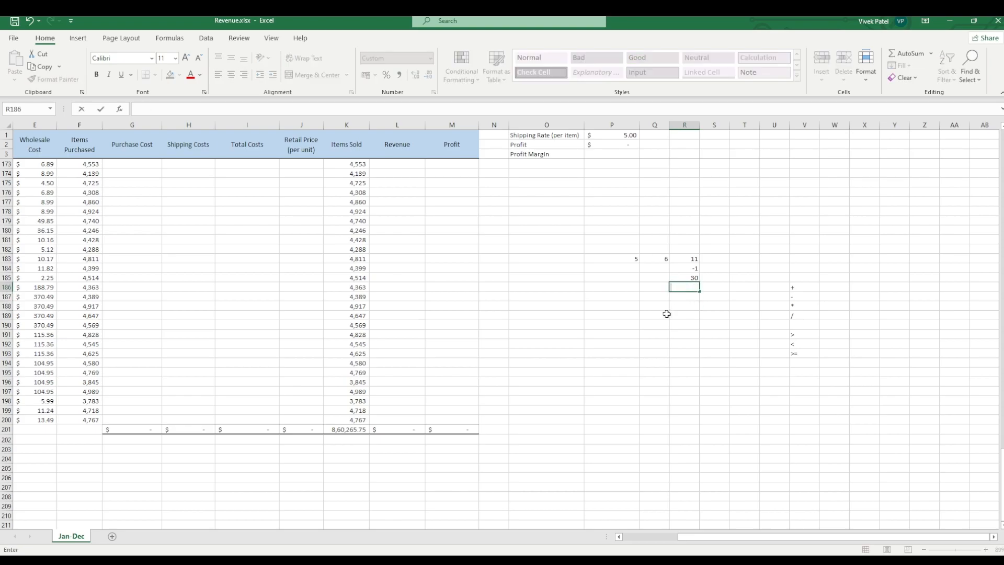
click(704, 305)
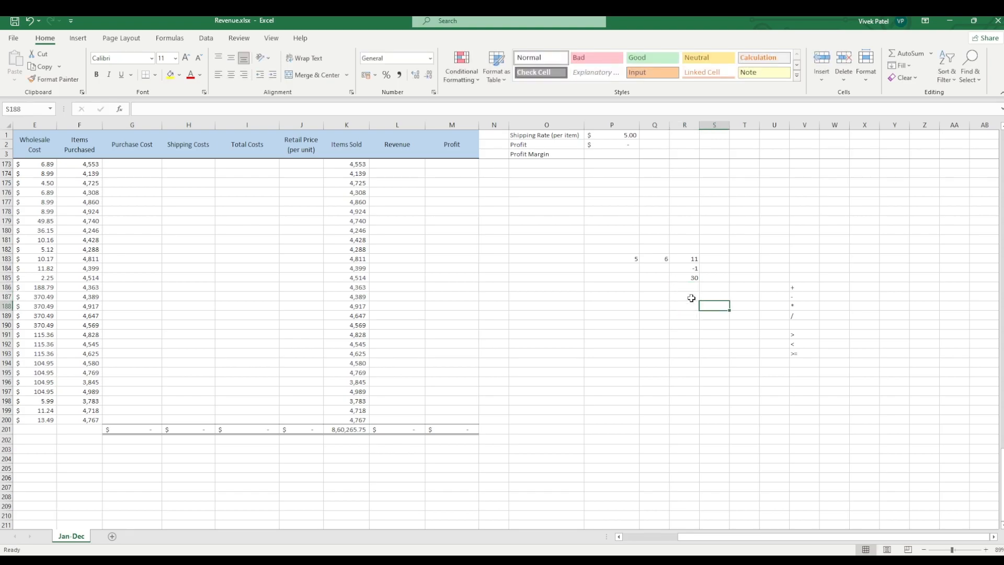
click(691, 306)
key(Right)
click(800, 315)
click(702, 329)
click(814, 320)
click(722, 335)
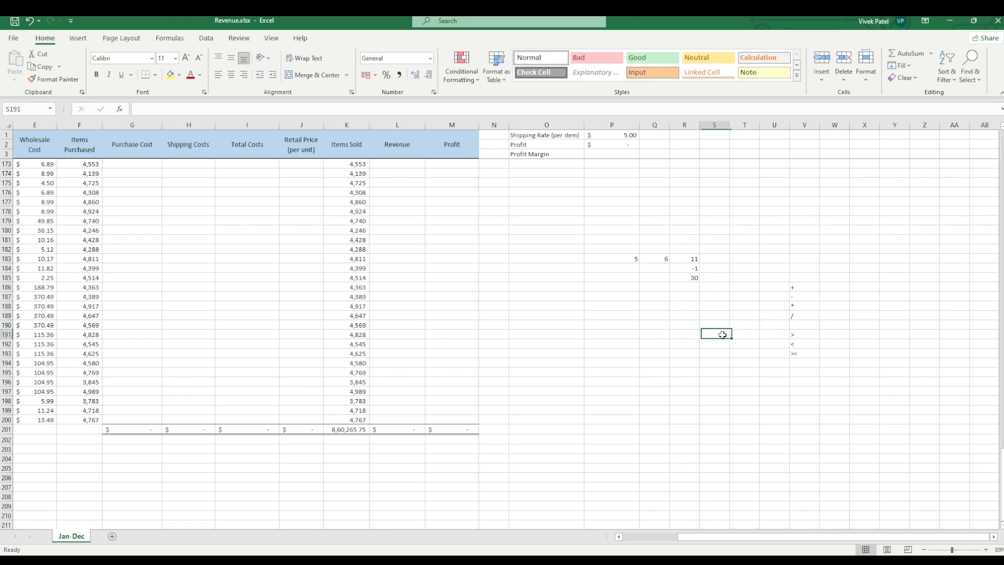
click(660, 308)
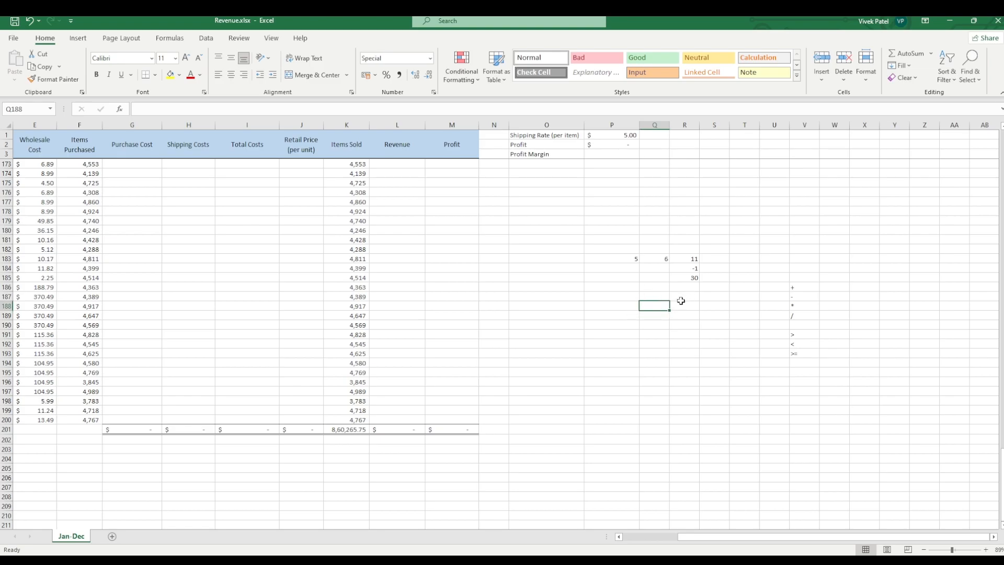
Step: Add the two sample numbers by cell reference in cell R188 with the formula =P183+Q183
click(681, 302)
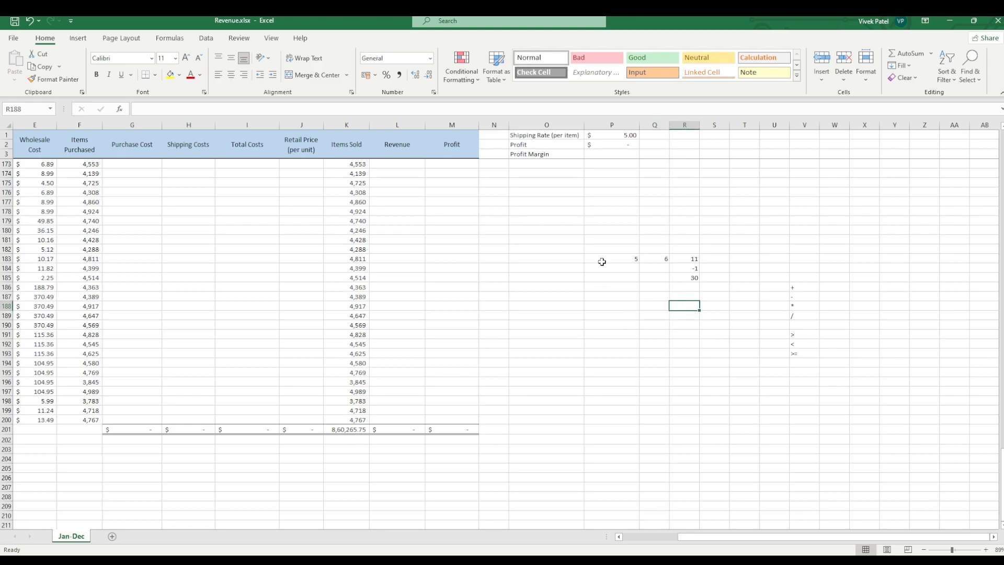
text(=)
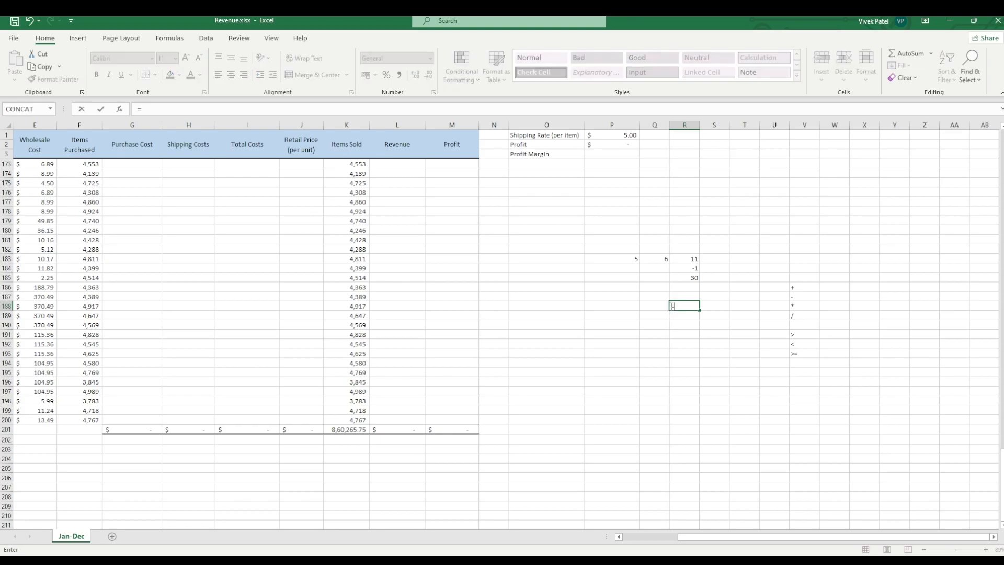
click(621, 259)
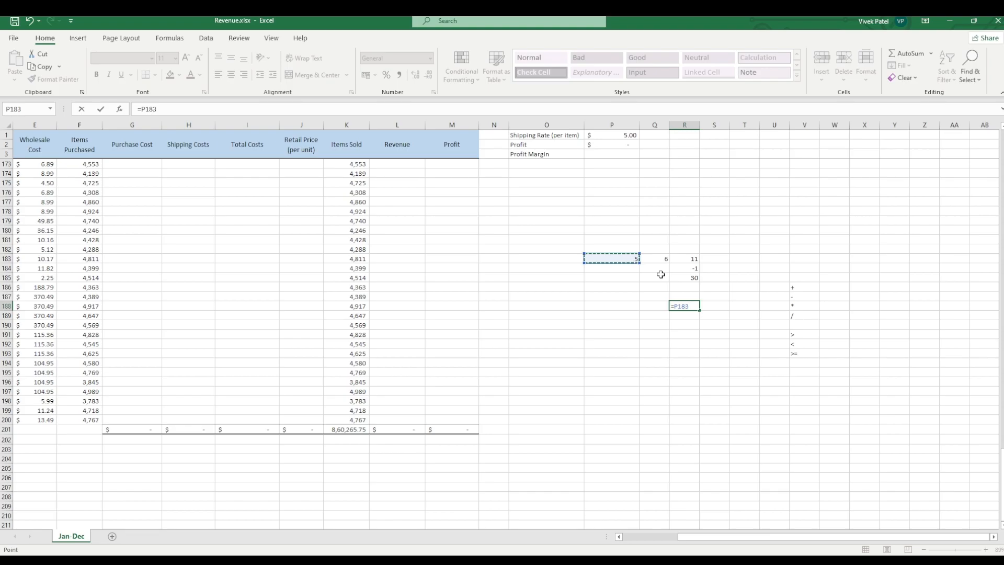
text(+)
click(653, 258)
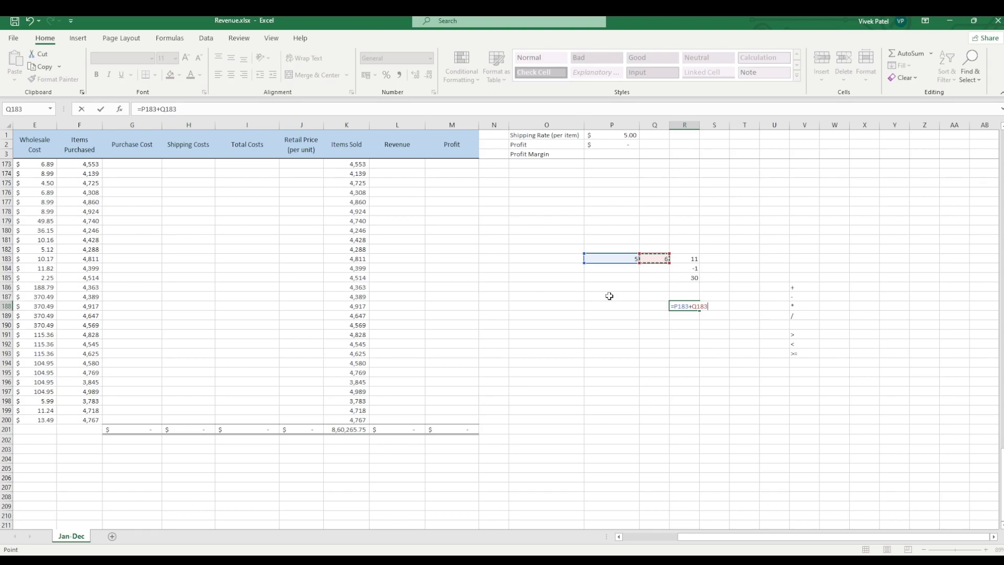
key(Return)
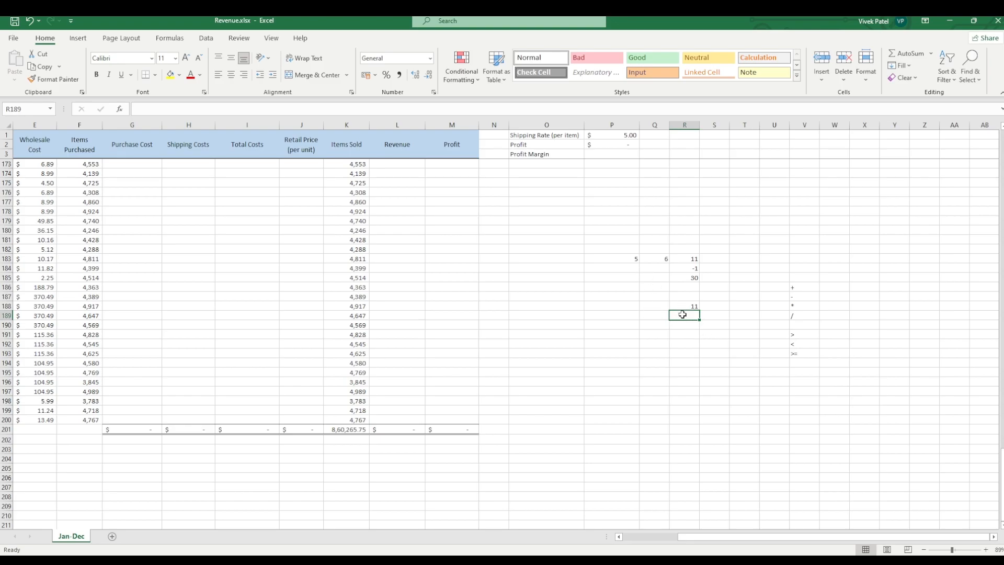
Step: Divide the sample numbers by cell reference in cell R189 with the formula =P183/Q183
text(=)
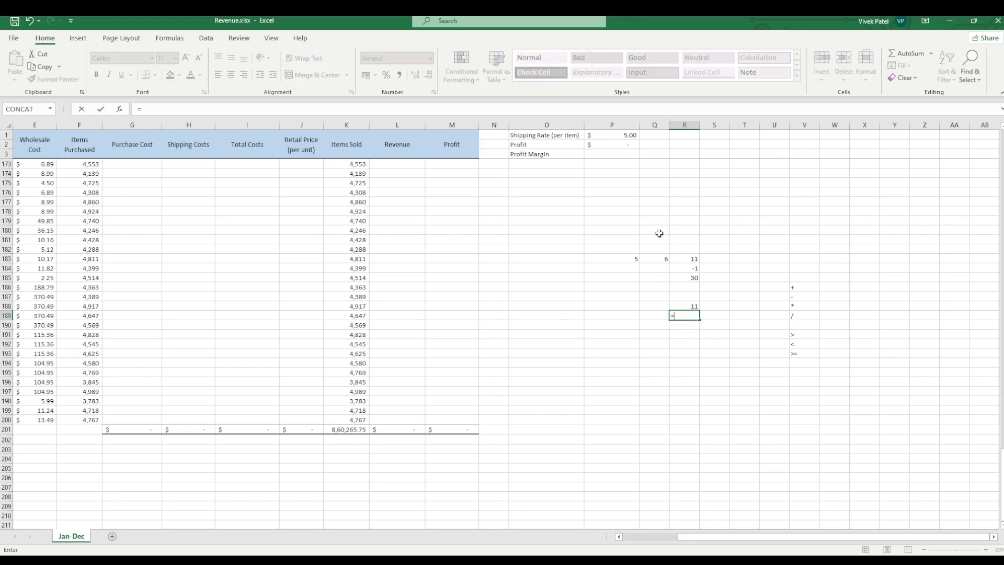
click(633, 258)
text(/)
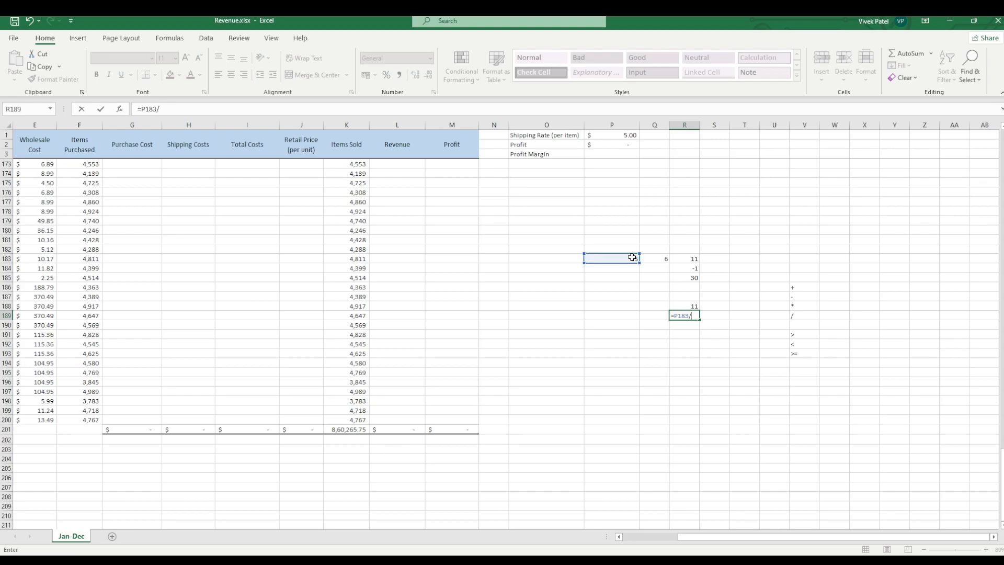
click(661, 259)
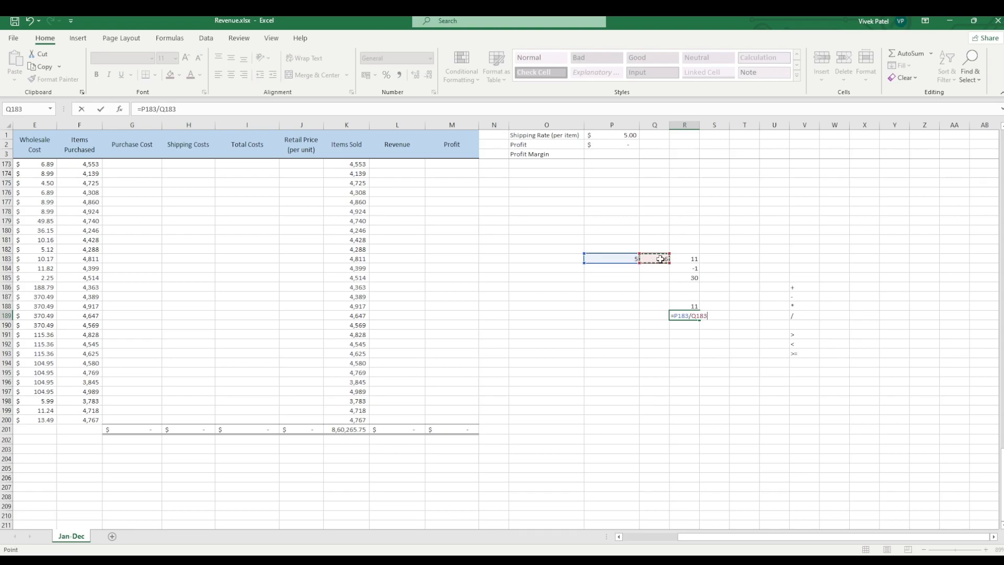
key(Return)
click(679, 316)
click(678, 344)
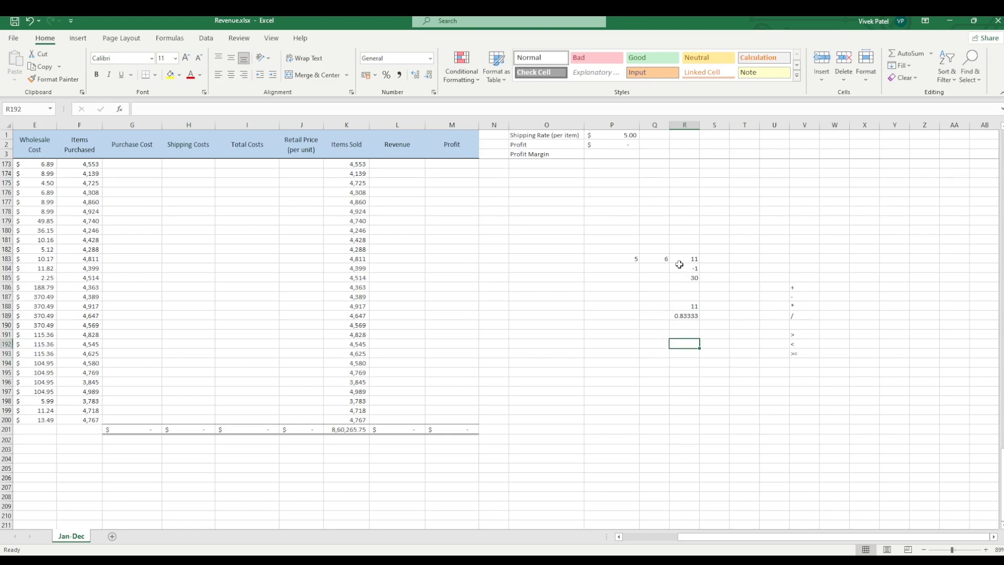
click(678, 313)
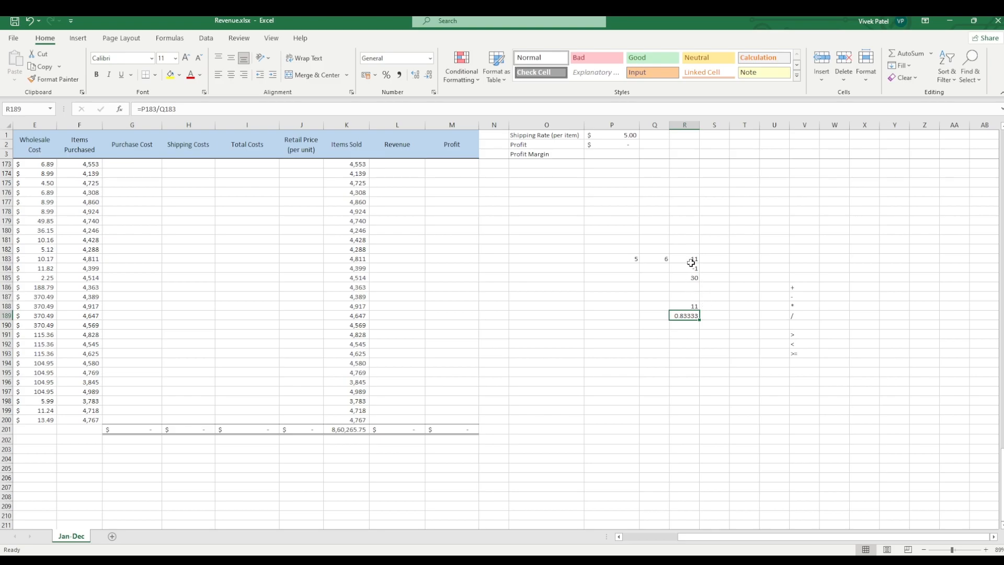
click(675, 393)
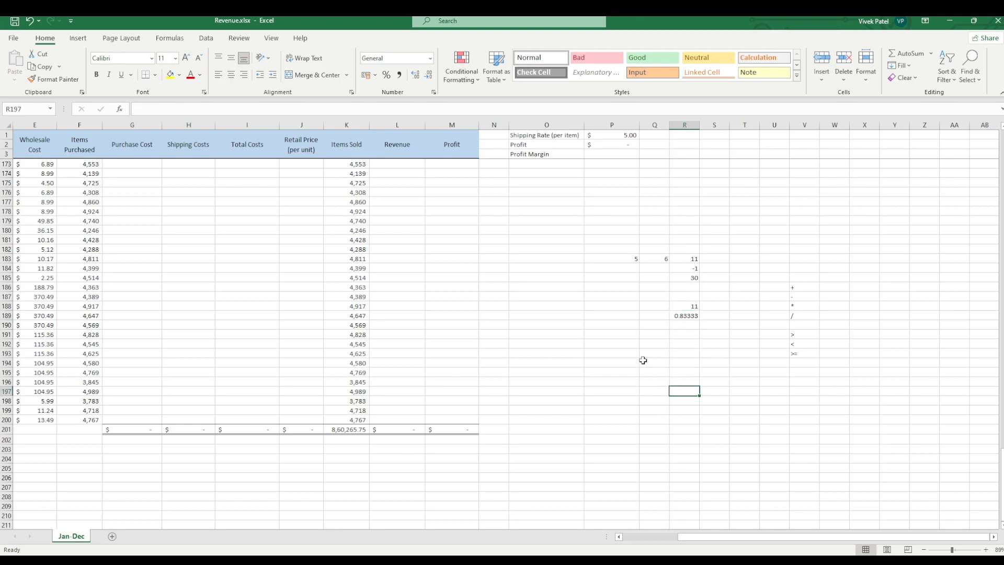
click(648, 317)
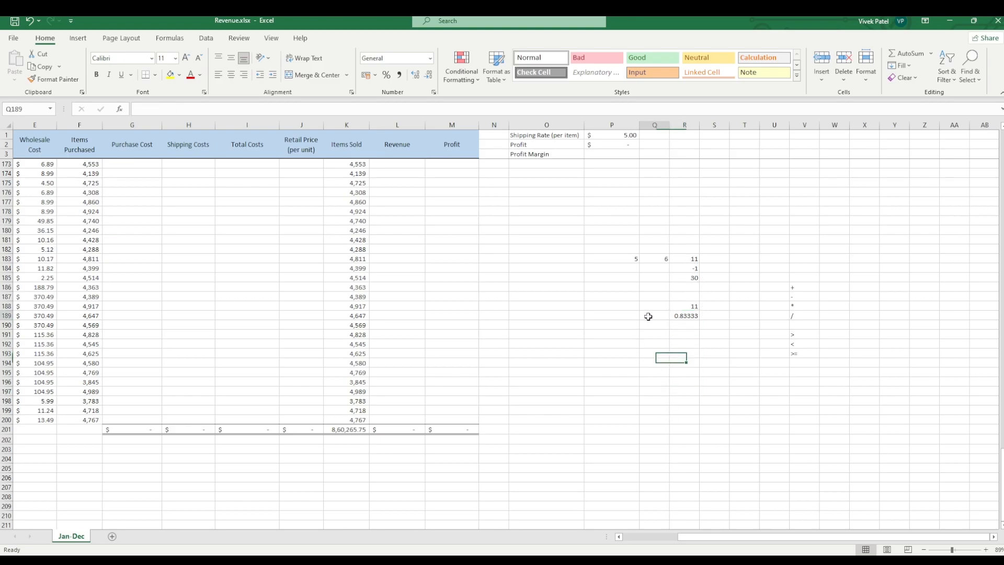
click(692, 316)
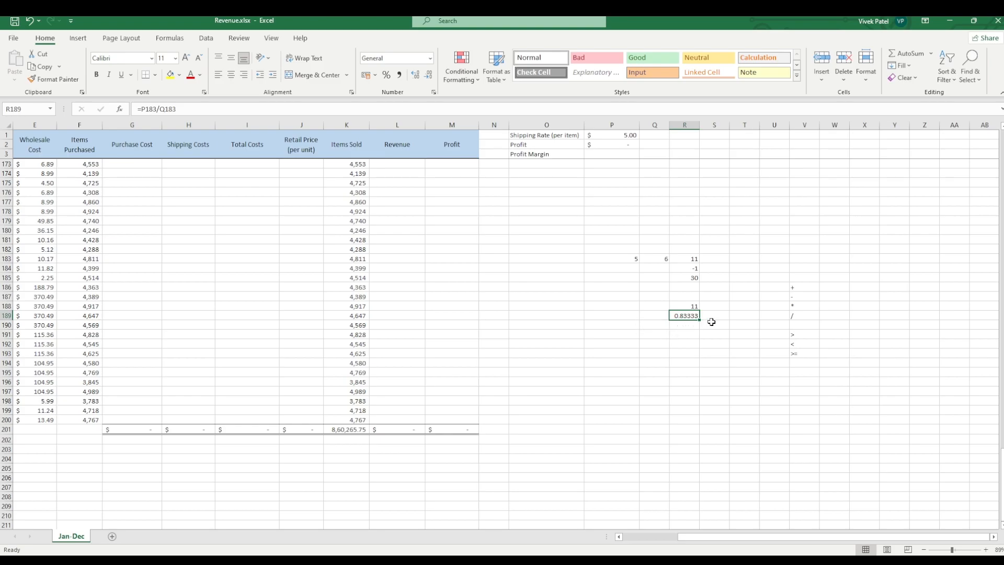
Step: Fill the addition formula from cell R188 across to T188
click(690, 307)
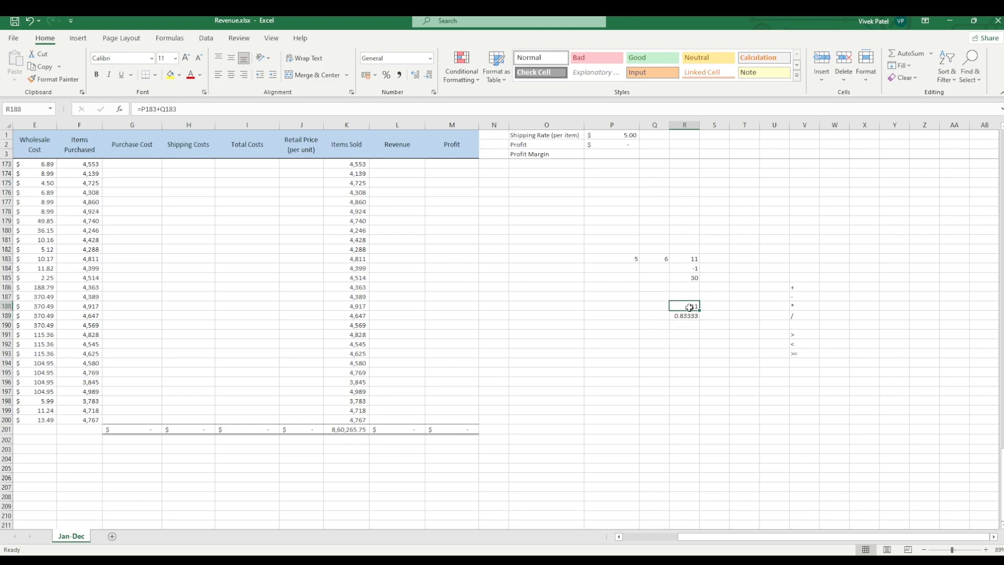
drag(689, 307, 761, 319)
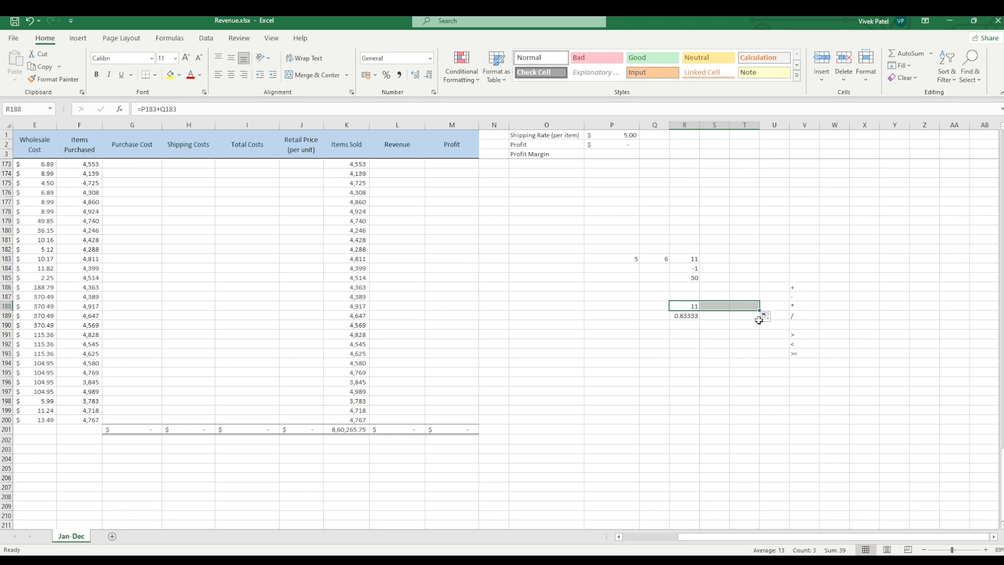
click(715, 335)
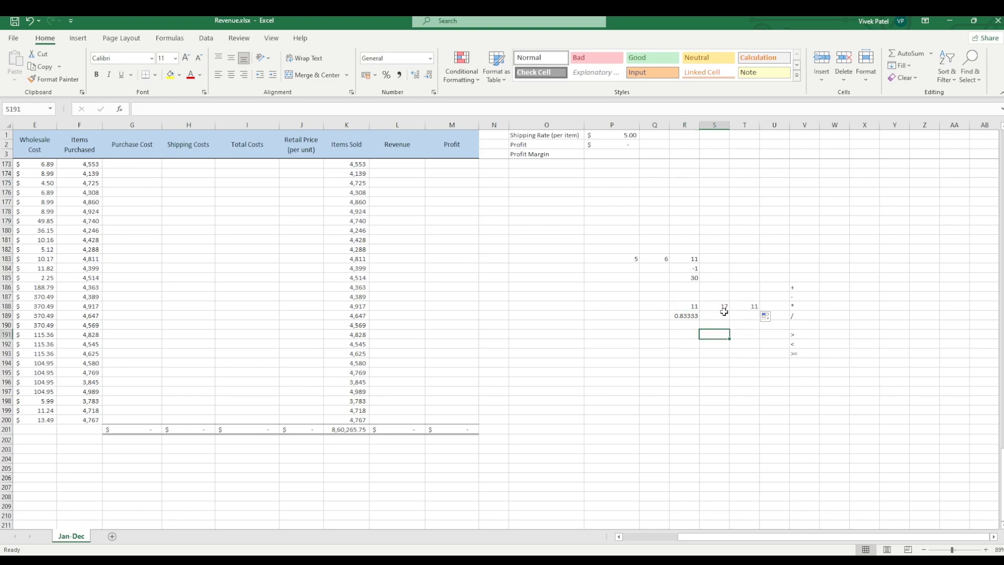
Step: Compare the formulas in R188 and S188 with the row 183 cells they refer to
click(725, 311)
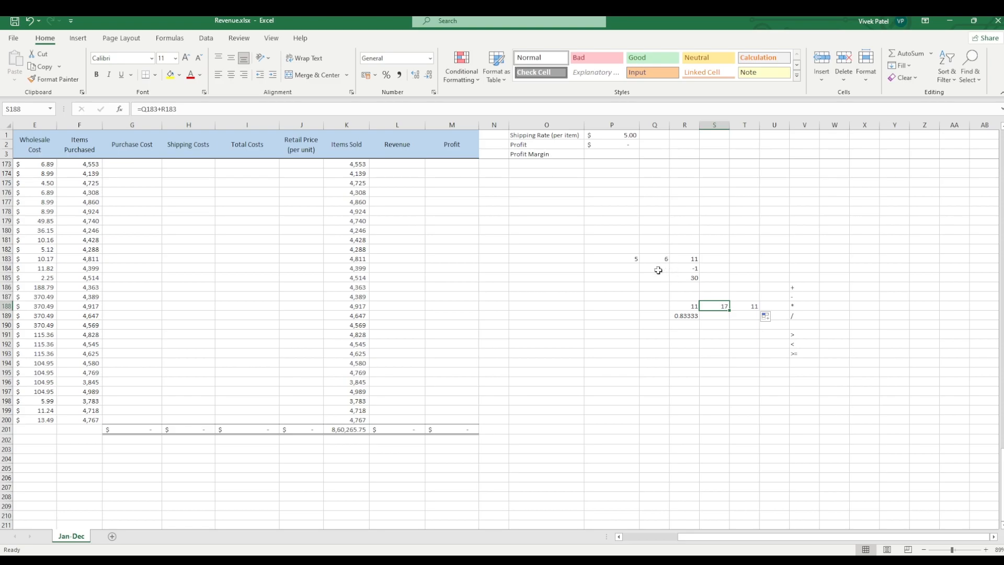
click(694, 305)
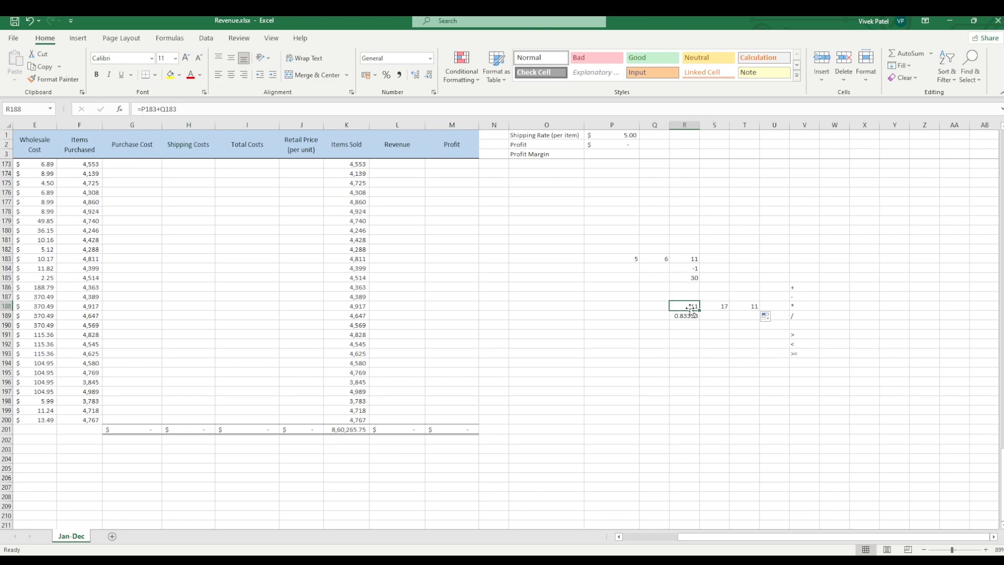
click(631, 257)
click(651, 259)
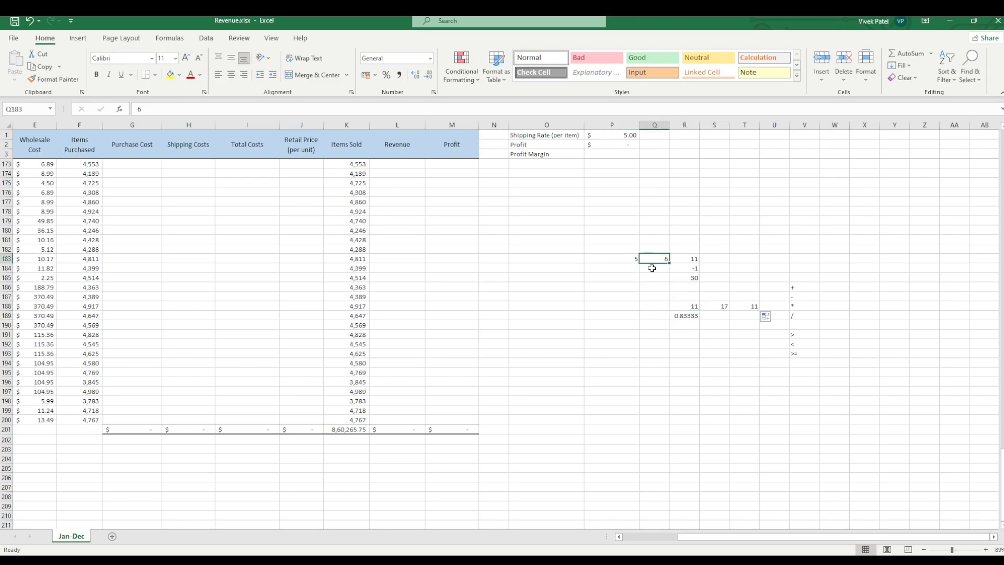
click(707, 305)
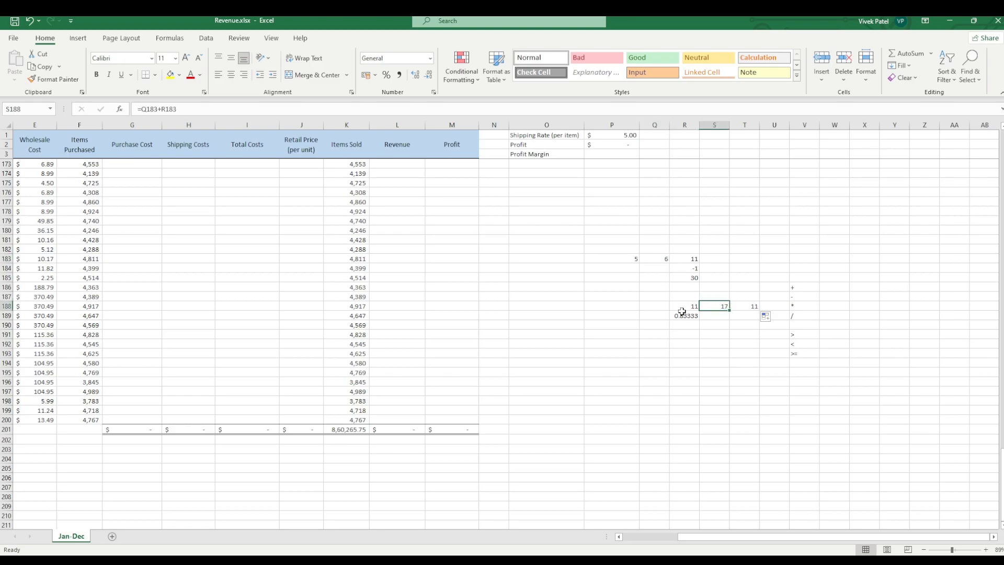
click(685, 307)
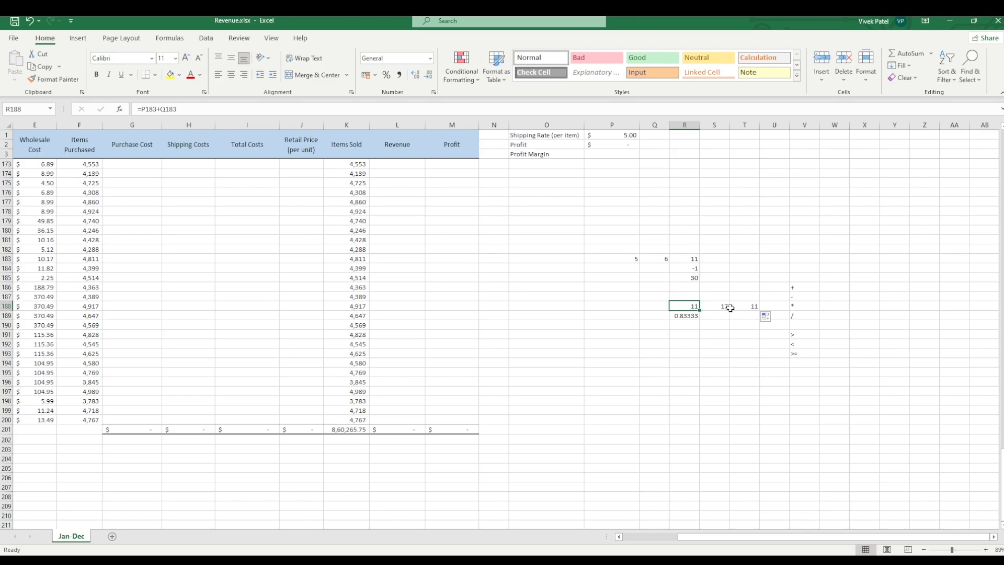
click(724, 308)
Step: Fill the addition formula from R188 into S188 again and inspect the formula in S188
click(692, 307)
drag(702, 312, 717, 314)
click(718, 306)
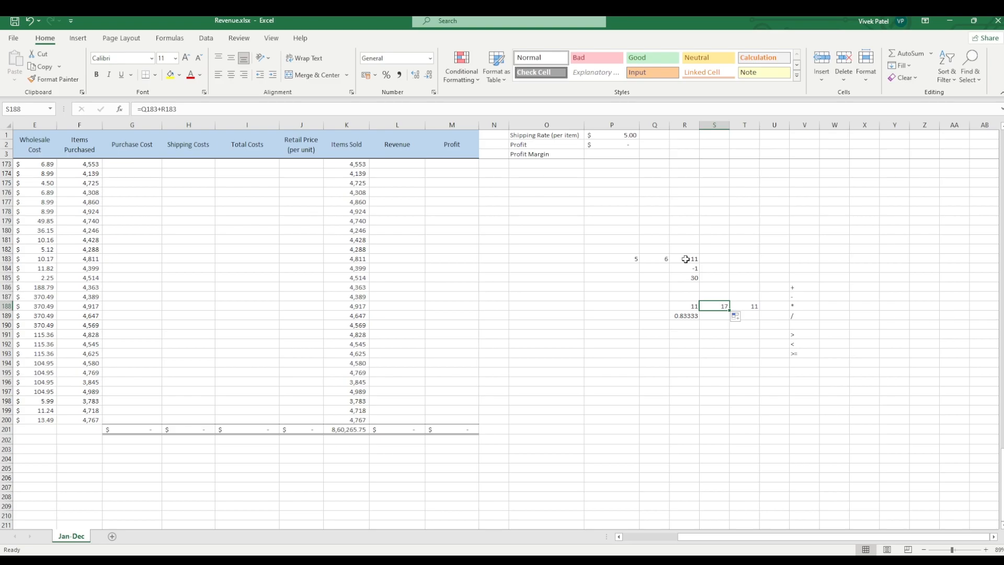
Step: Fill the division formula from cell R189 down to R193
click(684, 316)
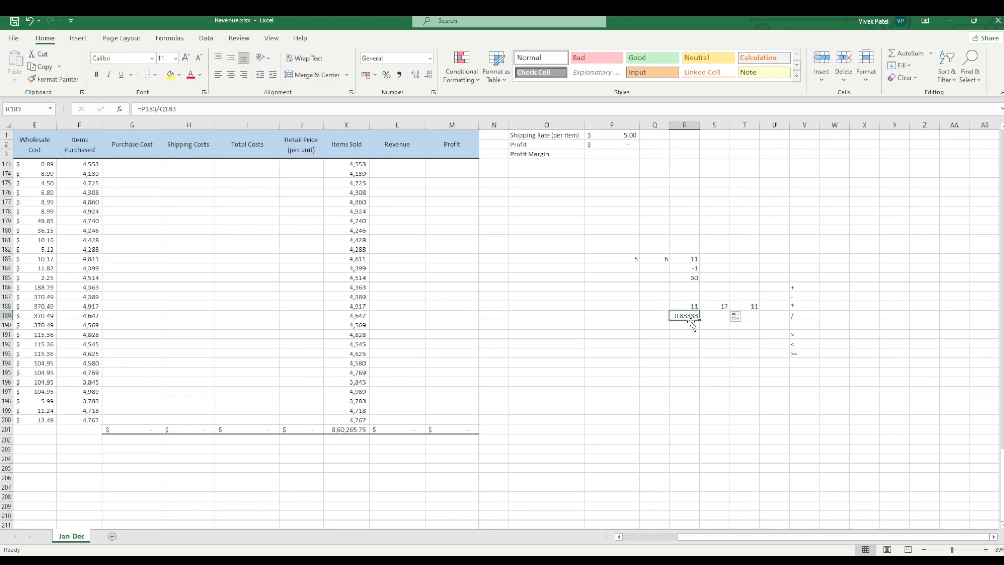
drag(701, 321, 700, 361)
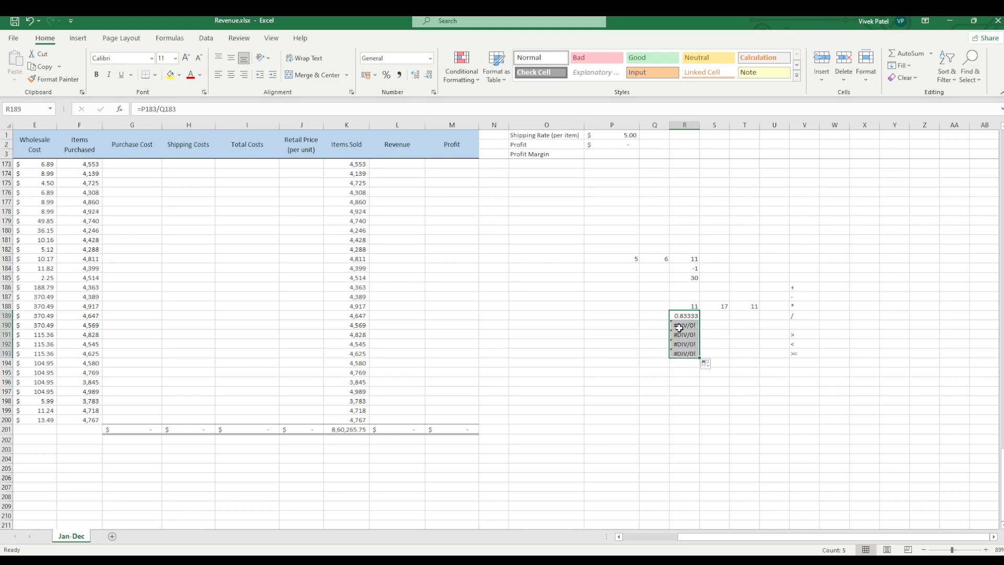
Step: Examine the column Q cells below the sample number 6 that the copied division formulas in column R divide by
click(657, 258)
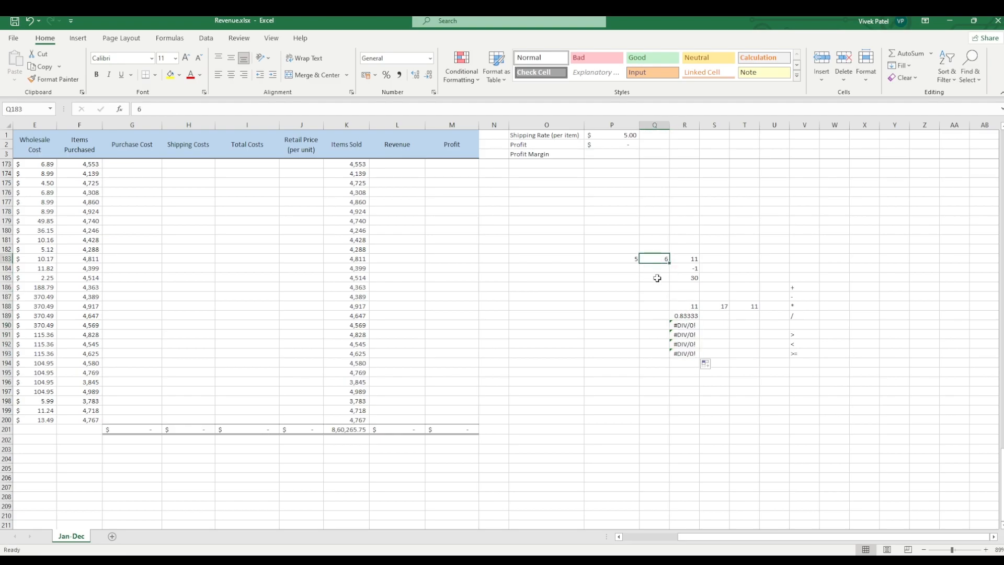
click(654, 276)
click(655, 269)
click(654, 276)
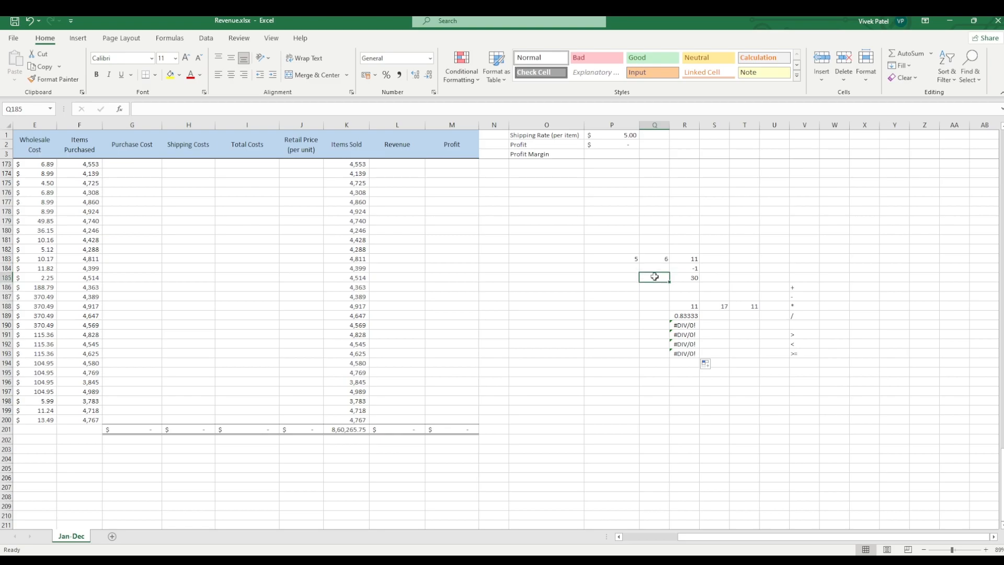
click(653, 290)
click(654, 306)
click(654, 315)
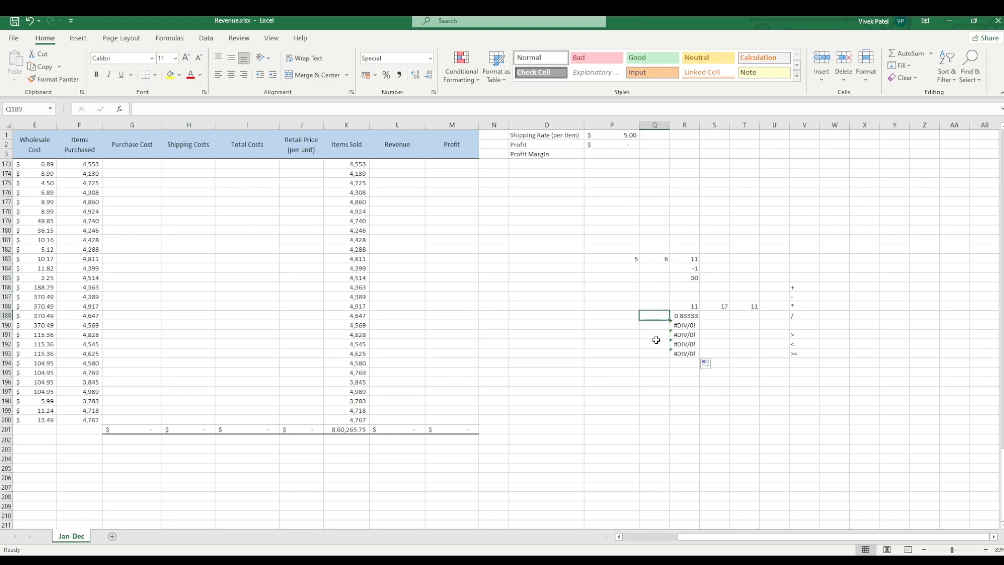
click(655, 268)
drag(684, 325, 691, 345)
click(744, 334)
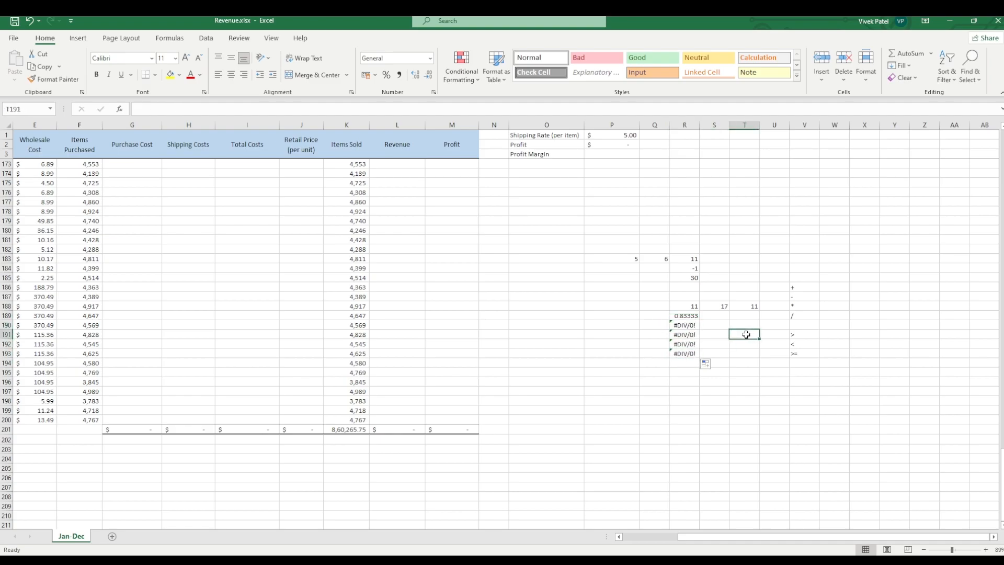
Step: Fill the empty cell Q187 down to Q192 and select the blank range Q186:Q193
click(646, 299)
drag(671, 306, 674, 356)
click(684, 401)
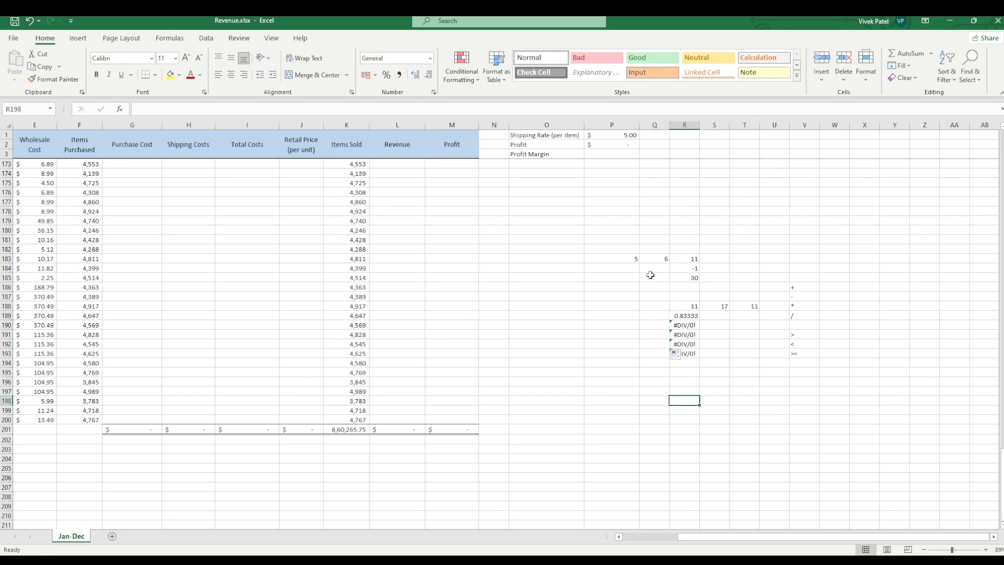
drag(649, 286, 651, 352)
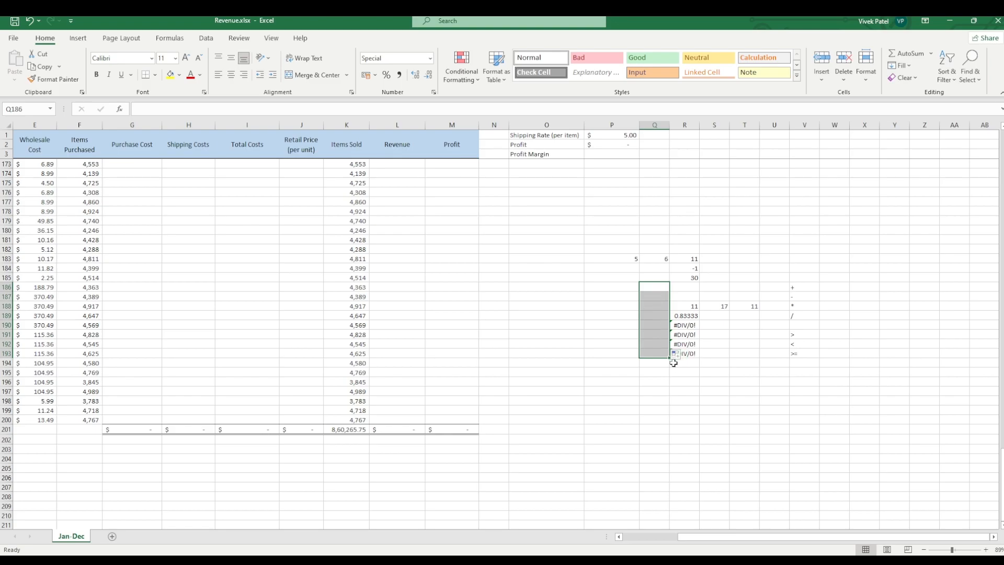
click(654, 287)
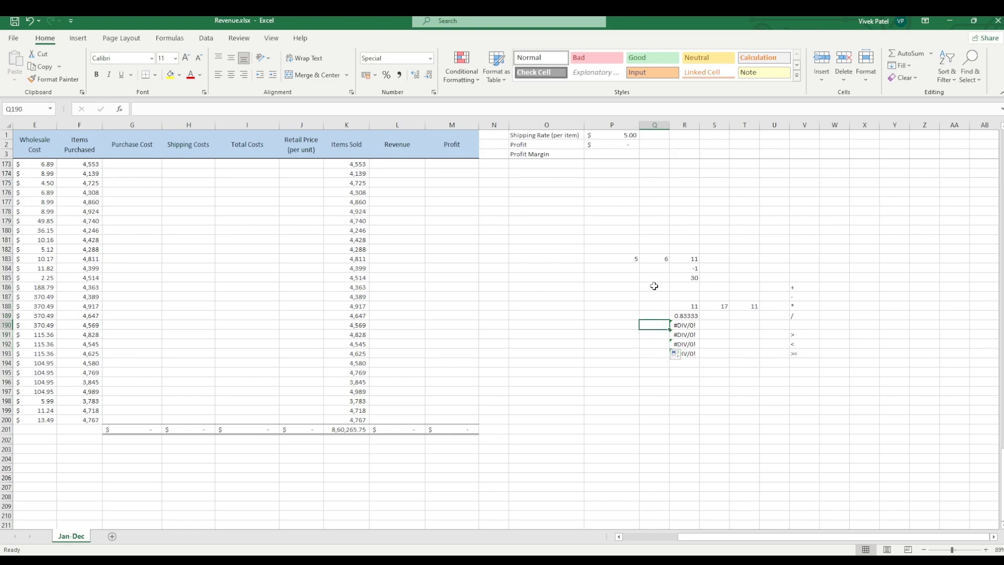
drag(669, 296, 669, 376)
click(664, 183)
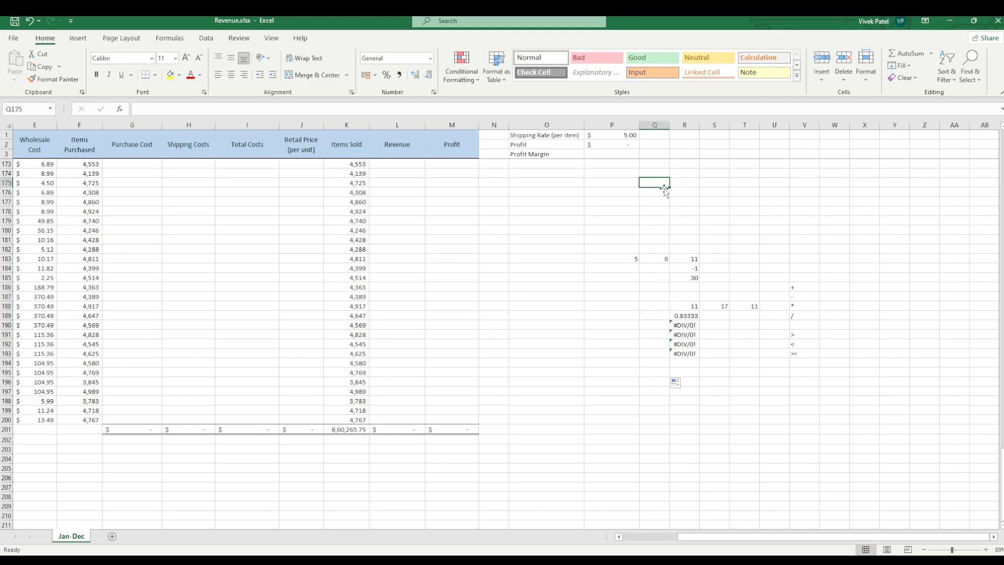
click(664, 324)
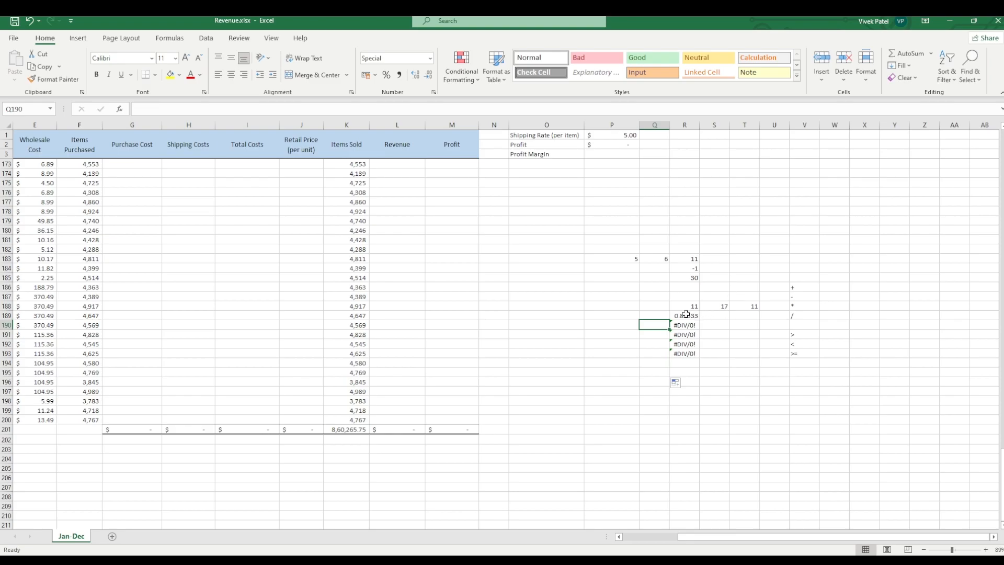
click(768, 260)
drag(790, 265, 877, 267)
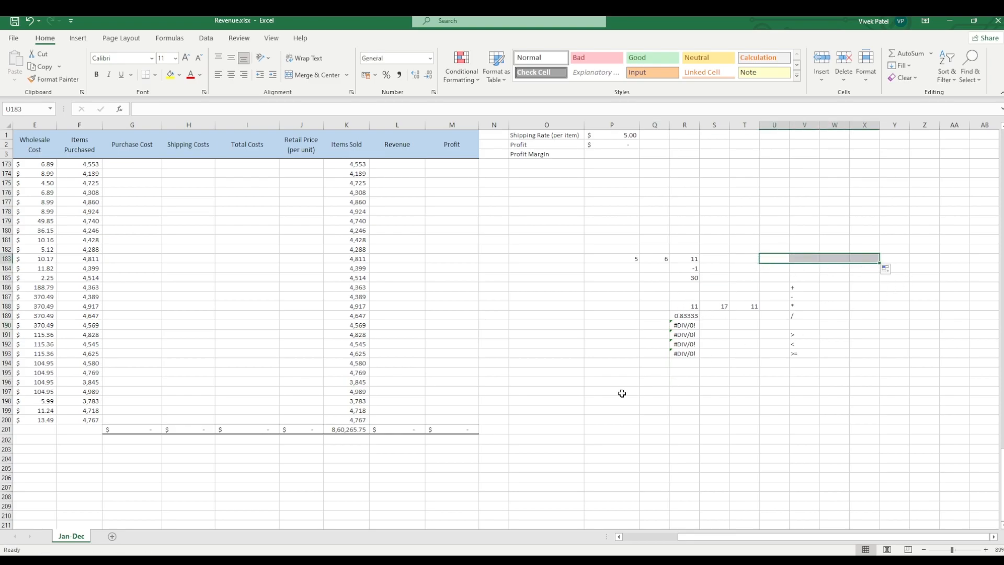
click(632, 275)
click(627, 259)
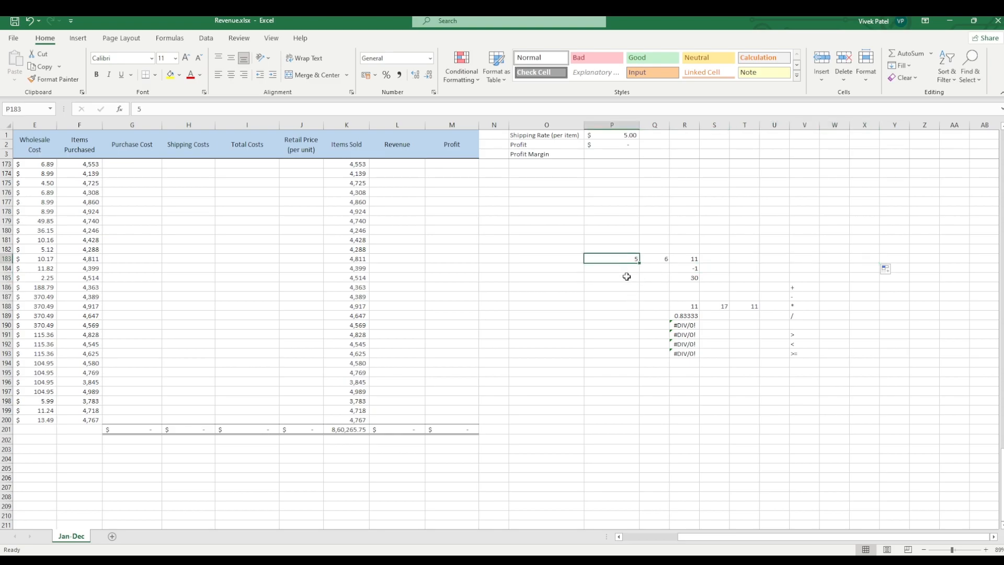
Step: Try to make the first reference in R188's addition formula absolute as $P$183
click(691, 308)
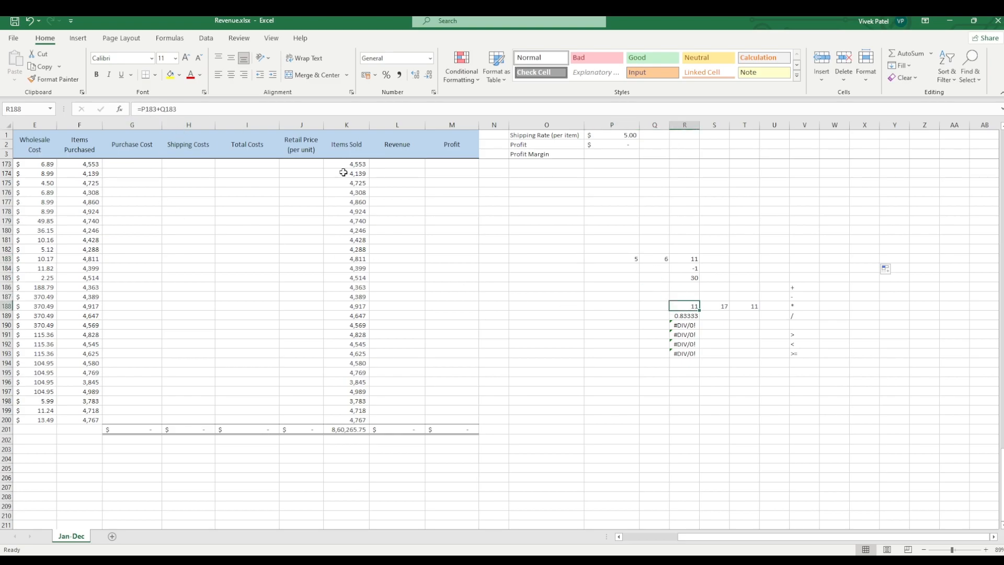
click(146, 110)
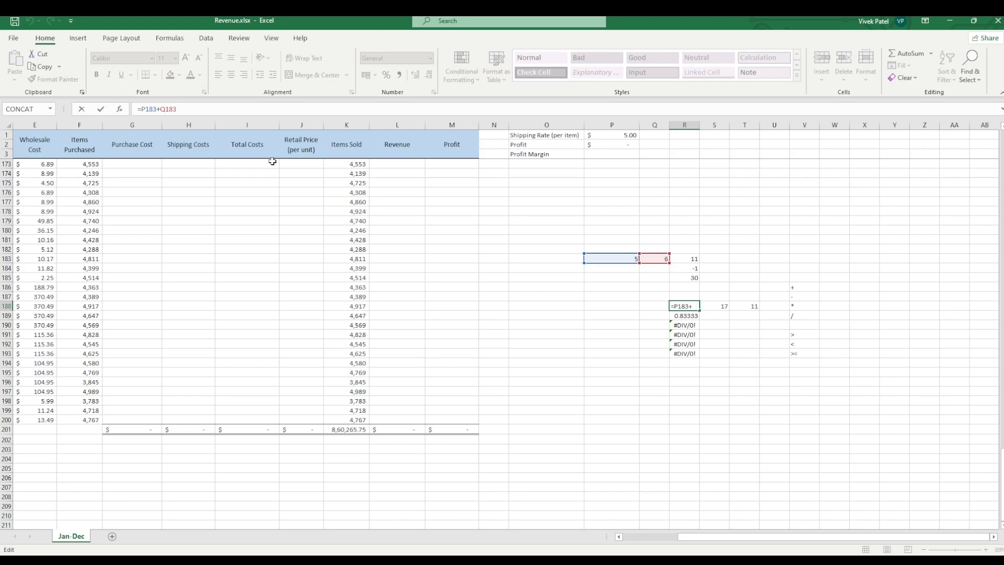
key(F4)
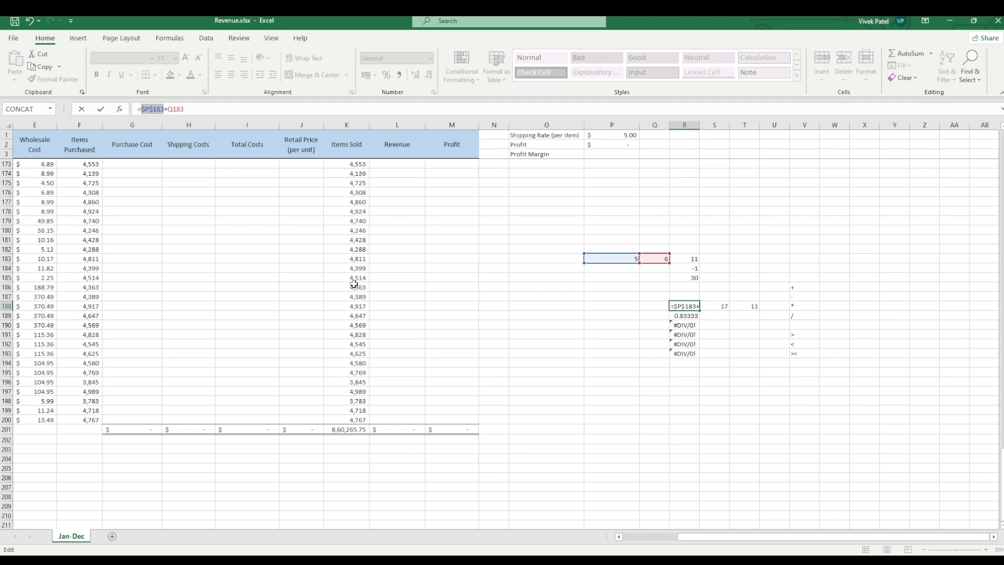
click(601, 315)
click(601, 335)
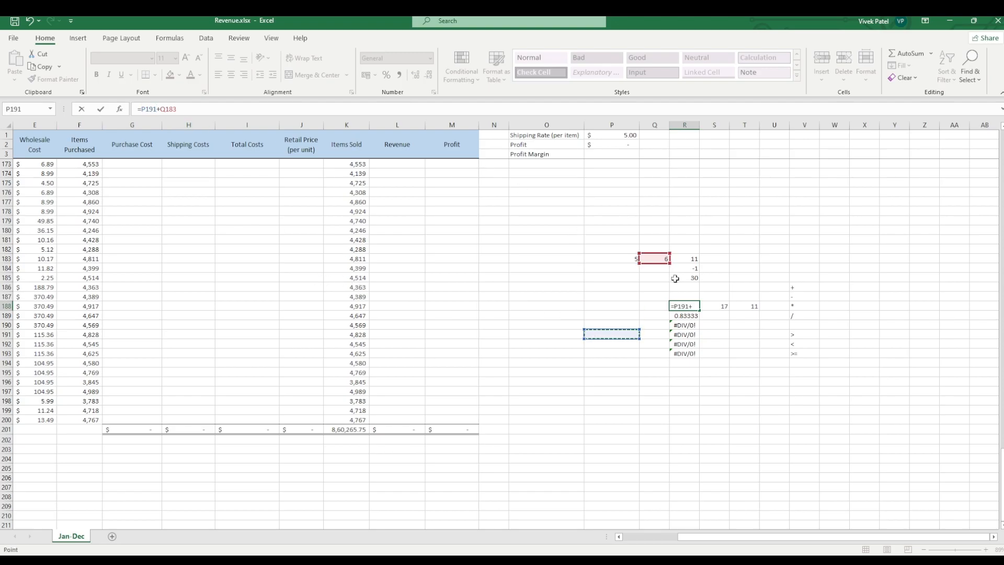
click(690, 308)
click(146, 110)
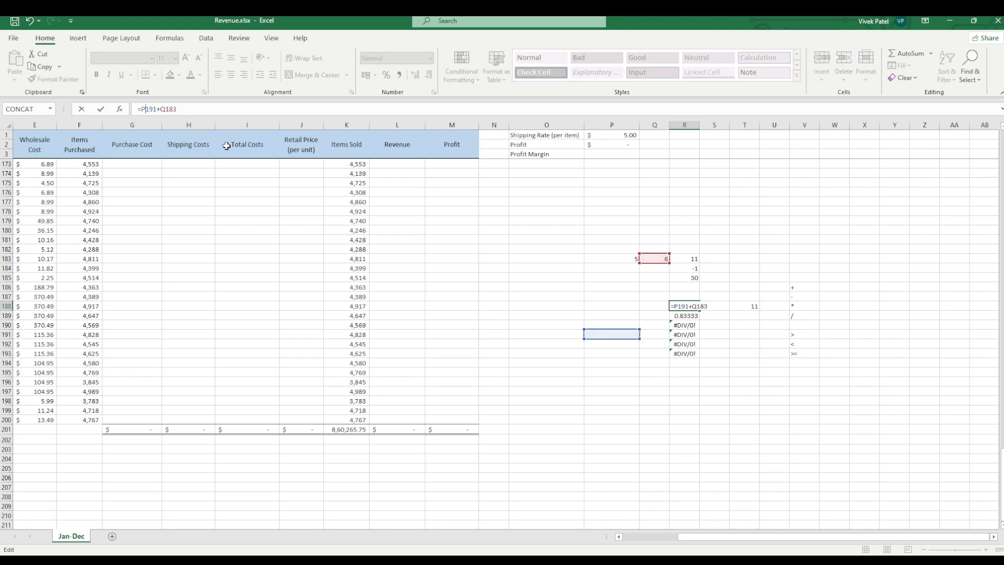
key(F4)
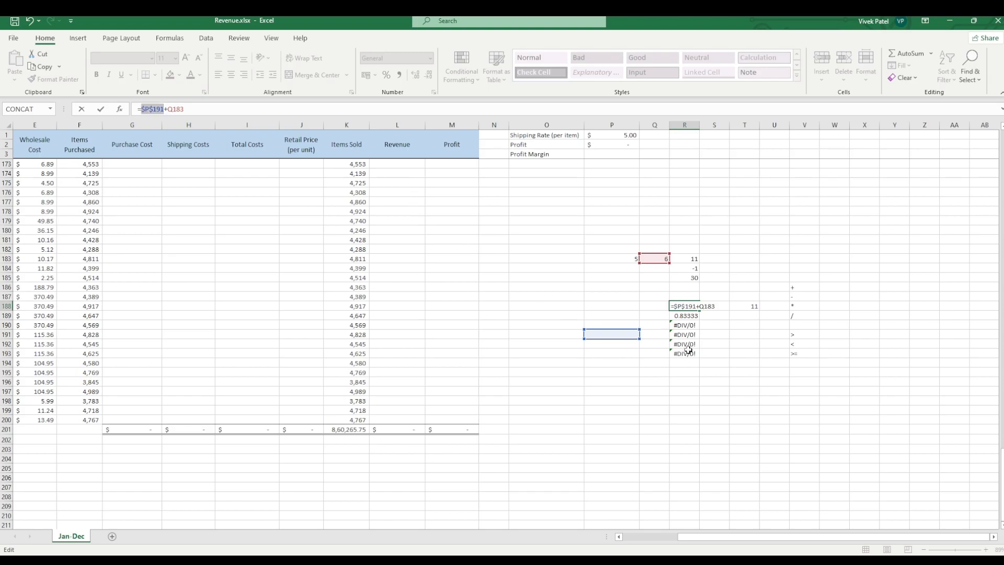
click(715, 344)
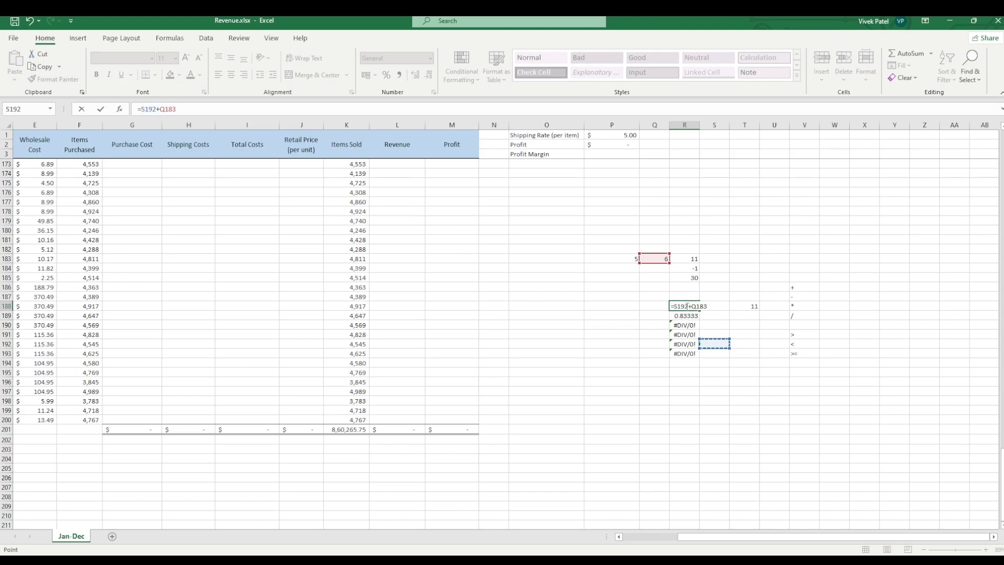
click(719, 316)
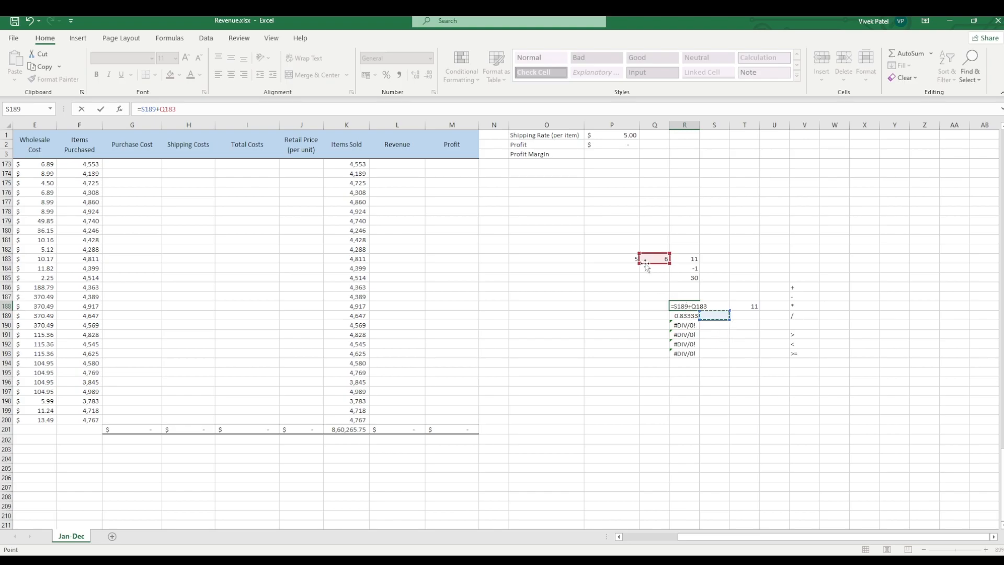
Step: Point the first reference of R188's formula to P183, make it absolute, and confirm the formula =$P$183+Q183
click(627, 258)
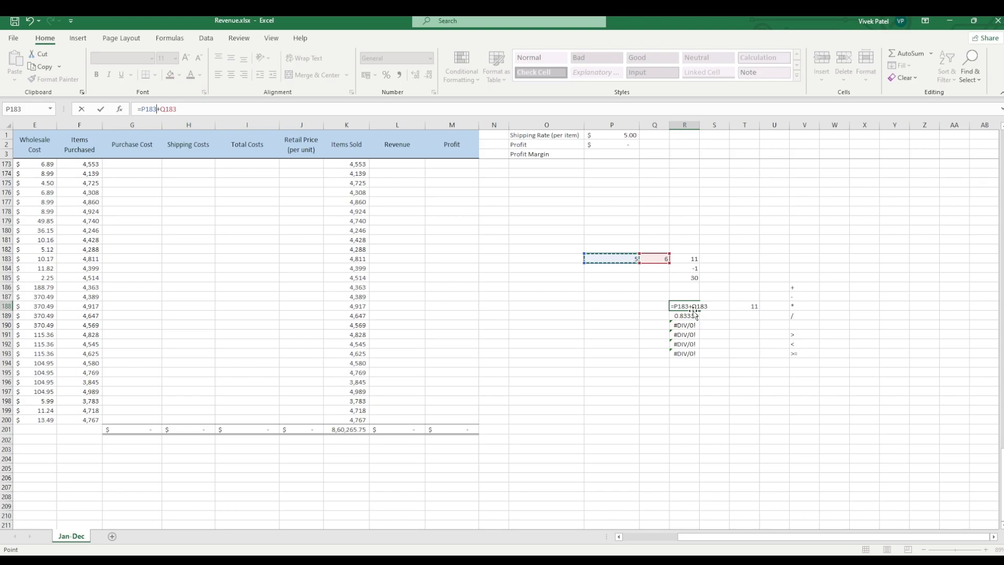
click(145, 109)
key(F4)
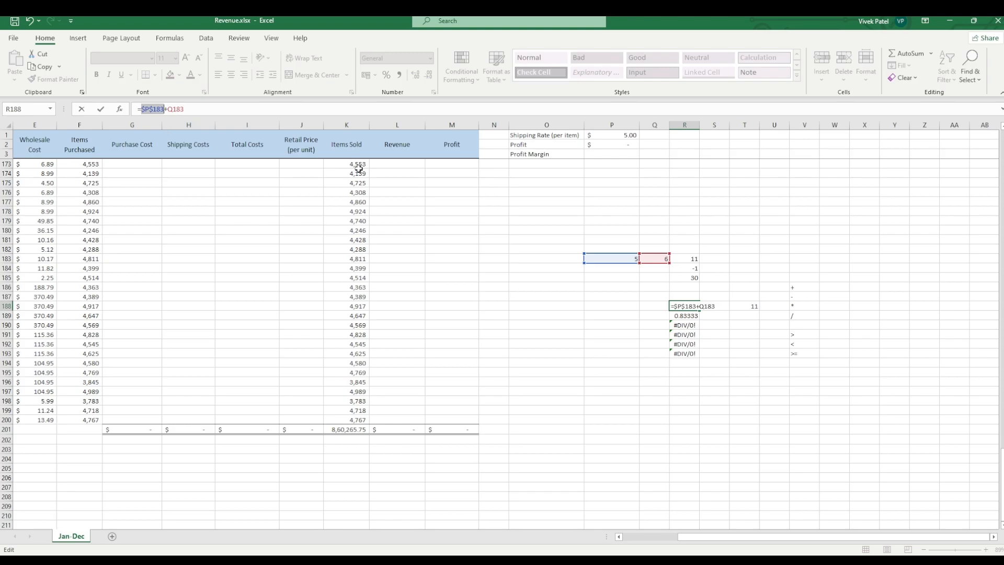
key(Return)
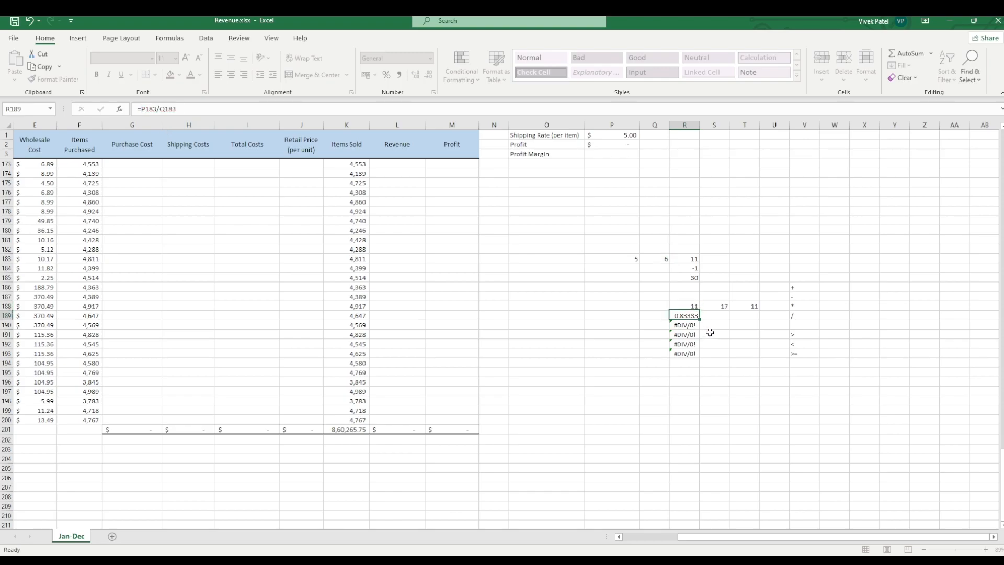
Step: Fill the addition formula with the absolute reference from R188 across to T188 and inspect the formula in S188
click(696, 303)
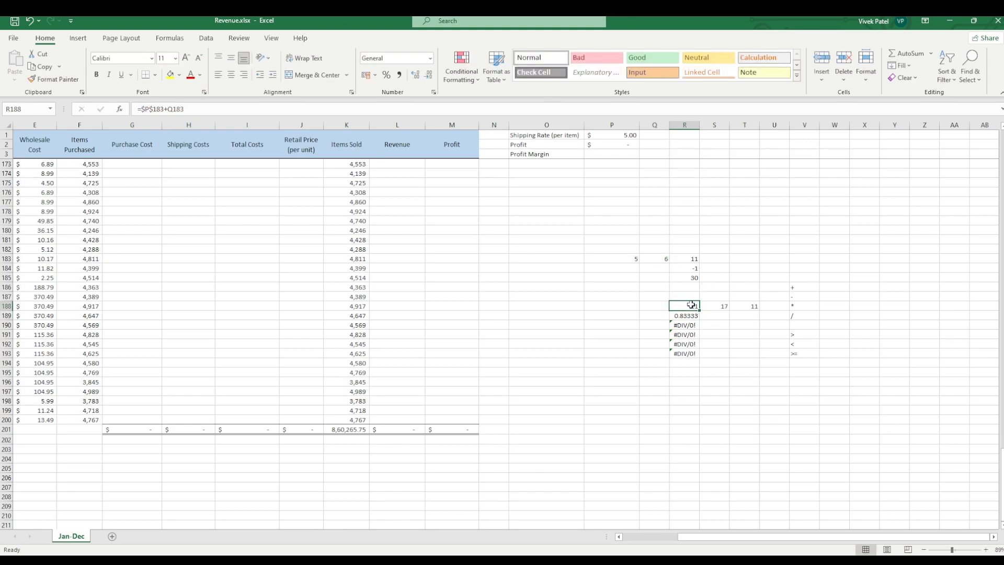
drag(698, 303, 758, 310)
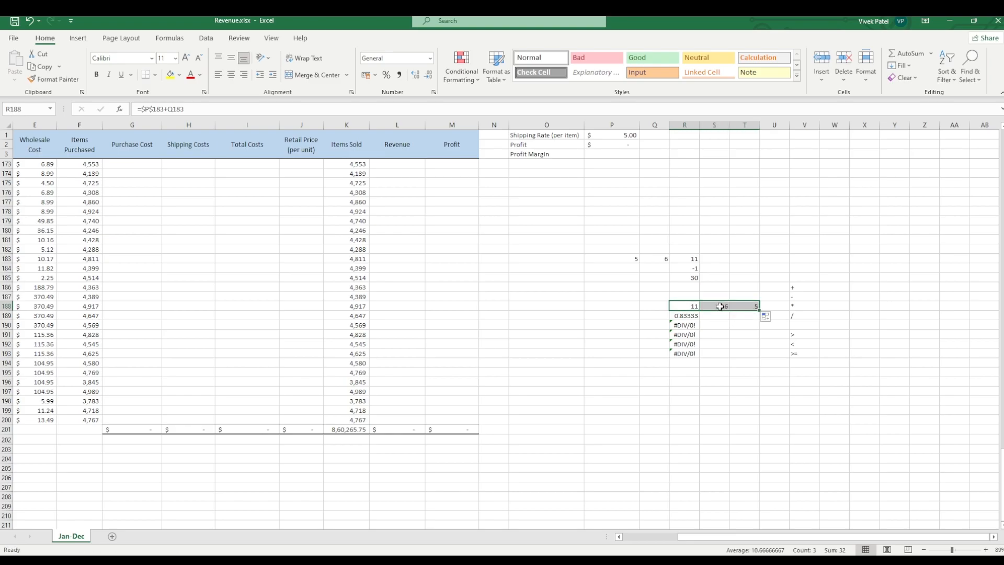
click(720, 307)
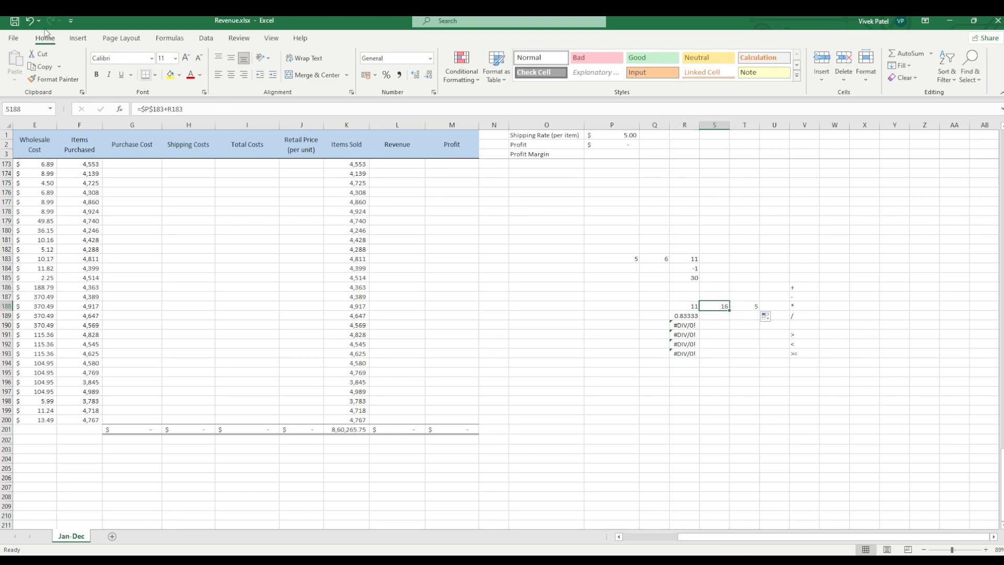
Step: Compare the formulas in R188, S188 and T188 to see which references shift and which stay locked
click(675, 308)
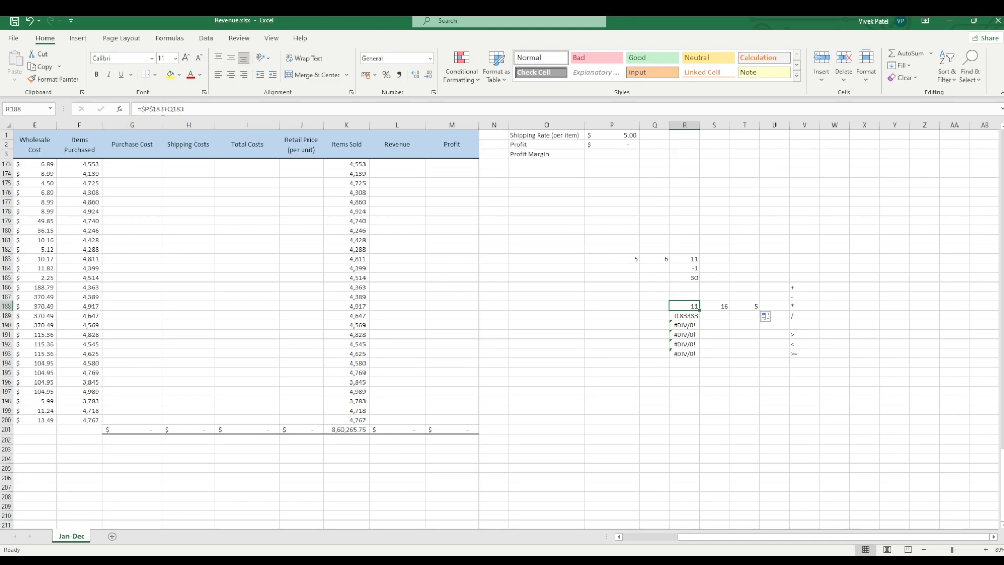
click(710, 309)
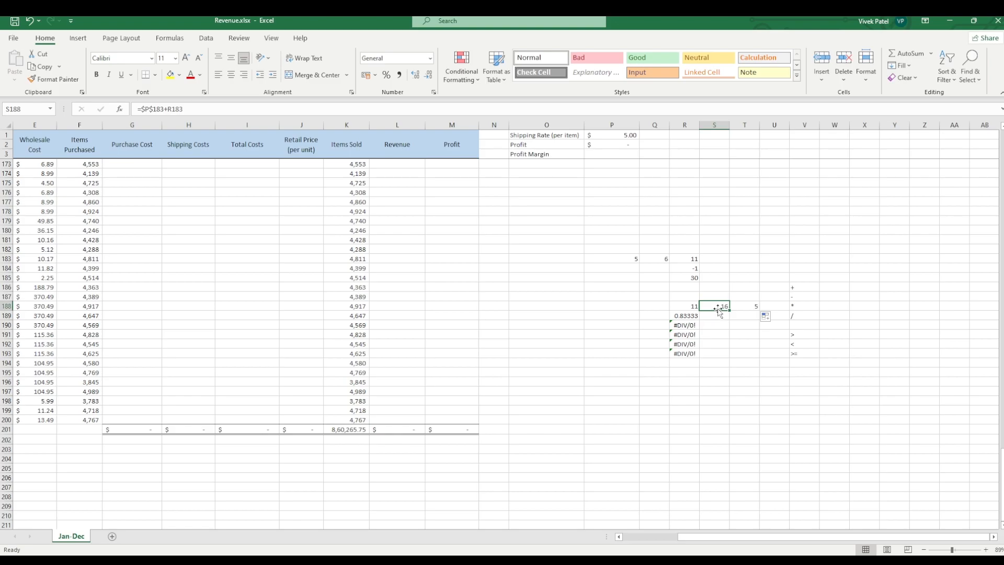
click(752, 313)
click(744, 305)
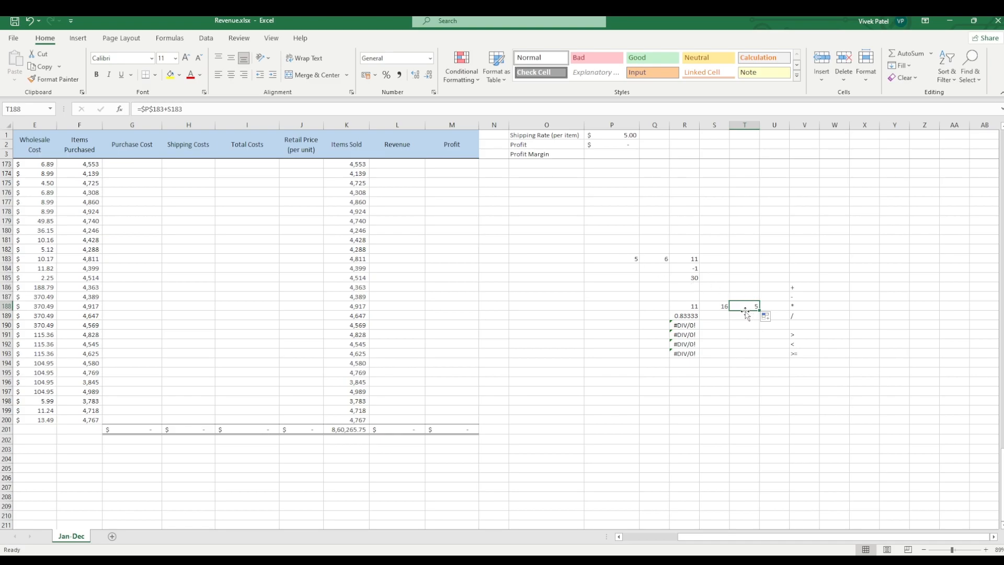
key(Return)
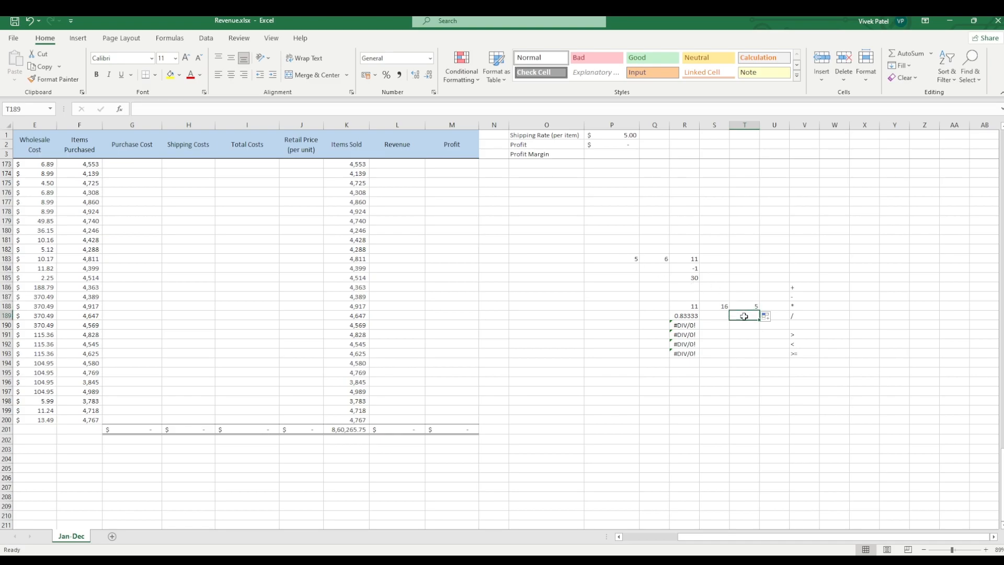
click(713, 324)
click(707, 309)
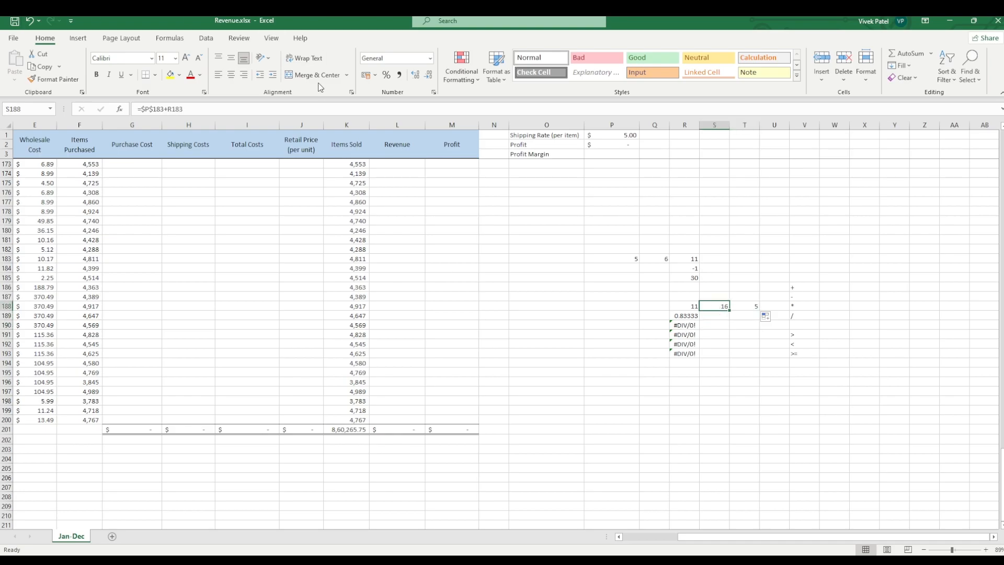
Step: Remove the dollar sign before column P in S188's formula, leaving the mixed reference P$183
click(152, 108)
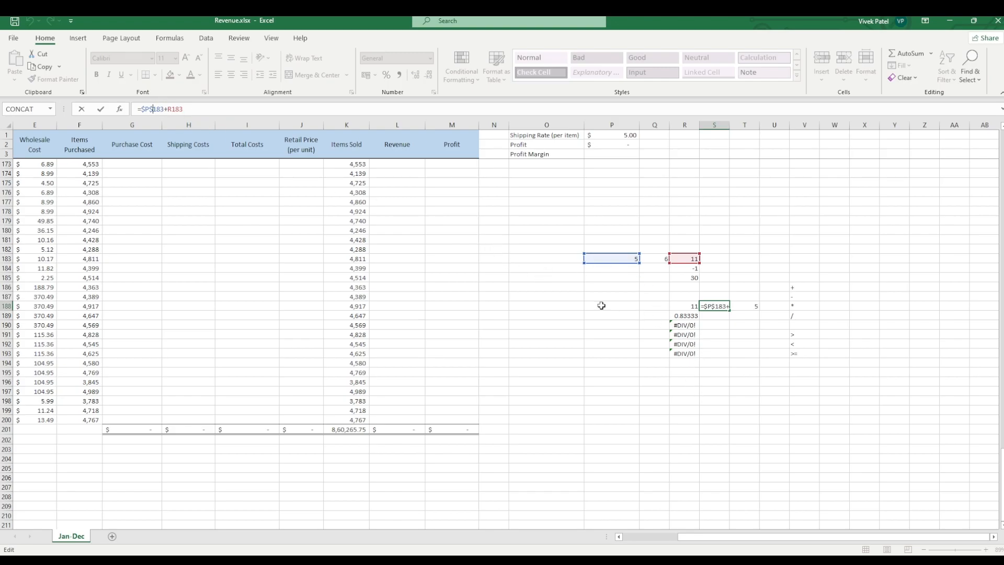
click(147, 111)
key(BackSpace)
Step: Delete the addition formulas from S188, R188 and T188
drag(184, 105, 140, 106)
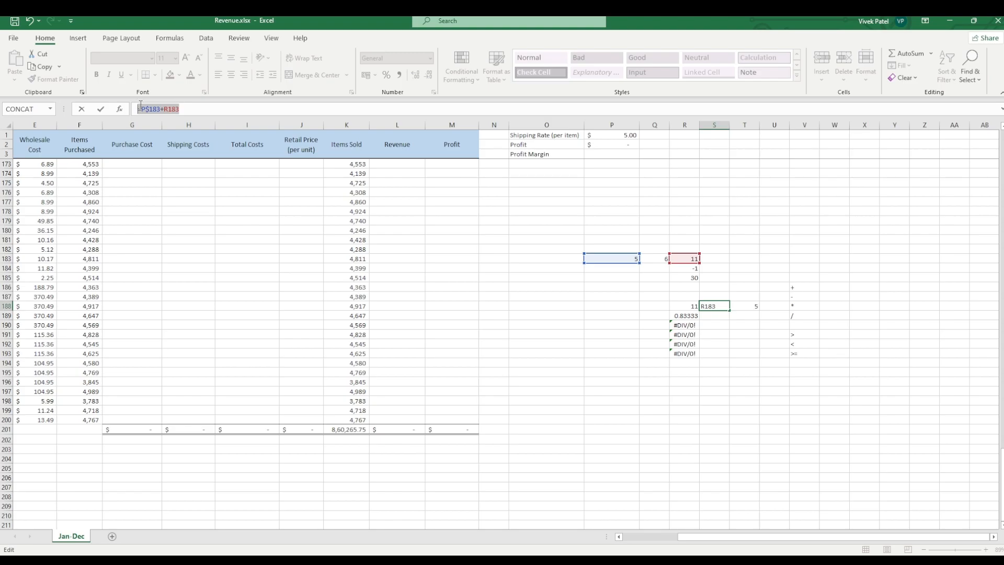
key(Escape)
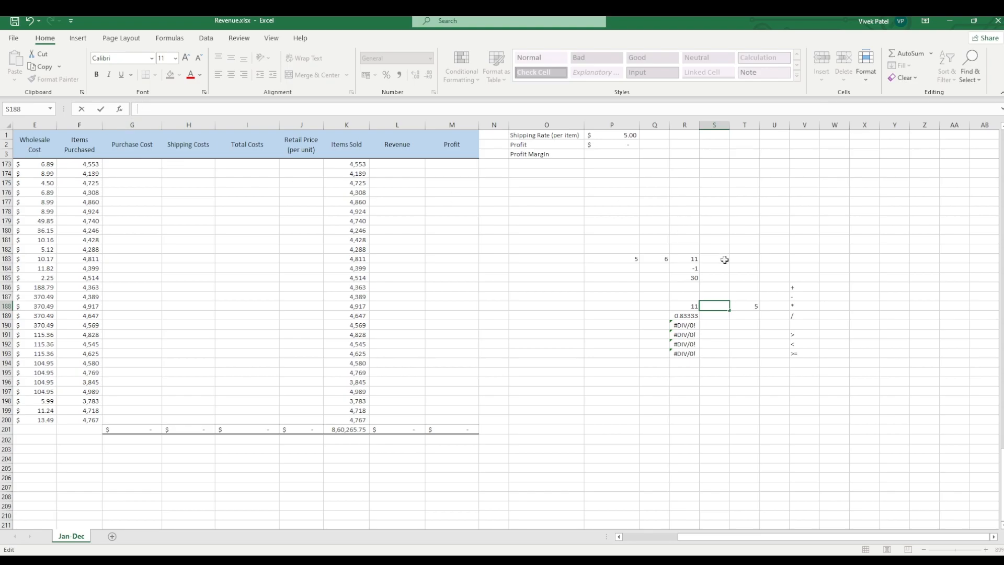
click(681, 307)
drag(681, 307, 751, 353)
key(BackSpace)
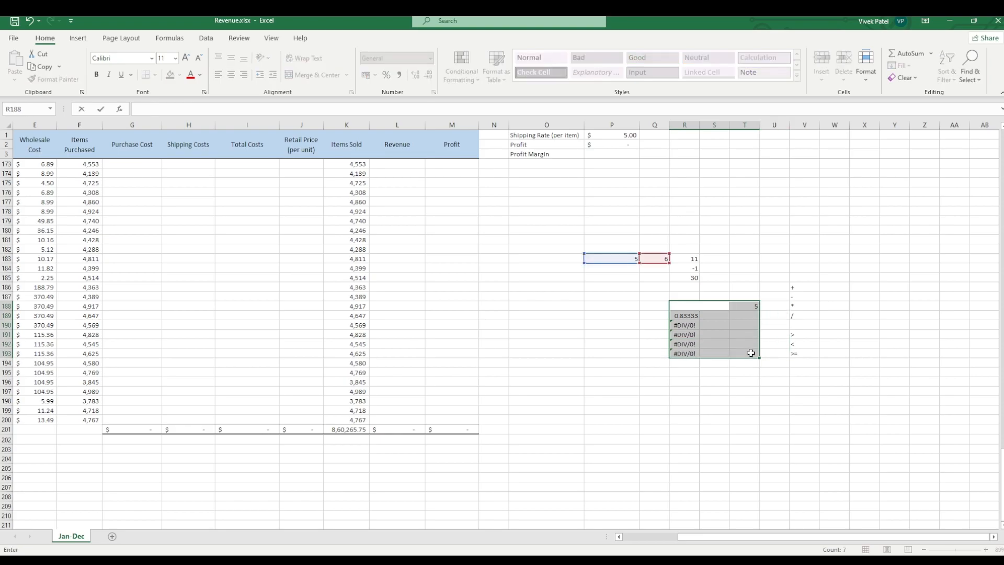
click(683, 315)
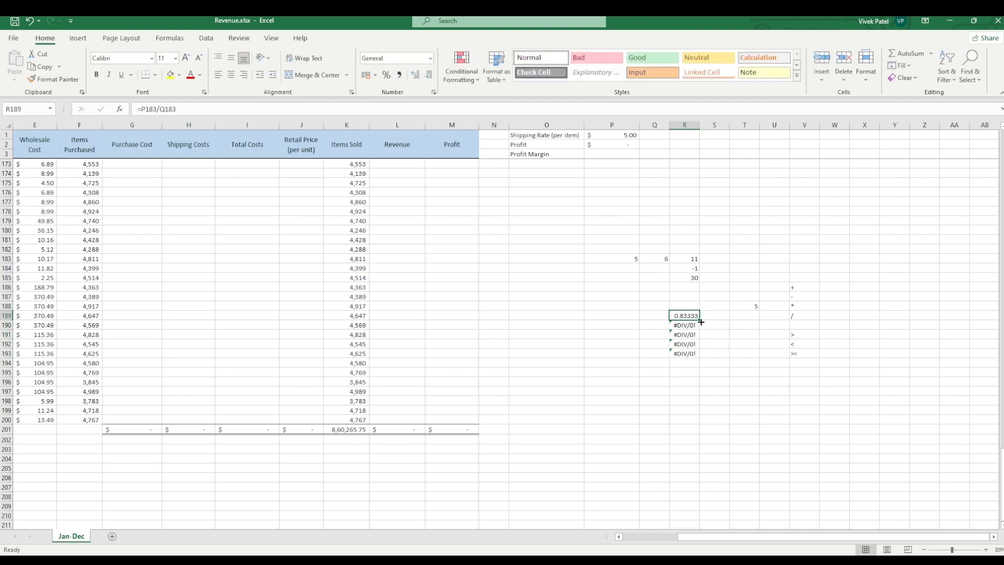
click(744, 308)
key(BackSpace)
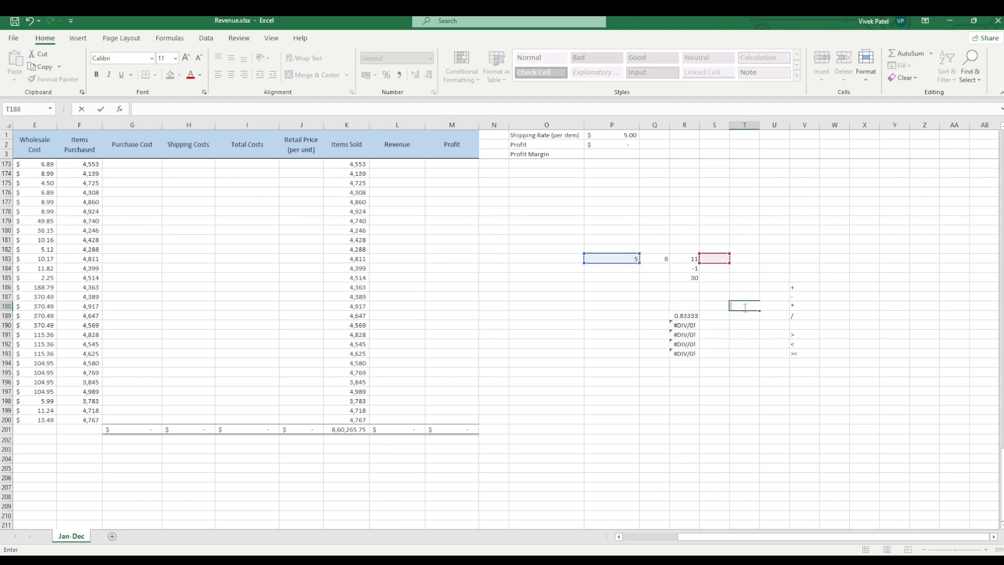
Step: Delete the division formulas from cells R189 to R193
drag(683, 316, 688, 358)
key(BackSpace)
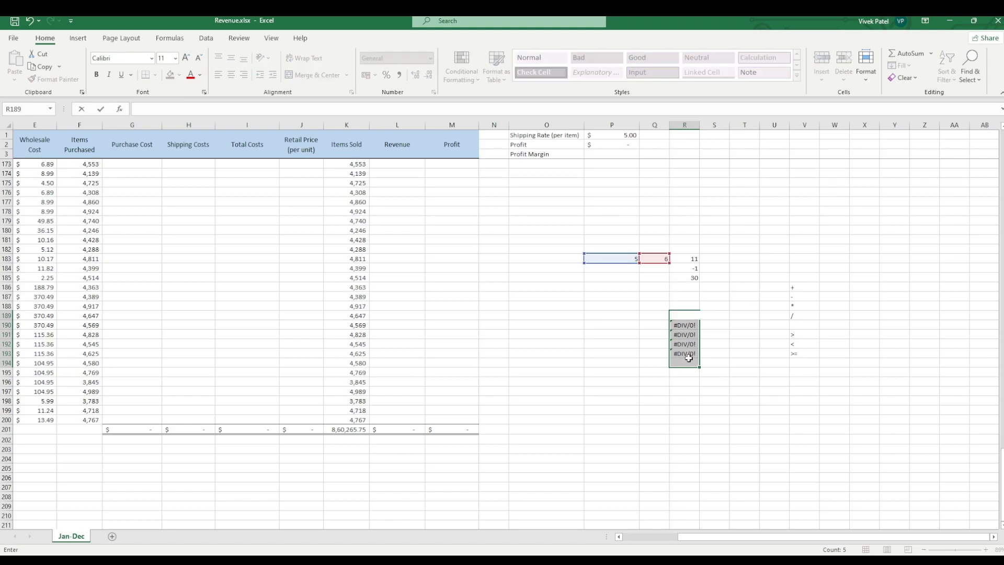
click(684, 325)
drag(685, 325, 680, 354)
key(F2)
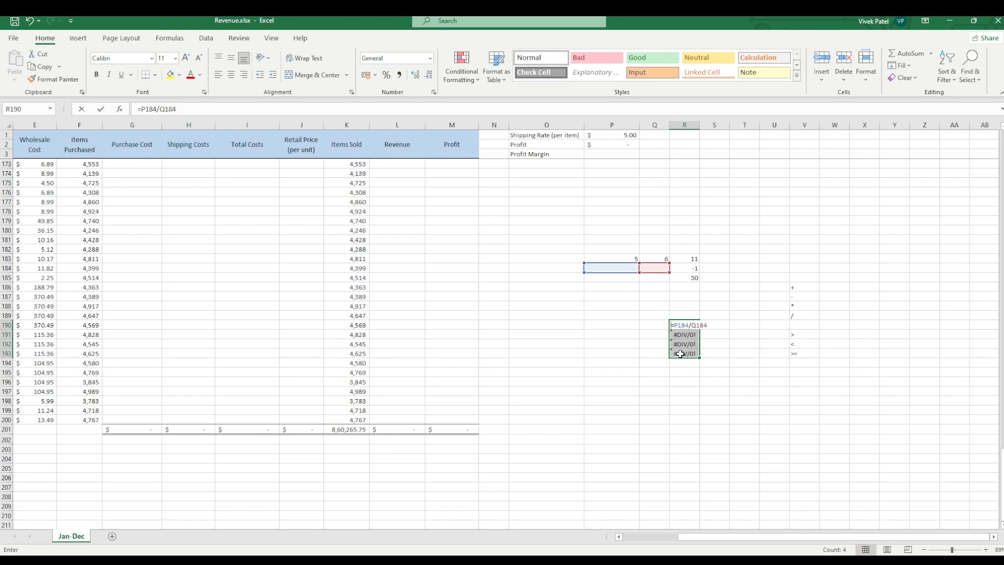
key(Down)
key(BackSpace)
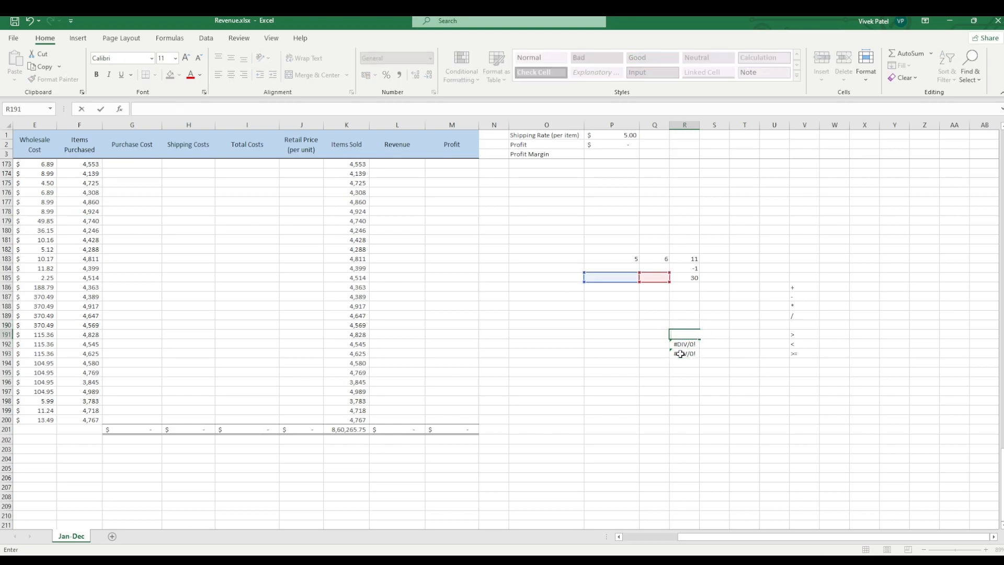
key(Return)
key(BackSpace)
key(Return)
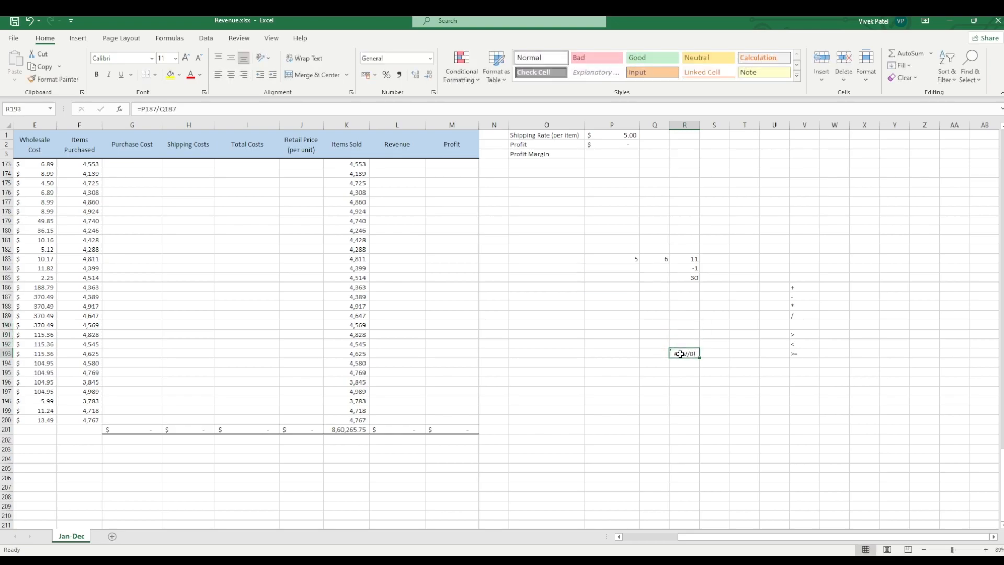
key(BackSpace)
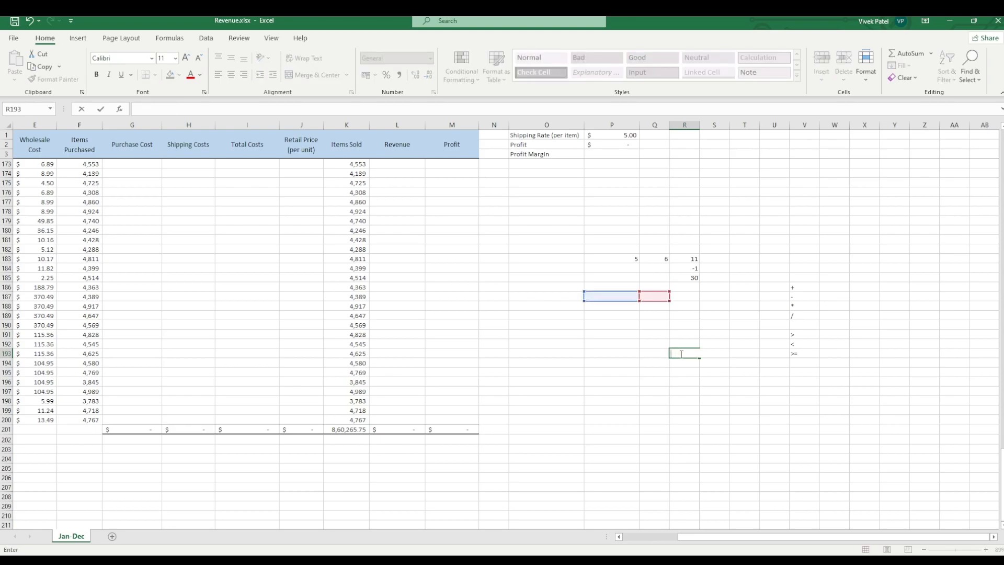
Step: Enter the expression 30/20*90+45-89 as plain text in cell T178
click(731, 210)
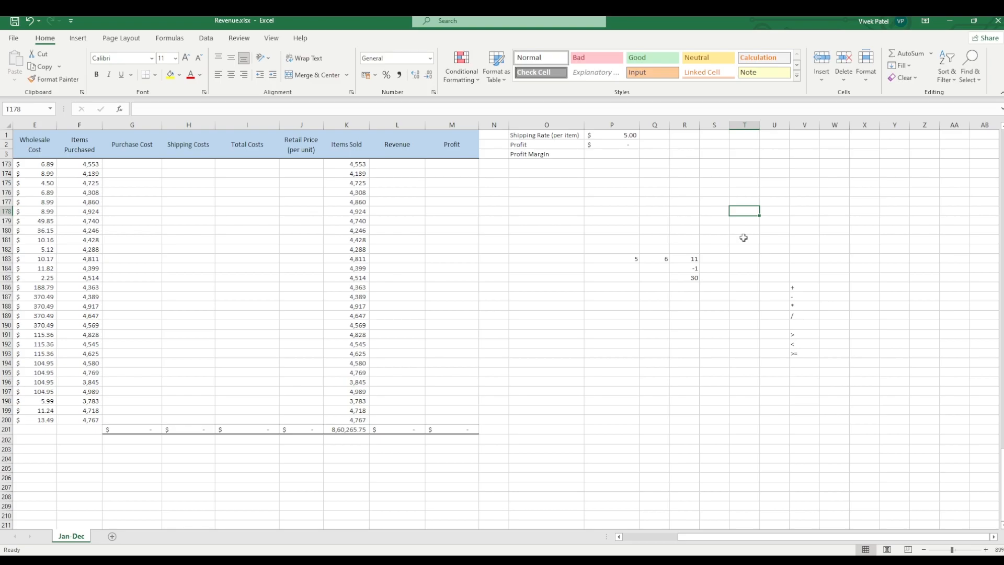
text(30)
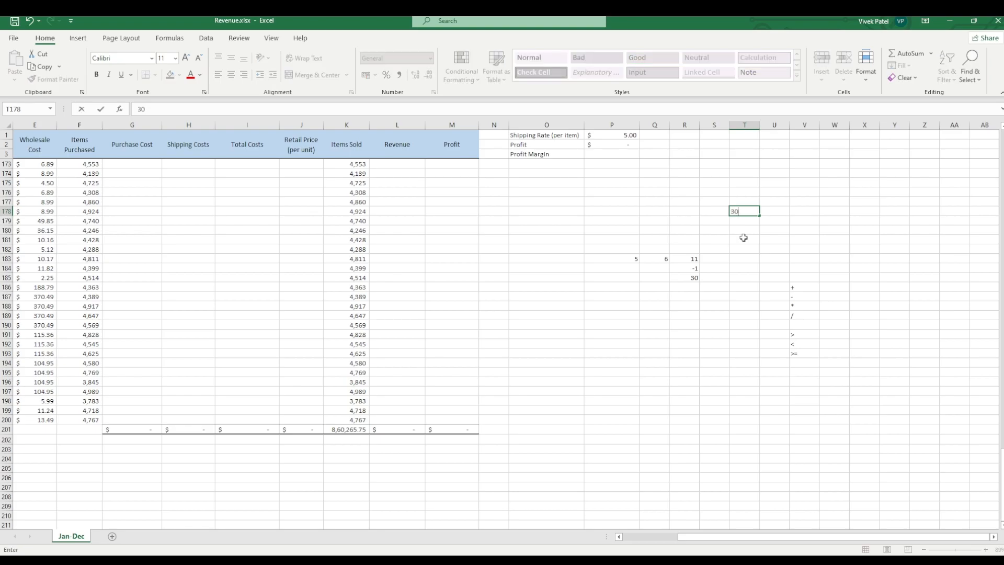
text(/20*90+45-89)
click(740, 223)
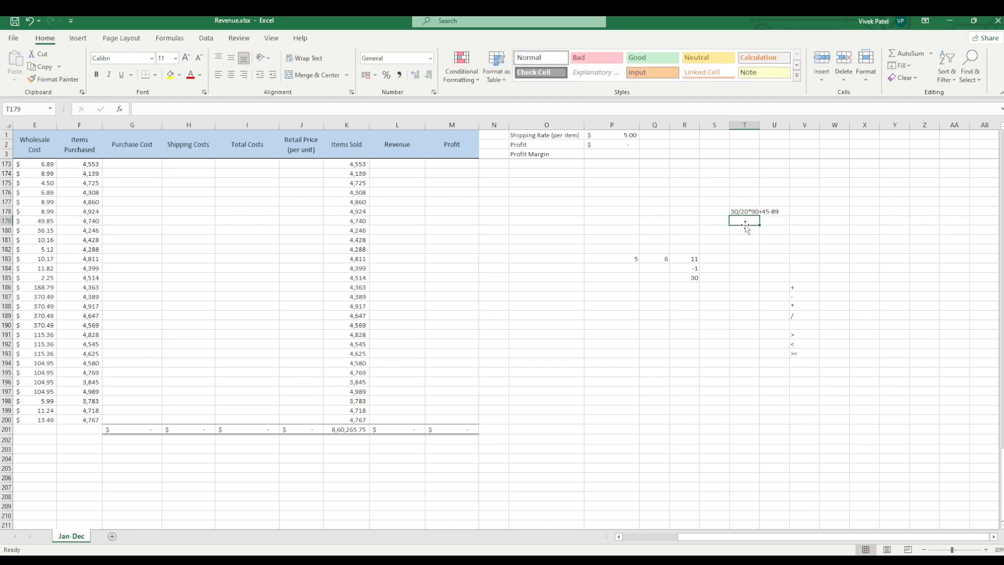
Step: Add parentheses around 90+45 in T178 so the expression reads 30/20*(90+45)-89
click(741, 211)
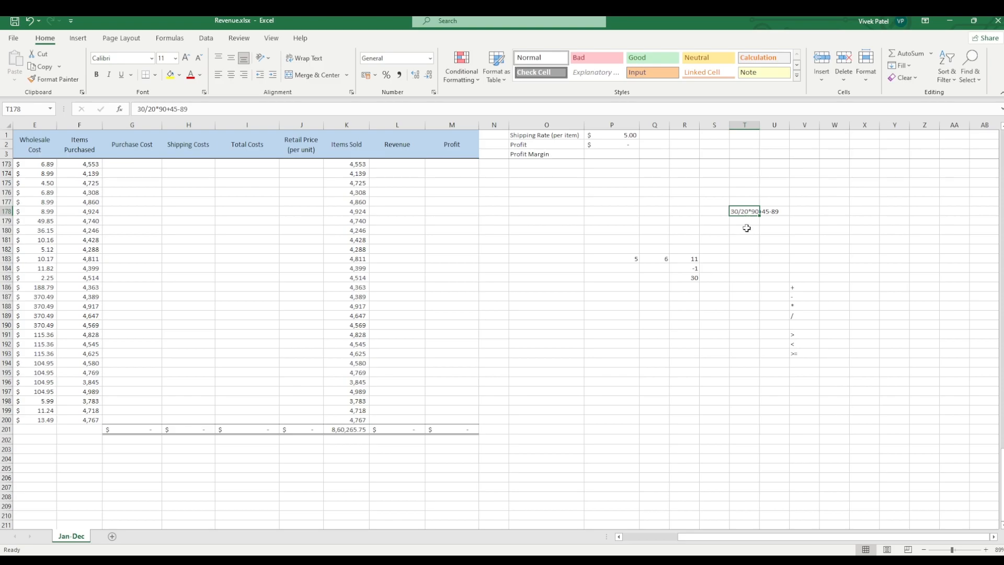
click(764, 220)
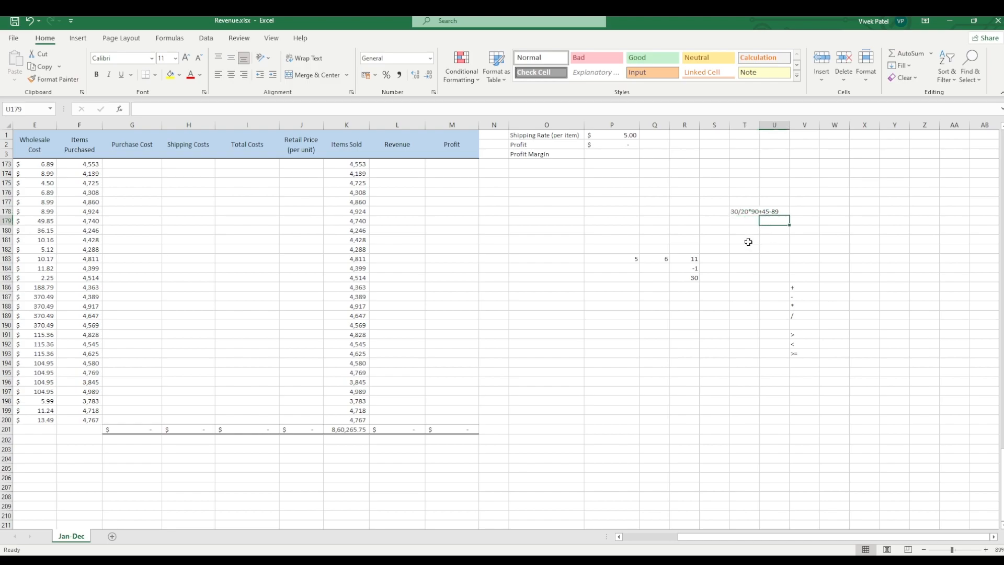
click(747, 240)
click(757, 212)
click(159, 109)
text(()
key(Right)
key(Right)
key(Right)
key(Right)
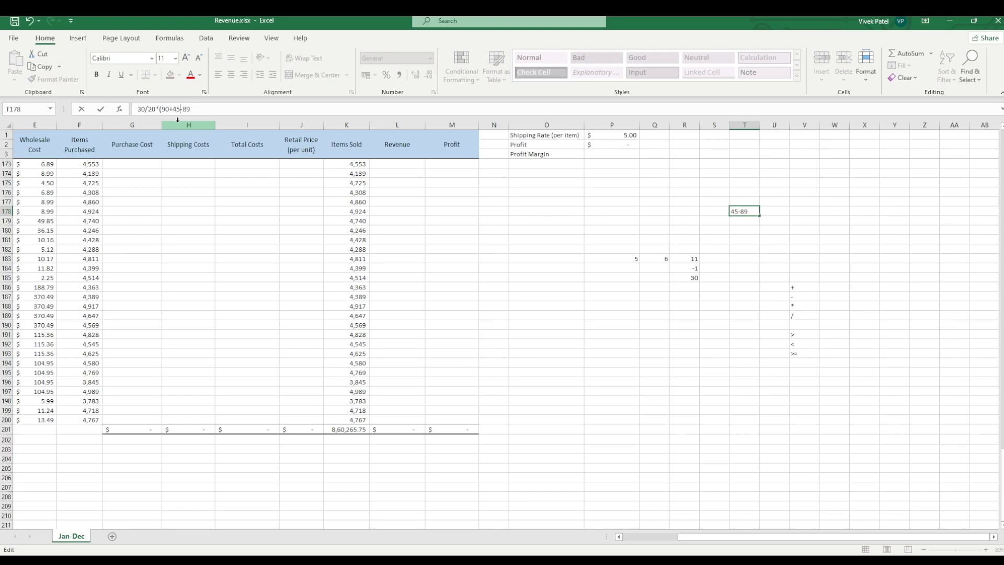
text())
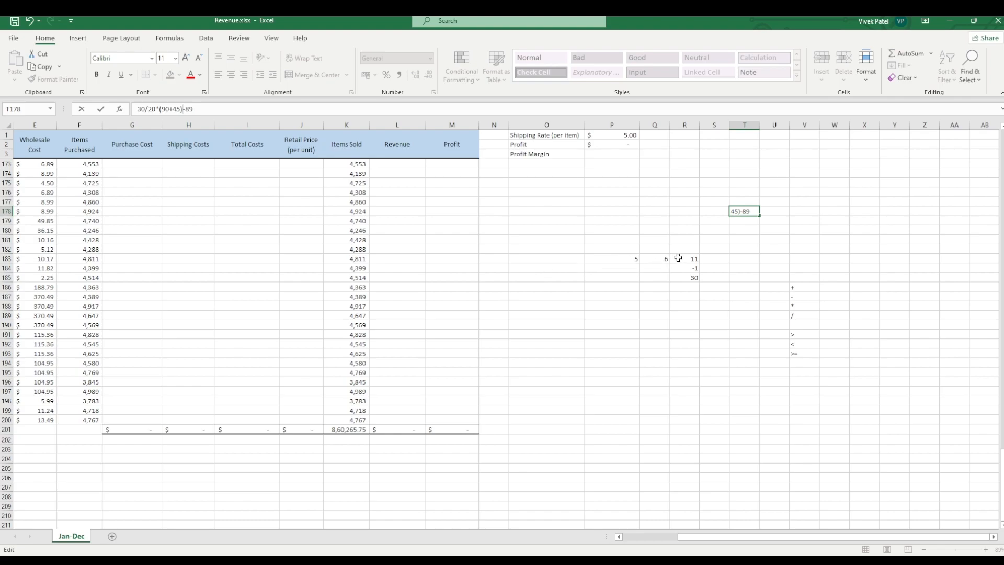
click(764, 265)
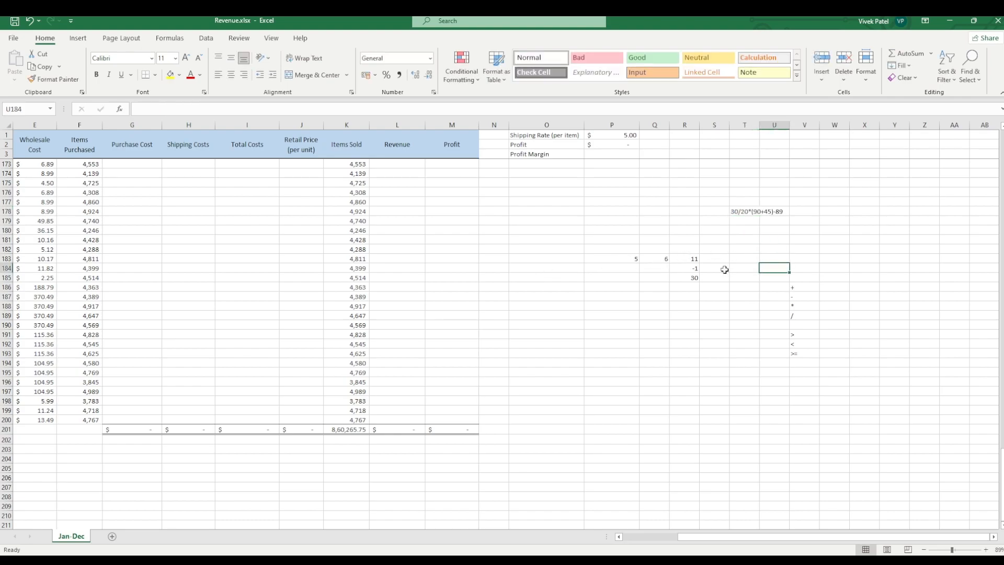
click(760, 212)
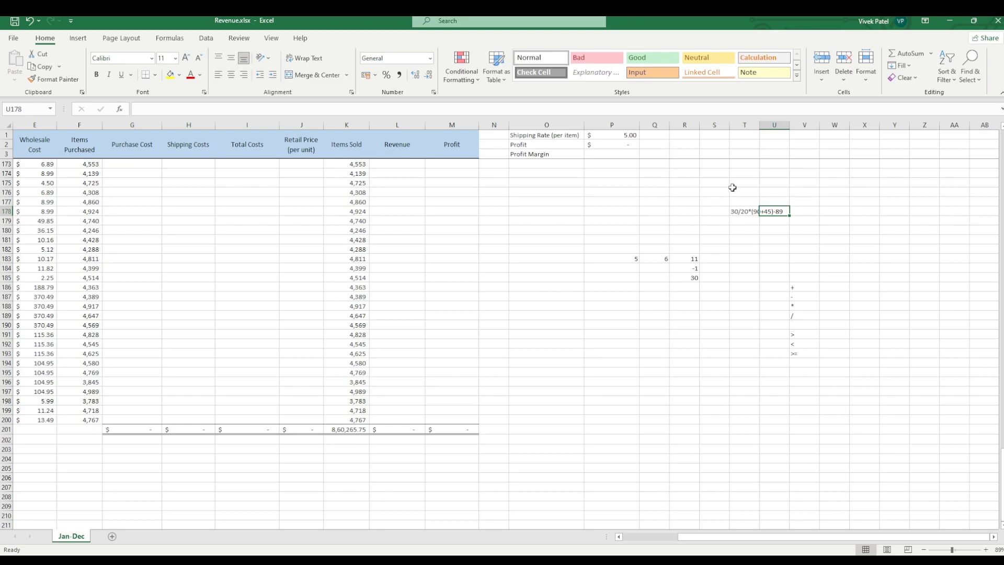
click(773, 240)
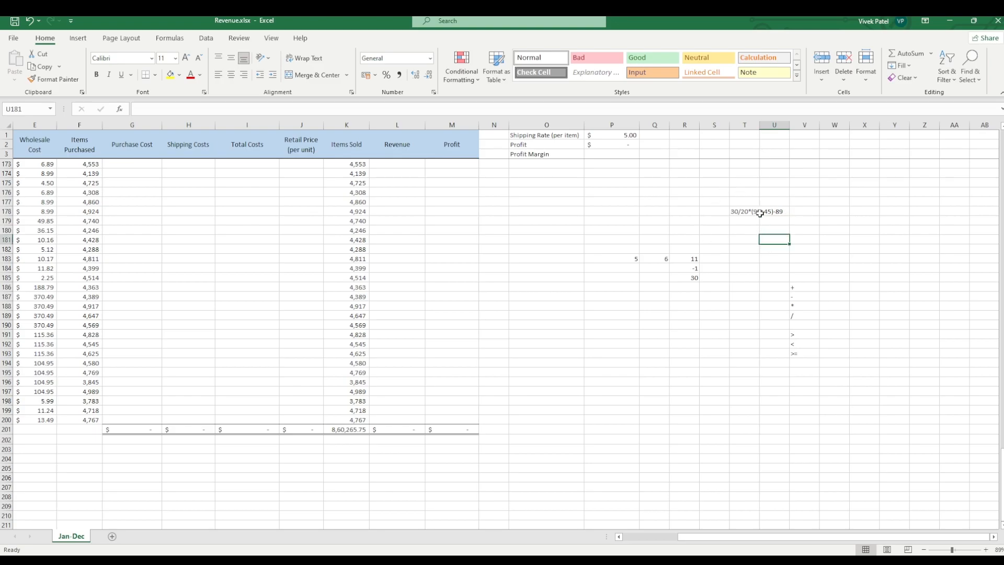
click(761, 212)
click(781, 223)
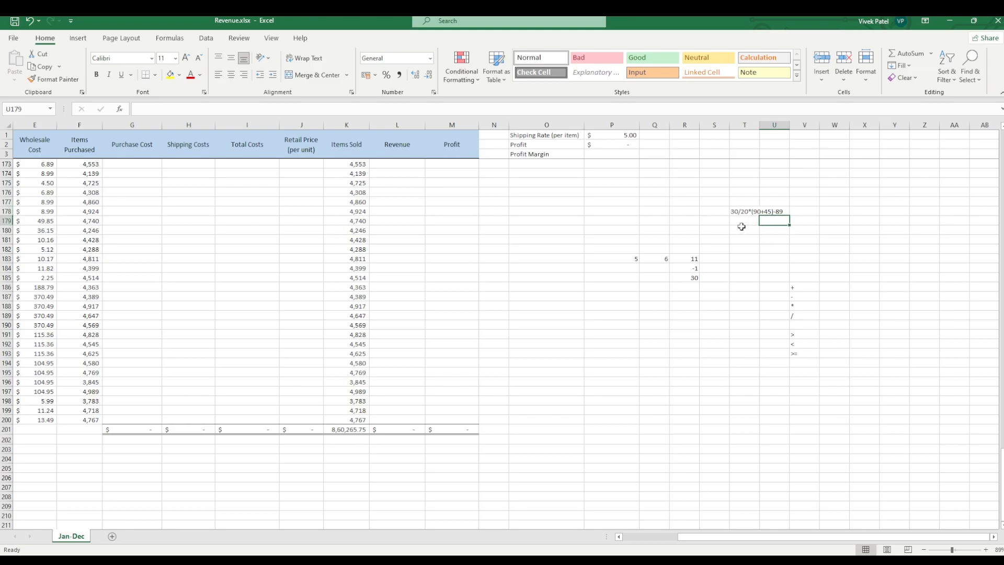
Step: Enter the formula =30/10+12 in cell W179
click(826, 220)
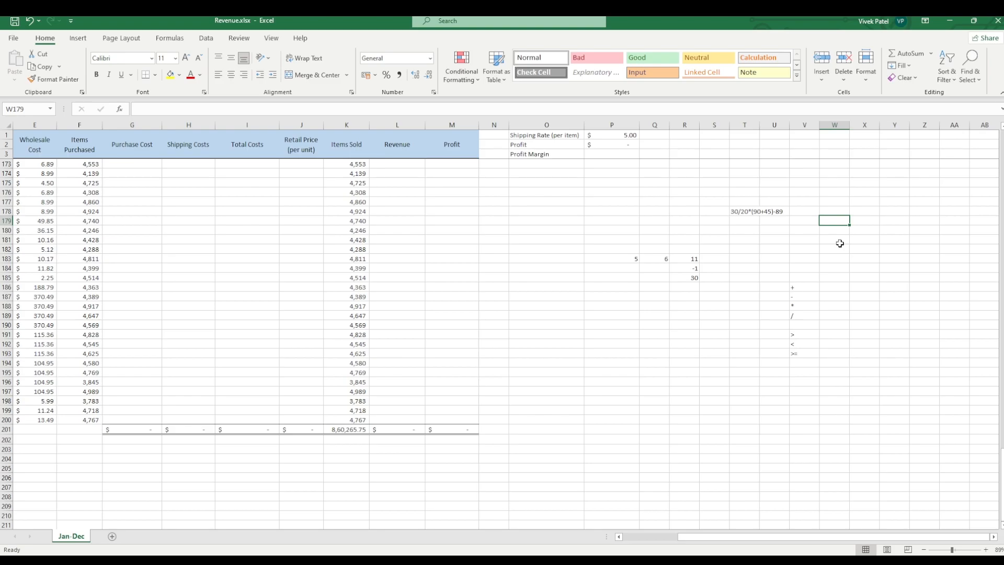
text(=)
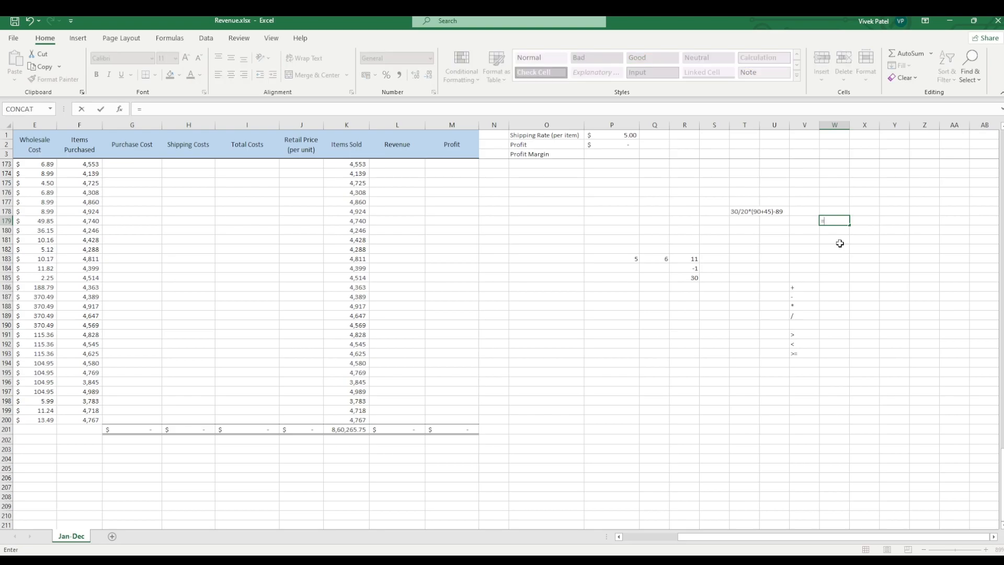
text(30/10+12)
key(Return)
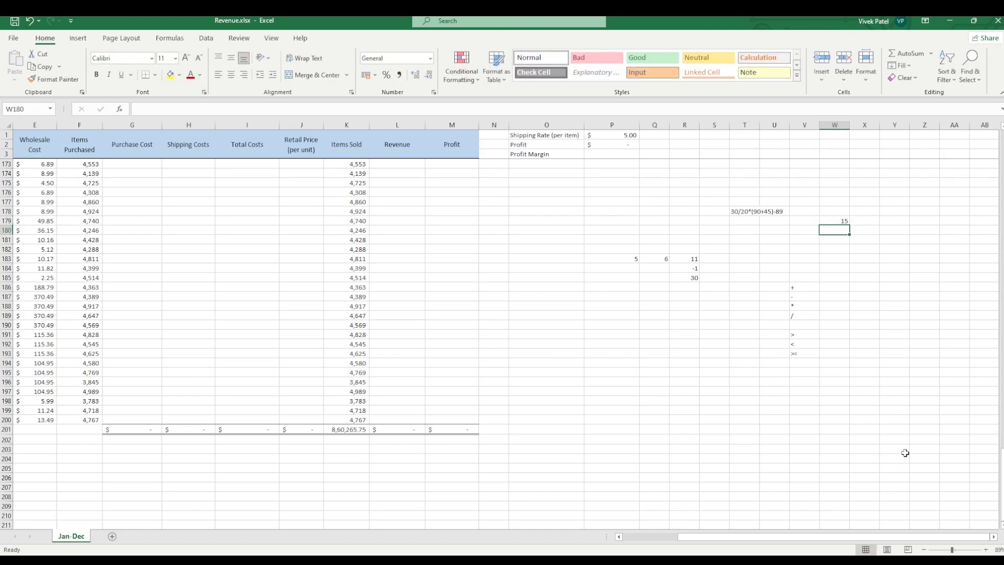
Step: Extend the formula in W179 so that 2 is subtracted from the 12
click(833, 220)
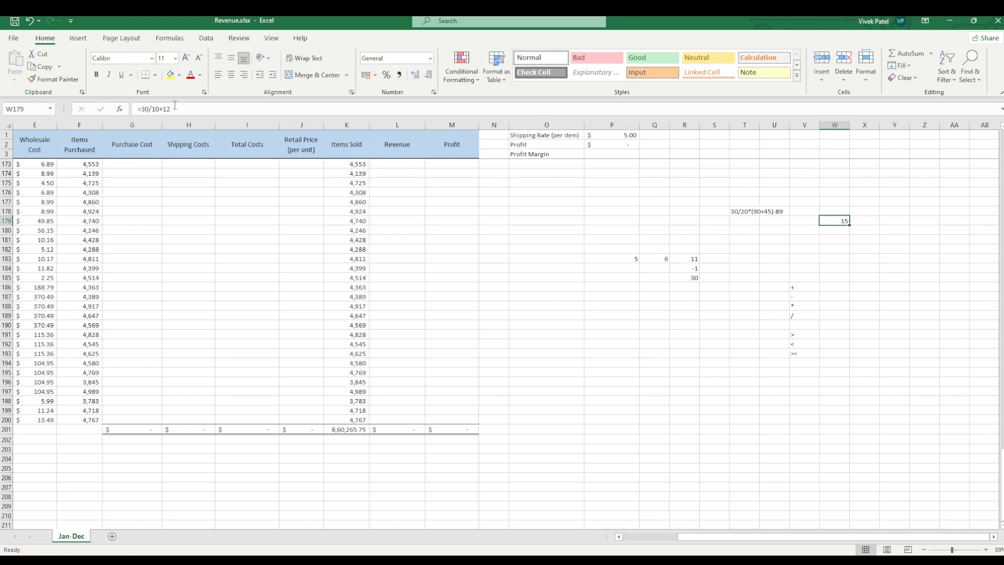
click(216, 107)
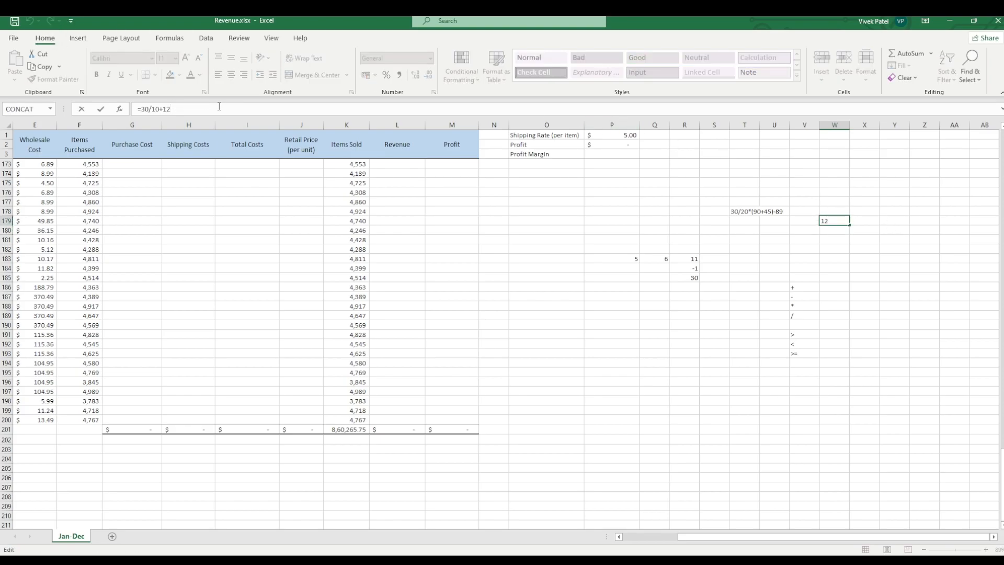
text(-2))
key(Return)
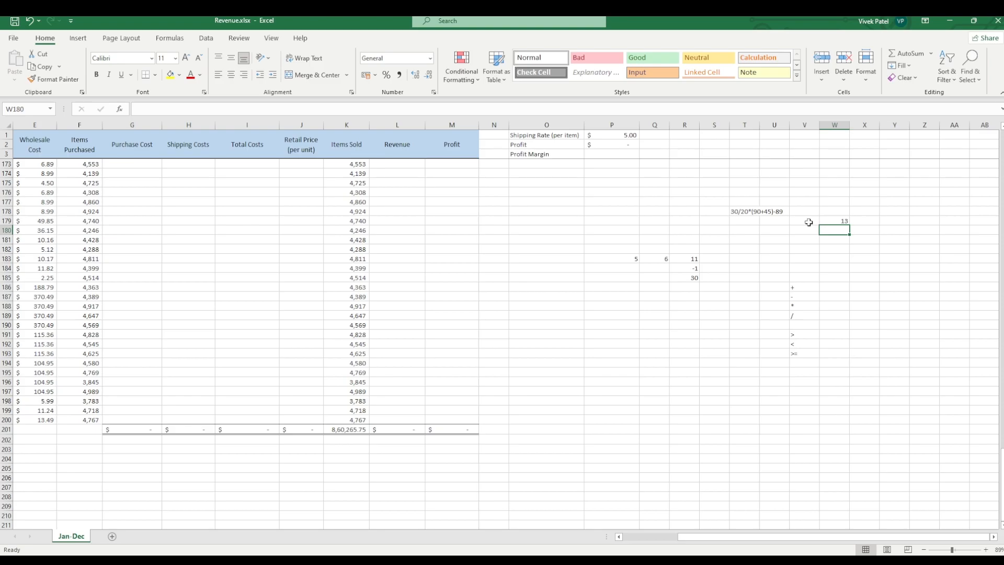
Step: Fill the multiplication and division operator cells V188 and V189 with yellow
click(832, 270)
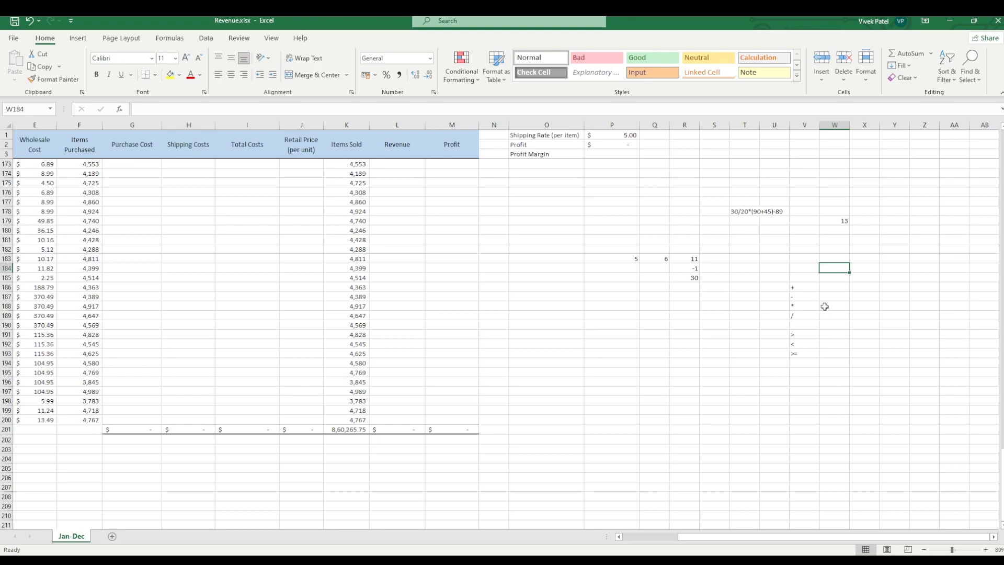
click(807, 307)
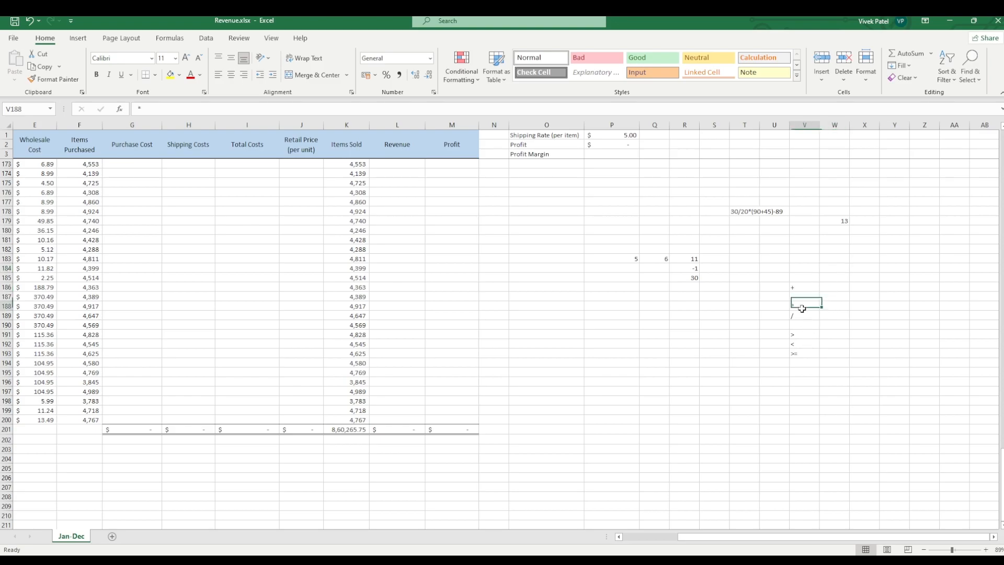
drag(807, 309, 807, 316)
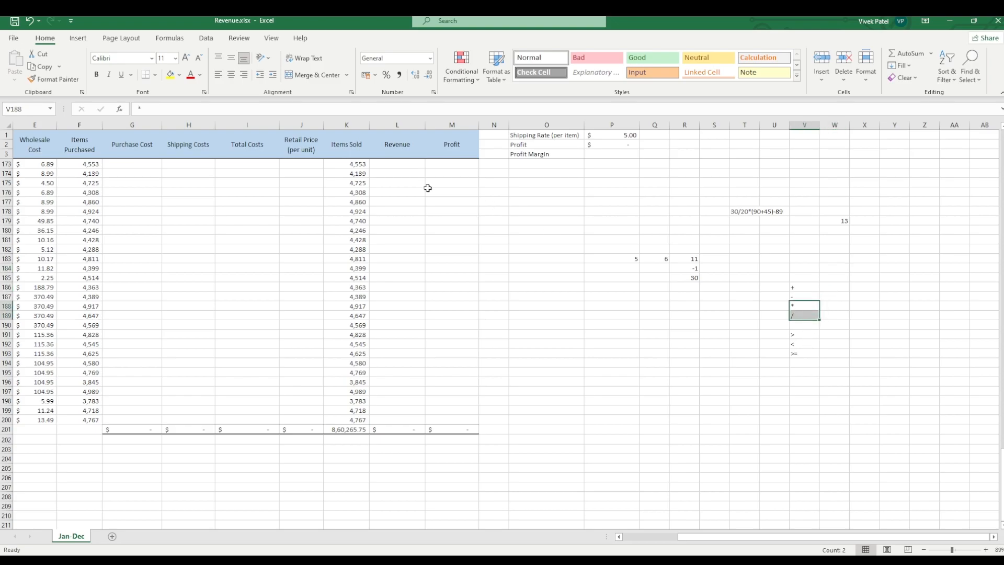
click(171, 75)
click(852, 309)
click(808, 318)
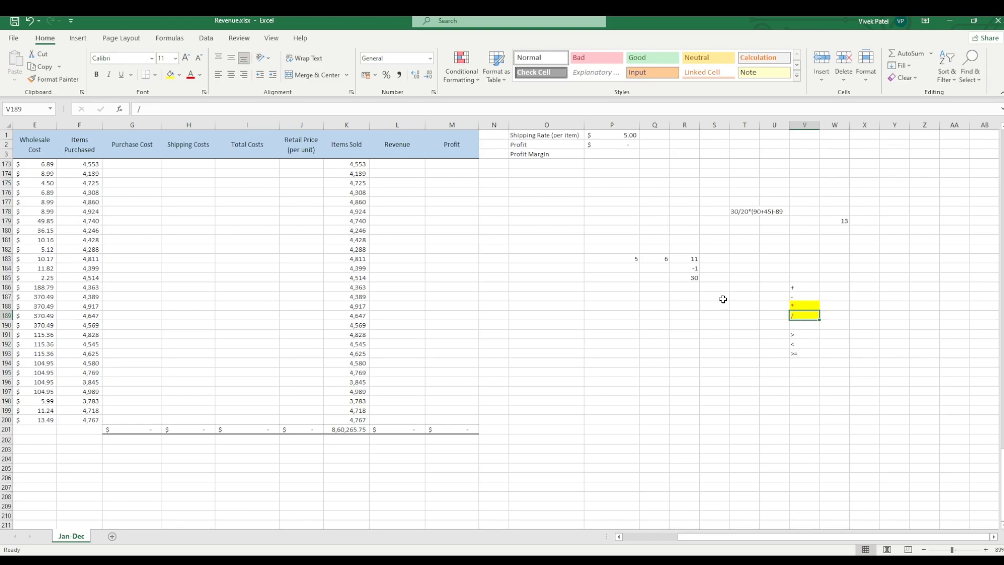
click(747, 229)
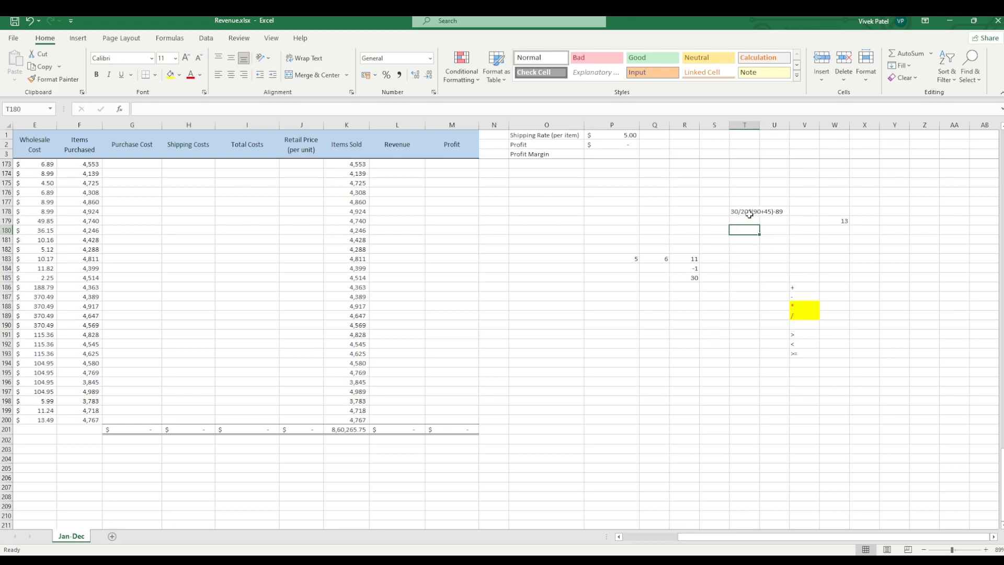
click(748, 213)
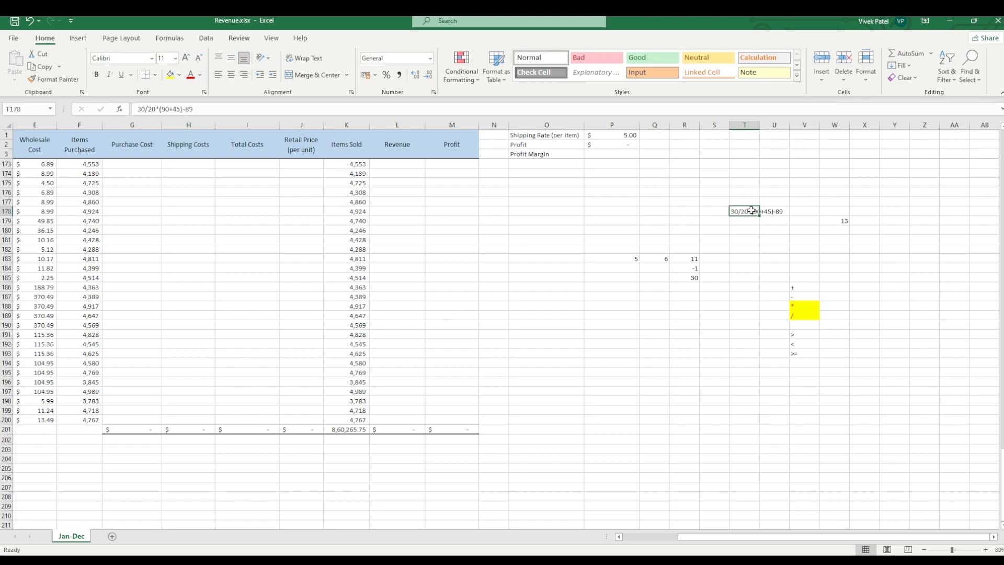
double_click(746, 211)
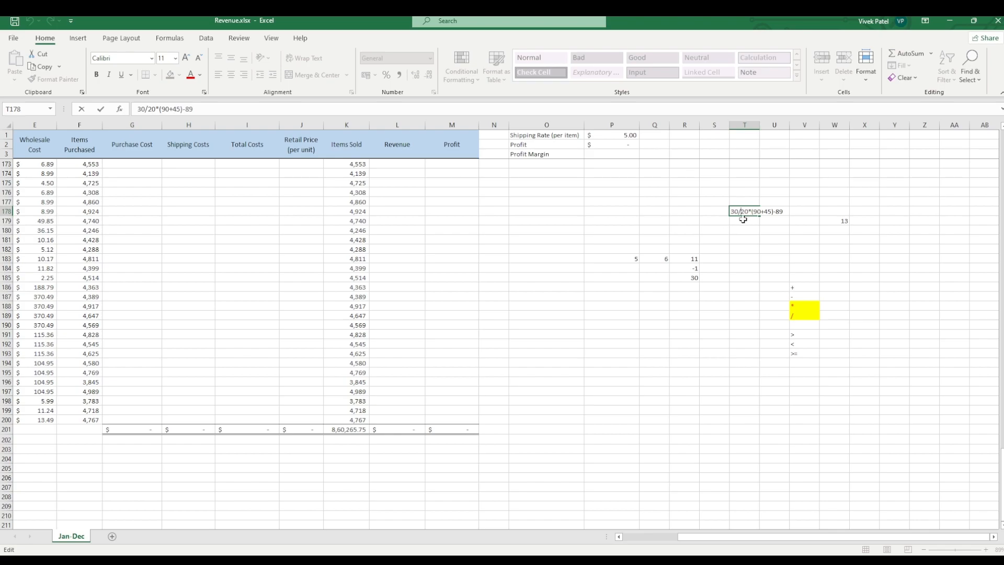
click(734, 221)
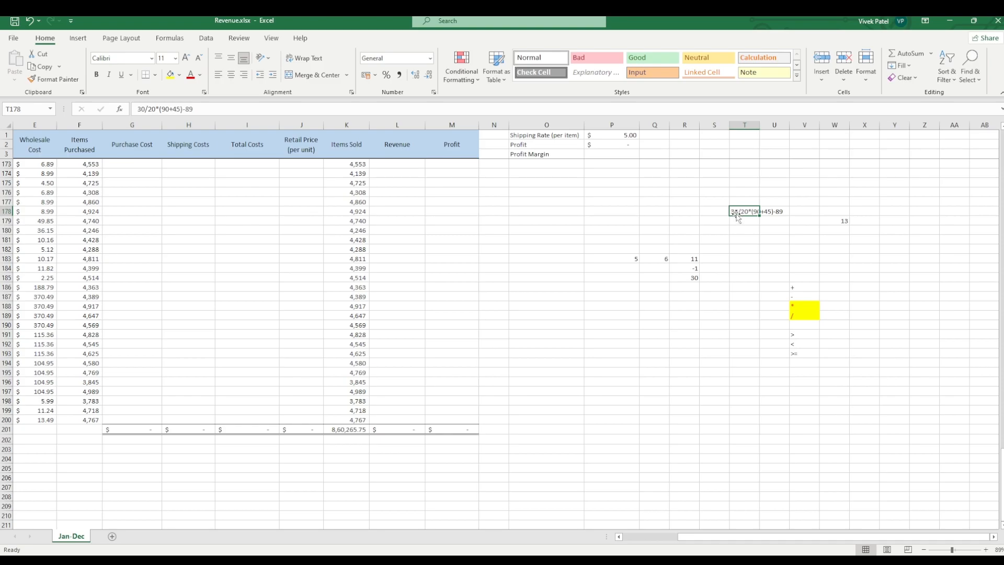
Step: Enter the formula =30/20*10 in cell T182
click(743, 250)
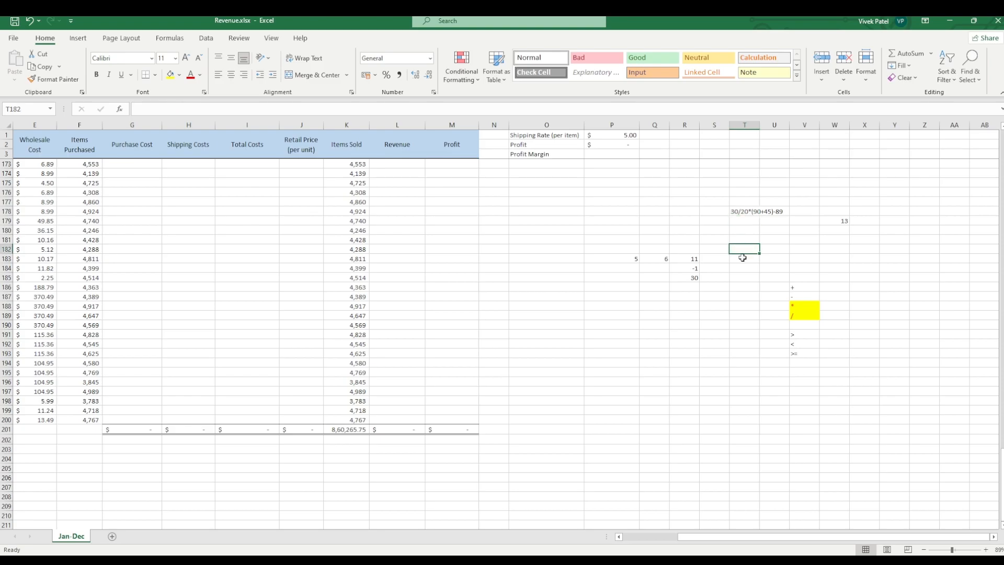
text(30/20)
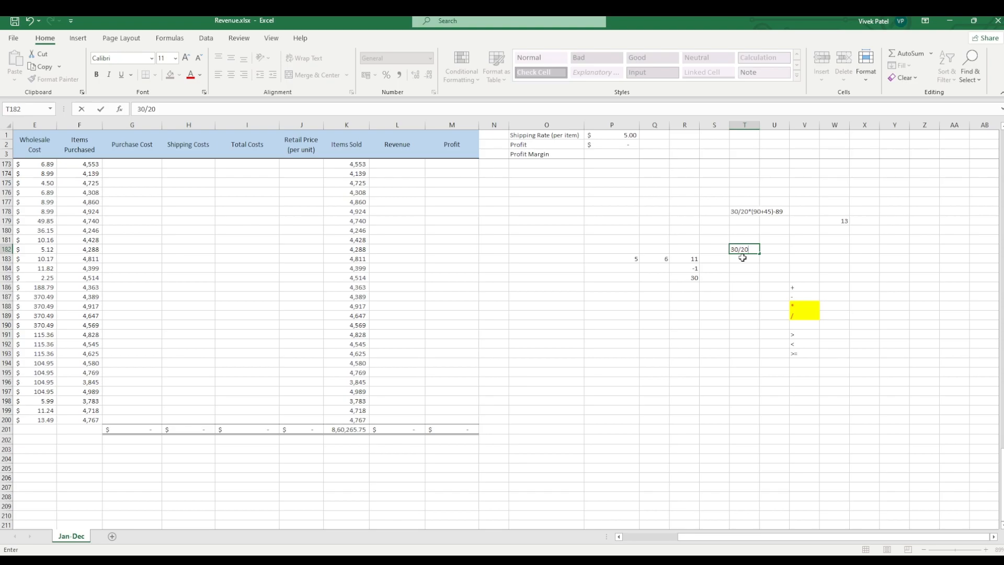
text(*)
click(731, 249)
text(=)
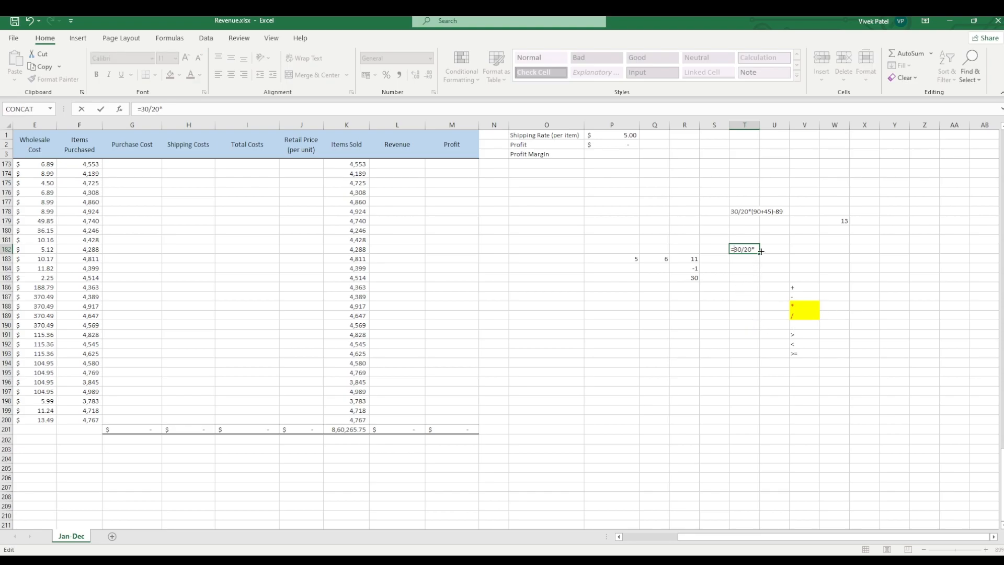
text(10)
key(Return)
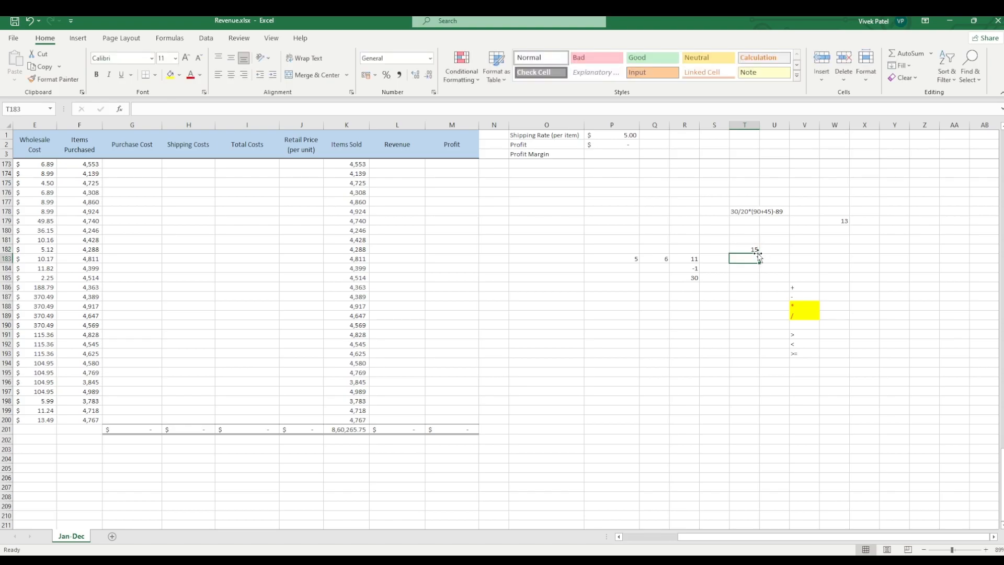
Step: Swap the division and multiplication operators in T182 so the formula reads =30*20/10
click(752, 250)
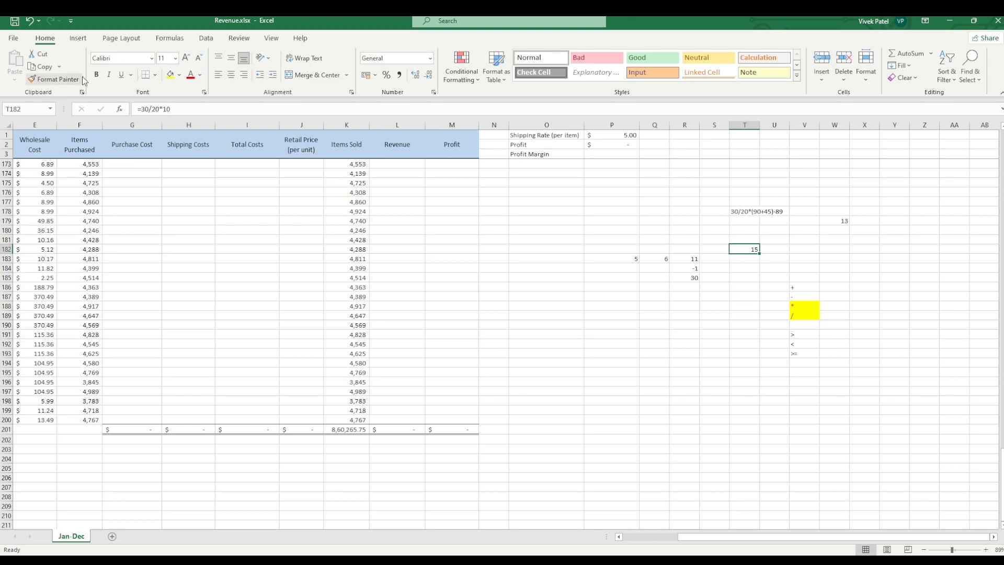
click(152, 108)
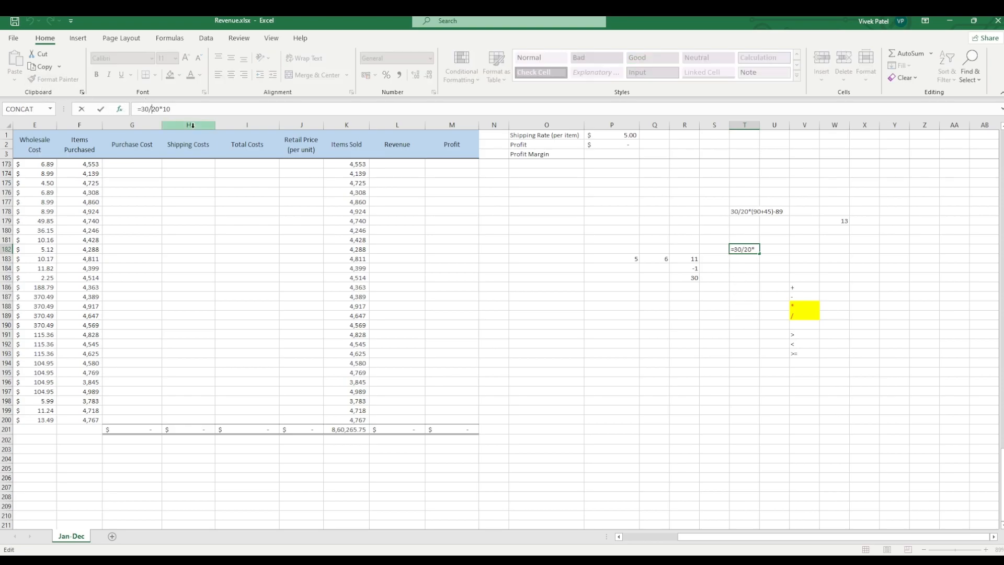
key(BackSpace)
text(*)
key(Right)
key(BackSpace)
text(/)
click(738, 308)
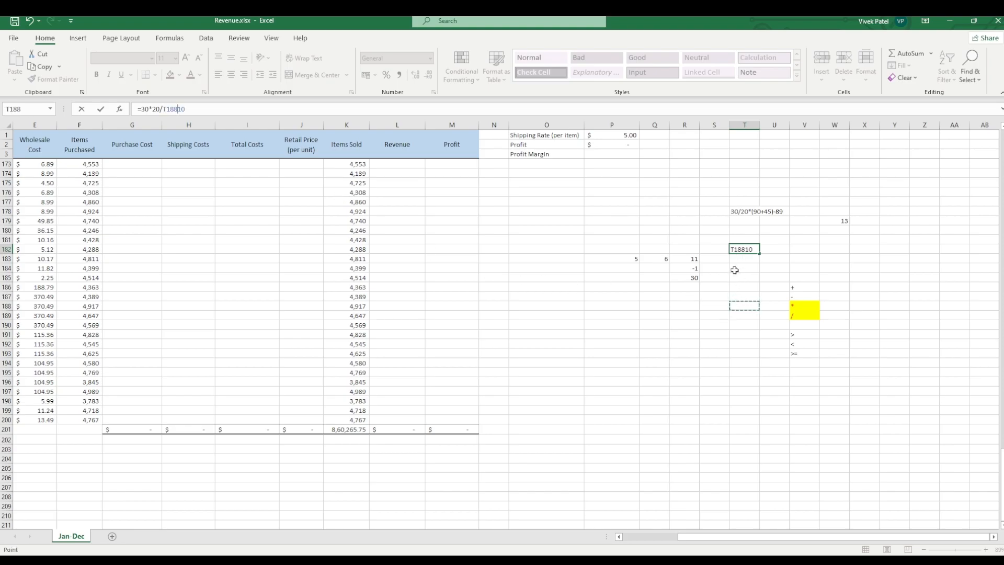
key(BackSpace)
key(BackSpace)
key(BackSpace)
key(BackSpace)
key(BackSpace)
key(Left)
key(Left)
text(/)
key(Return)
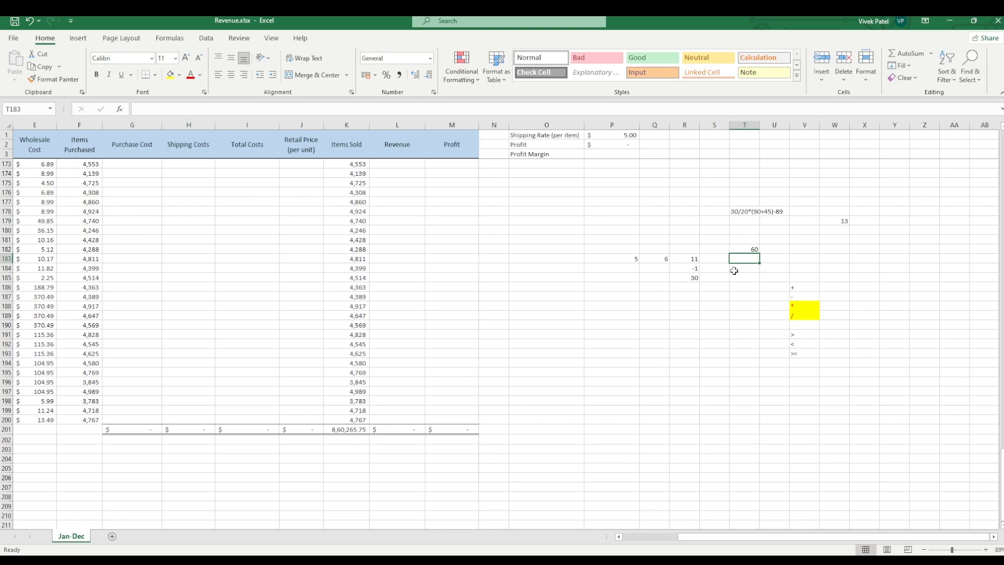
click(745, 248)
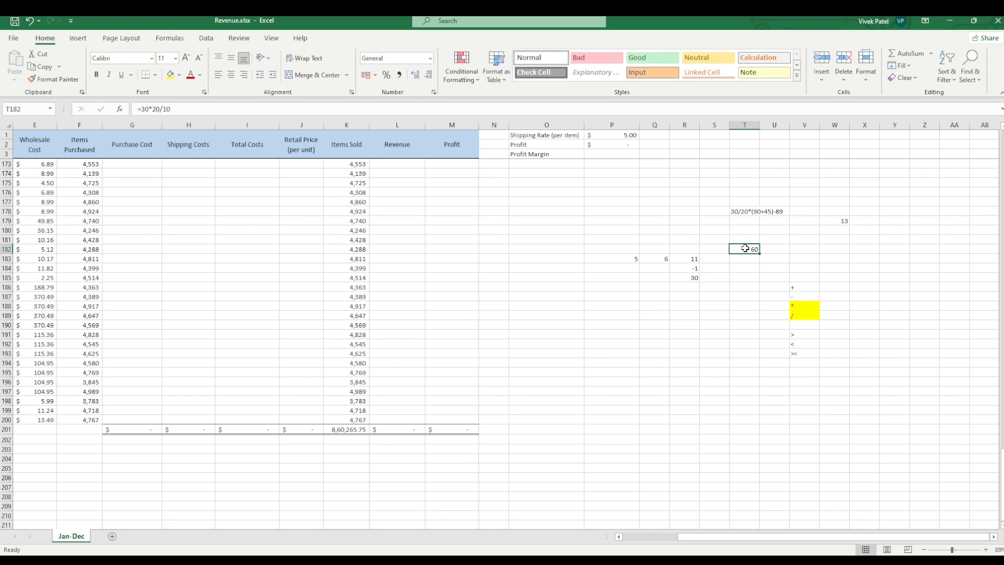
Step: Enter the exponent operator ^ as text in cell T188
click(736, 307)
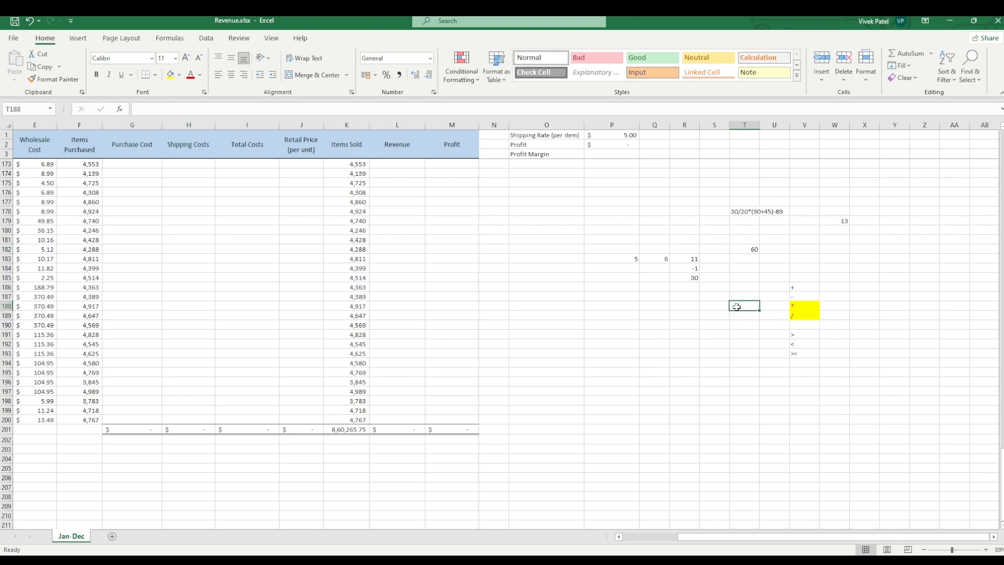
text(^)
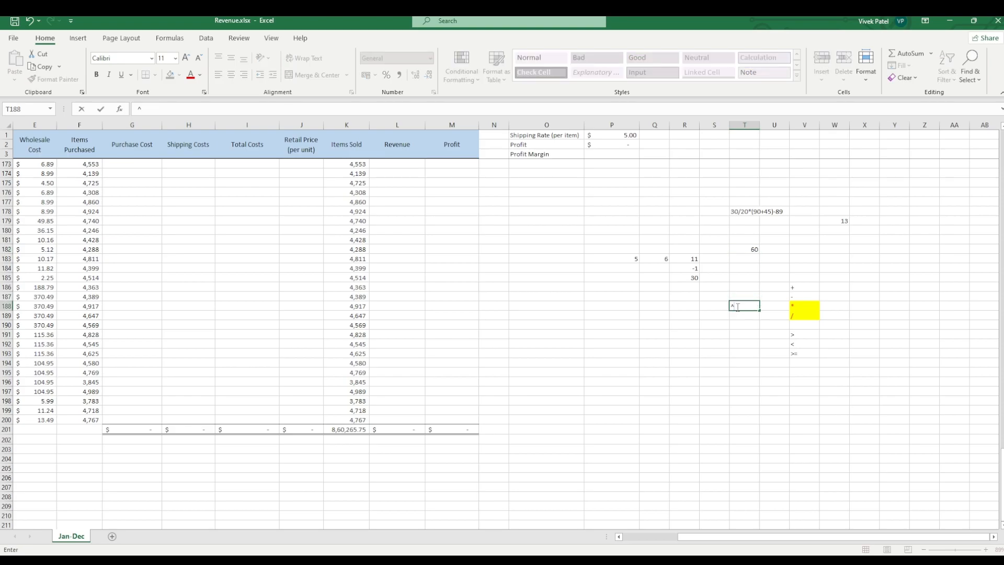
click(748, 362)
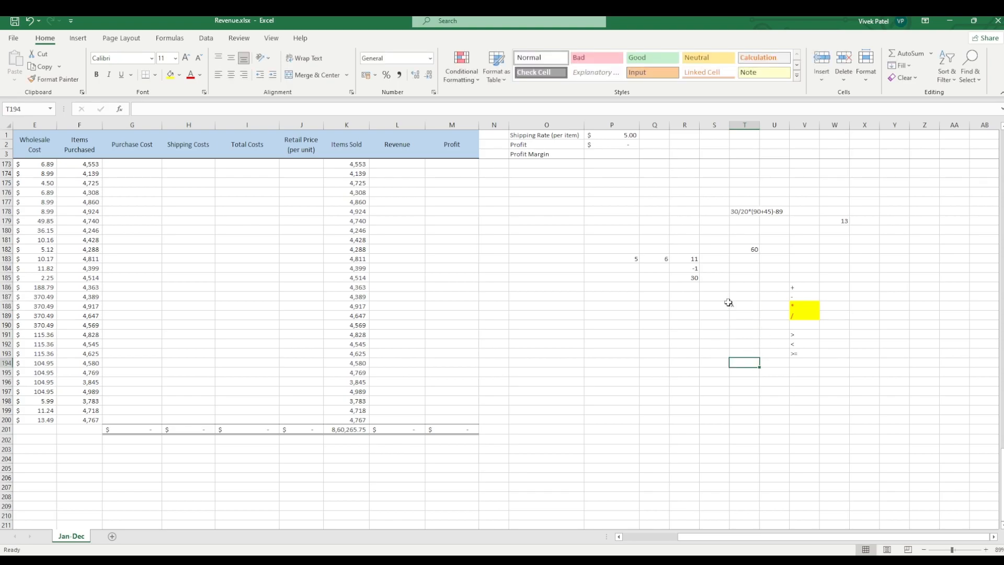
click(738, 307)
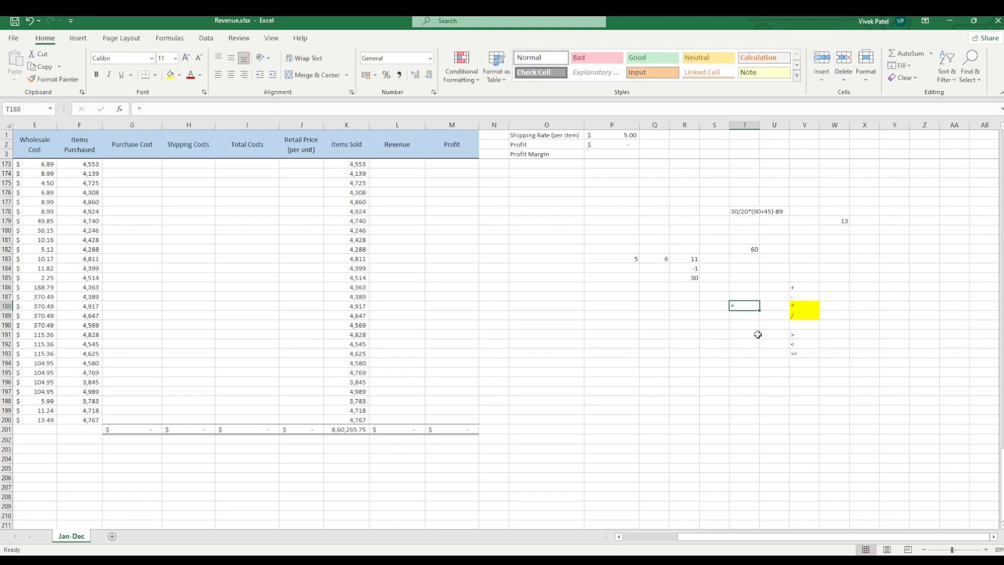
click(751, 328)
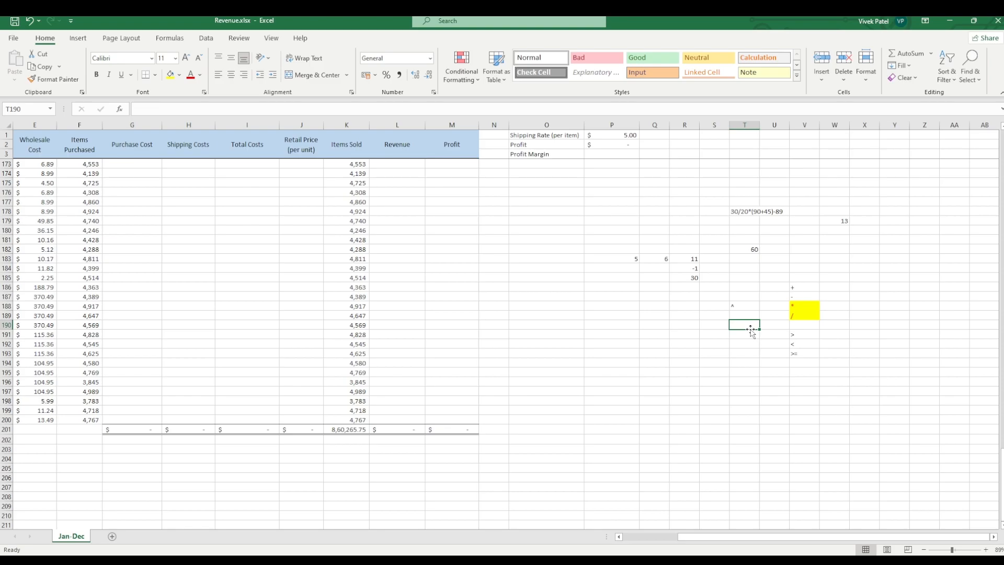
Step: Clear the sample expression 30/20*(90+45)-89 from cell T178
drag(732, 212, 743, 221)
drag(782, 272, 845, 347)
key(BackSpace)
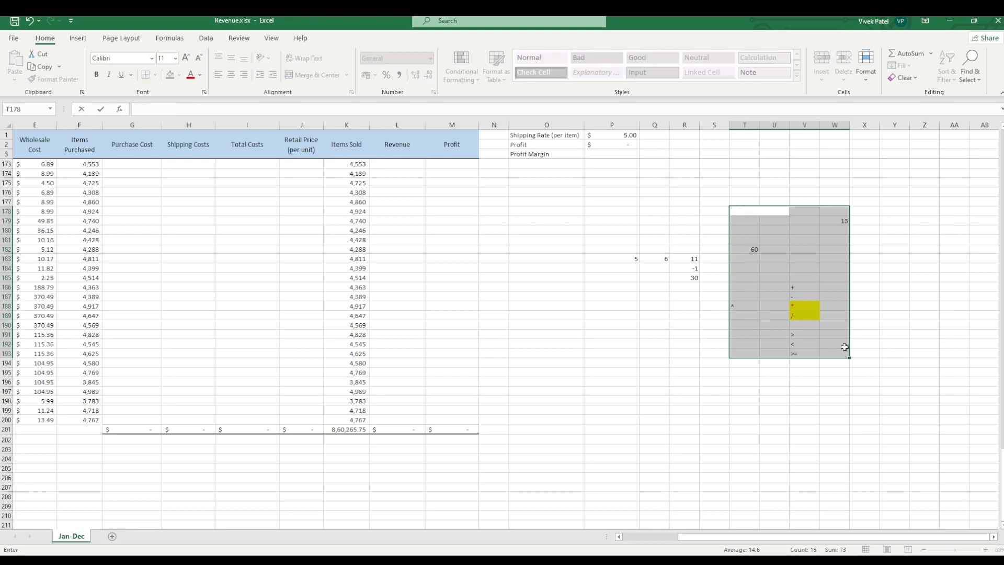
Step: Try to clear the scratch cells in the range P184:V193
drag(611, 268, 818, 353)
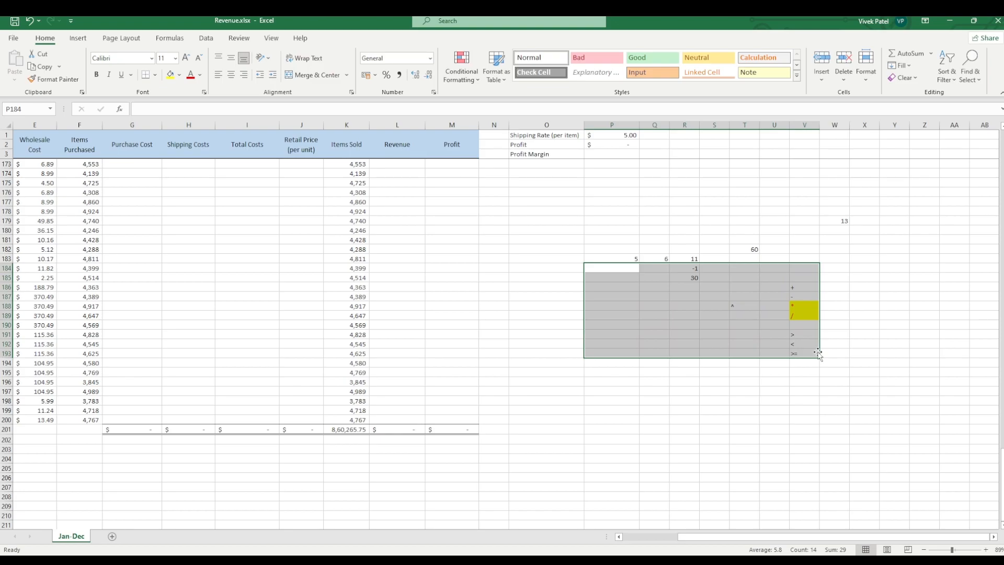
key(BackSpace)
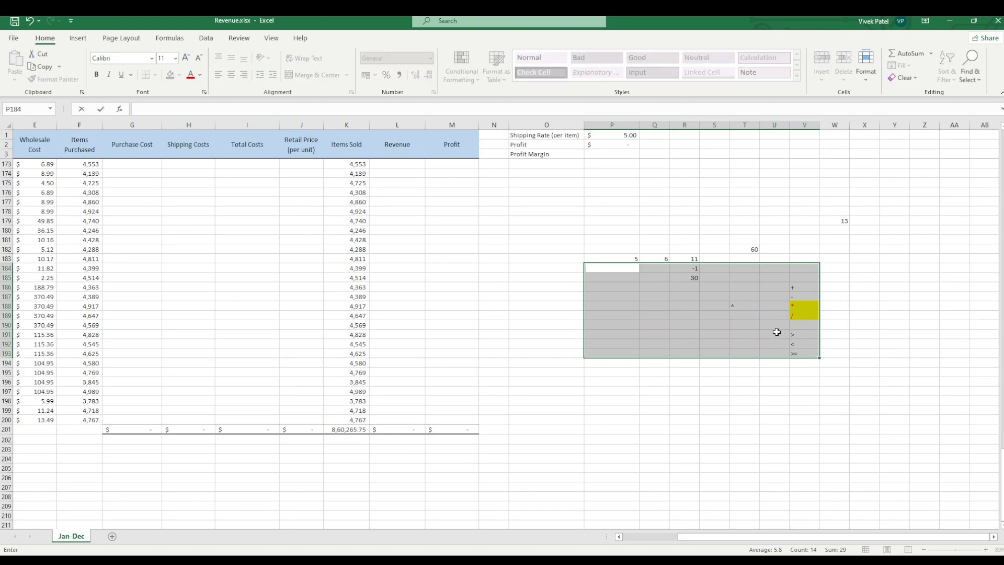
click(832, 315)
drag(638, 260, 845, 220)
click(829, 302)
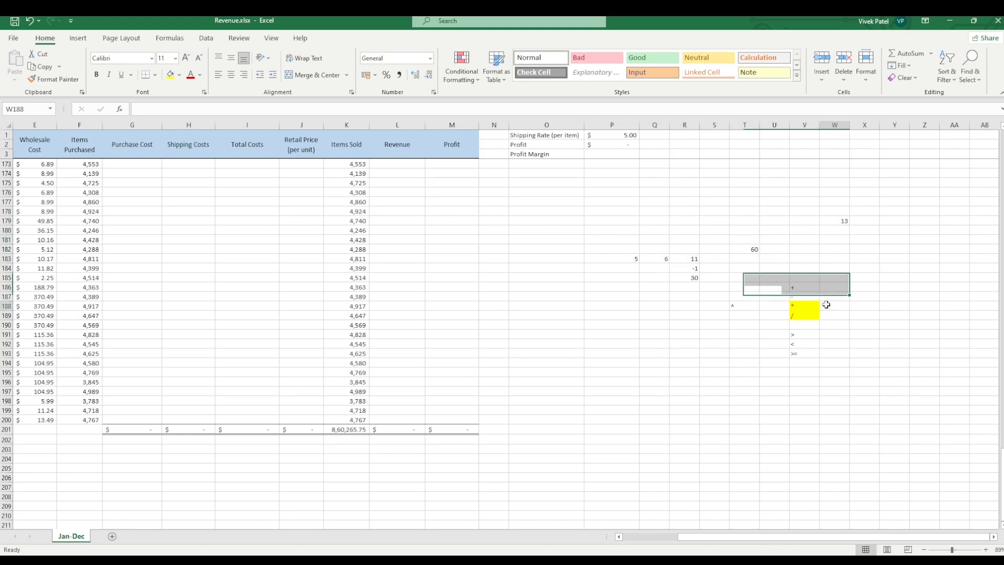
Step: Delete the plus and minus operators from cells V186 and V187
drag(807, 287, 814, 357)
key(BackSpace)
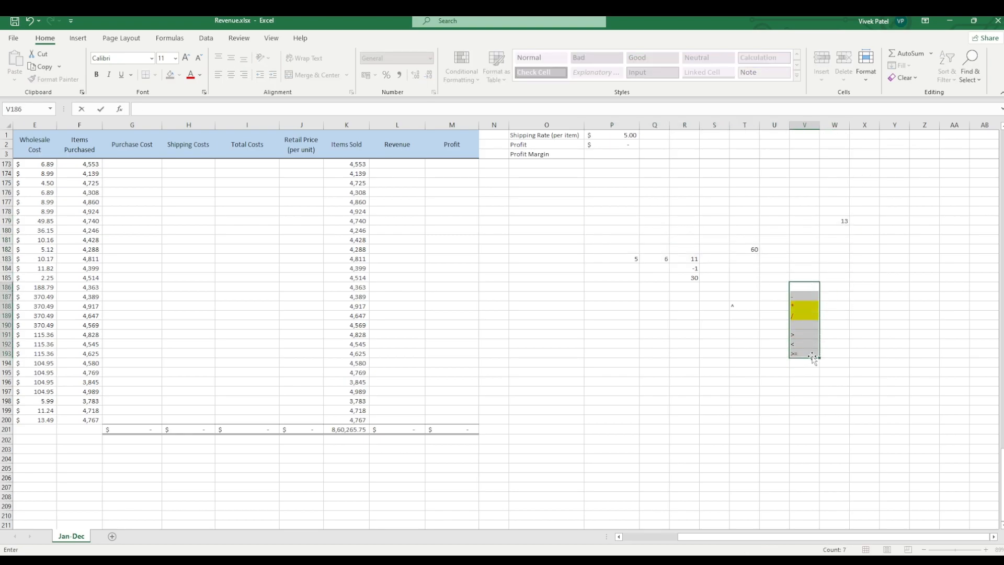
key(Down)
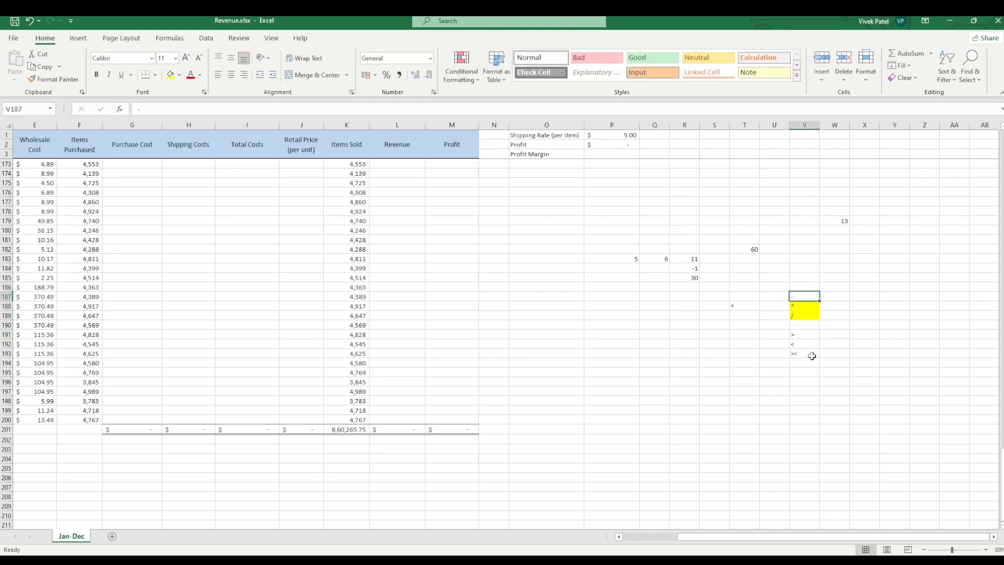
key(shift+Down)
key(shift+Down)
key(shift+Down)
key(shift+Down)
key(shift+Down)
key(shift+Down)
key(shift+Down)
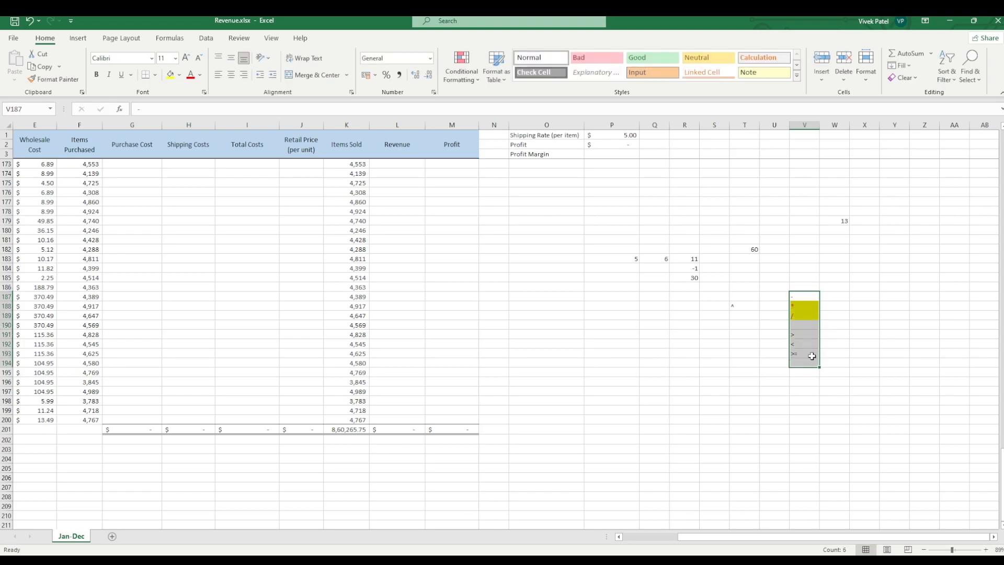
key(BackSpace)
key(Down)
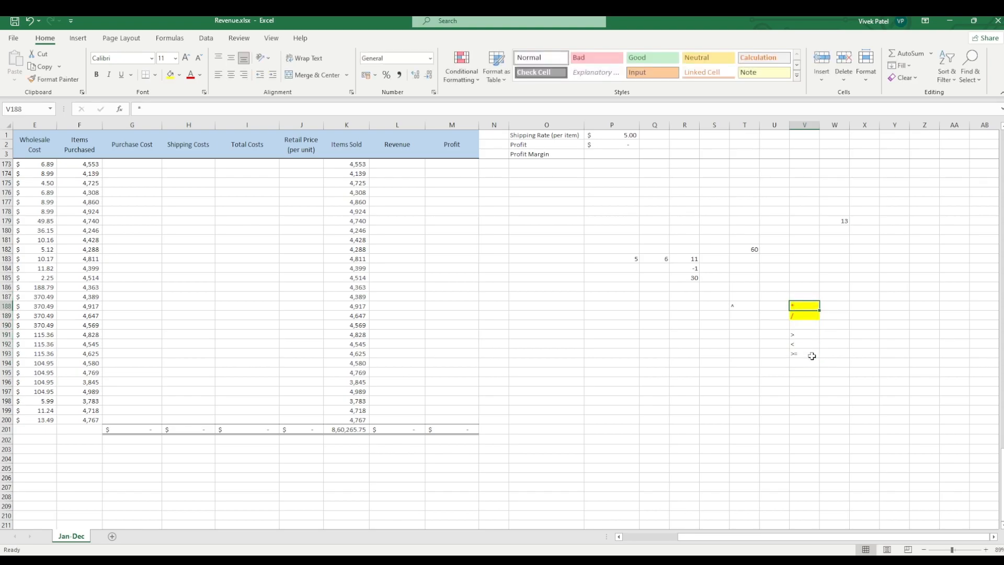
Step: Delete the formula =30/10+(12-2) from cell W179
click(834, 221)
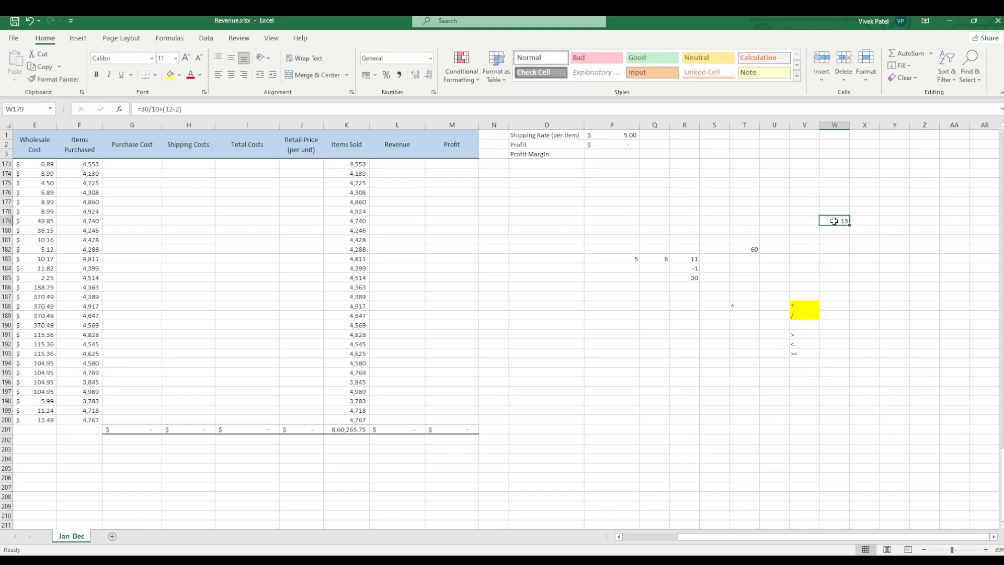
click(808, 305)
click(805, 315)
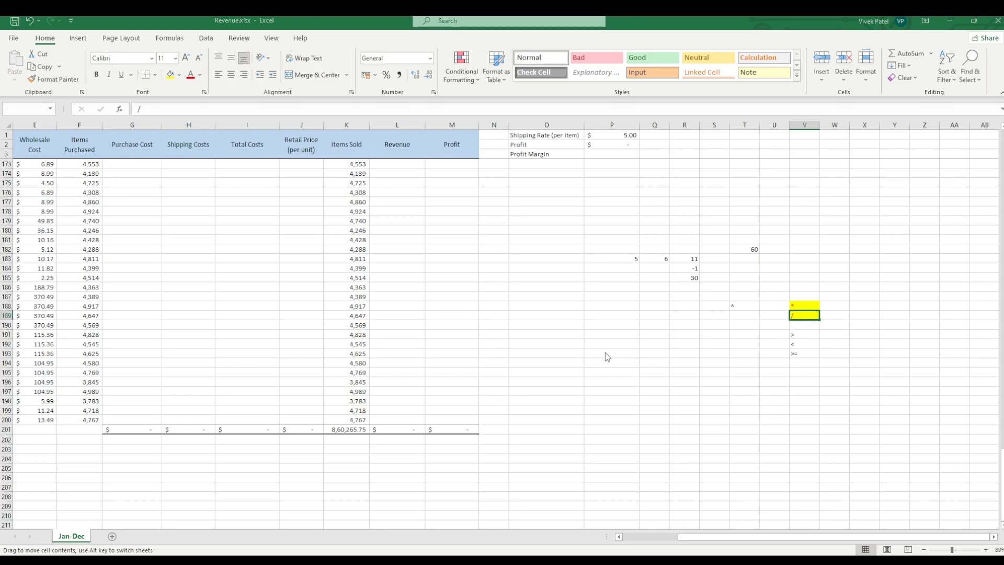
key(Up)
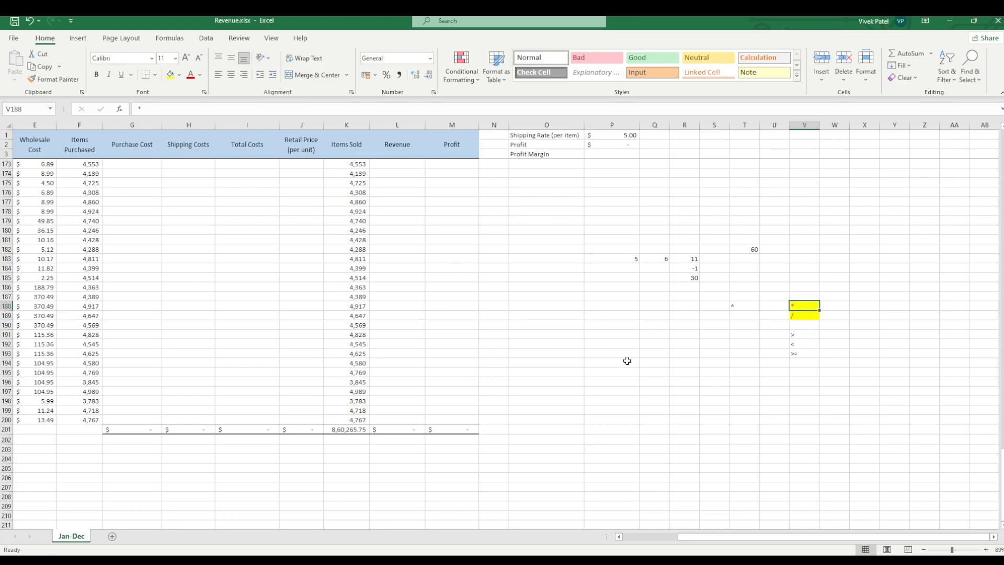
click(621, 389)
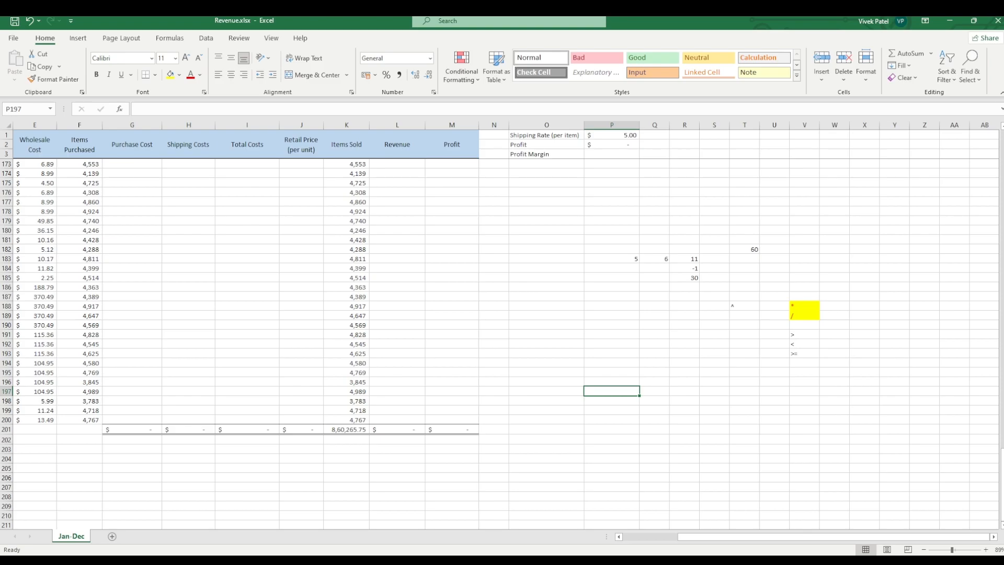
Step: Enter 10 in cell R193 and apply the percentage format to it
click(684, 354)
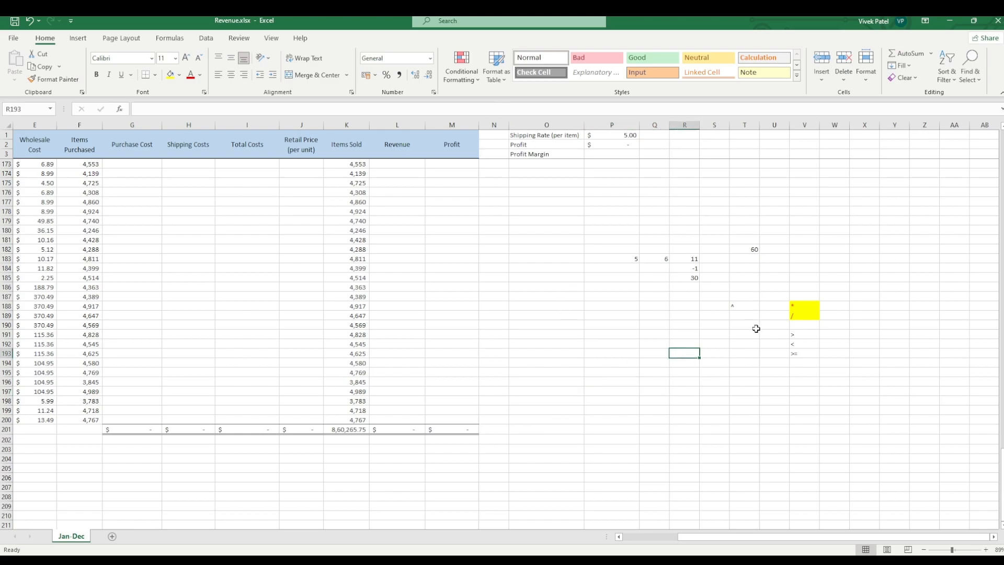
text(10)
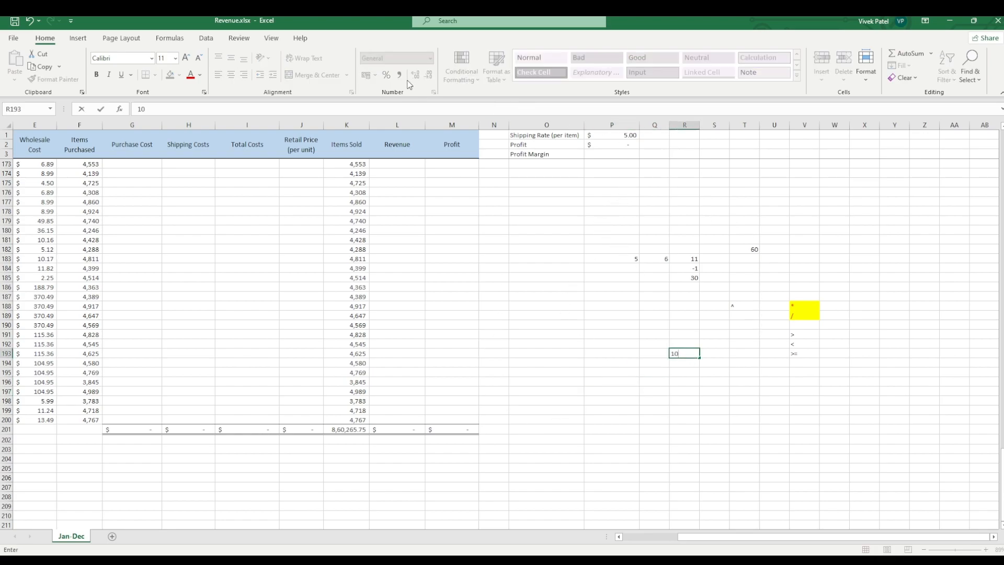
key(Return)
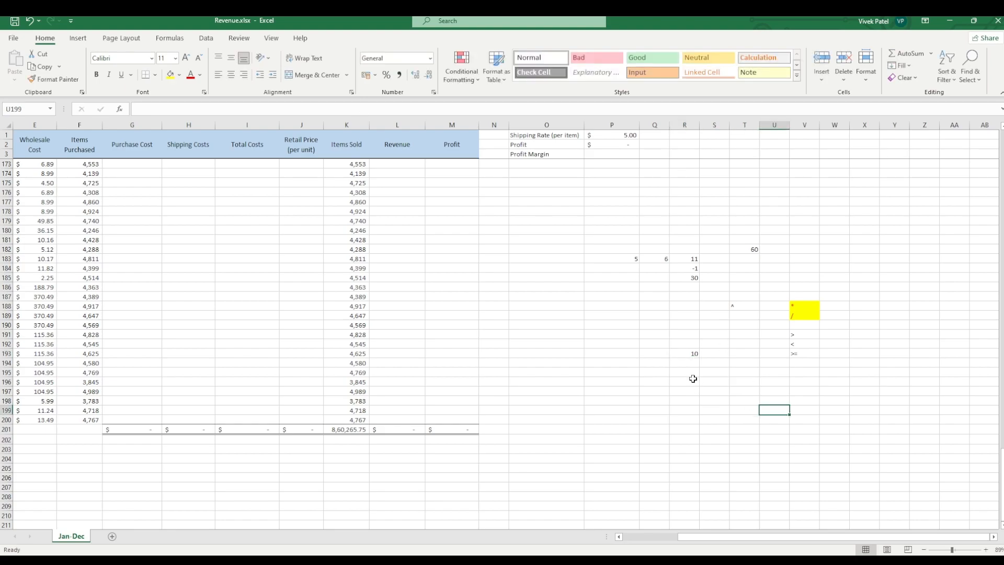
click(680, 352)
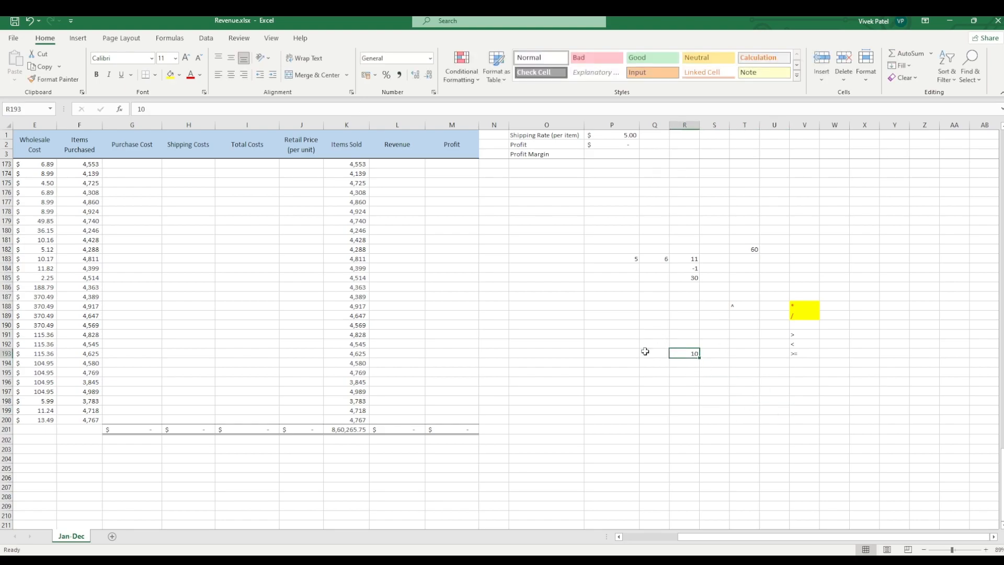
click(389, 77)
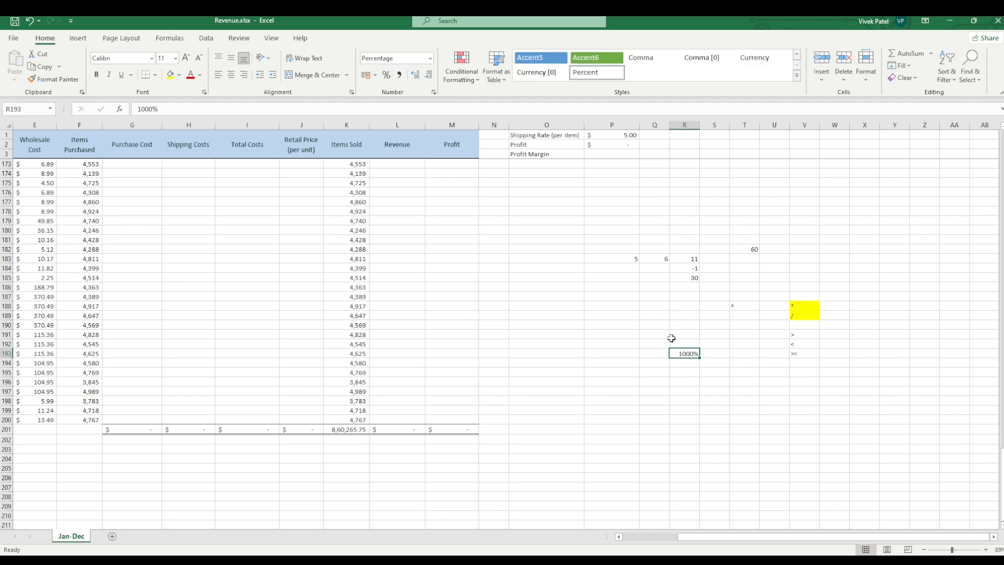
Step: Enter 0 in cell R195 and 1 in cell R196
click(688, 371)
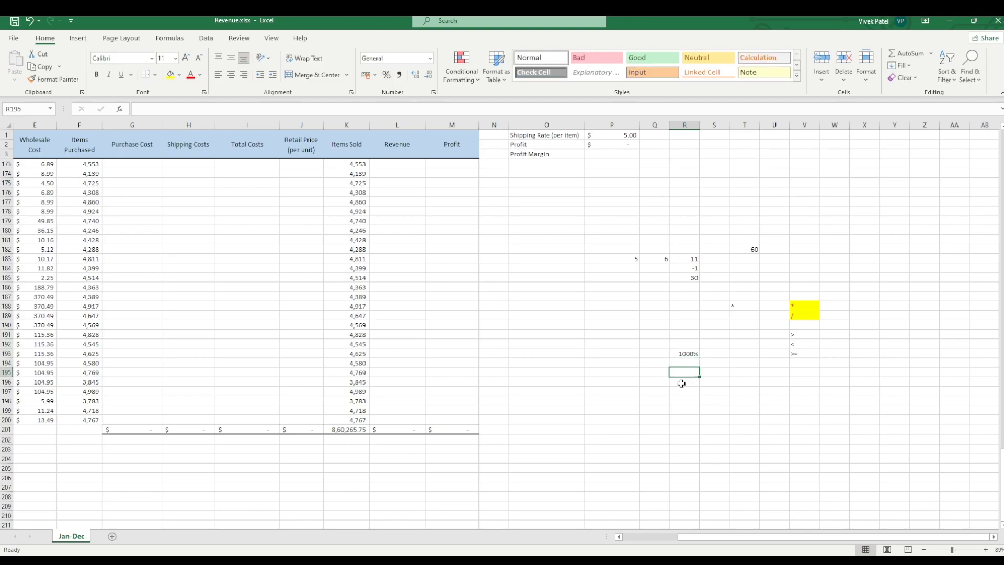
text(0)
click(681, 383)
text(1)
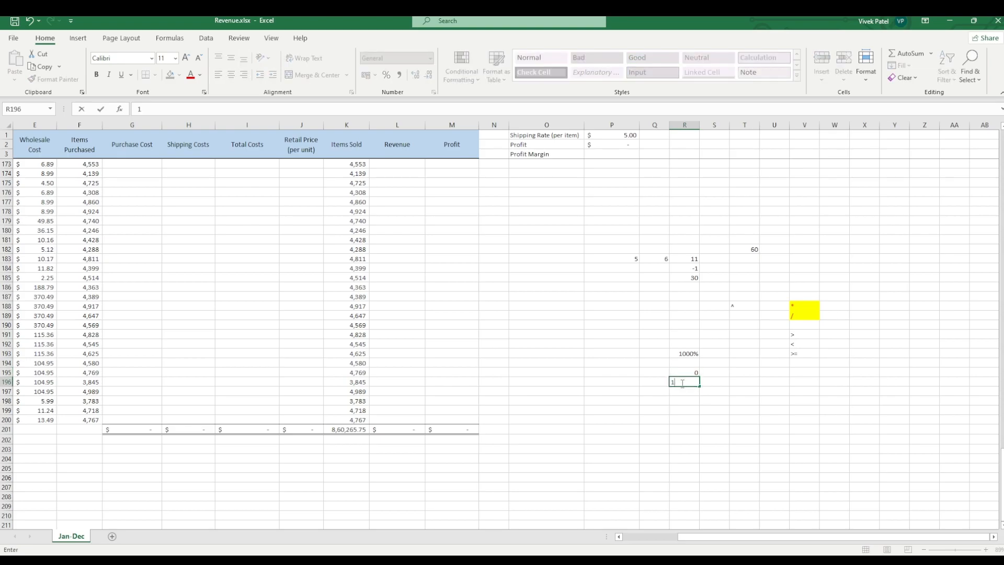
key(Return)
Step: Format cells R196 and R195 as percentages
click(686, 372)
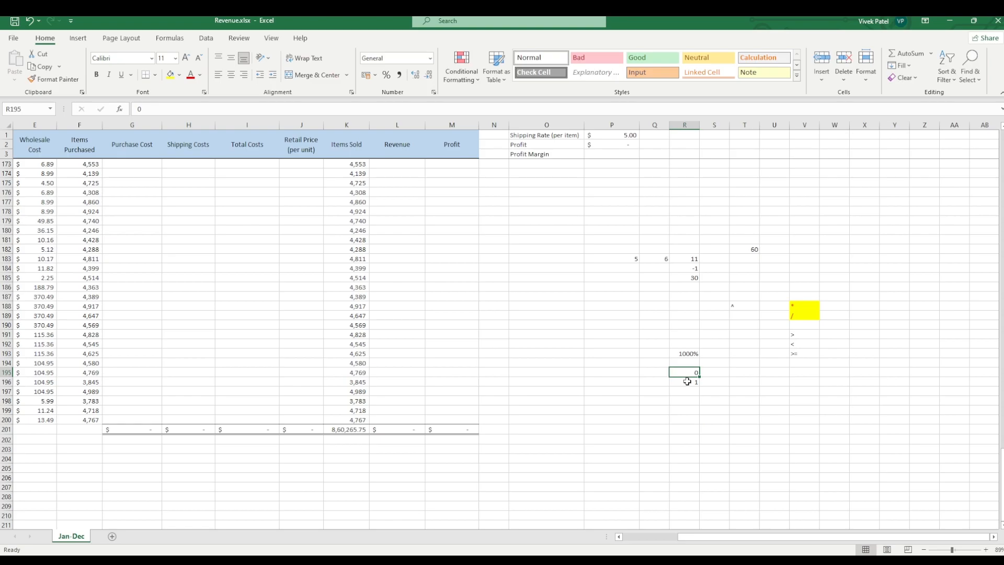
click(687, 382)
click(388, 77)
click(683, 402)
click(686, 383)
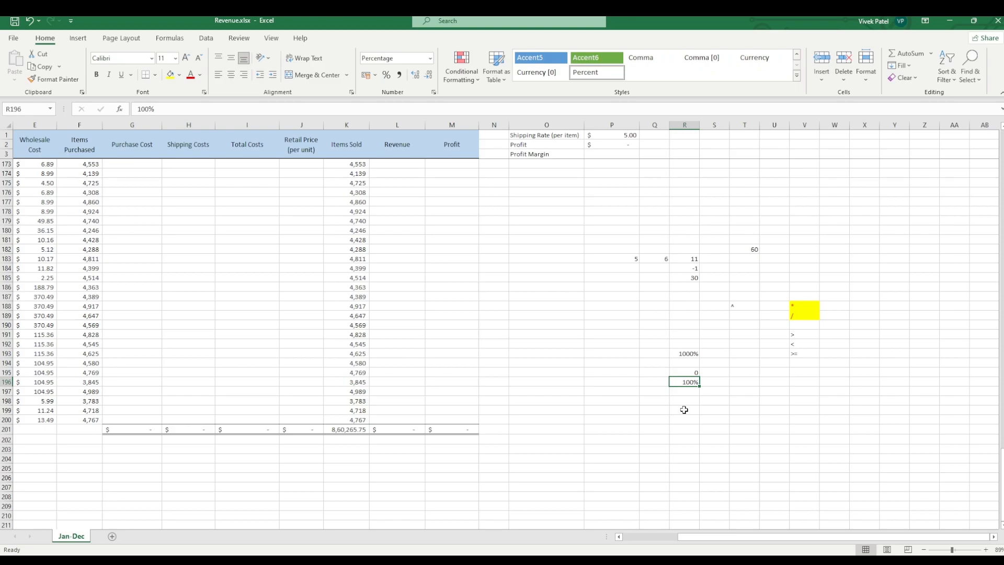
click(680, 373)
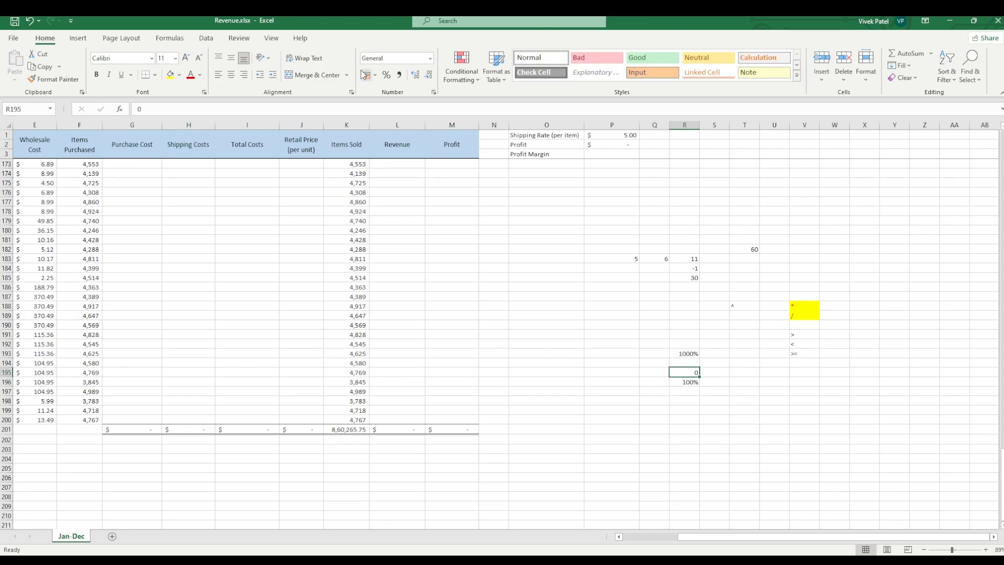
click(386, 75)
click(658, 401)
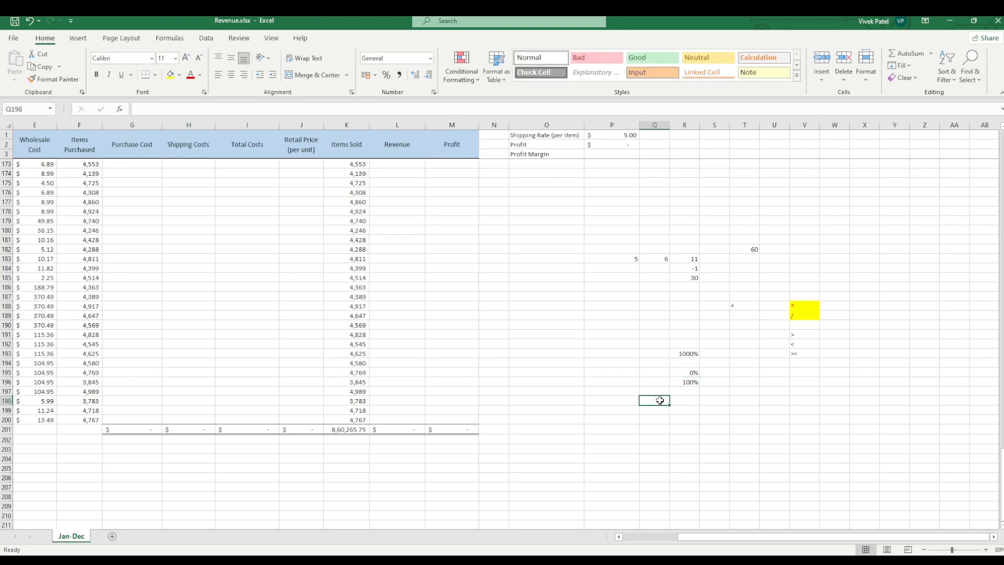
Step: Enter 2 in cell S196 and format it as a percentage
click(724, 384)
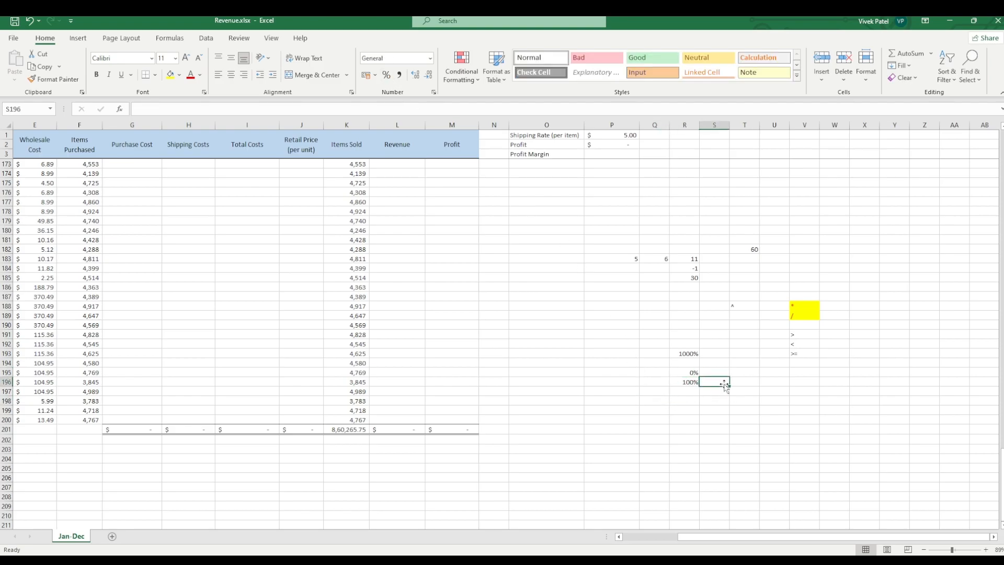
text(11)
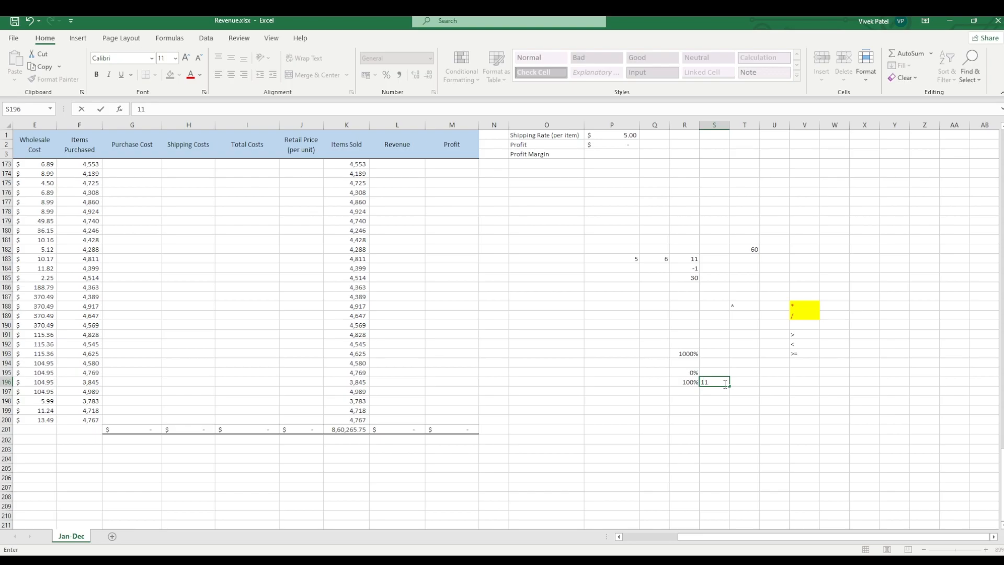
click(715, 418)
click(720, 381)
key(BackSpace)
drag(606, 389, 609, 382)
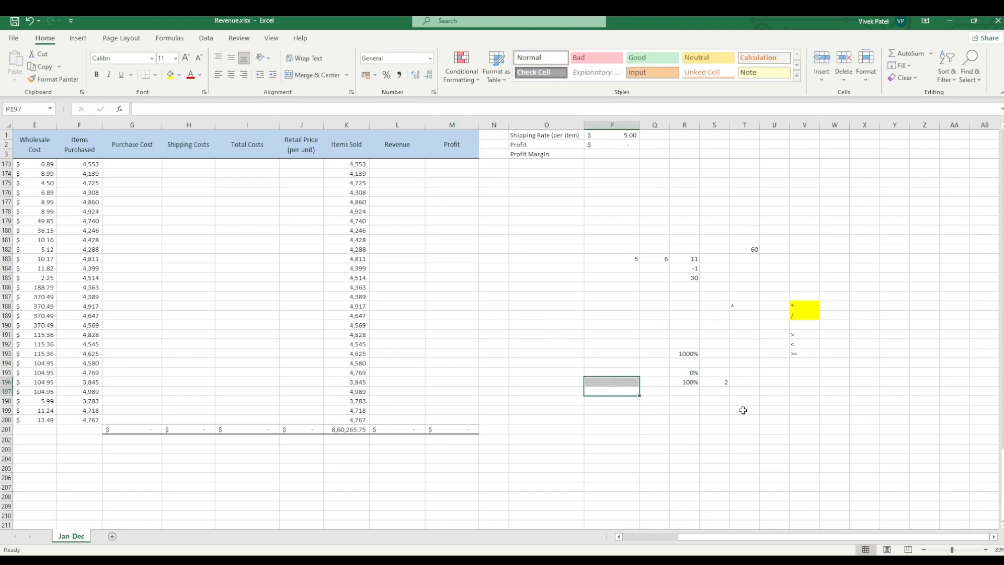
click(718, 384)
click(387, 76)
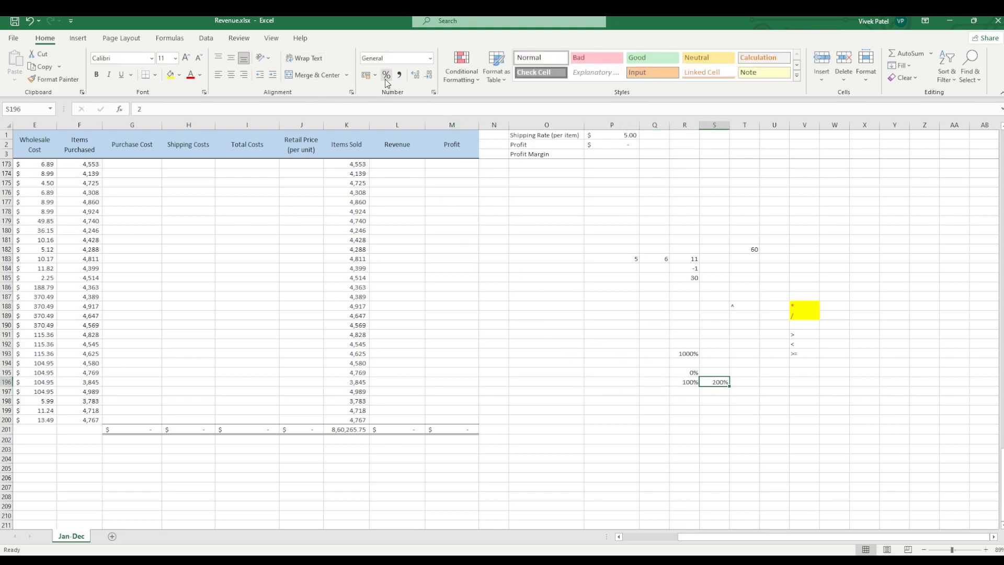
click(713, 417)
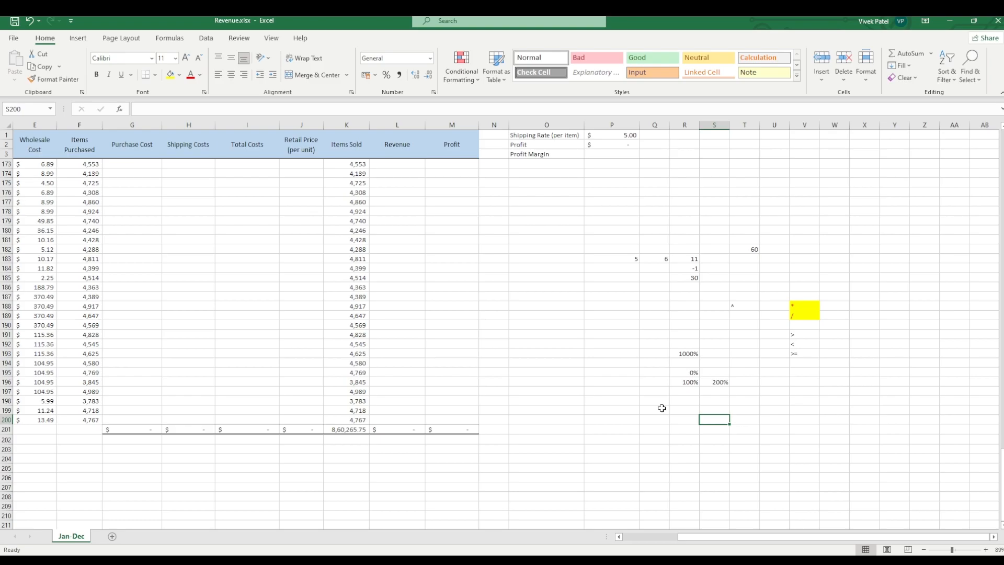
Step: Enter 500 in cell P198
click(634, 400)
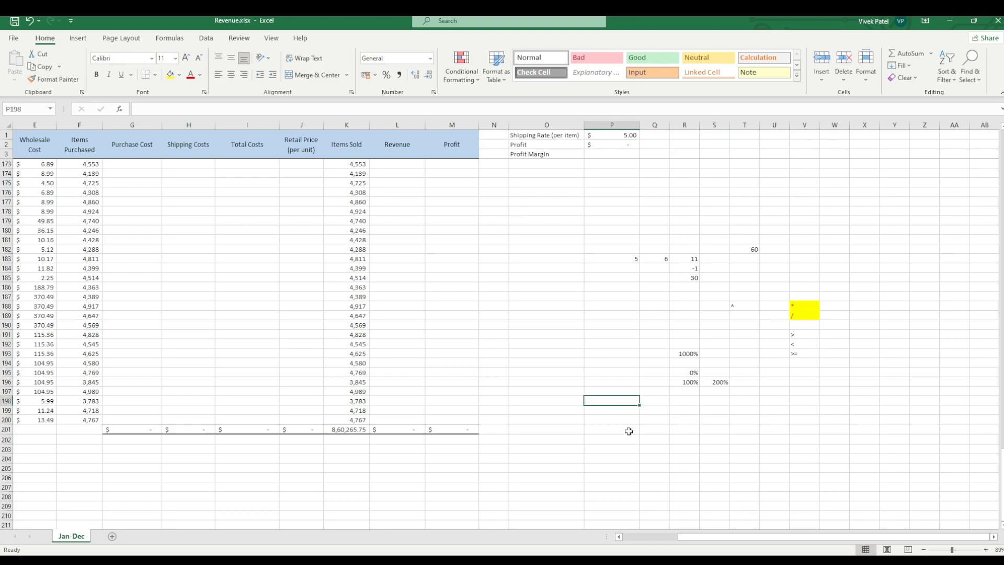
text(500)
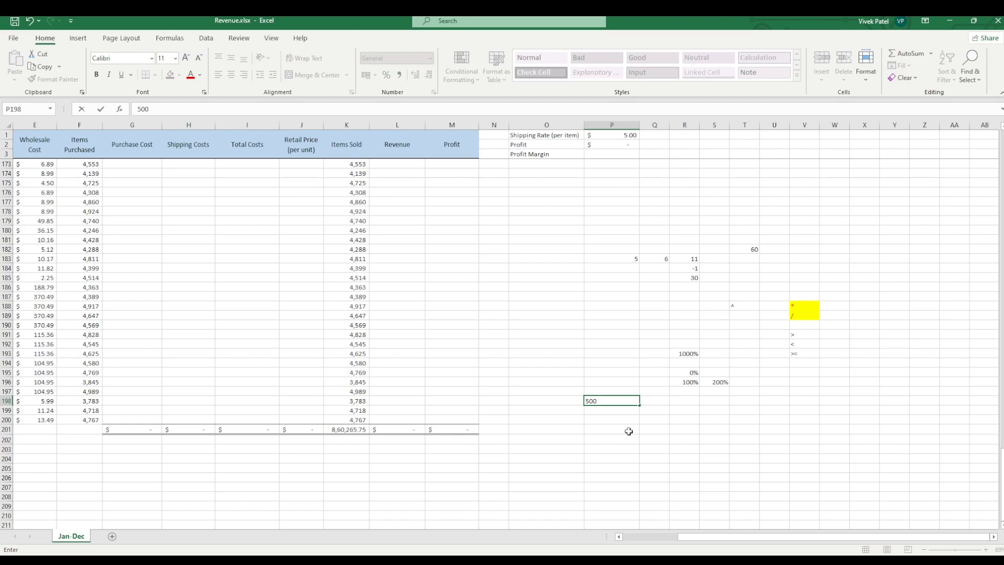
key(Tab)
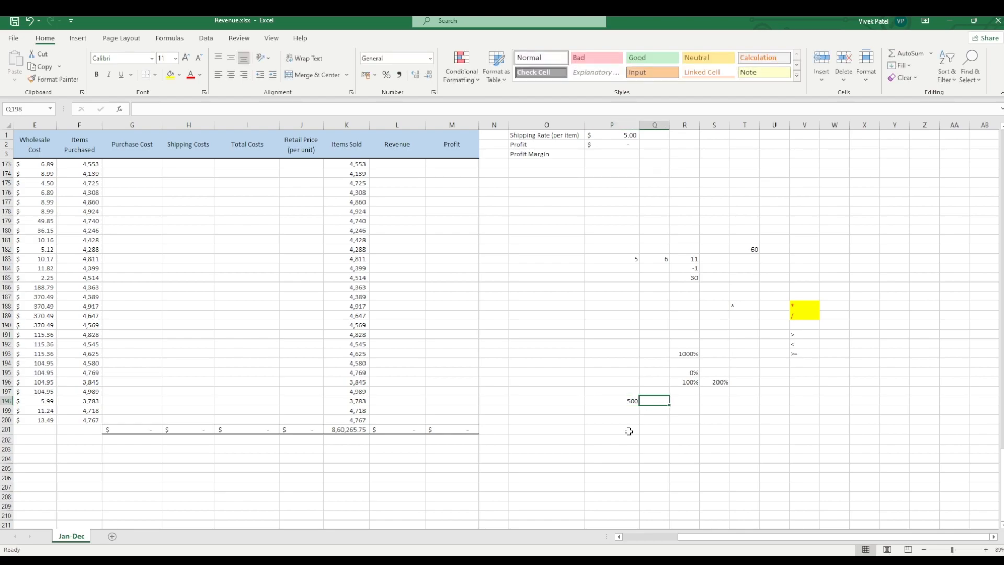
click(626, 401)
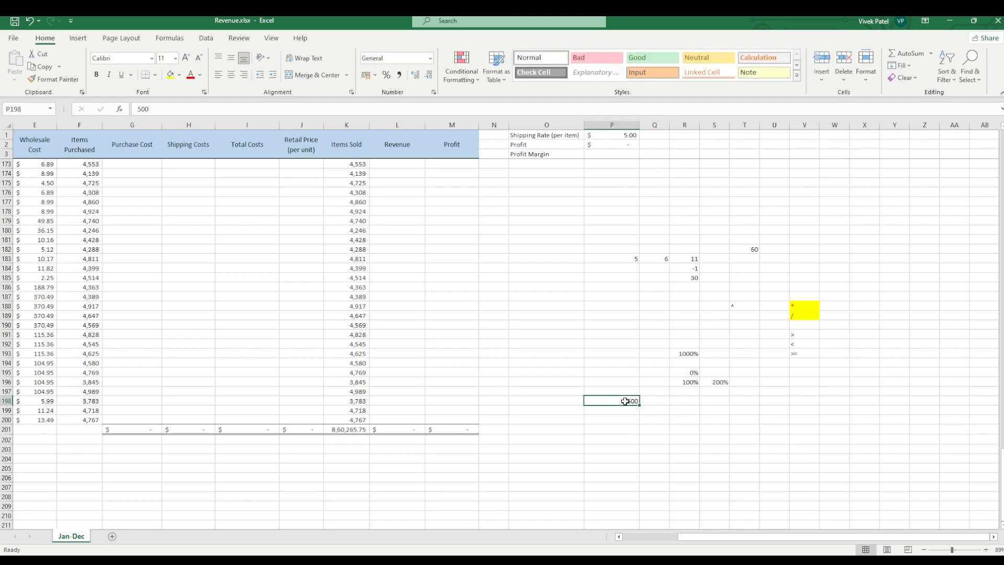
click(652, 402)
Step: Turn the entry in cell P198 into the formula =500*0.1
click(628, 399)
click(135, 110)
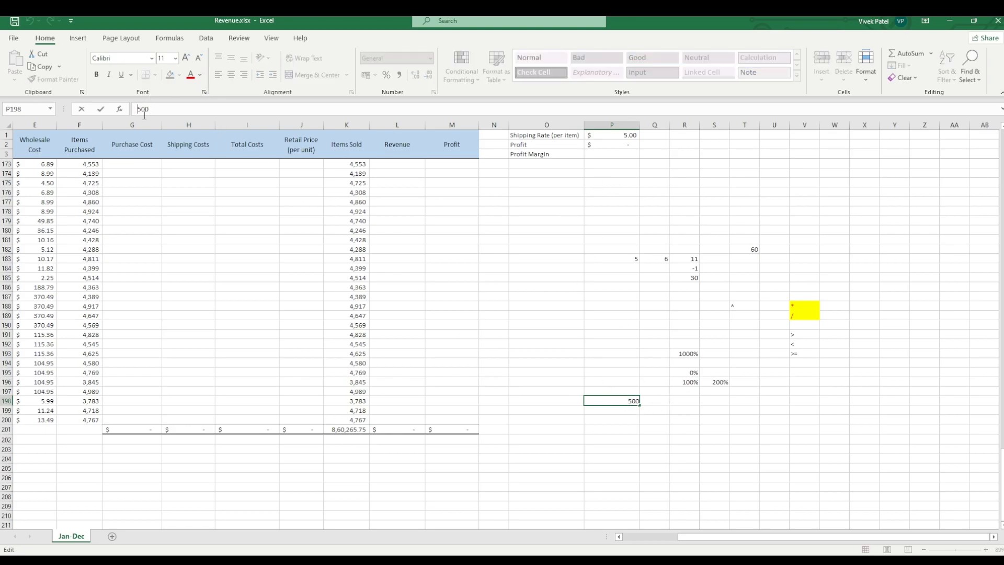
text(=500)
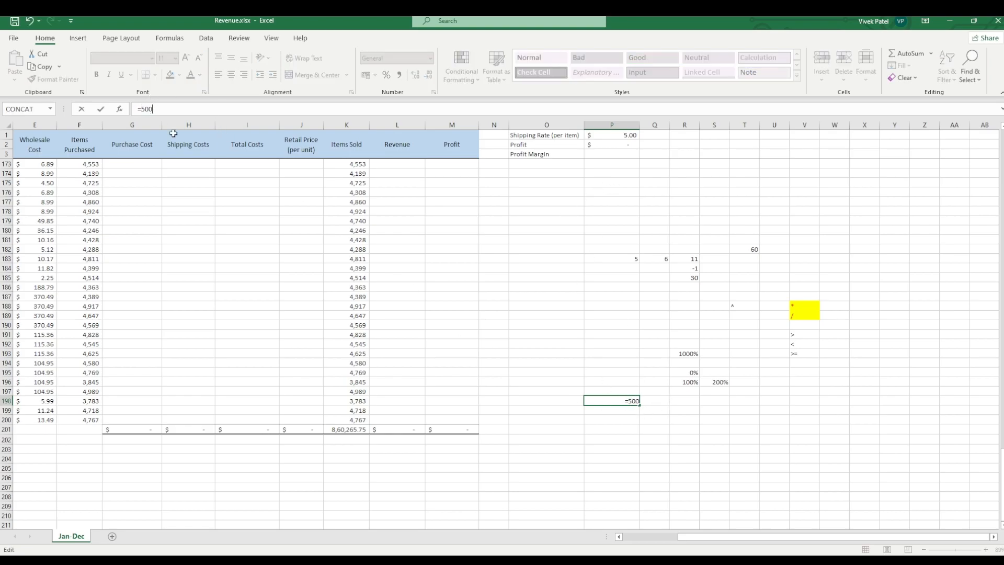
text(*0.1)
key(Return)
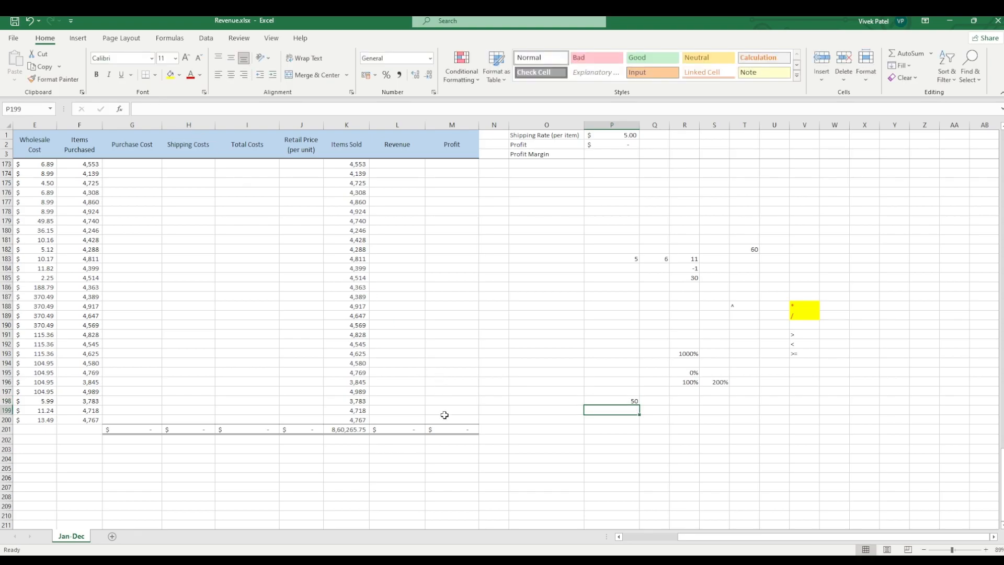
click(628, 398)
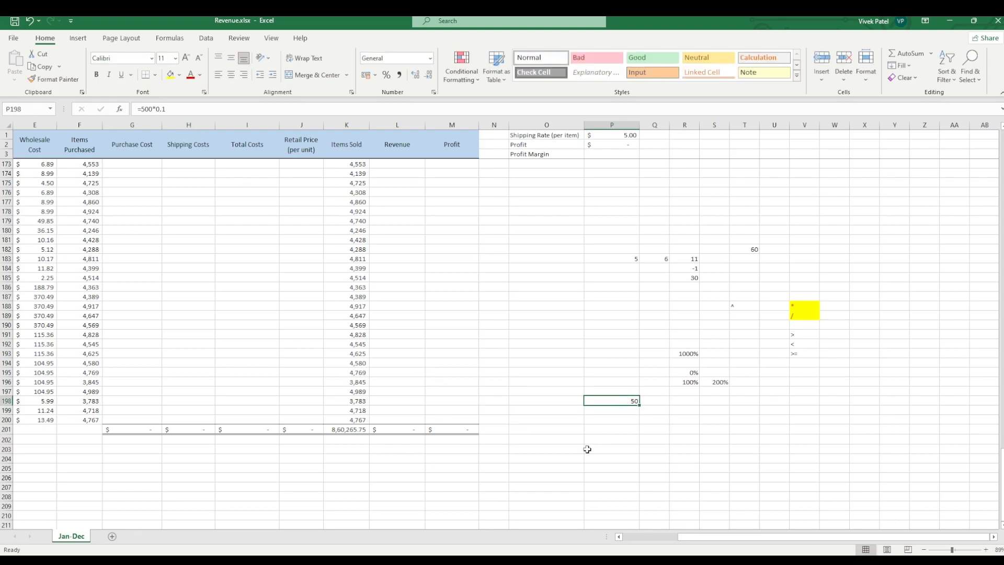
Step: Enter the formula =500*10% in cell P199, directly below the 0.1 version
click(620, 412)
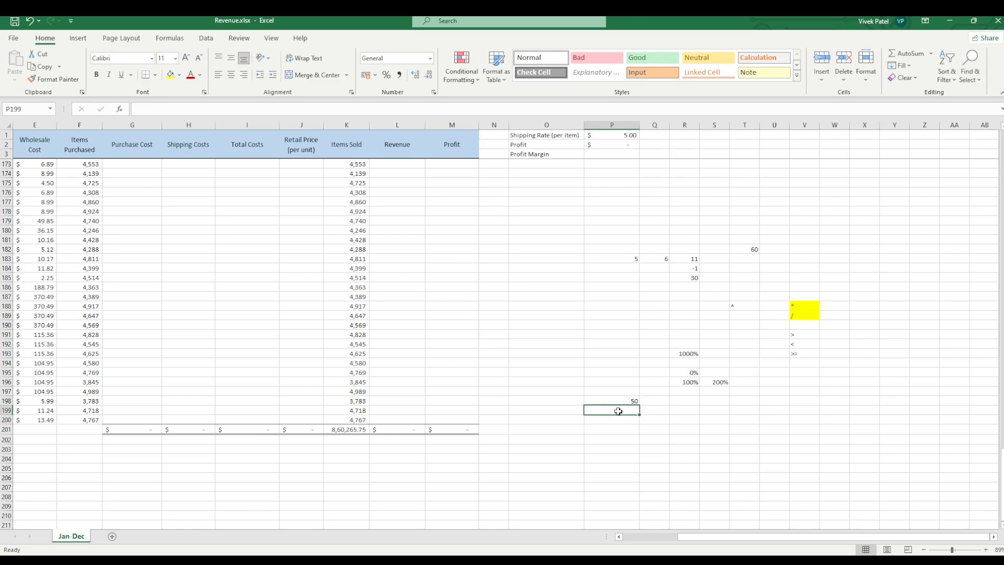
text(=500)
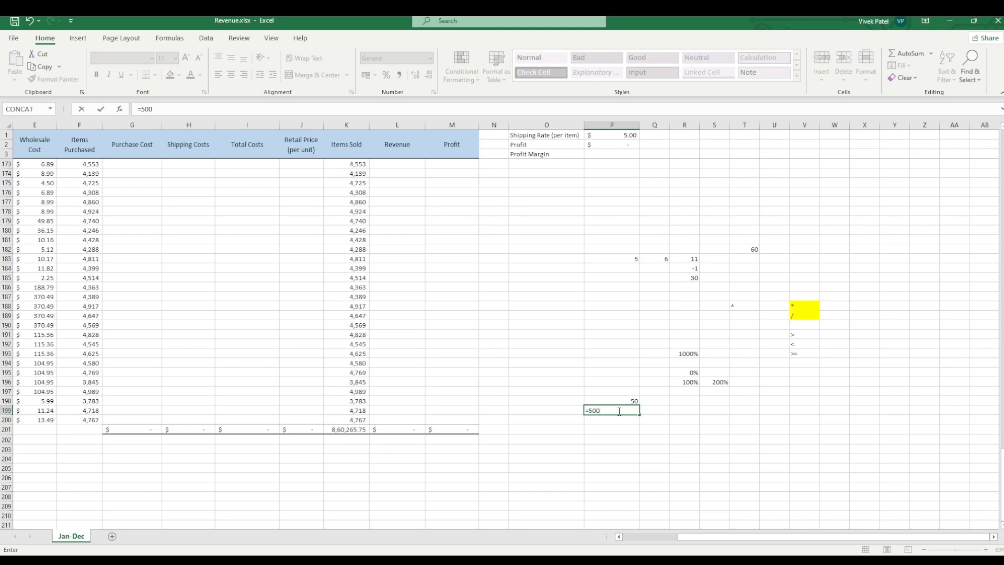
text(*10%)
key(Return)
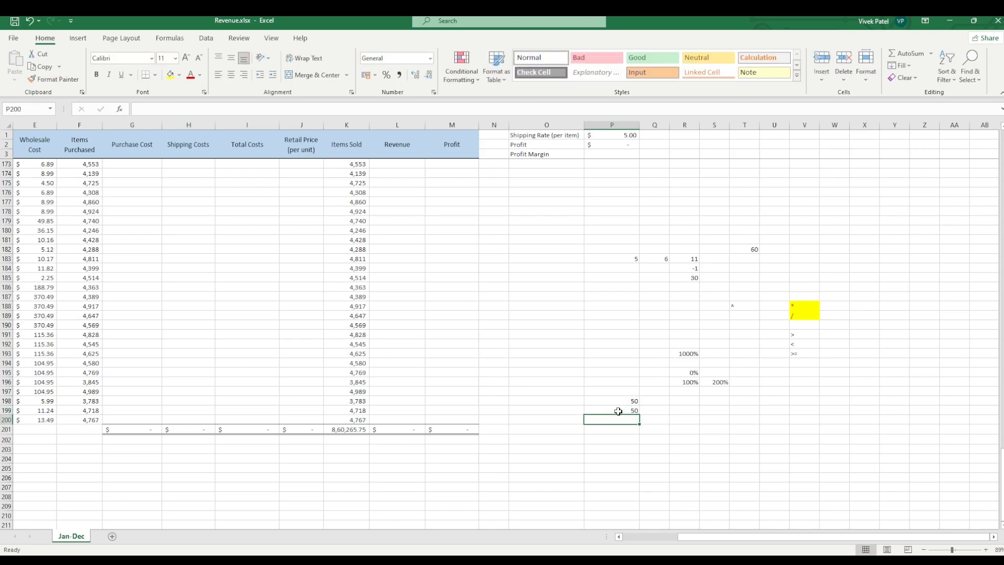
click(612, 451)
click(611, 412)
click(562, 411)
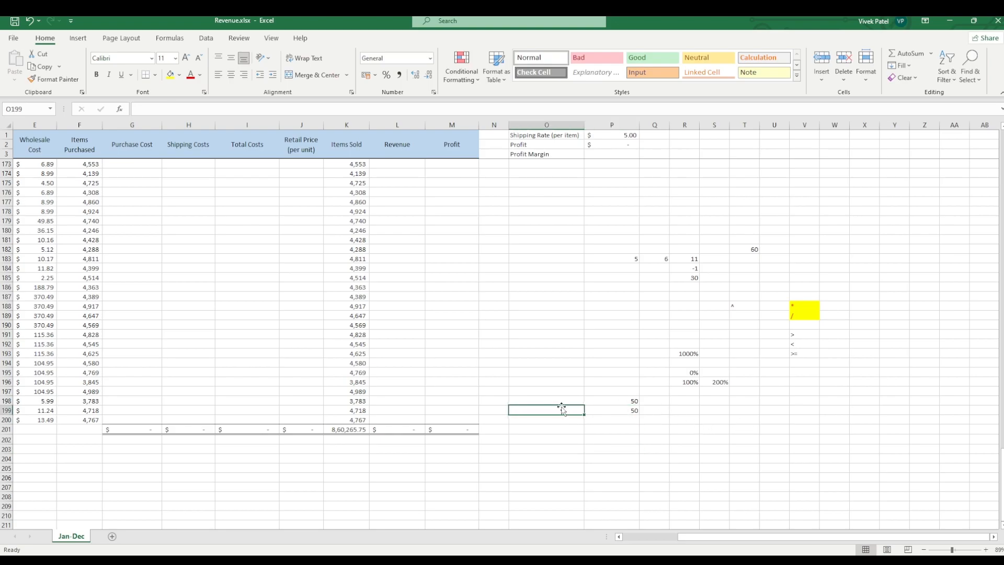
click(564, 401)
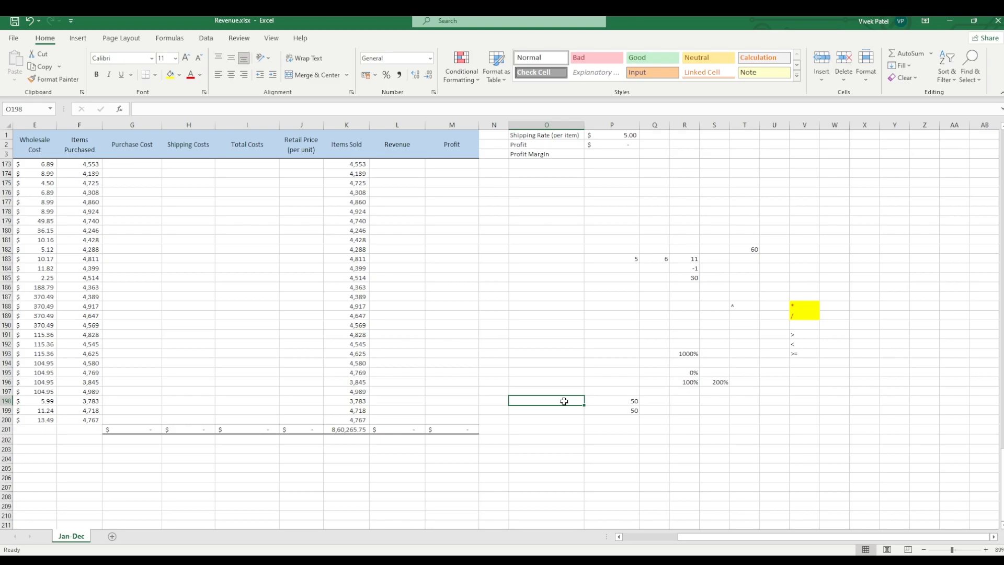
Step: Enter 3700 in cell P202 and 1835 in cell Q202
click(644, 458)
click(621, 442)
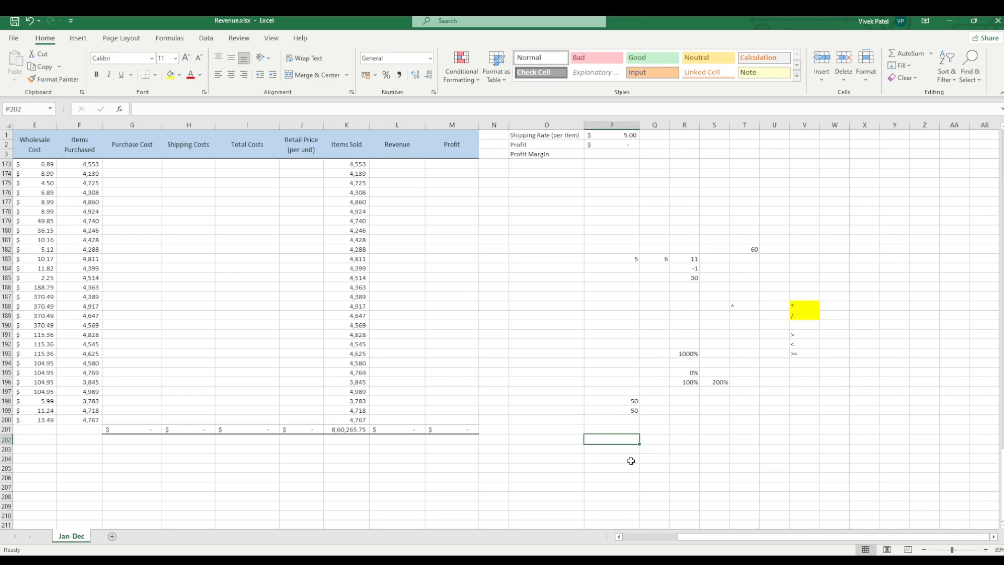
text(370)
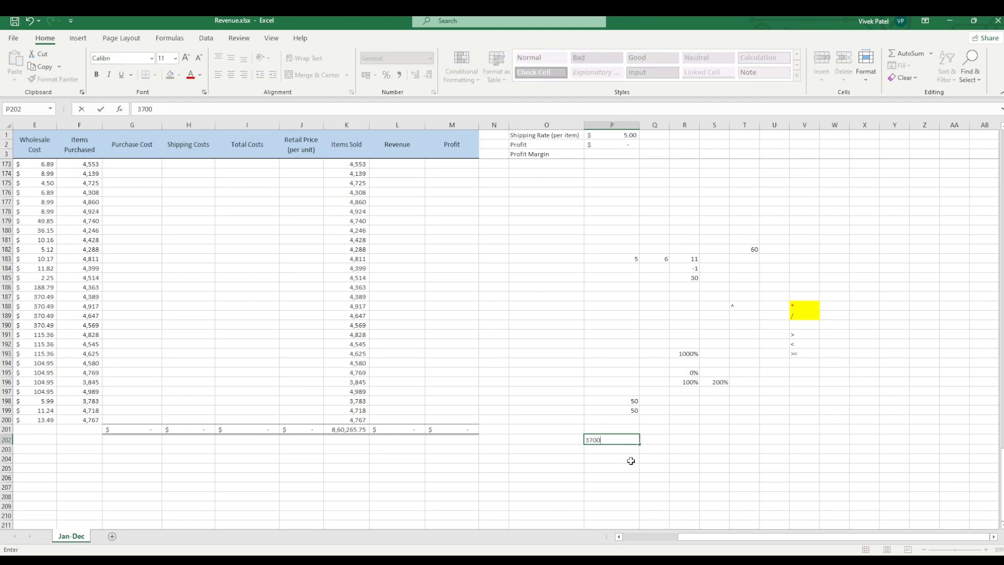
text(0)
key(Tab)
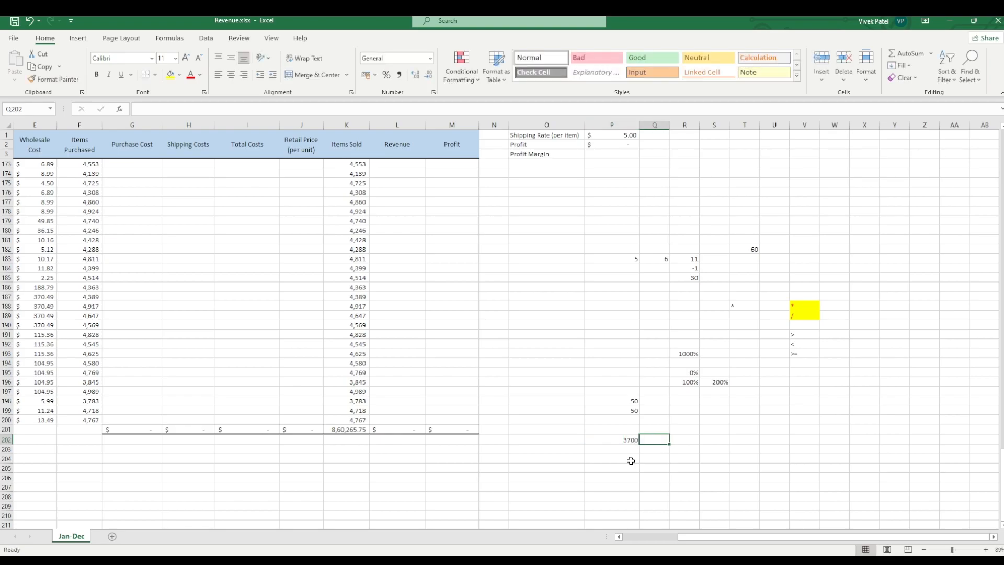
text(1)
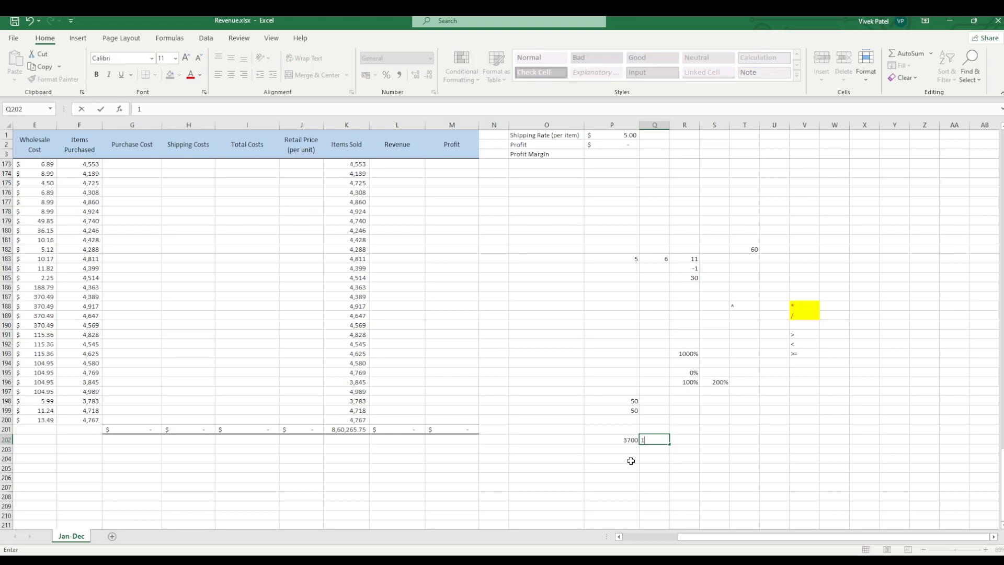
text(835)
click(655, 466)
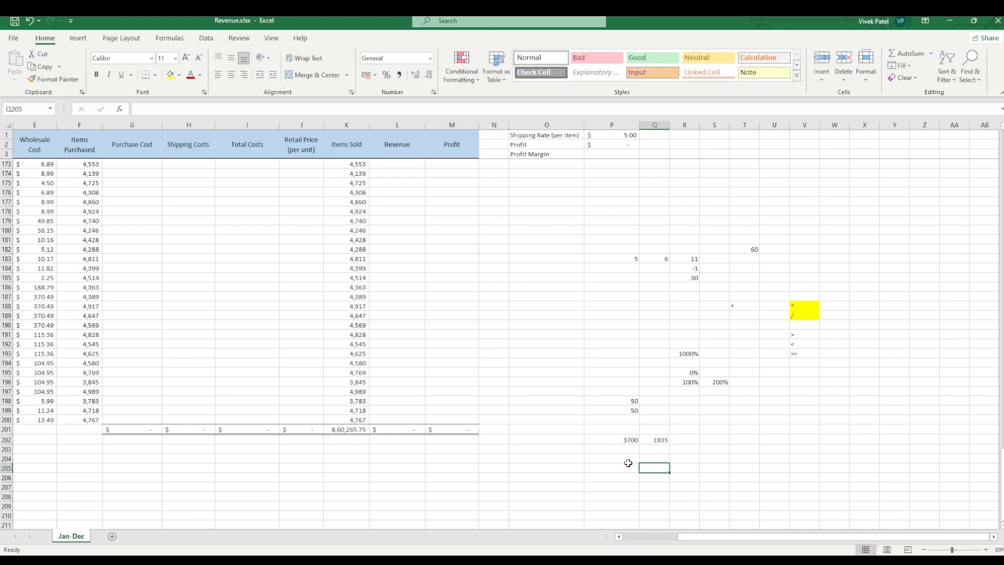
Step: Enter the formula =1835/3700 in cell R202 to divide the two numbers beside it
click(682, 439)
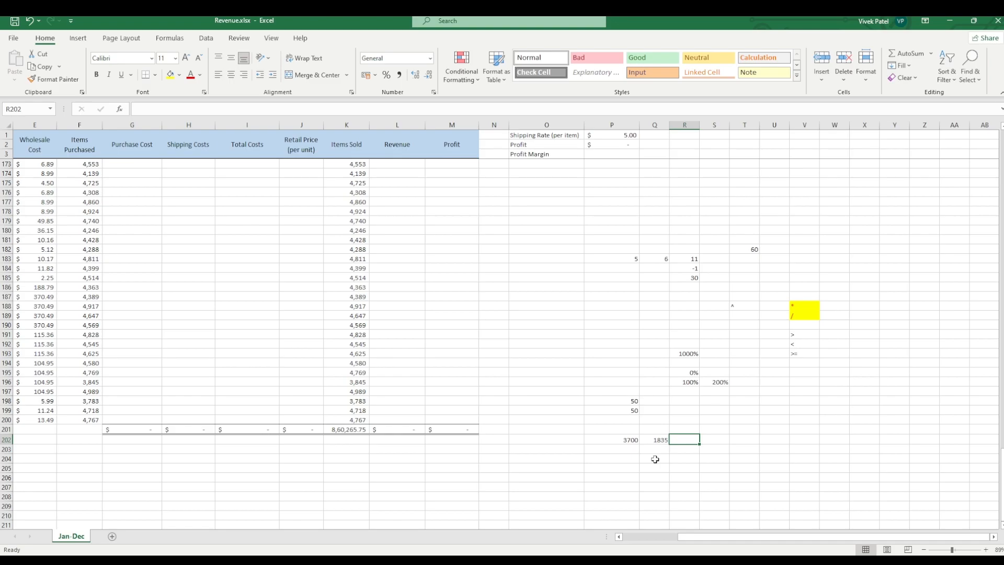
click(626, 442)
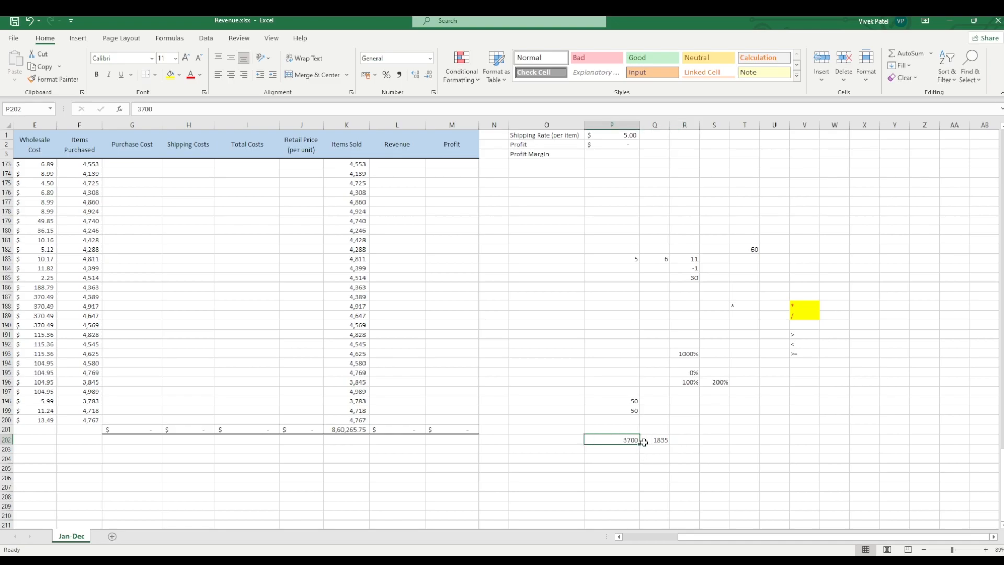
click(690, 440)
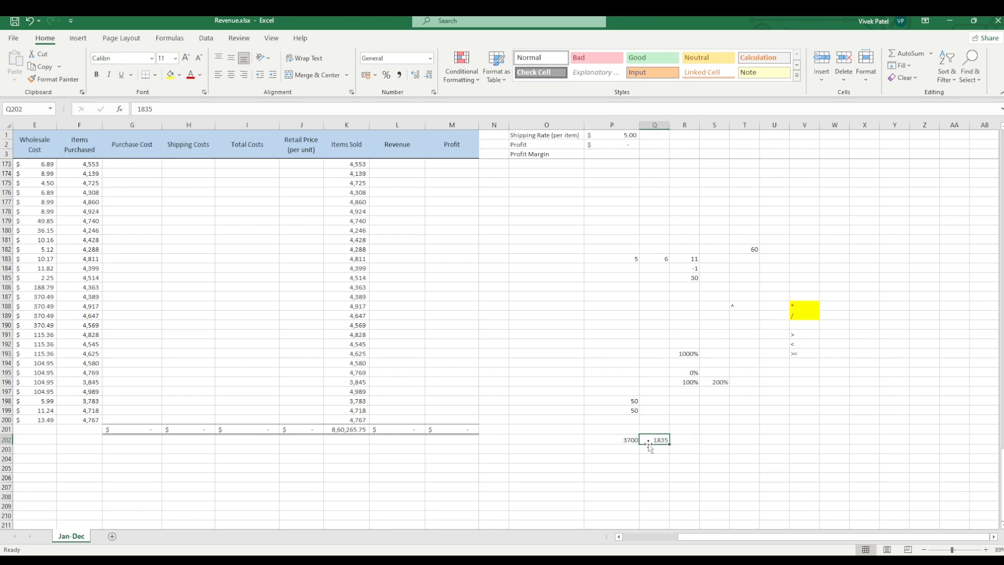
click(619, 440)
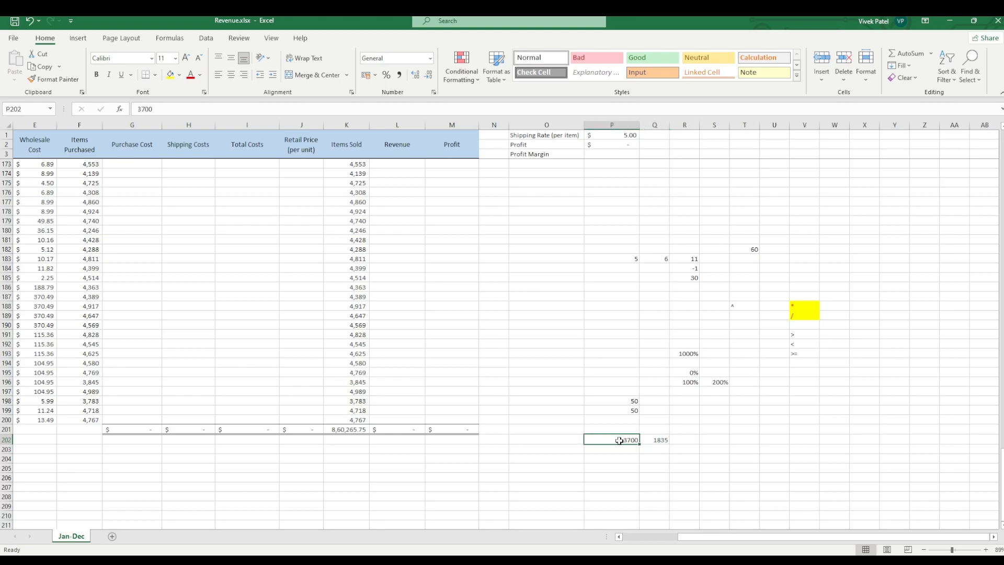
click(691, 443)
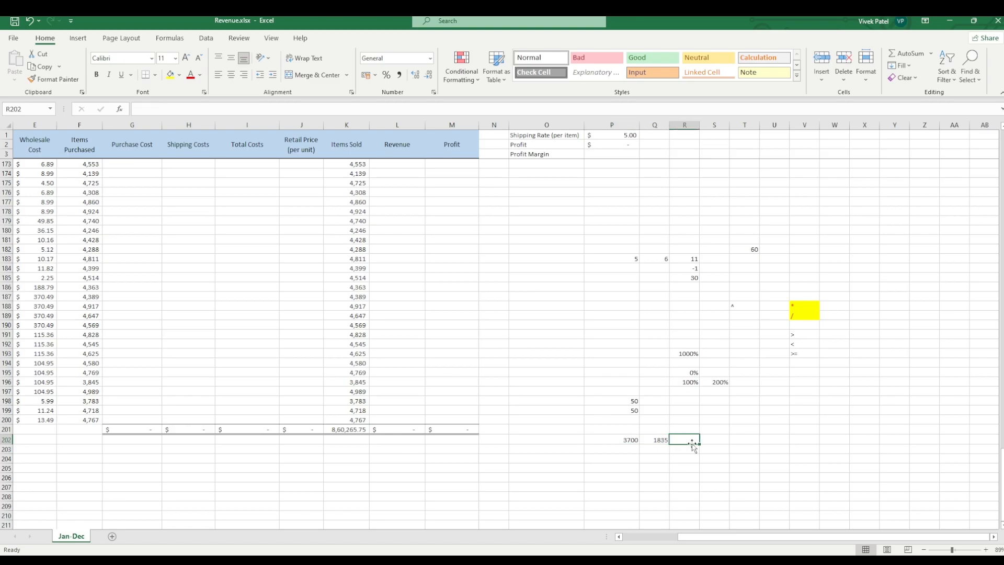
text(18)
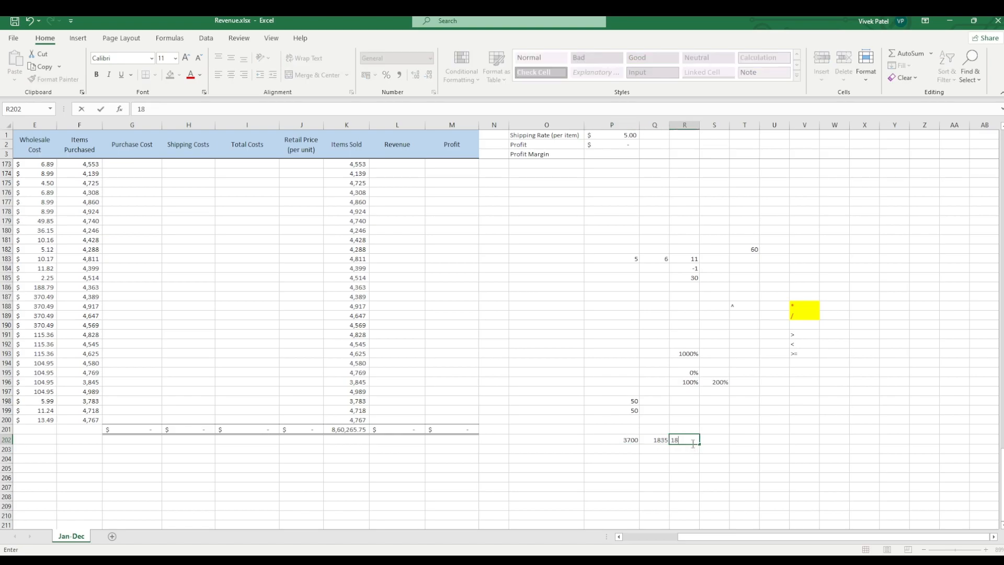
text(35/3700)
click(136, 110)
text(=)
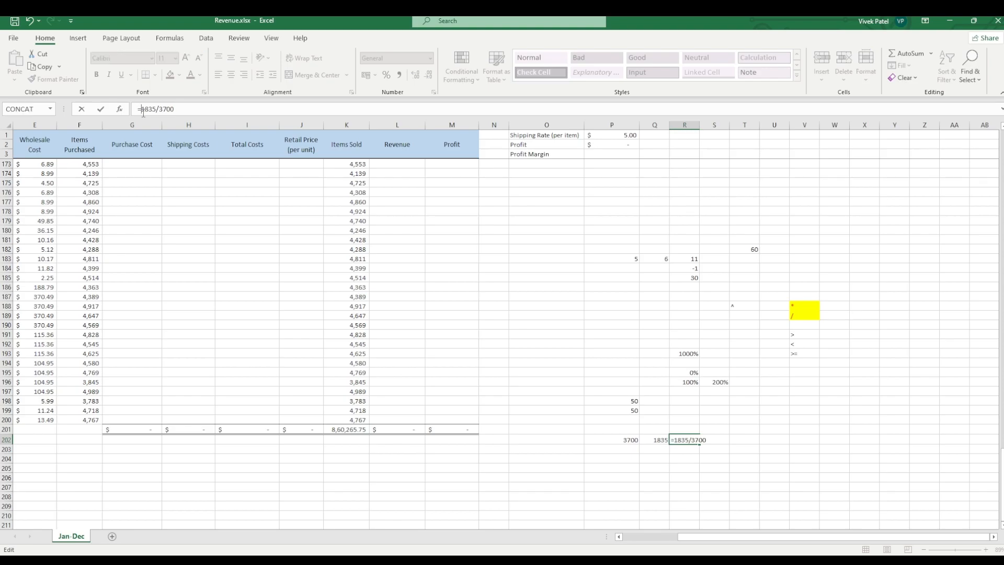
key(Return)
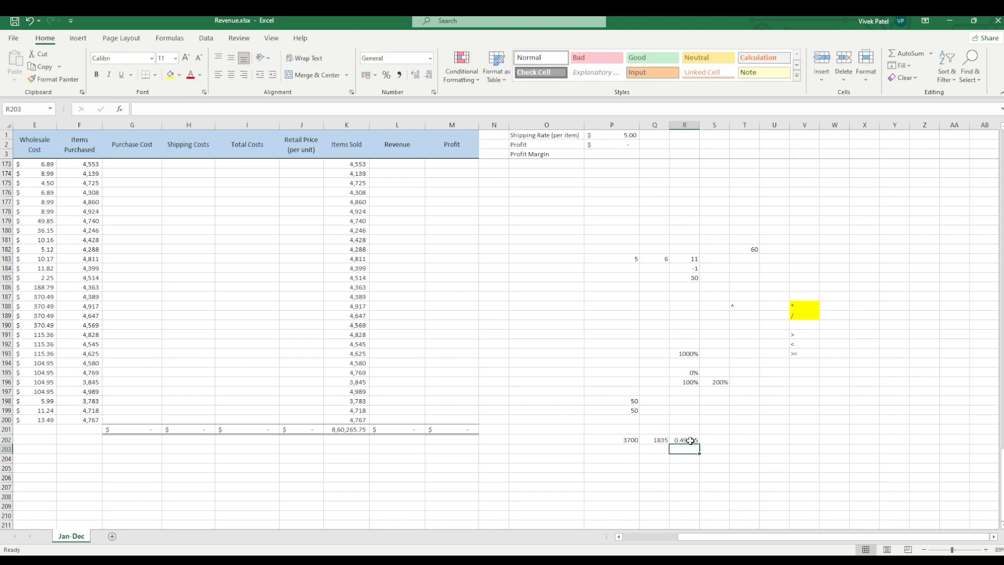
Step: Apply the percentage format to the division result in cell R202
click(690, 440)
click(385, 77)
click(689, 476)
click(688, 449)
click(680, 440)
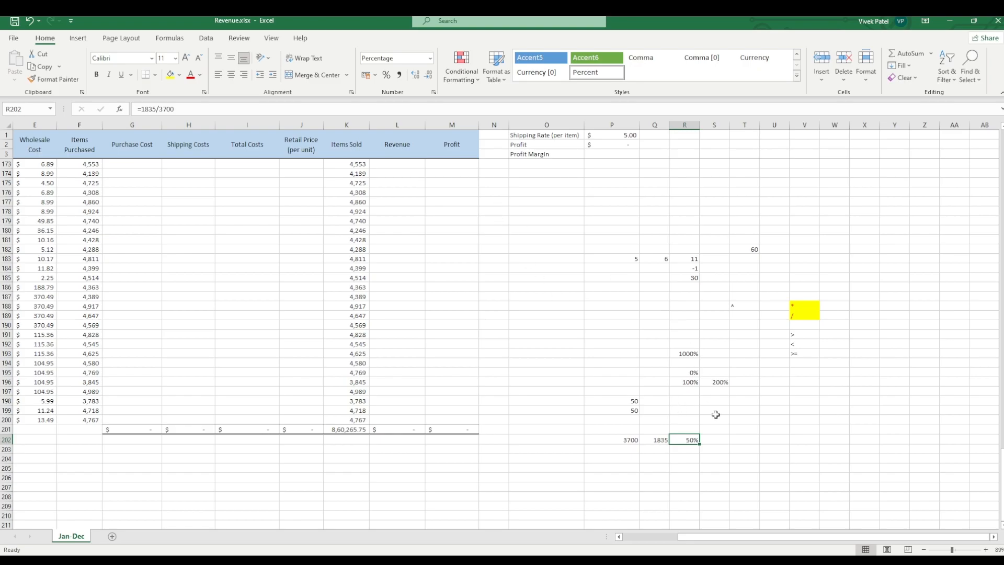
Step: Enter the formula =Q202/P202*100 in cell R203 and compare it with the formula in R202
click(688, 450)
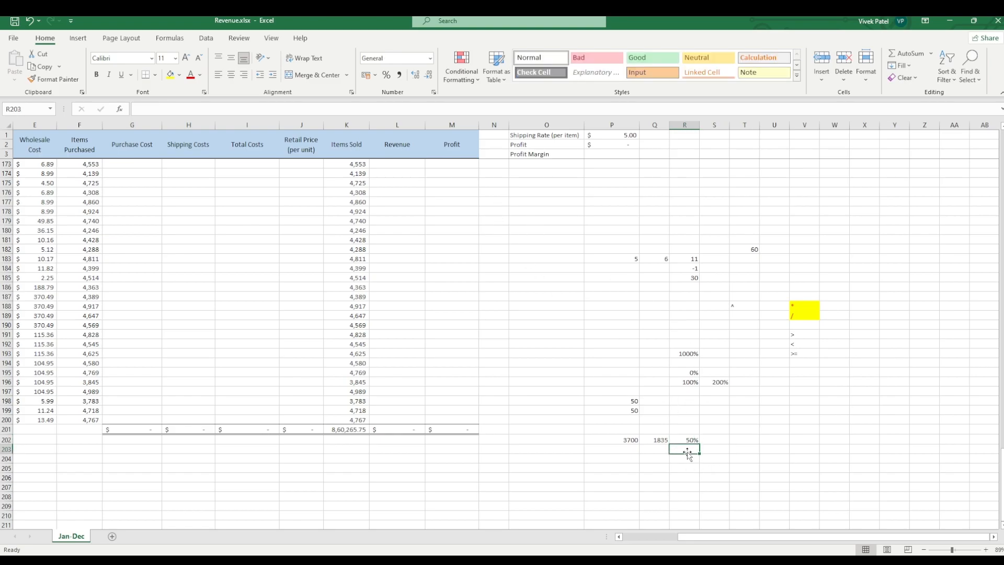
text(=)
click(657, 444)
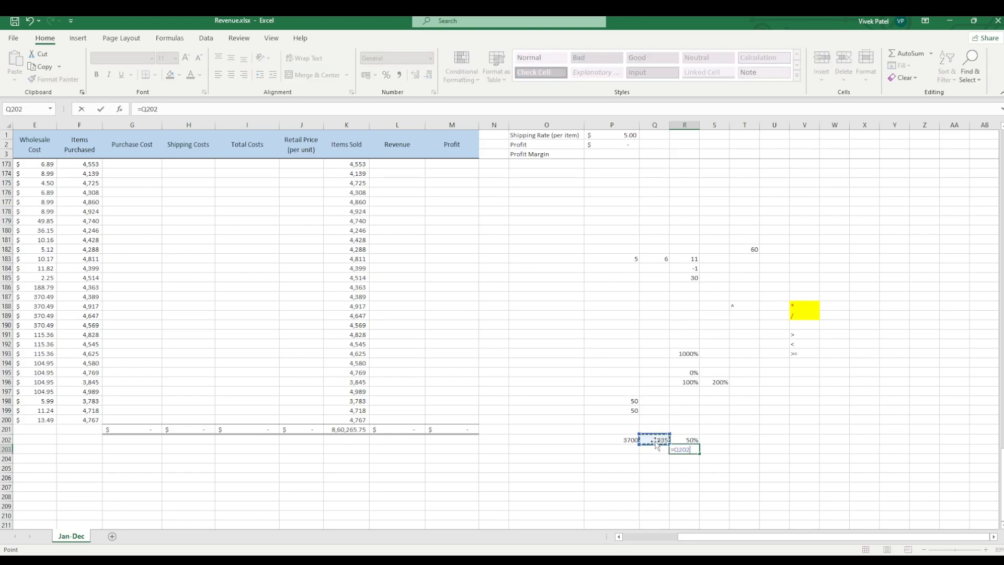
text(/)
click(630, 444)
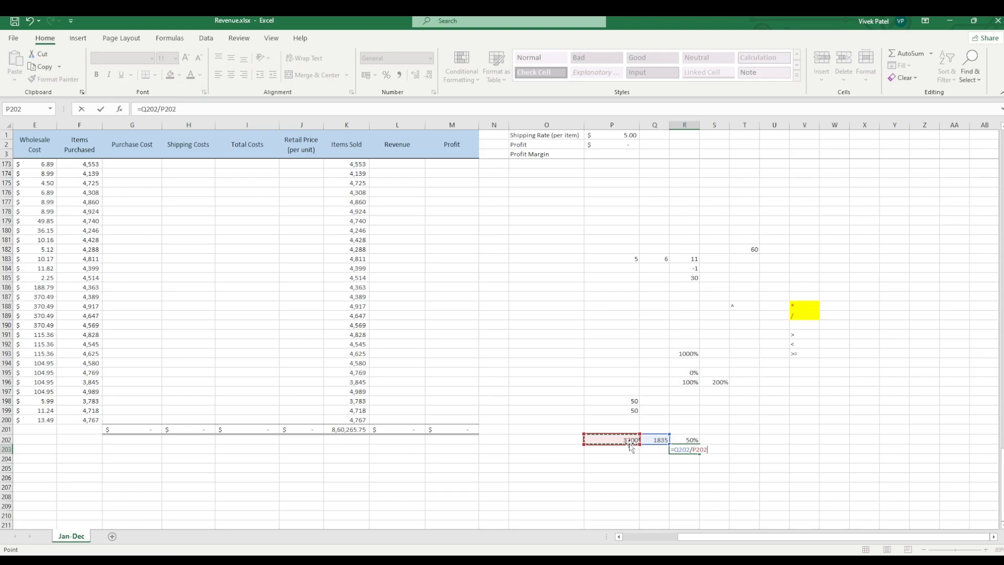
text(*10)
key(Return)
click(679, 480)
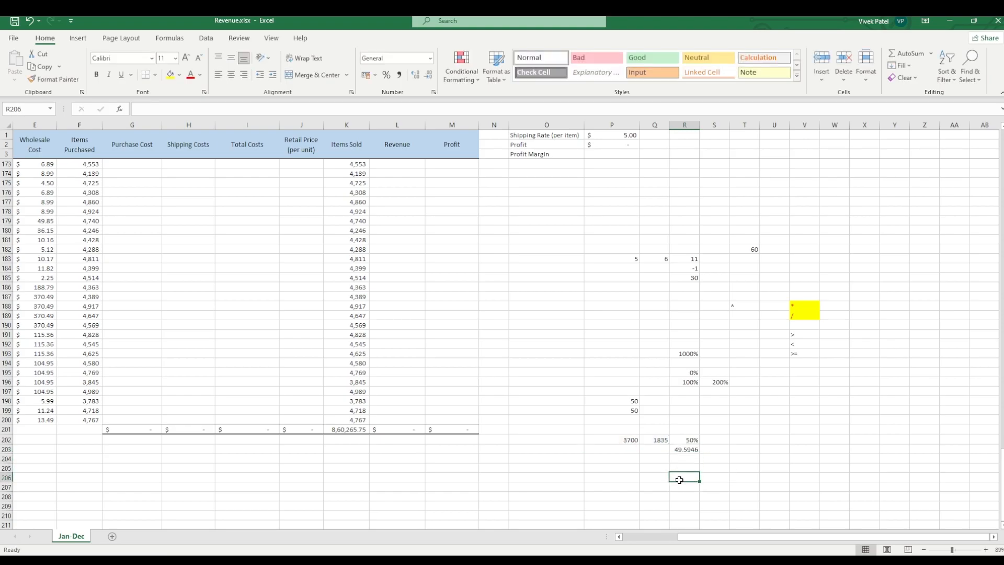
click(682, 450)
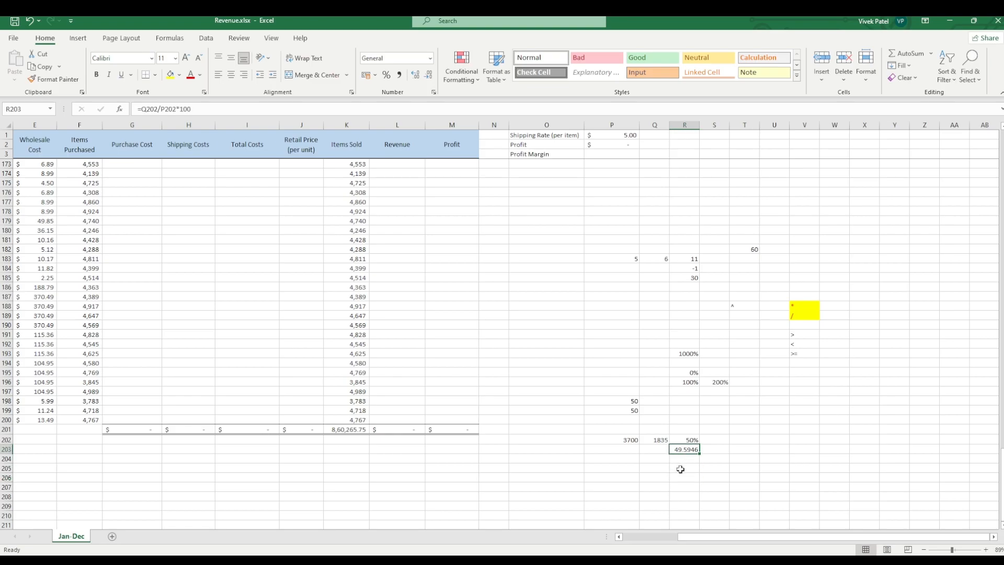
click(692, 439)
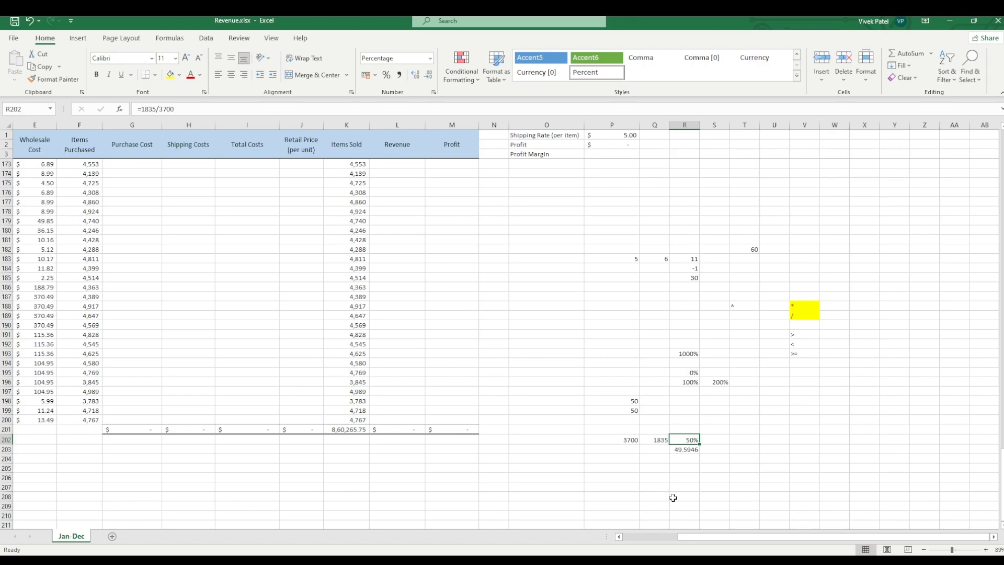
Step: Enter 500 in cell P206 and the formula =P206*110% in cell Q206 to increase it by ten percent
click(630, 477)
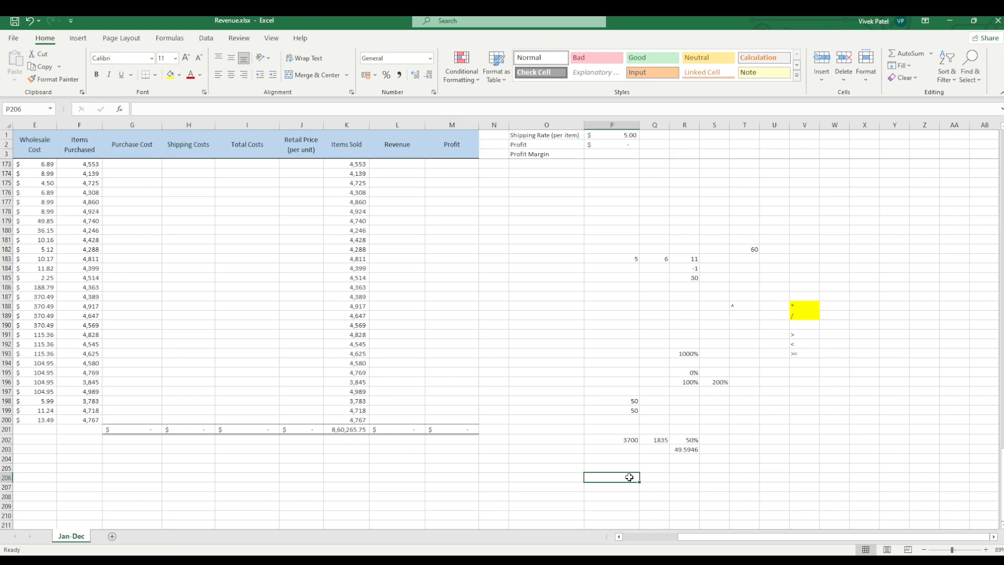
text(5000)
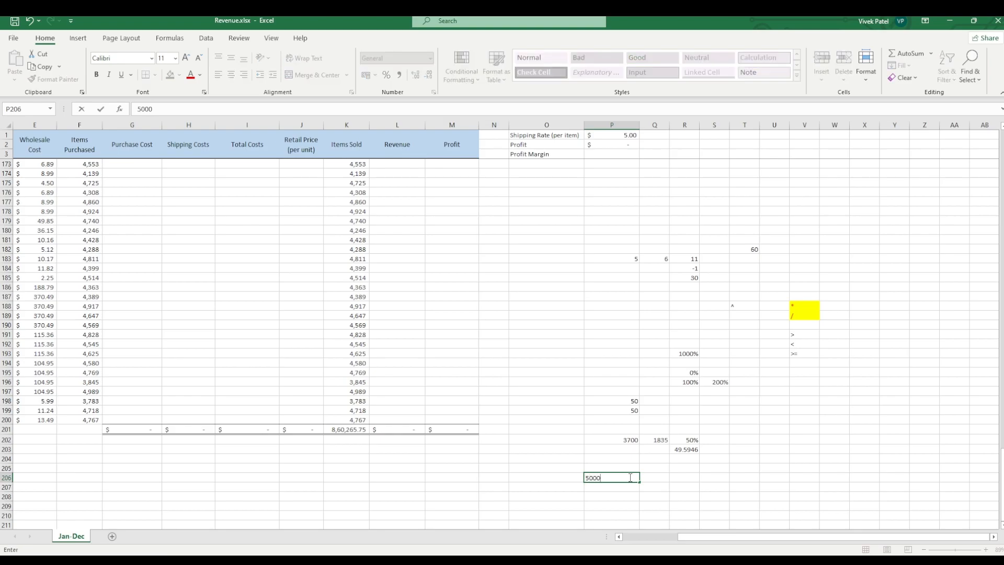
key(Tab)
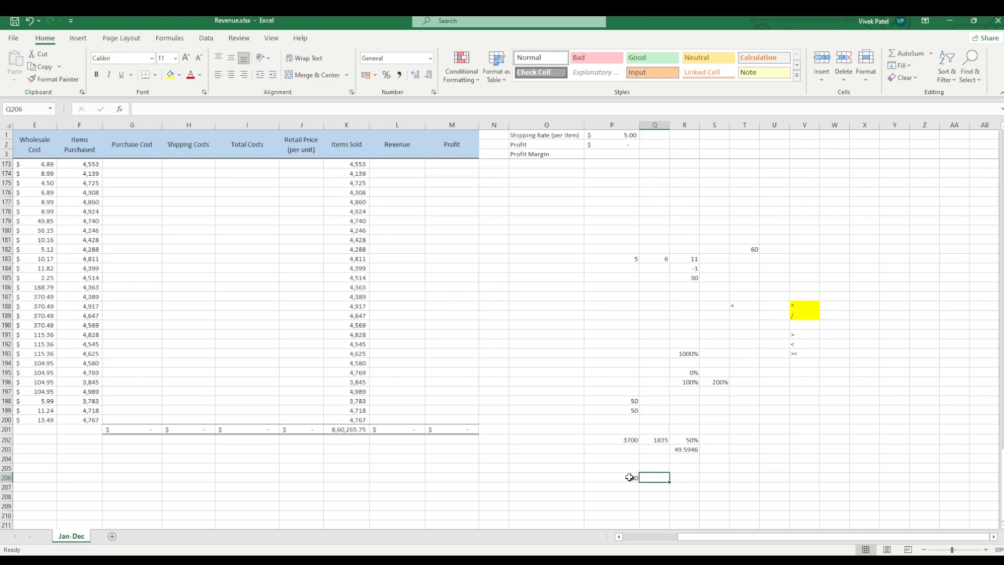
text(=5)
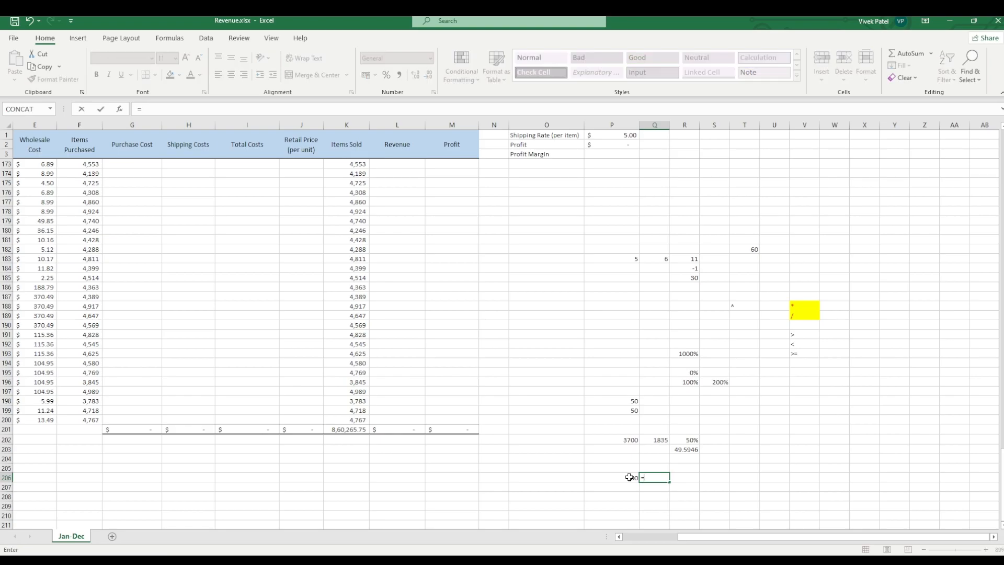
click(629, 477)
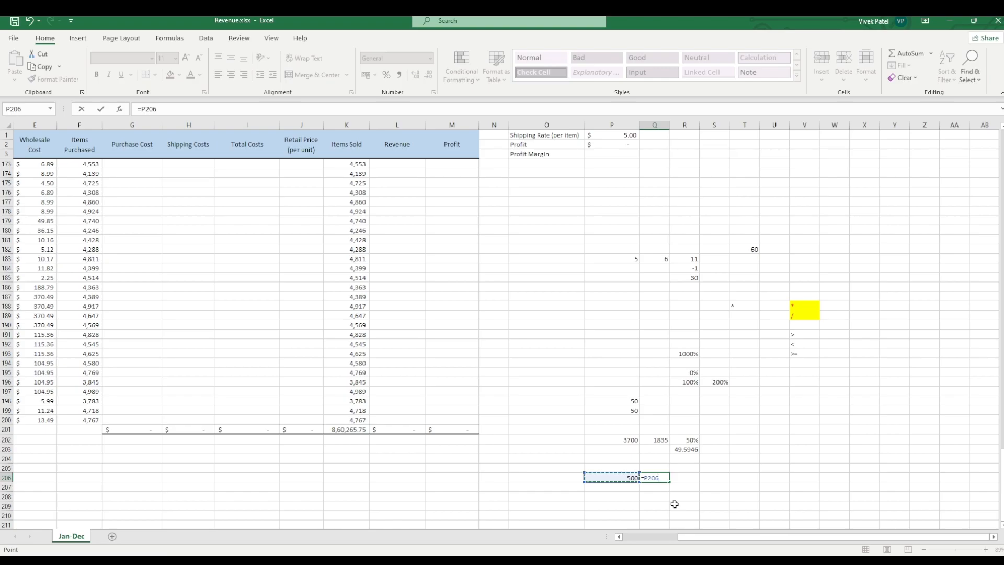
text(*110%)
key(Return)
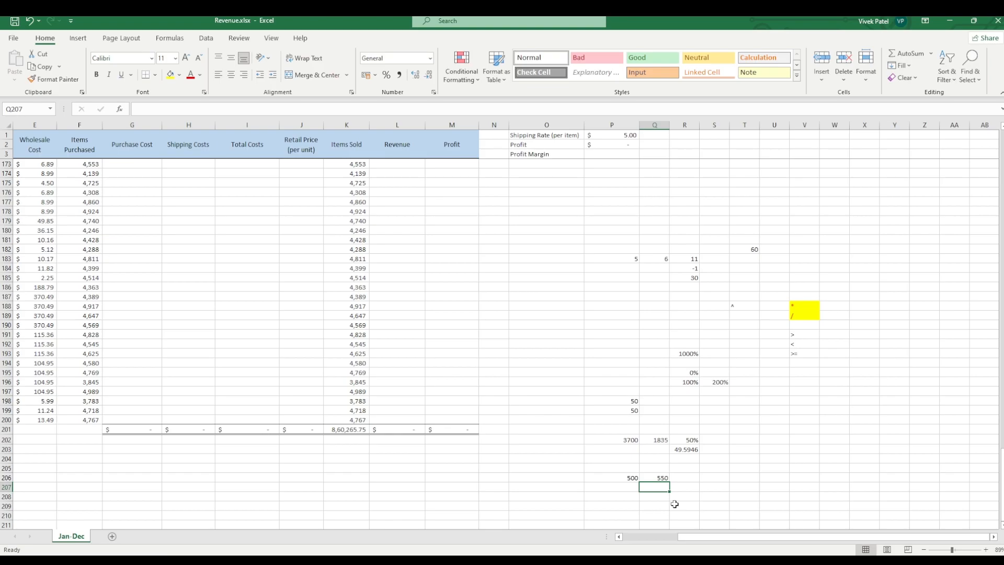
Step: Enter the formula =500+500*0.1 in cell R208 and compare it with the formula in Q206
click(682, 490)
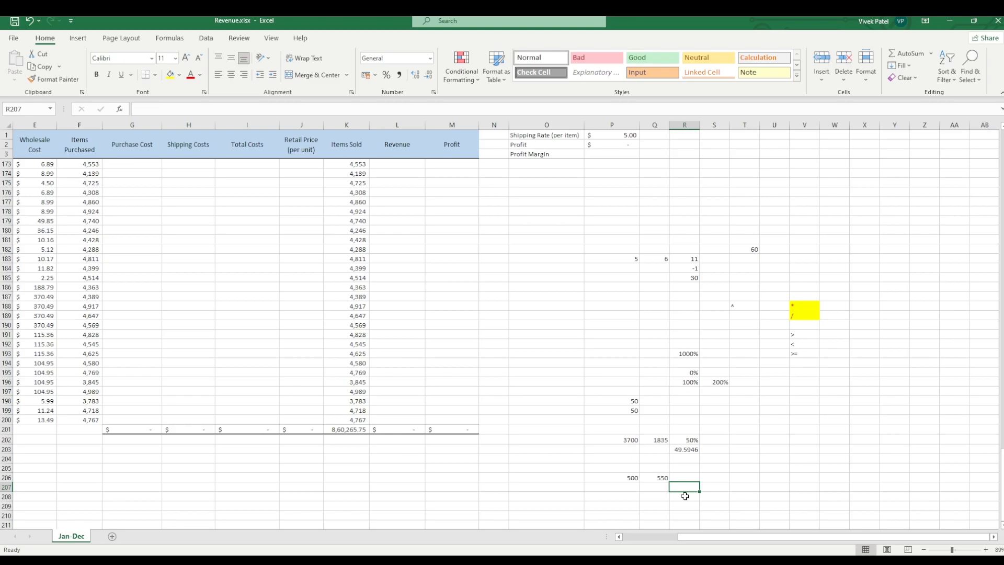
click(659, 478)
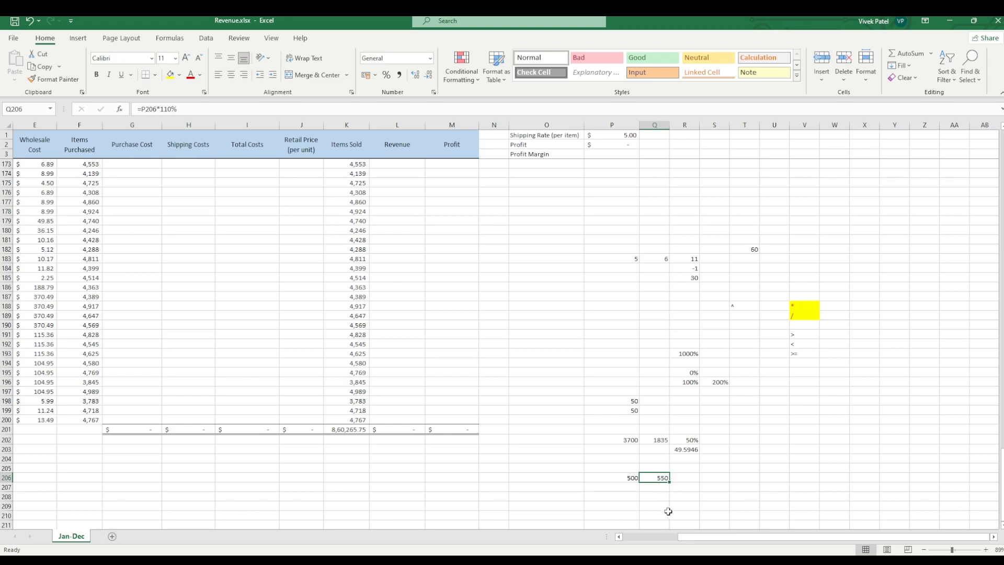
click(687, 495)
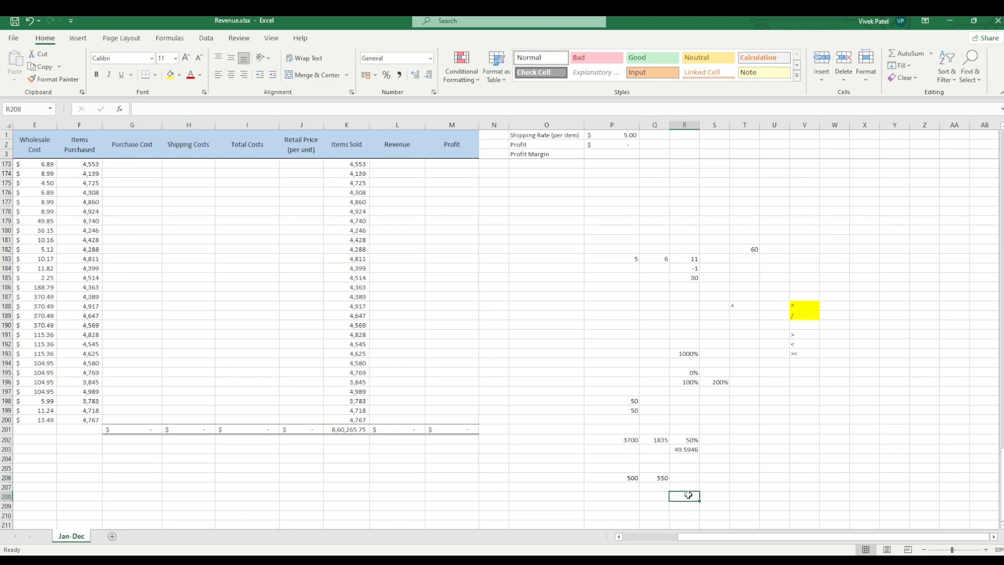
text(=)
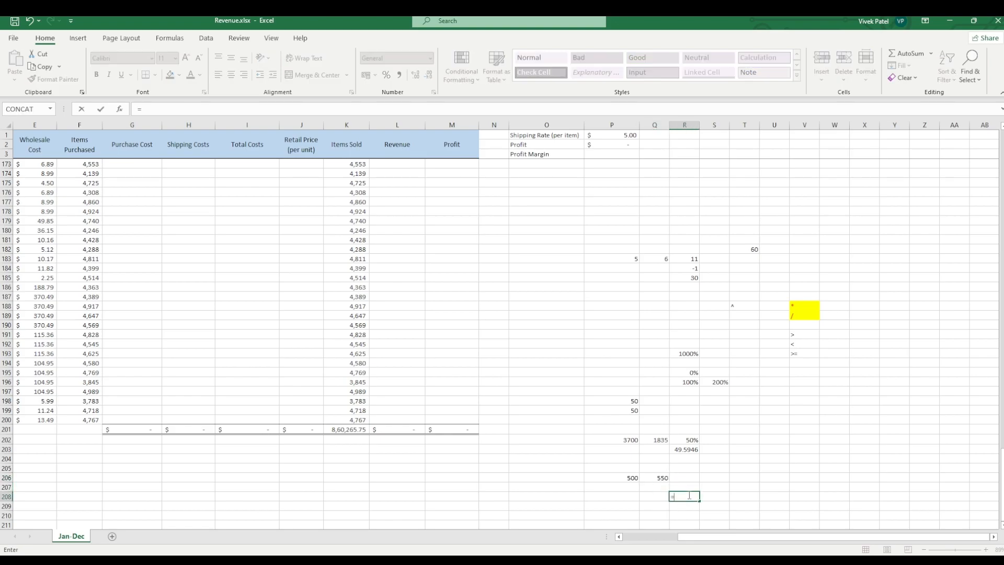
text(500+500*100)
key(BackSpace)
key(BackSpace)
text(0.1)
key(Return)
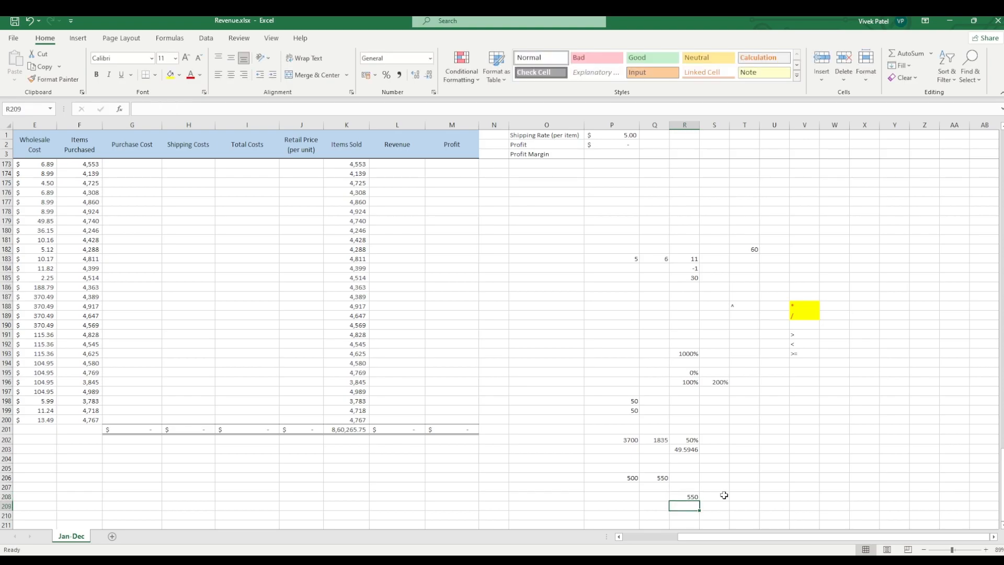
click(679, 495)
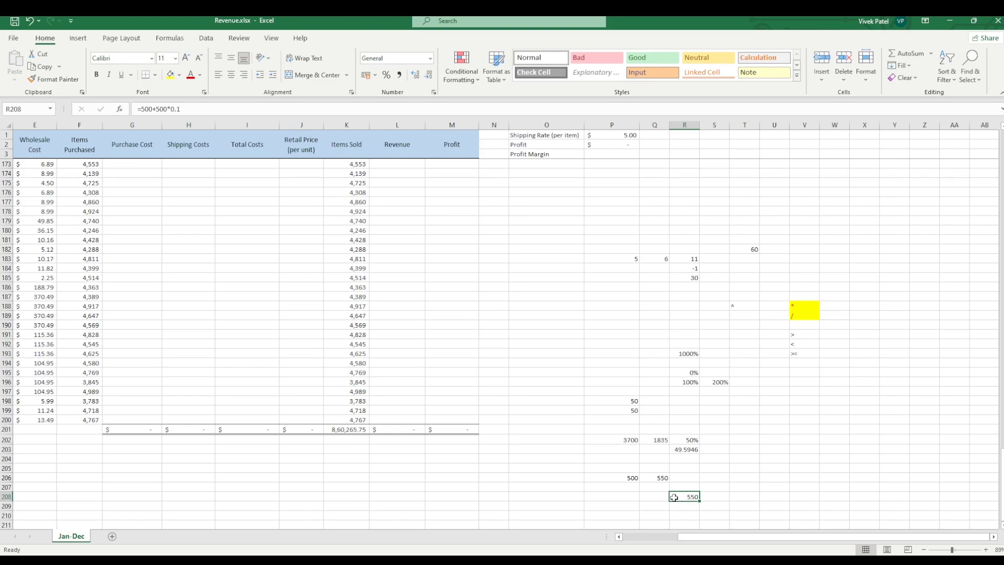
click(663, 478)
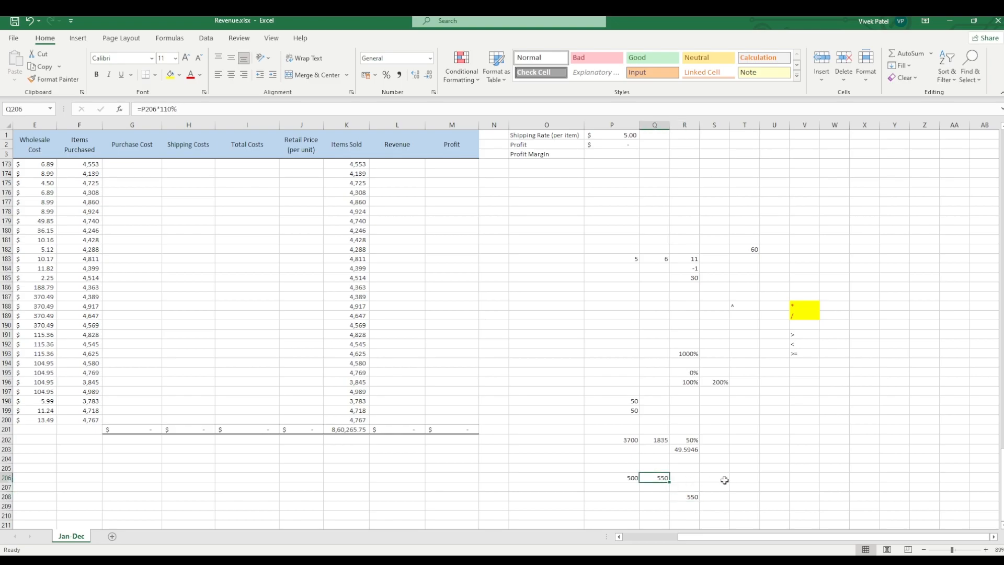
click(744, 476)
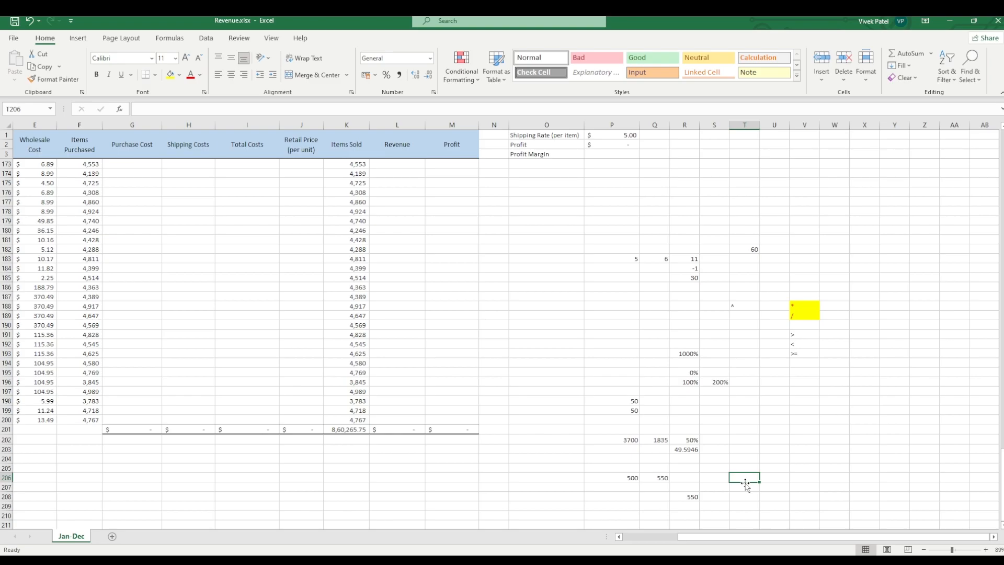
click(658, 495)
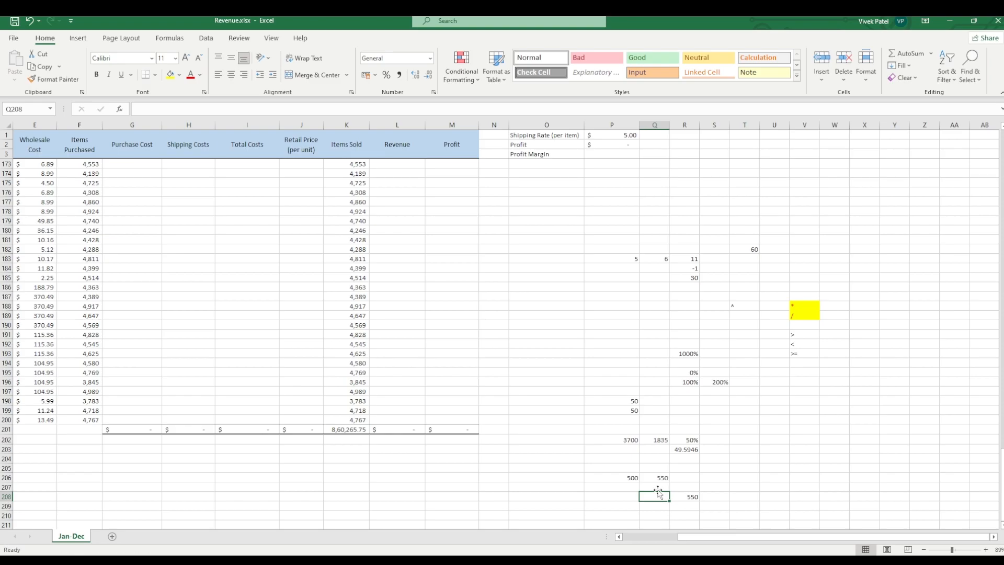
click(658, 486)
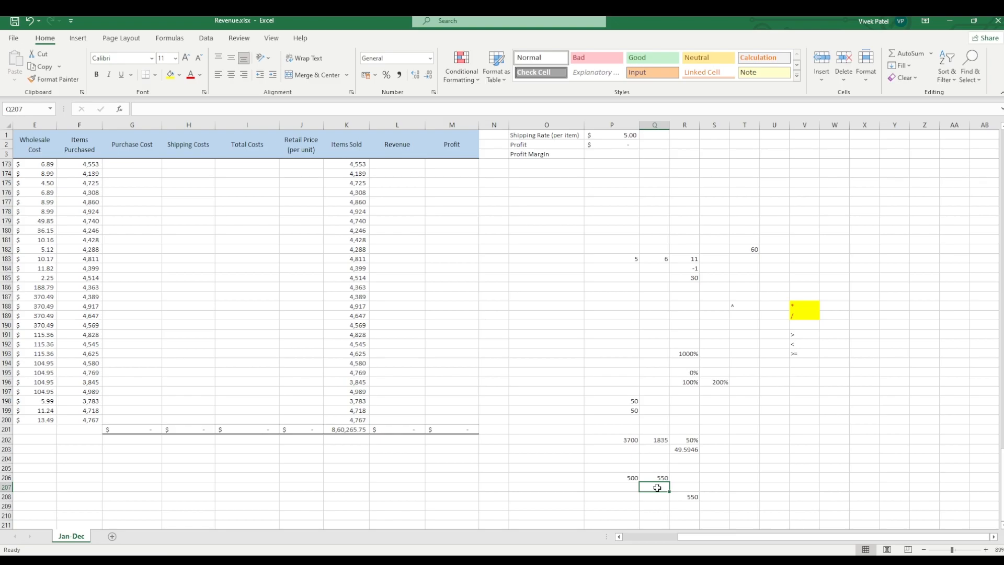
text(500)
key(Left)
key(Left)
click(658, 487)
key(BackSpace)
Step: Enter the formula =P206*95% in cell Q207 to reduce the P206 amount by five percent
text(=)
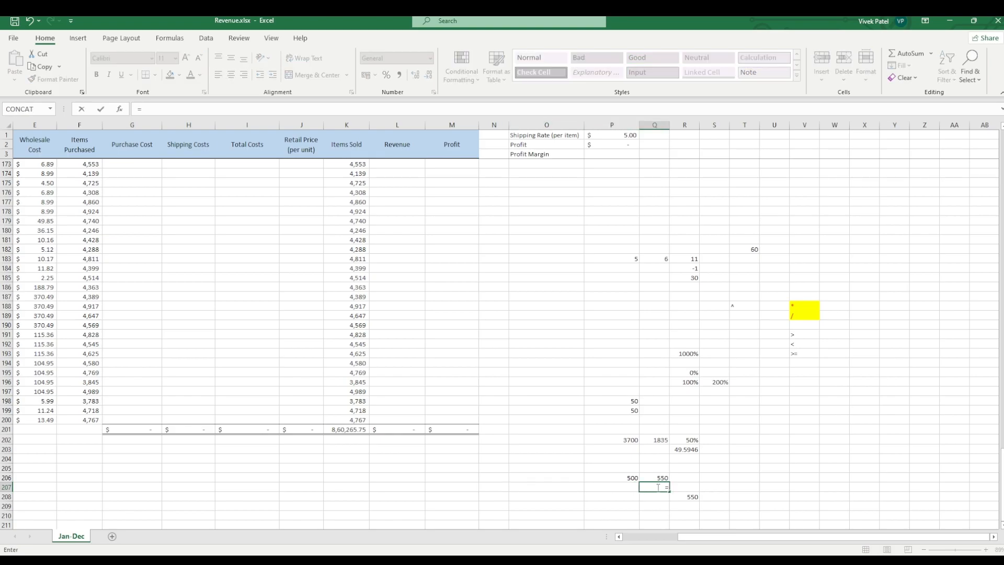
click(631, 477)
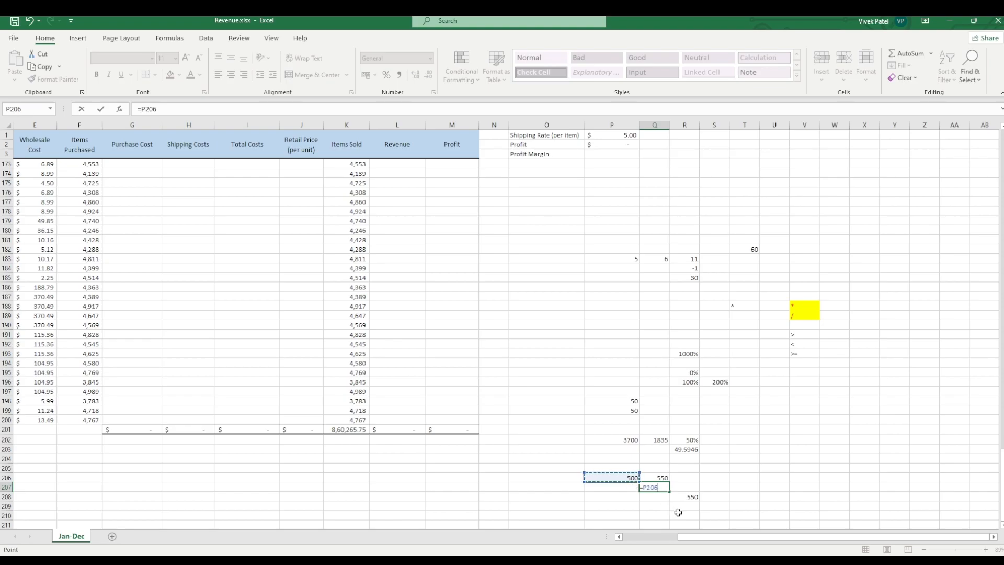
text(*95)
text(%)
key(Return)
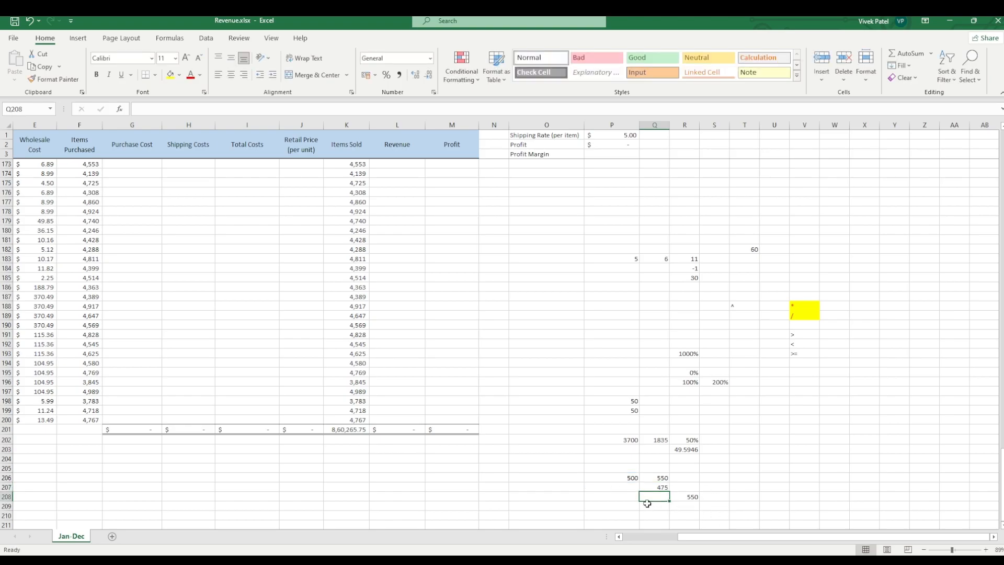
click(604, 505)
text(500)
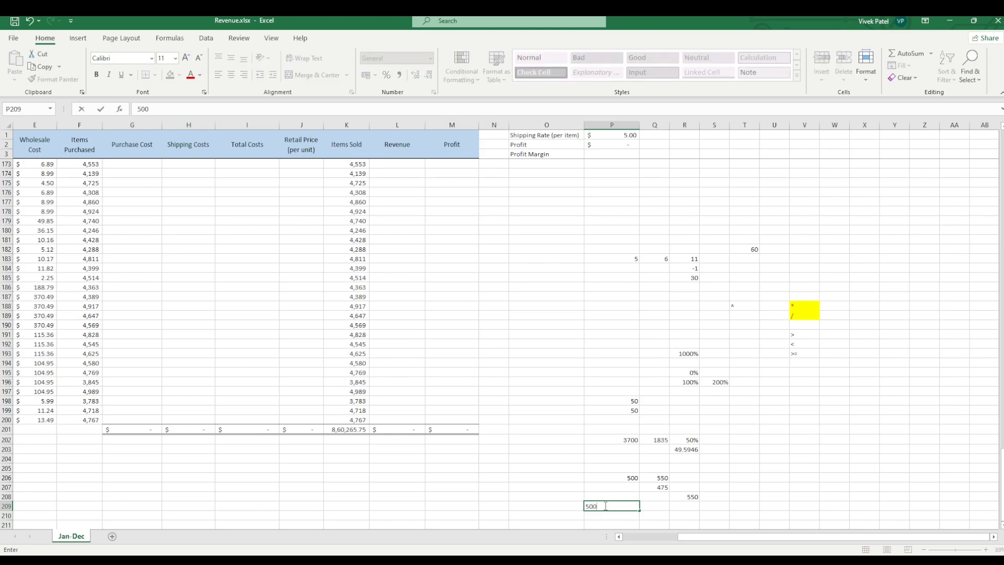
key(Left)
key(Left)
key(Right)
key(Right)
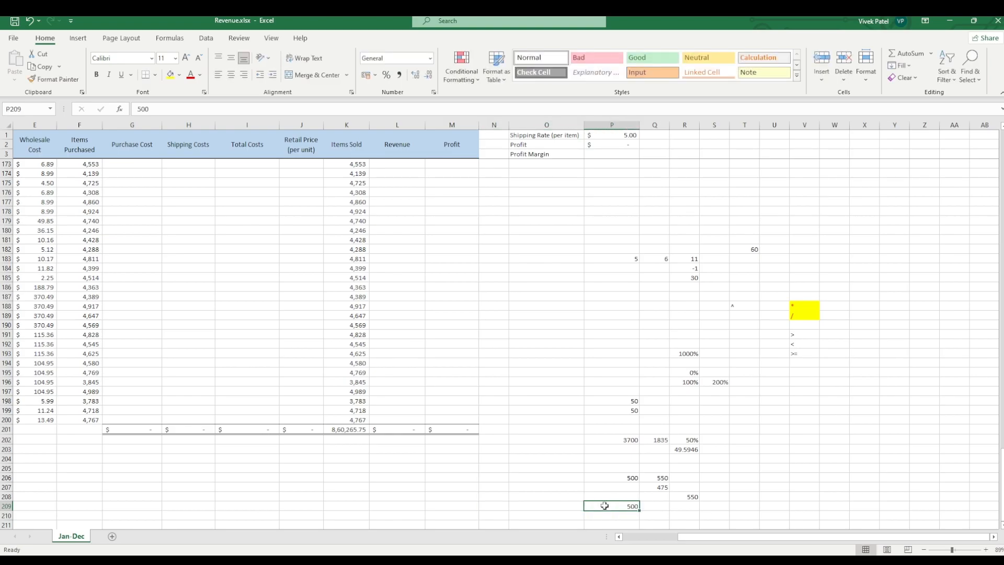
Step: Enter the formula =500*5% in cell P209 to calculate five percent of 500
text(=500)
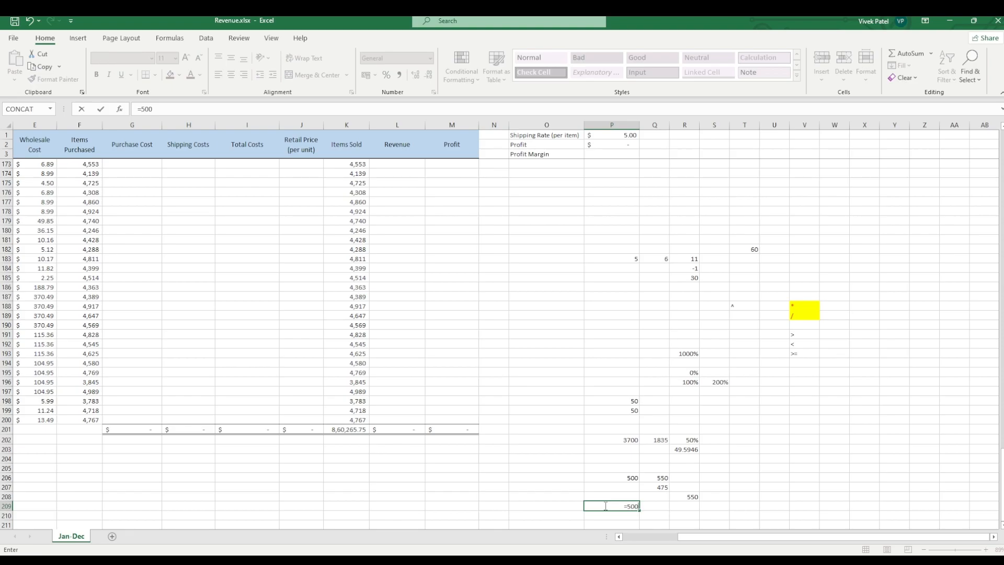
text(*5%)
key(Return)
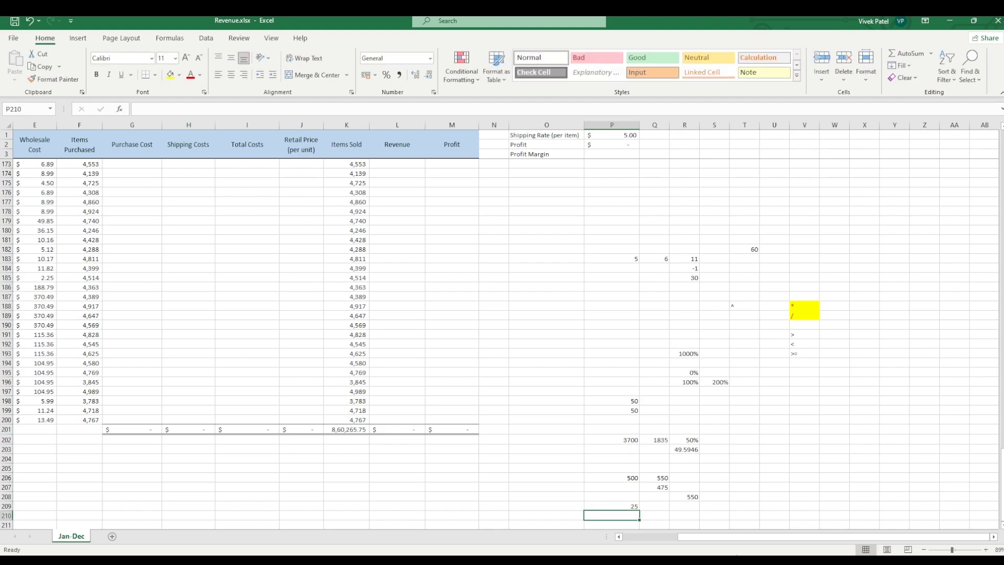
Step: Enter 1500 in cell W202 and 2000 in cell X202
click(662, 503)
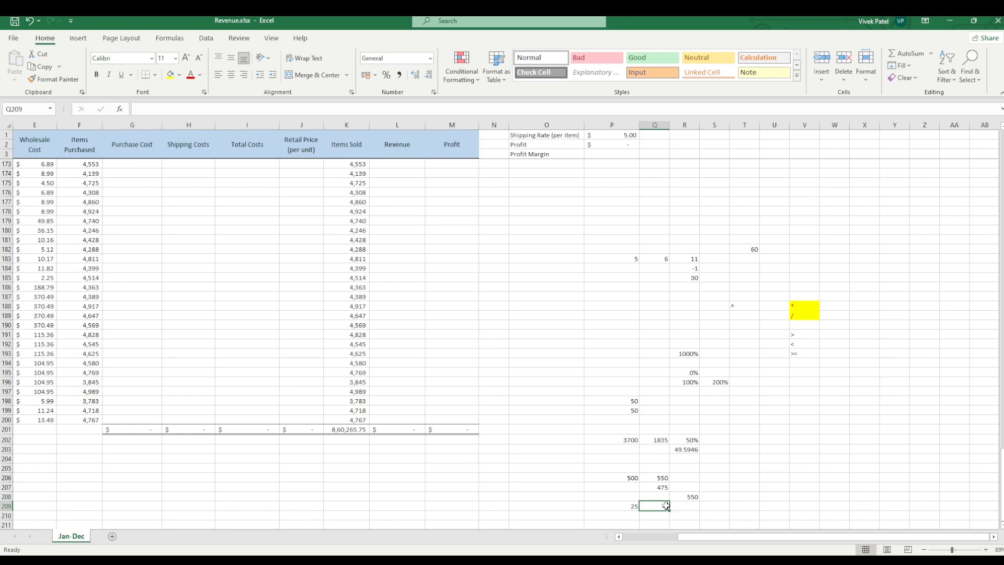
click(833, 439)
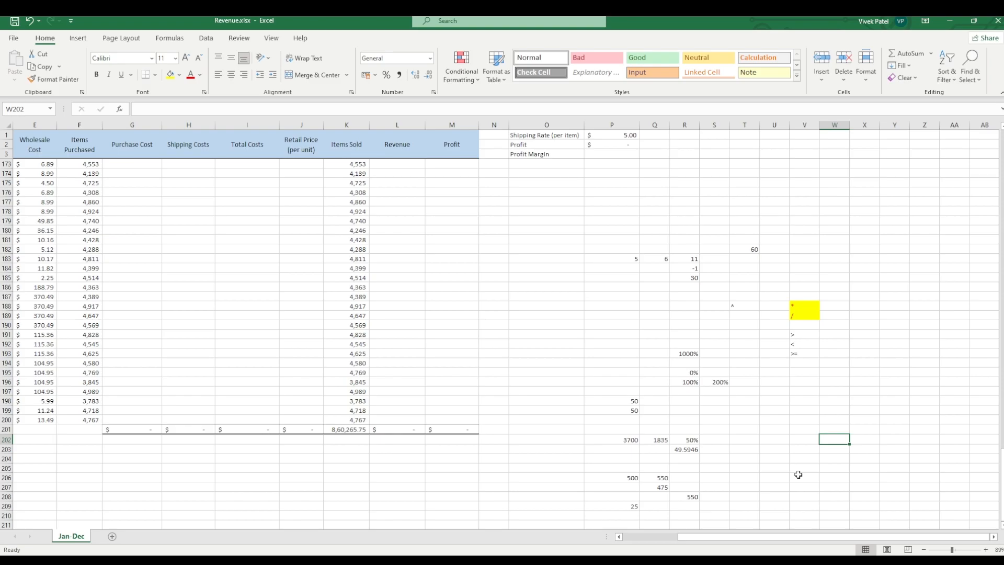
text(1500)
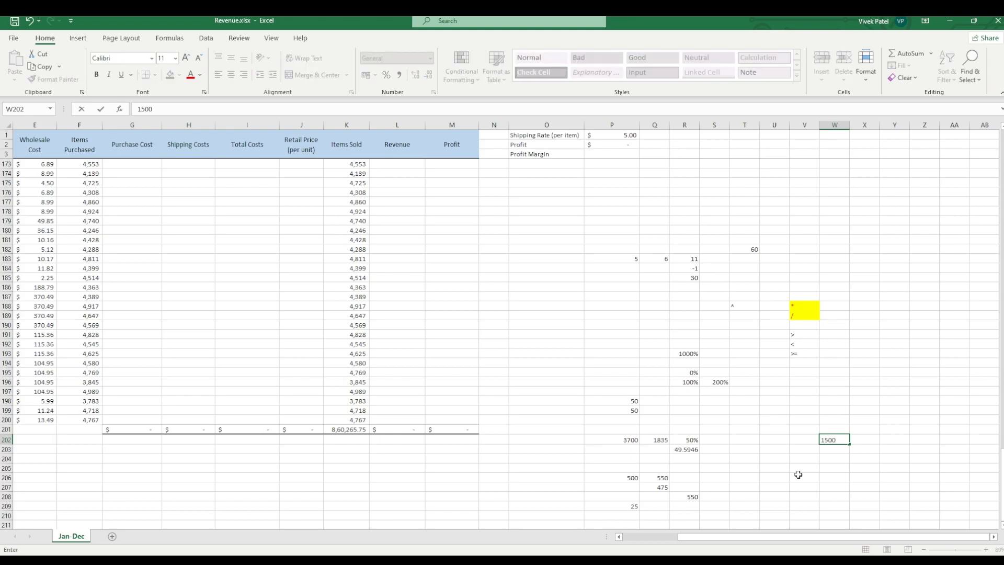
key(Tab)
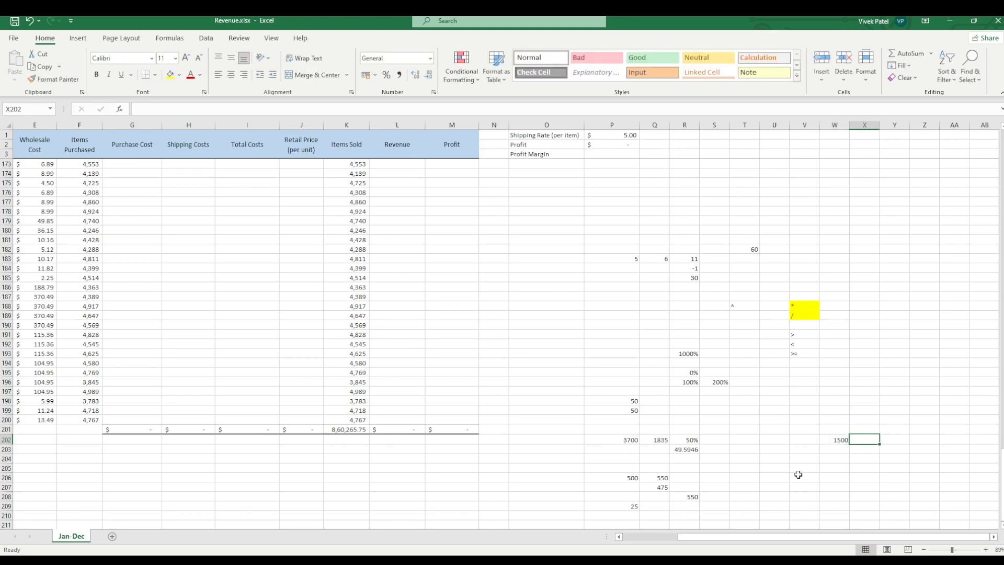
text(2000)
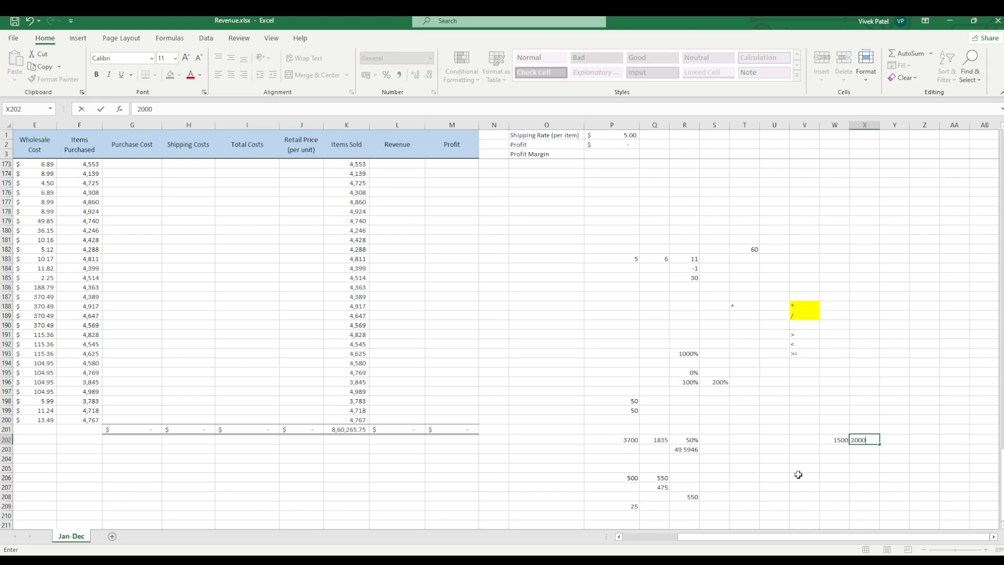
key(Tab)
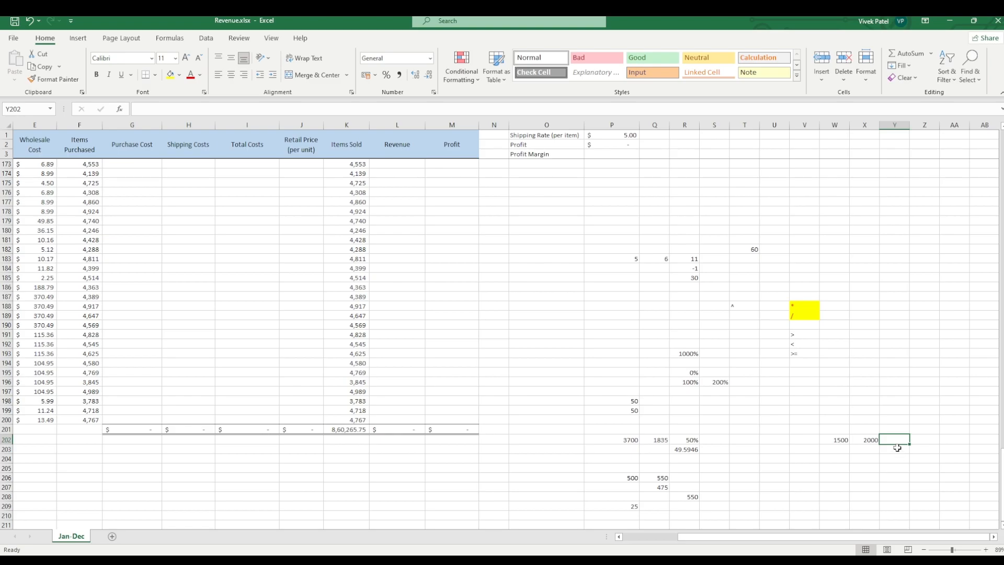
Step: Enter the formula =X202-W202/W202 in cell Y202, referencing the two numbers beside it
text(=)
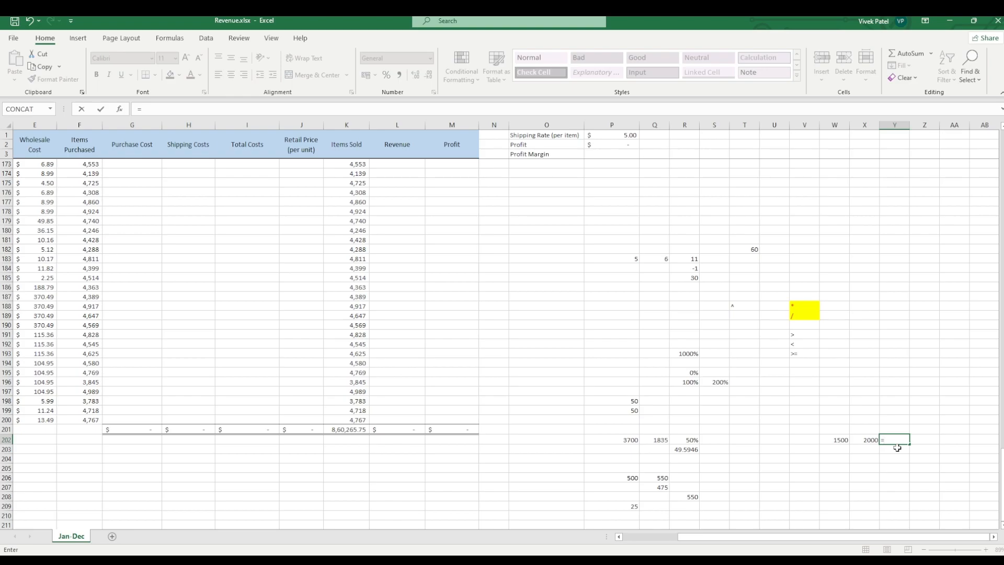
click(865, 440)
text(-)
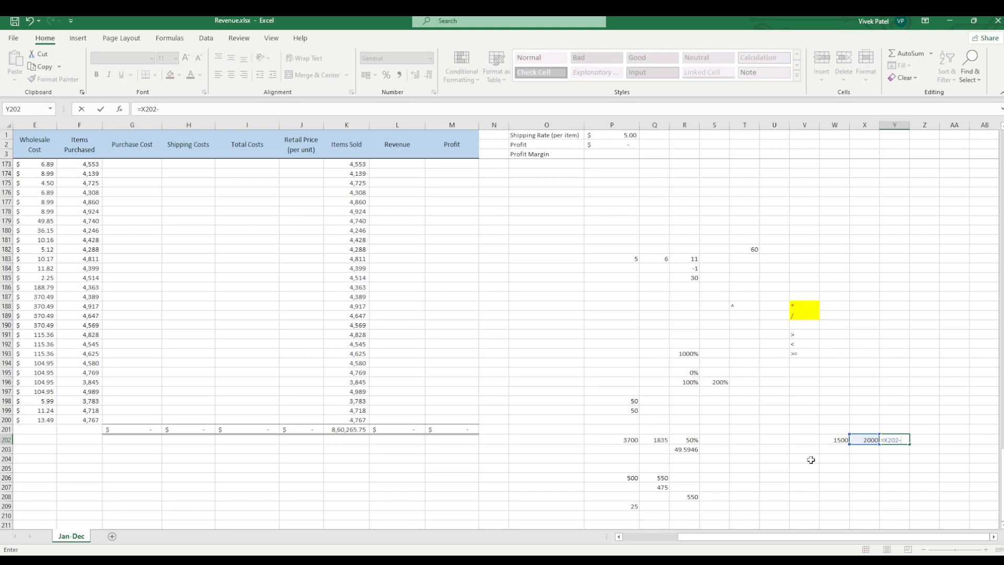
click(825, 439)
text(/)
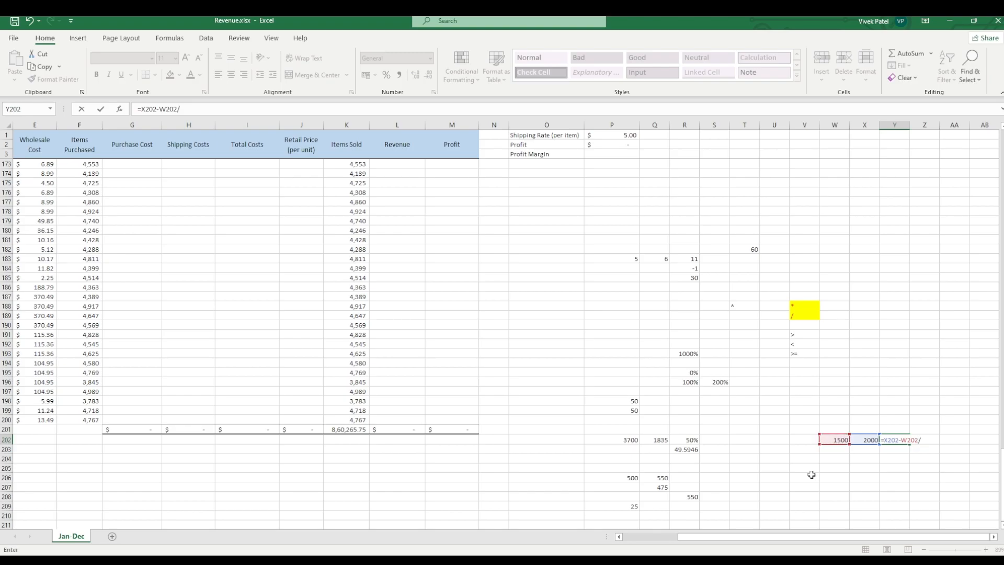
click(829, 441)
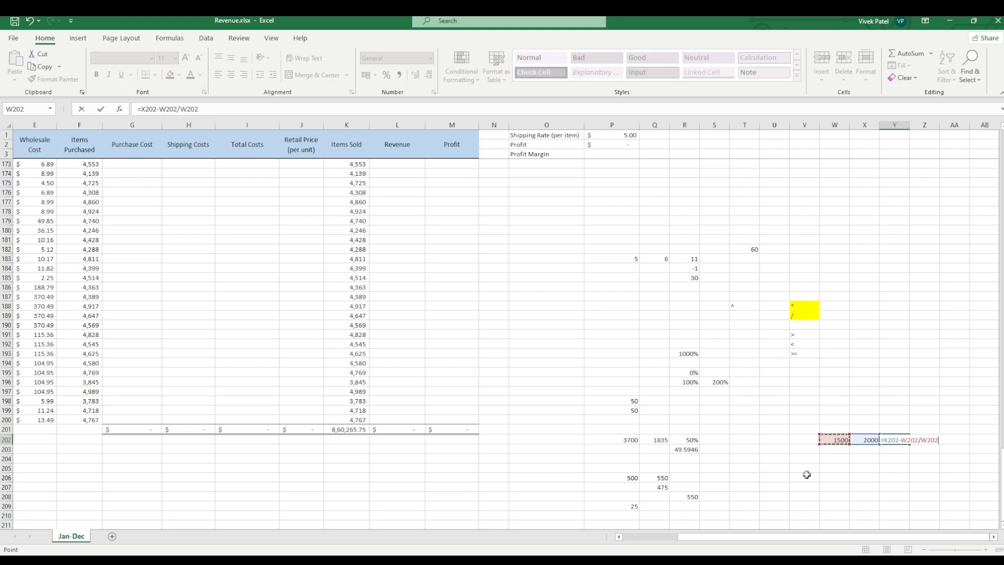
key(Return)
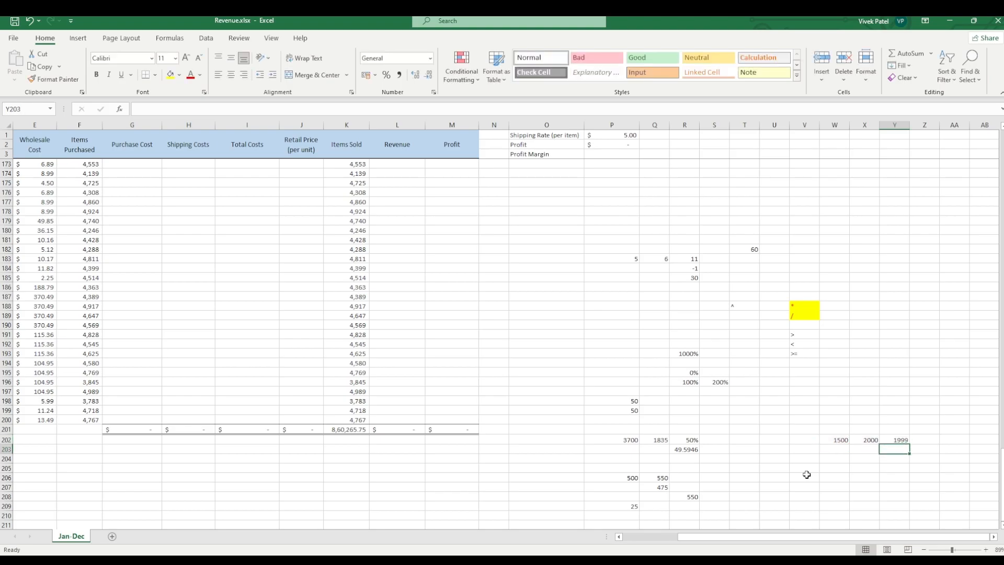
Step: Correct the percentage change formula in cell Y202 to =(X202-W202)/W202 so the subtraction is calculated first
click(902, 440)
double_click(904, 440)
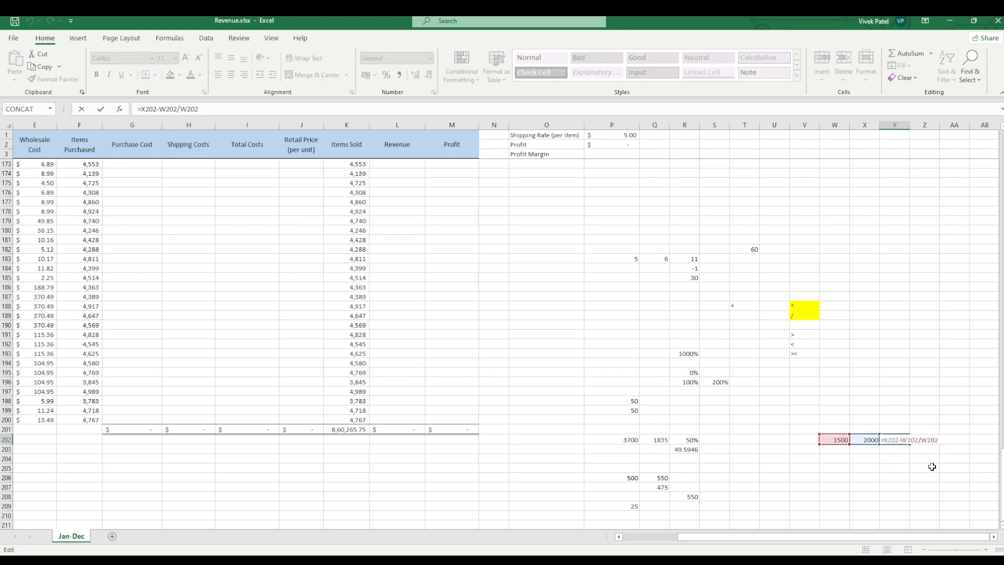
click(920, 441)
text())
text(()
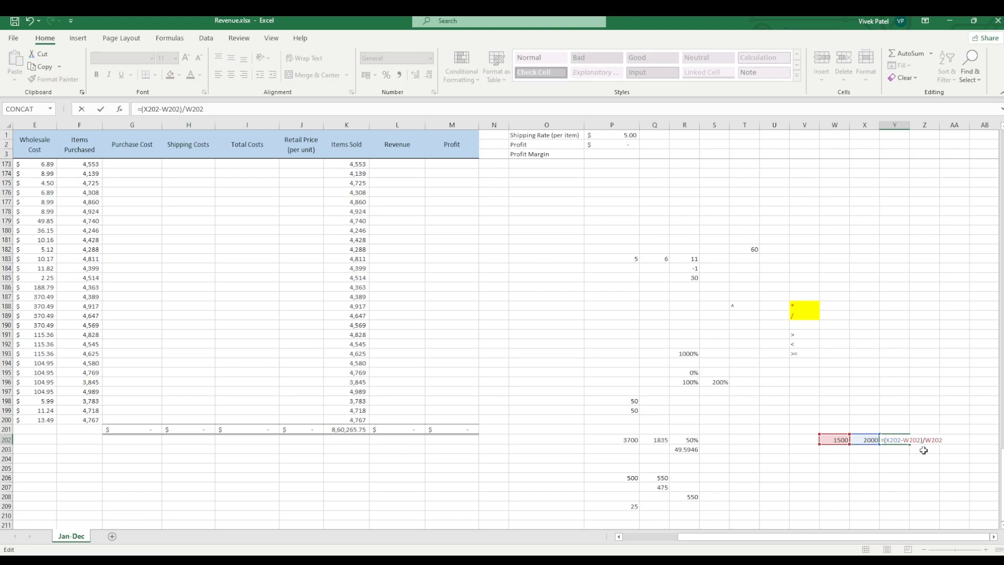
key(Return)
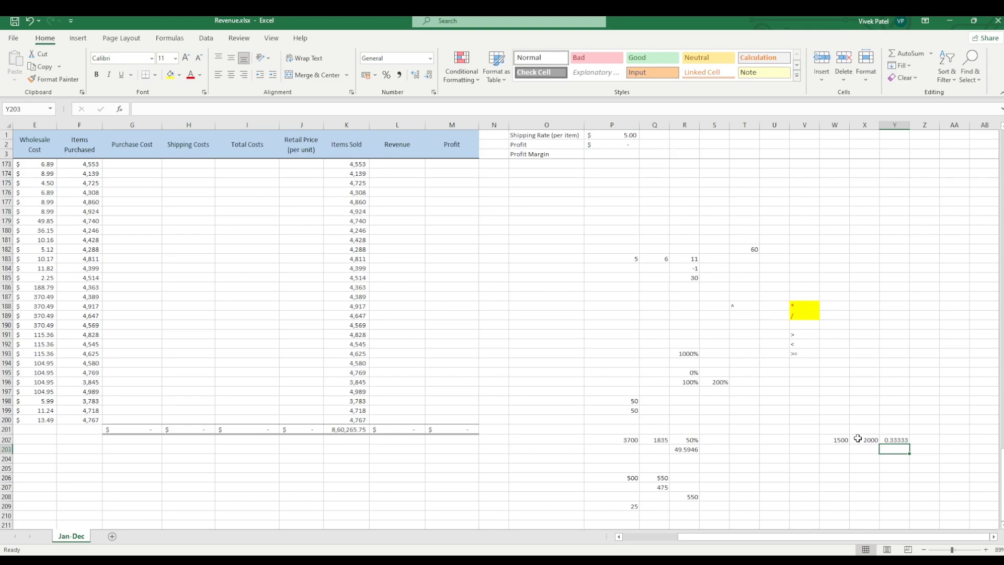
Step: Format the percentage change result in cell Y202 as a percentage
click(883, 440)
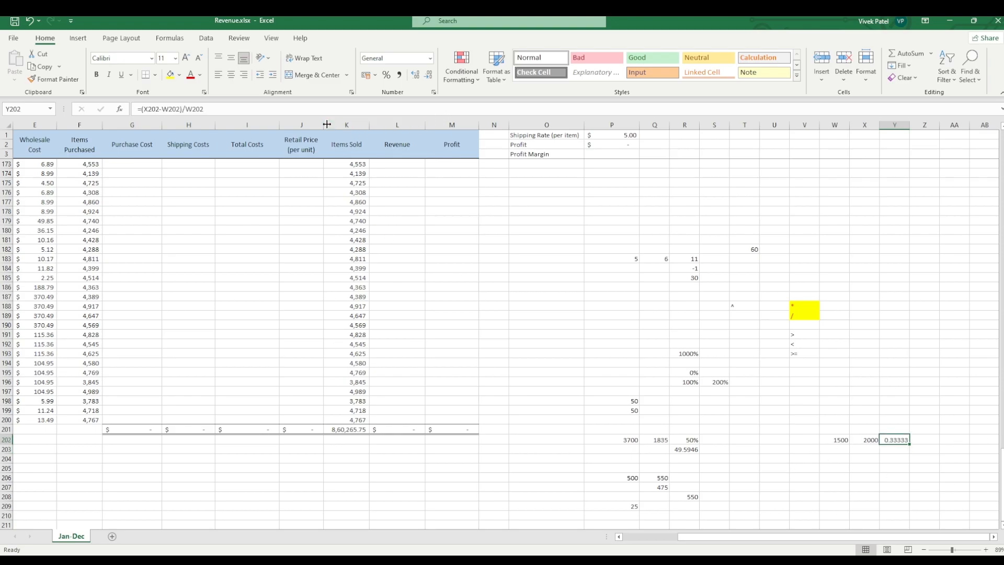
click(387, 76)
click(900, 440)
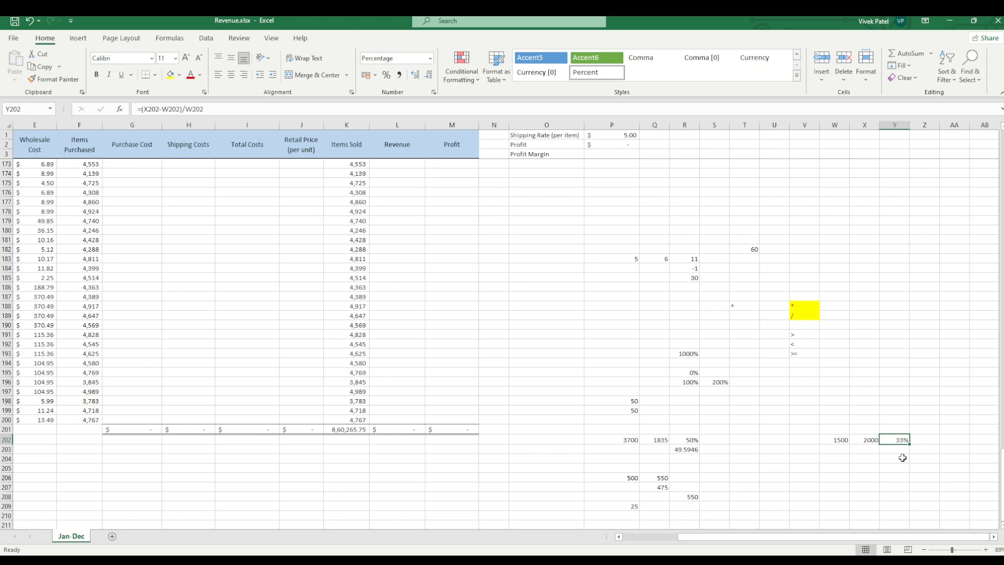
Step: Enter the note "revenu-cost" in cell X194 as the profit calculation
click(865, 361)
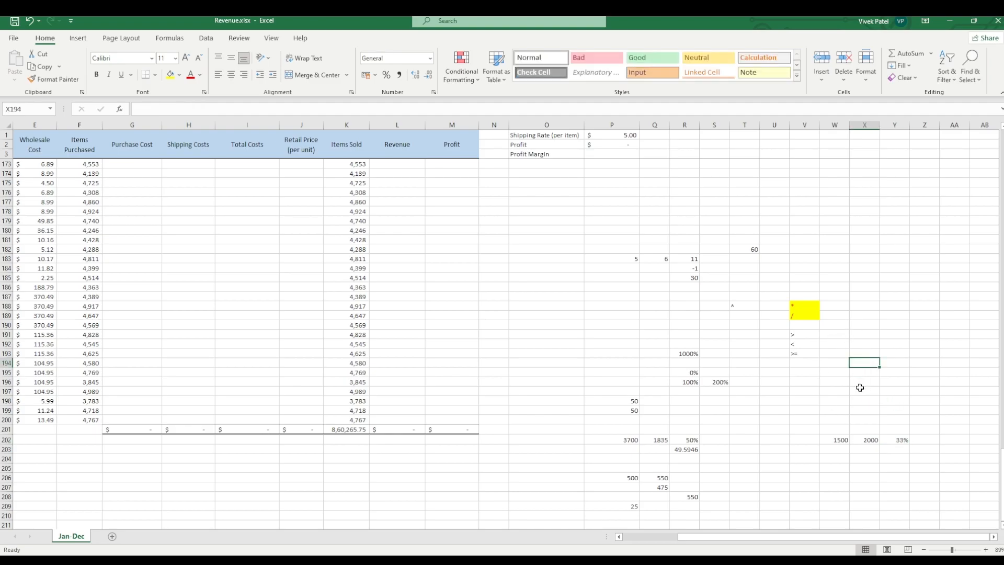
text(revenu-cost)
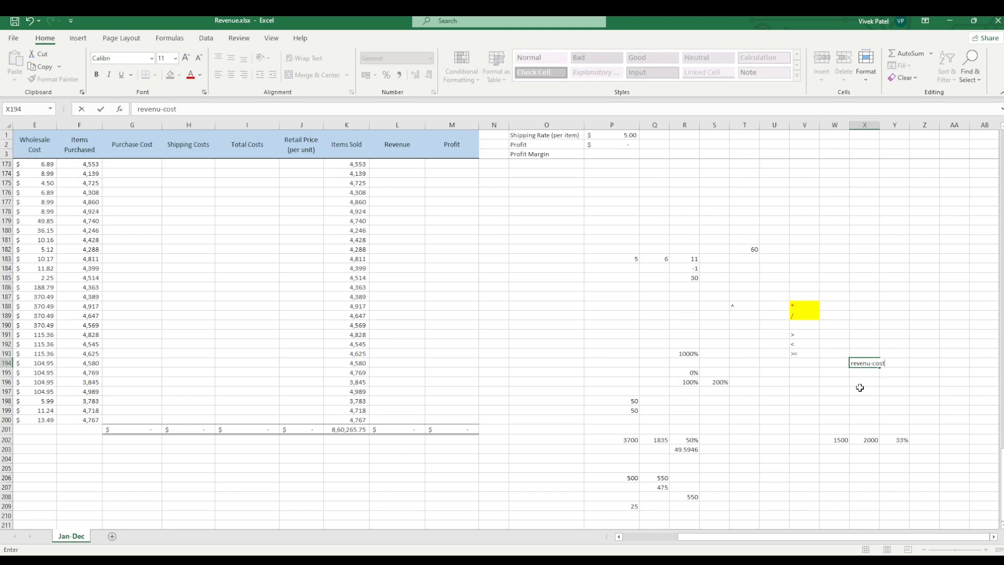
key(Tab)
key(Down)
key(Left)
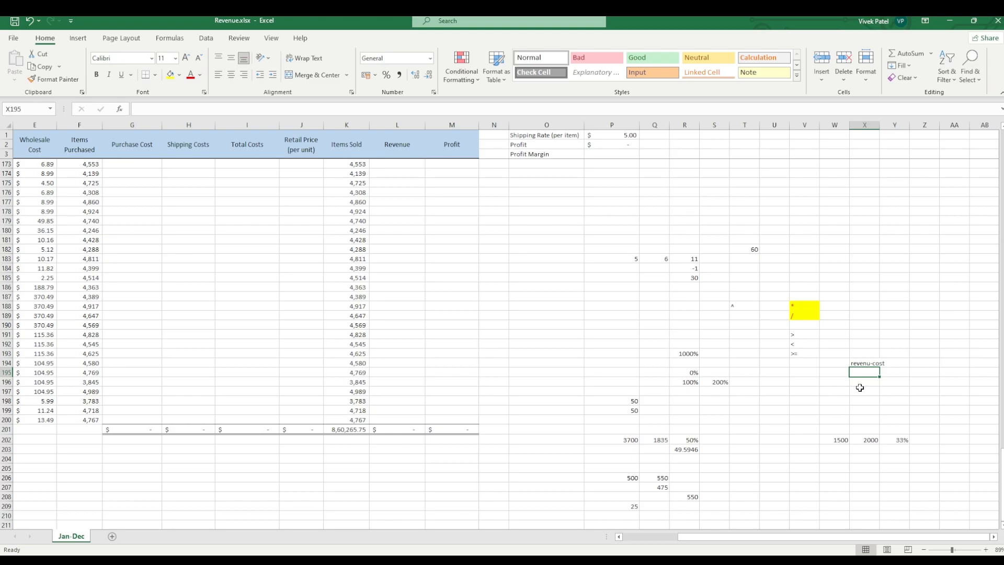
text(revenu)
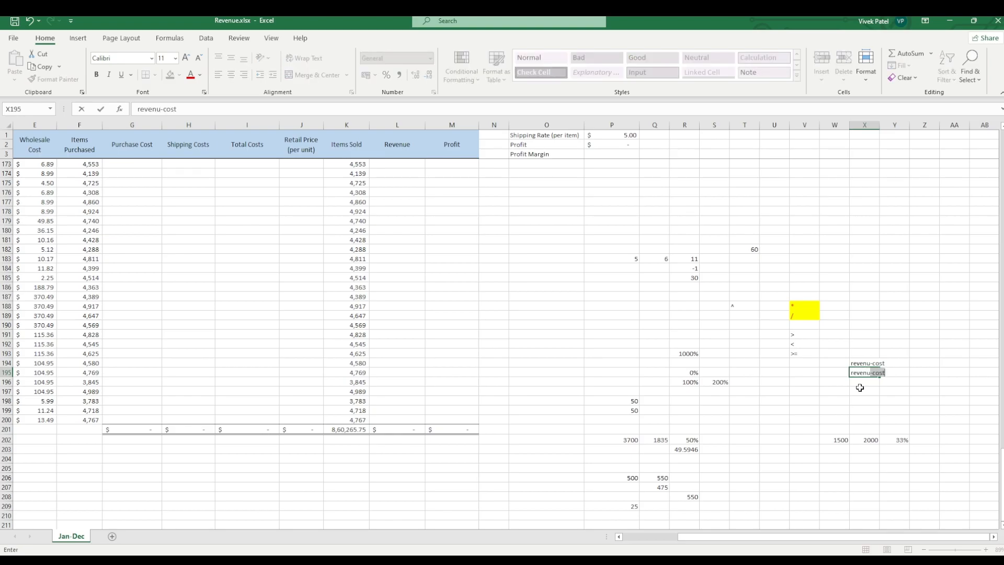
key(BackSpace)
key(BackSpace)
key(BackSpace)
key(BackSpace)
key(BackSpace)
key(BackSpace)
key(BackSpace)
text(profi)
Step: Label cell W194 "profit" and enter the note "profit/revenue" in cell X195
click(830, 362)
text(profit)
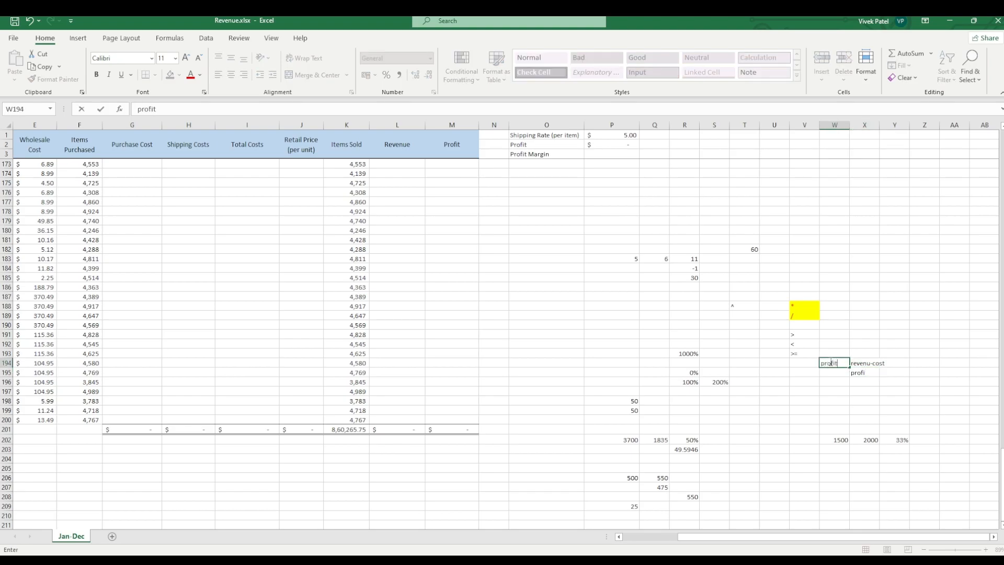
click(875, 372)
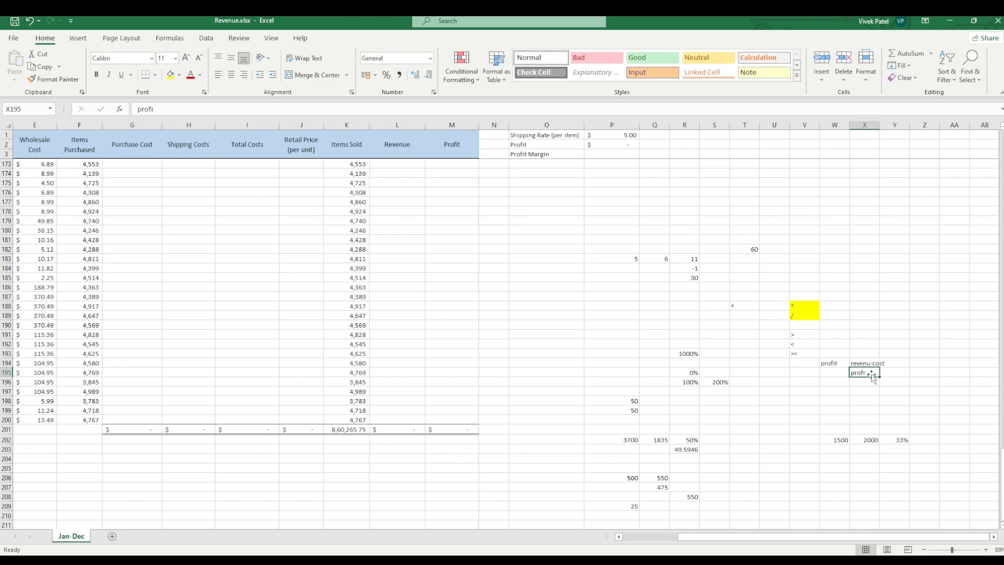
text(profit)
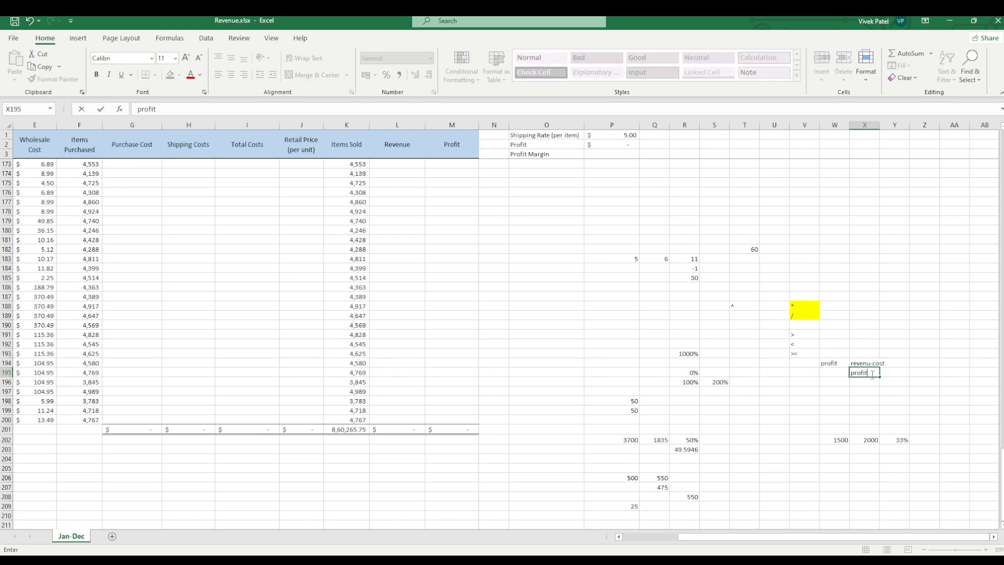
text(/revenue)
key(Return)
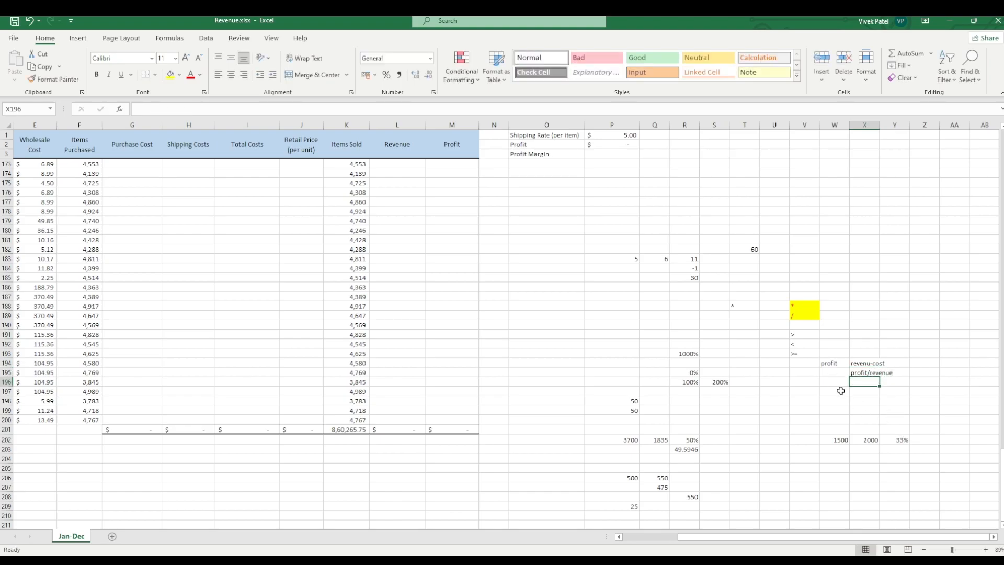
Step: Enter the note "loss/revenue" in cell X198, leaving two blank rows below the profit/revenue note
click(856, 398)
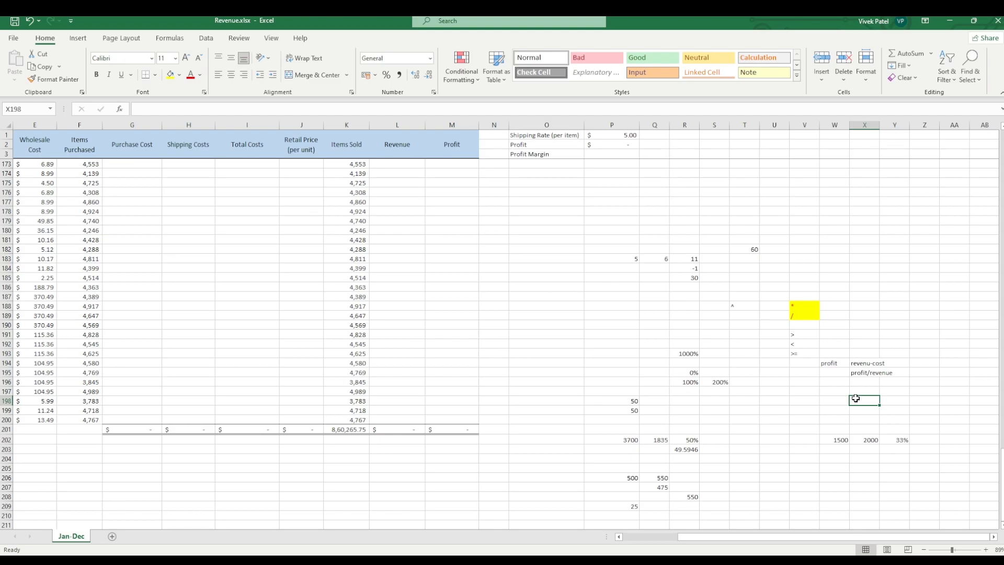
text(loss/)
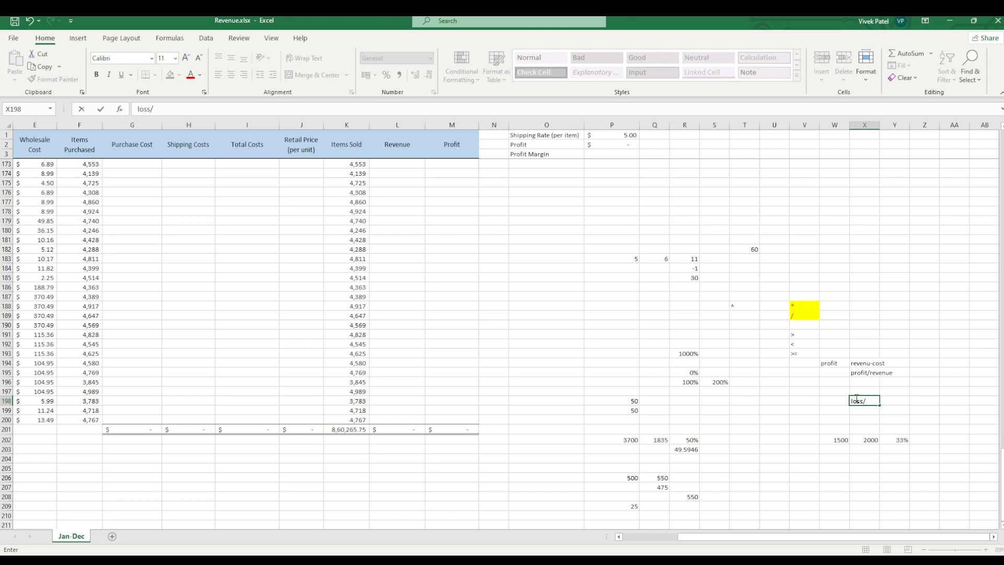
text(revenu)
click(873, 431)
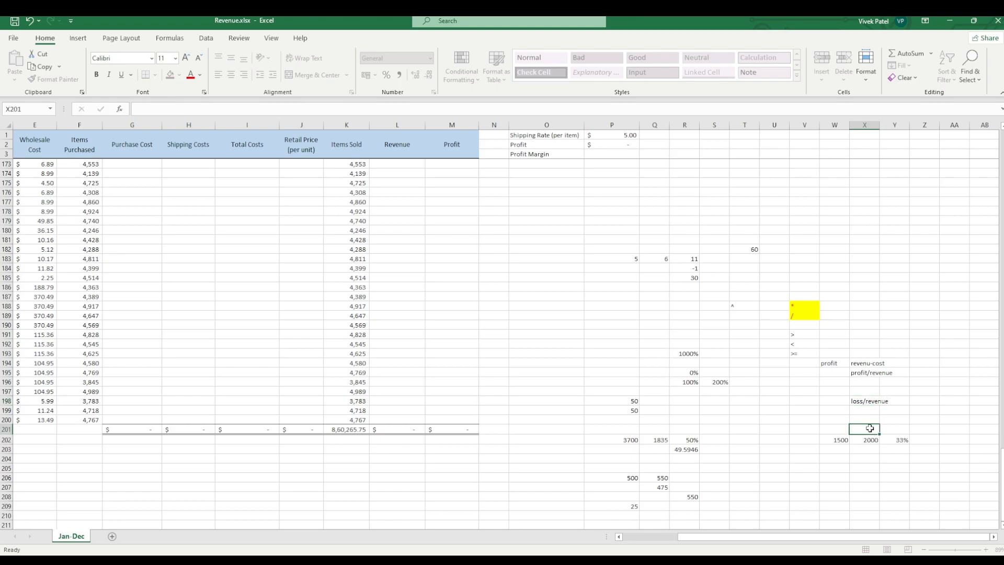
Step: Enter the label "profit margin" in cell W195, beside the profit/revenue note
click(828, 401)
click(831, 373)
text(profit)
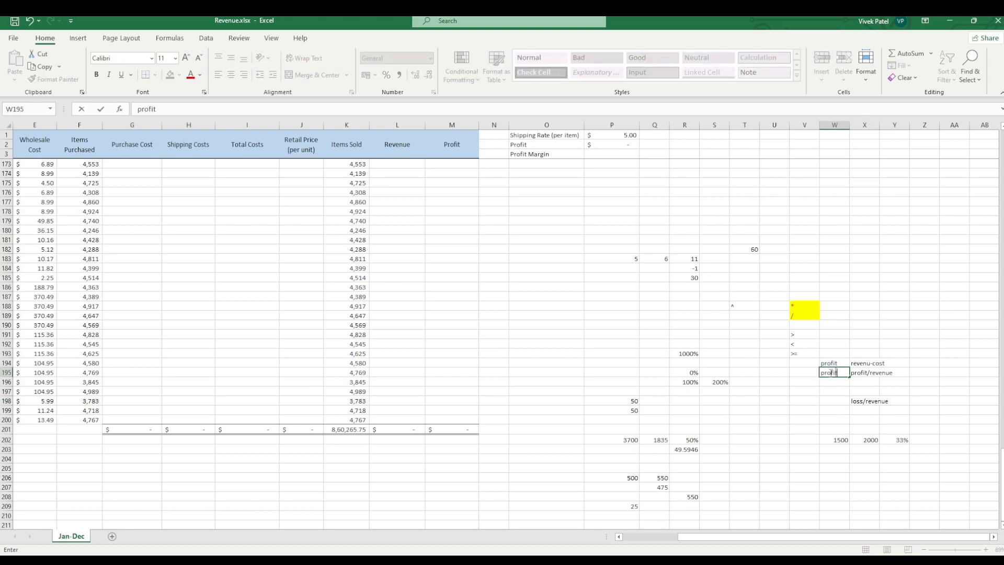
text( margin)
click(835, 399)
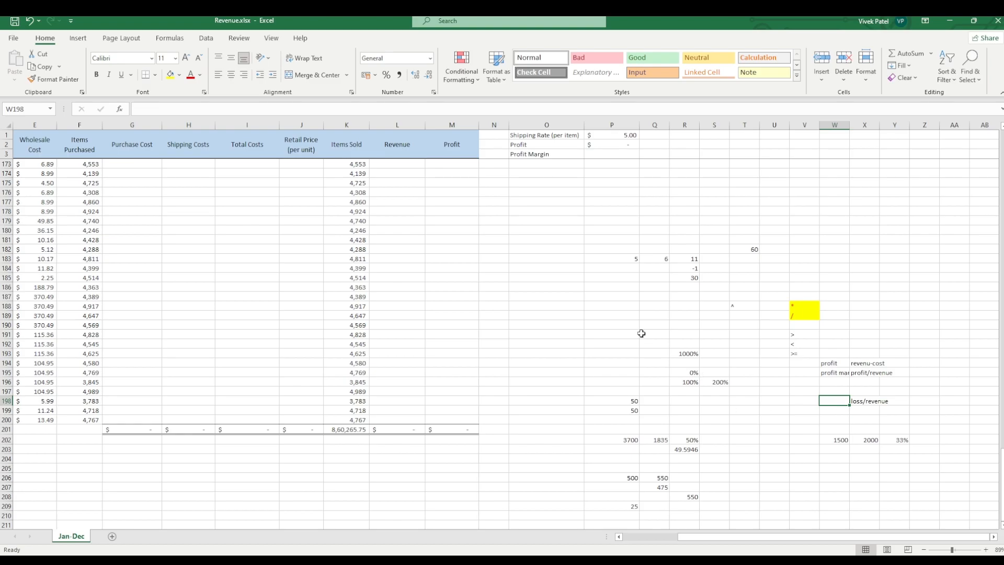
Step: Enter the formula =F173*E173 in cell G173 to calculate purchase cost from items purchased and wholesale cost
click(134, 165)
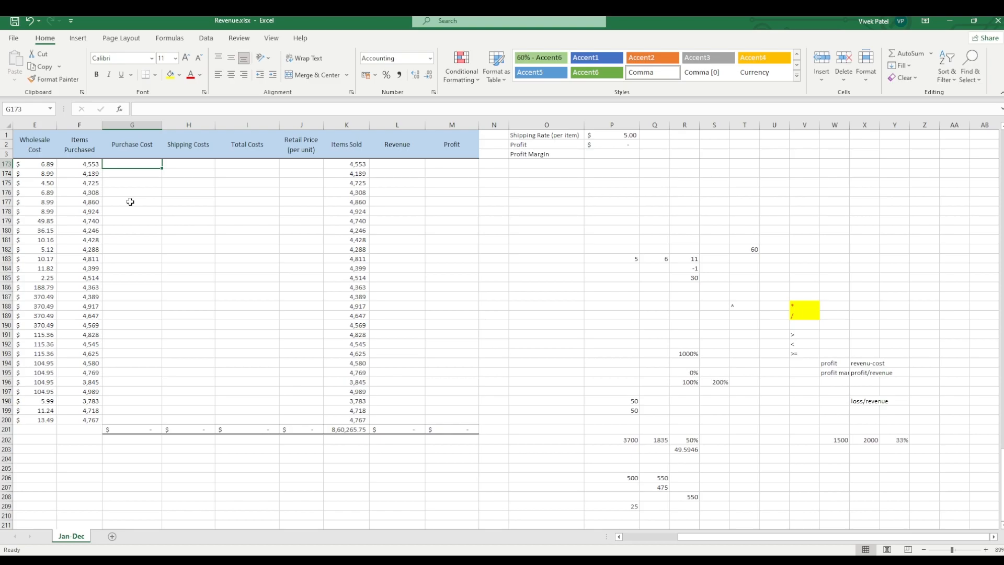
click(51, 165)
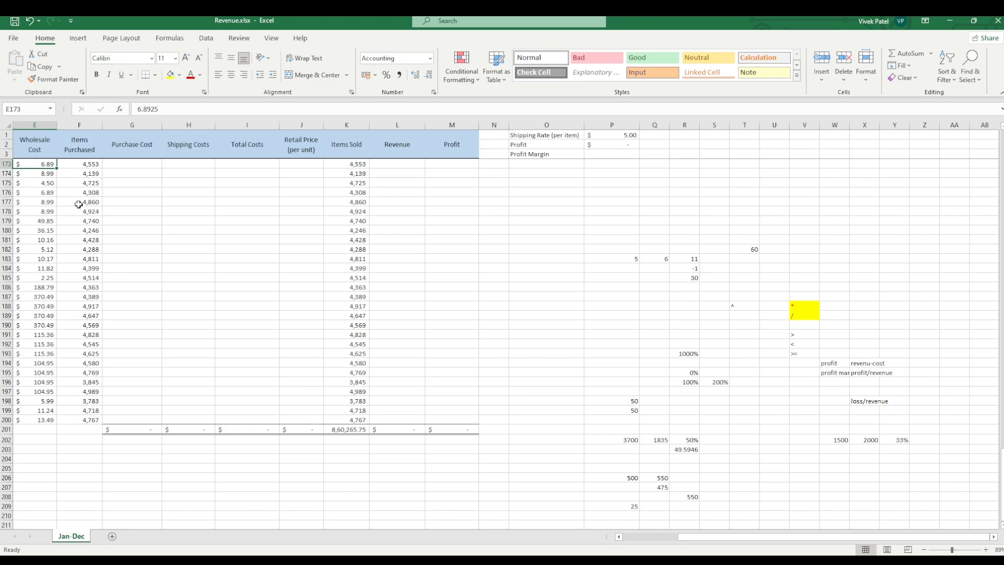
click(80, 164)
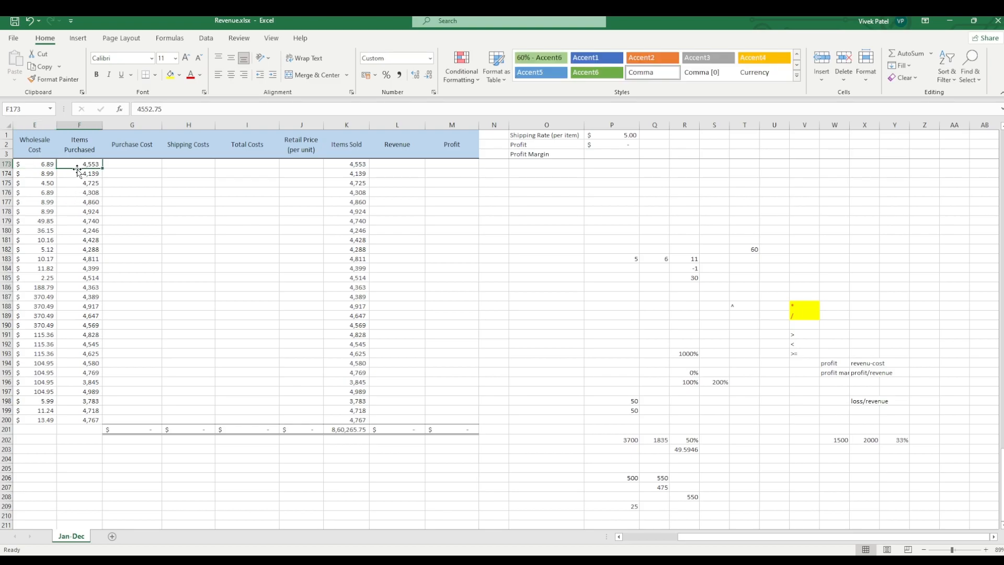
click(117, 163)
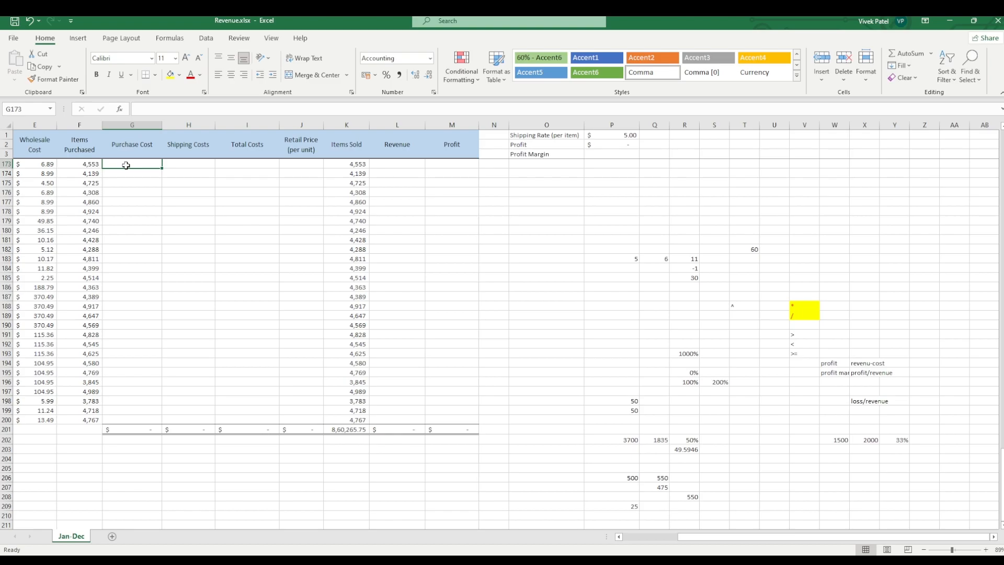
text(=)
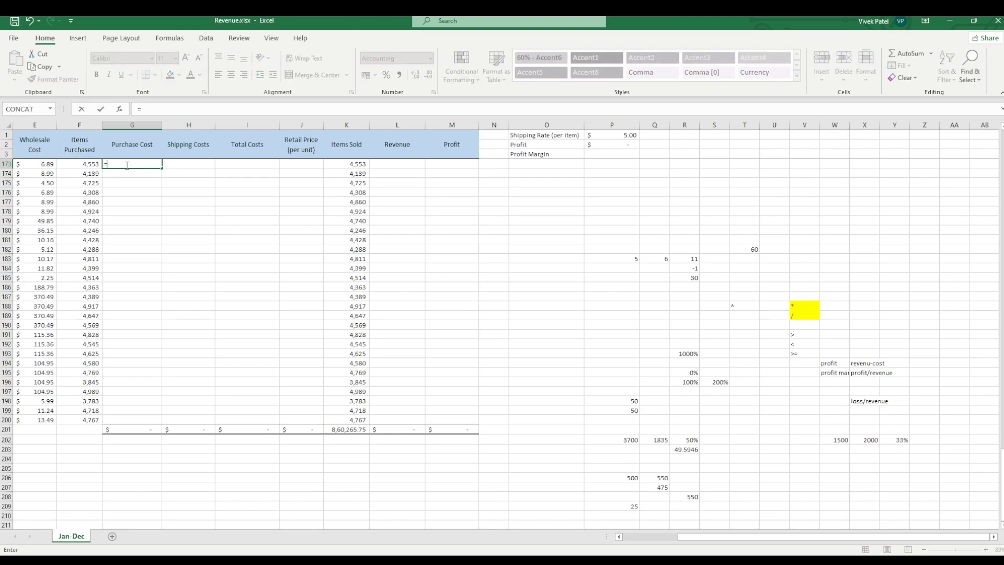
click(83, 164)
text(*)
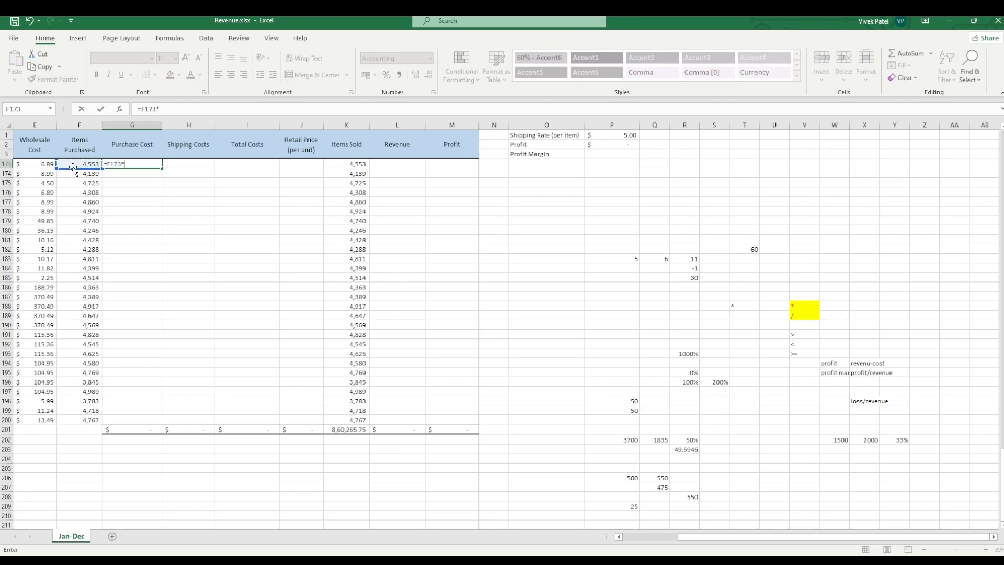
click(46, 166)
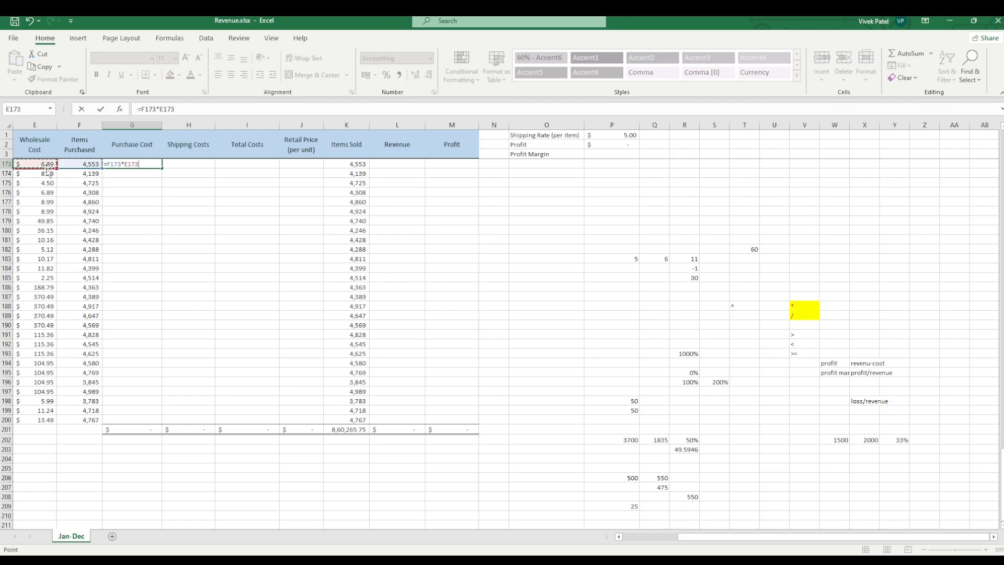
key(Return)
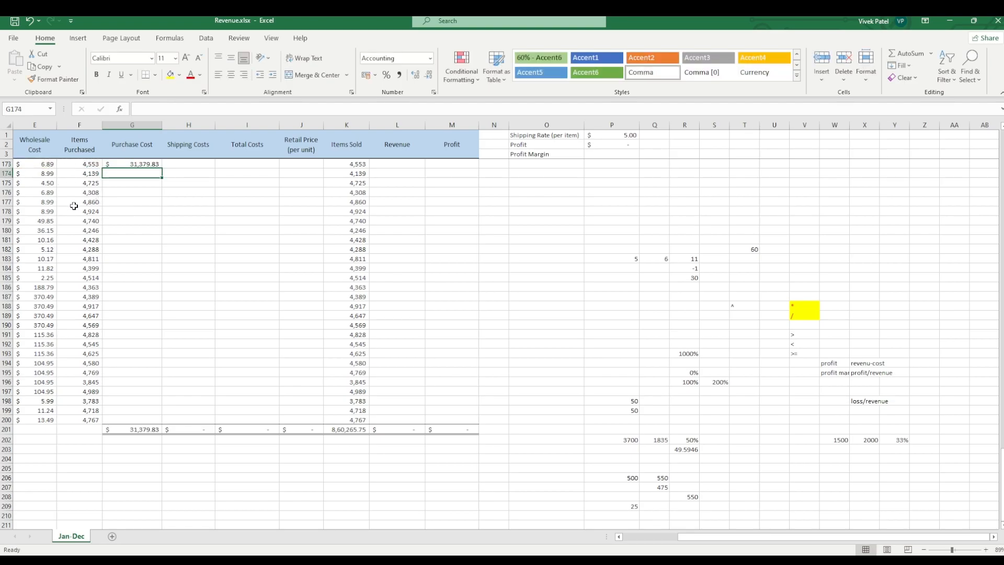
Step: Fill the purchase cost formula from G173 down through row 200
click(155, 165)
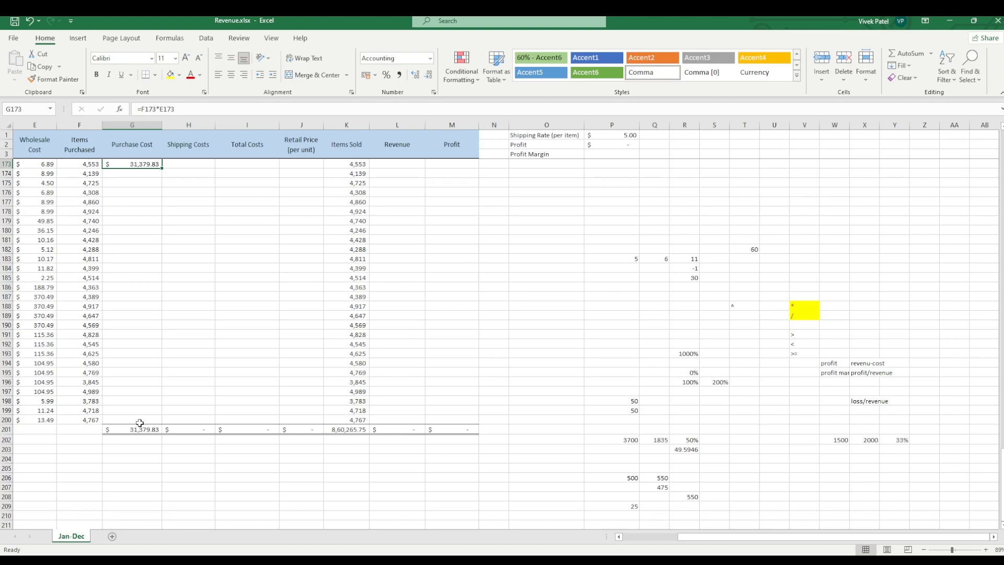
double_click(164, 170)
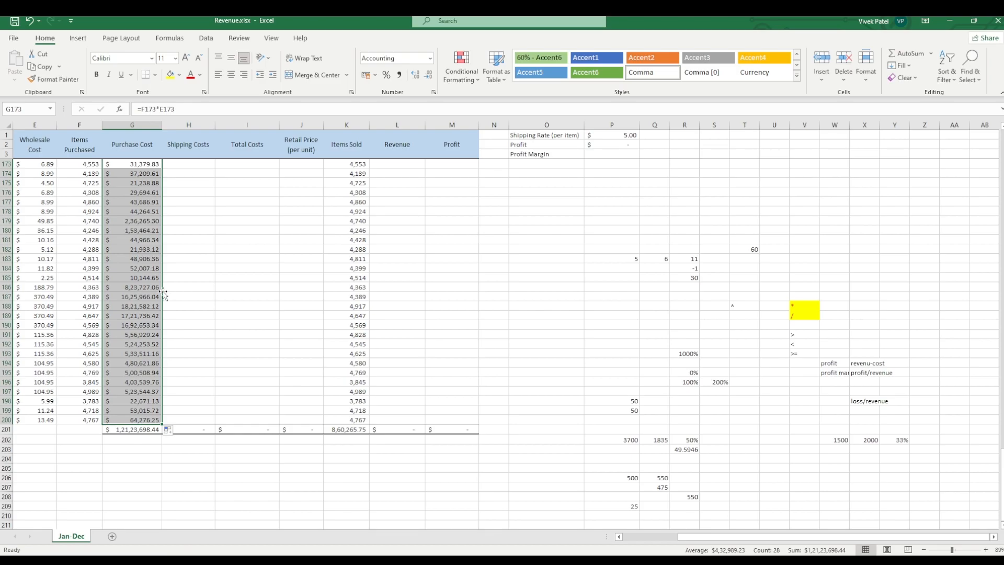
click(175, 278)
Step: Check the per-item shipping rate in cell P1 against the empty shipping cost cells
click(209, 165)
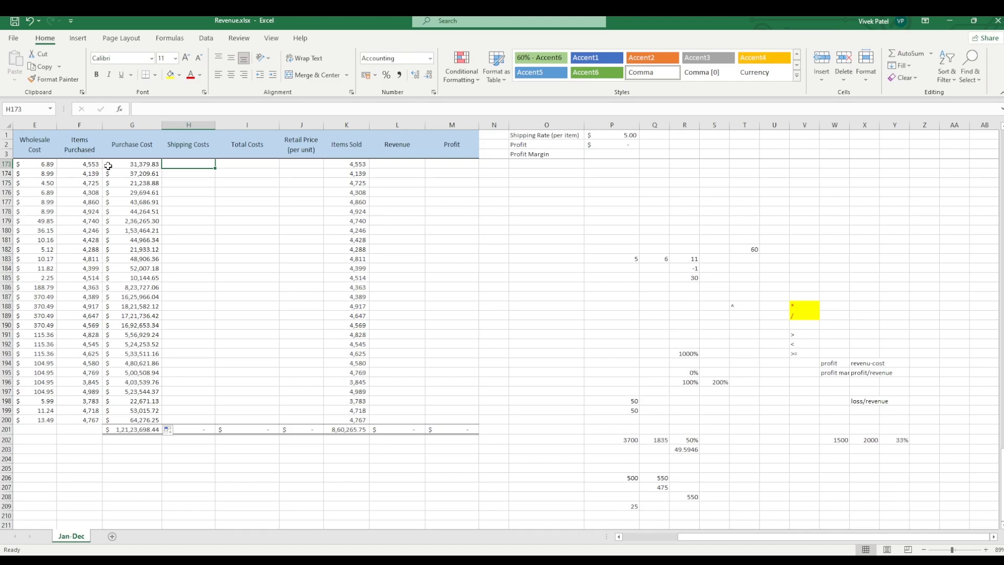
click(589, 137)
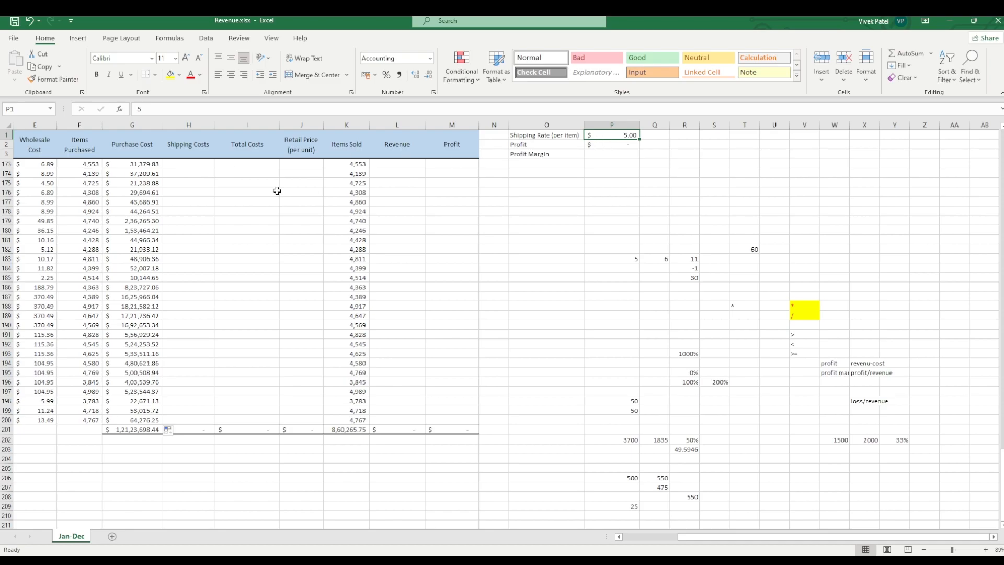
click(203, 164)
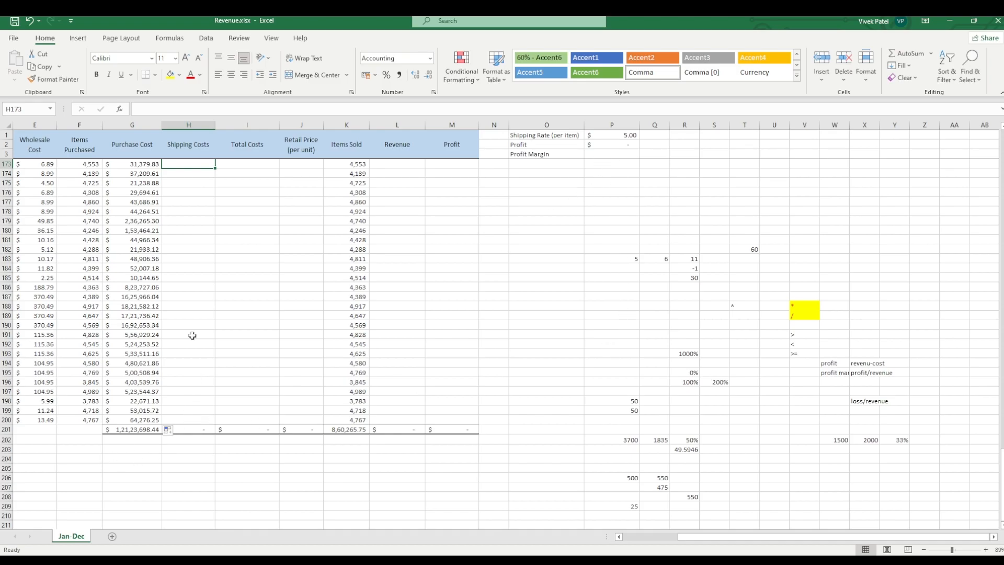
click(599, 385)
click(605, 371)
click(614, 134)
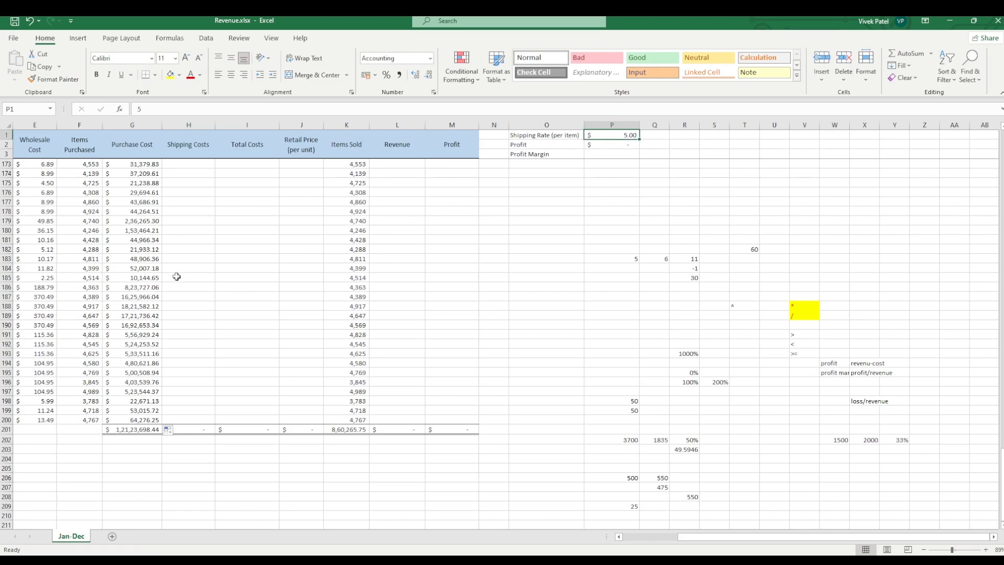
click(187, 171)
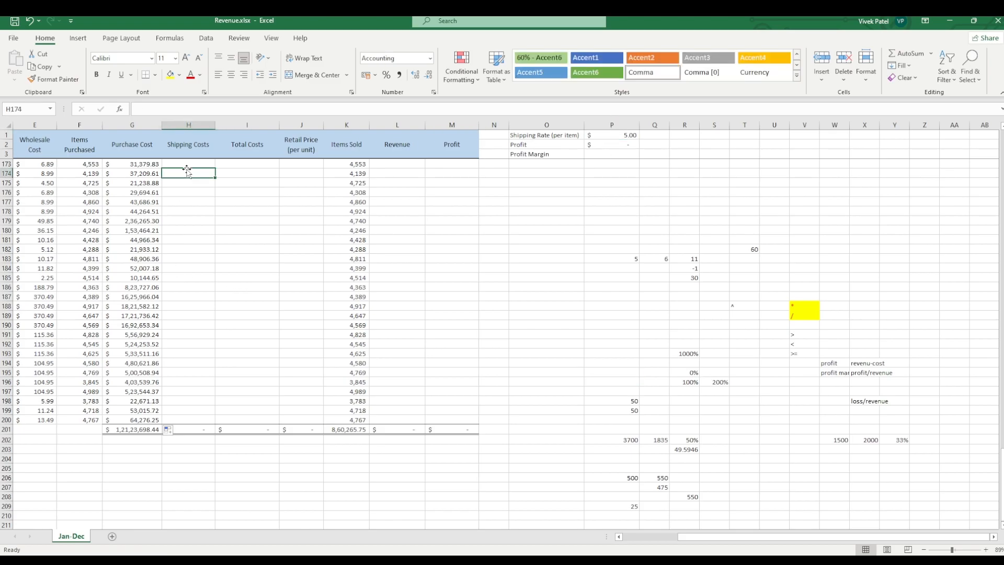
Step: Enter the formula =$P$1*F173 in cell H173 to calculate shipping costs from the fixed shipping rate and items purchased
click(188, 164)
text(=)
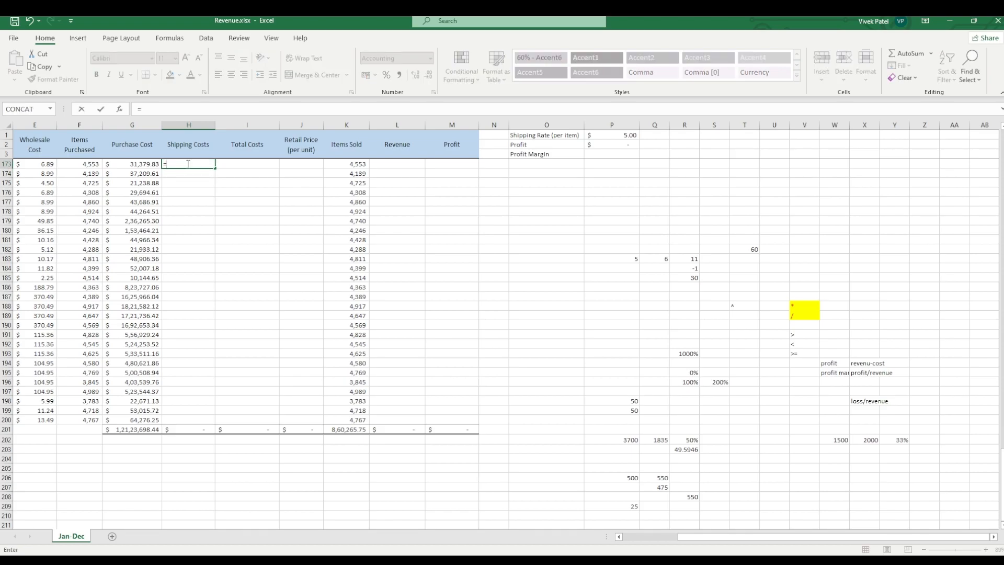
click(594, 134)
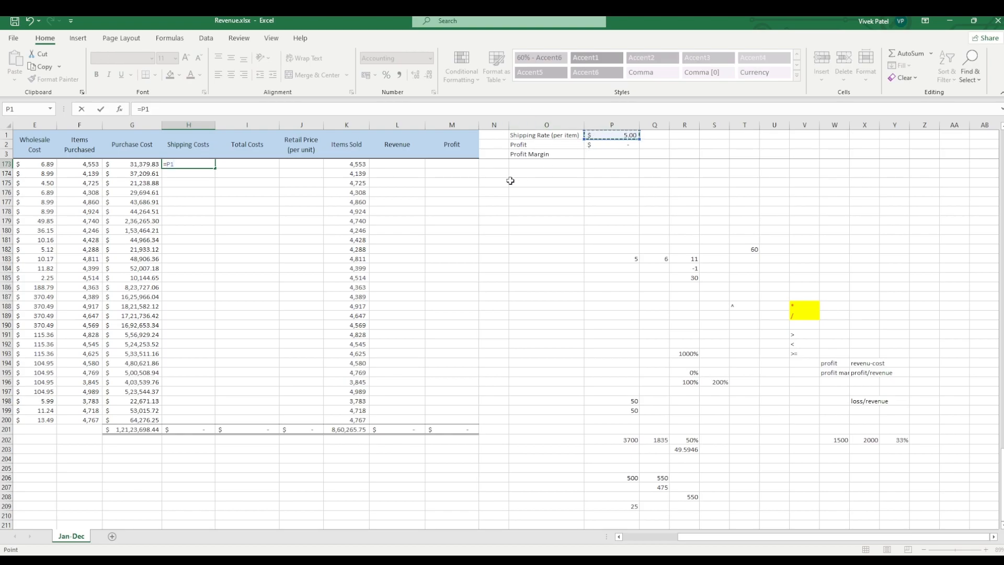
click(183, 118)
key(F4)
click(190, 165)
text(*)
click(89, 164)
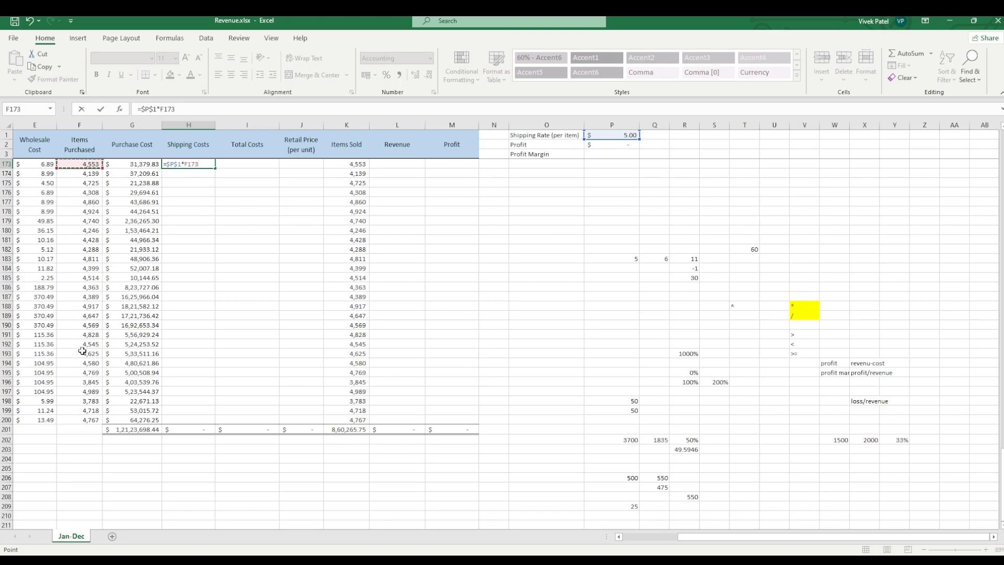
click(235, 175)
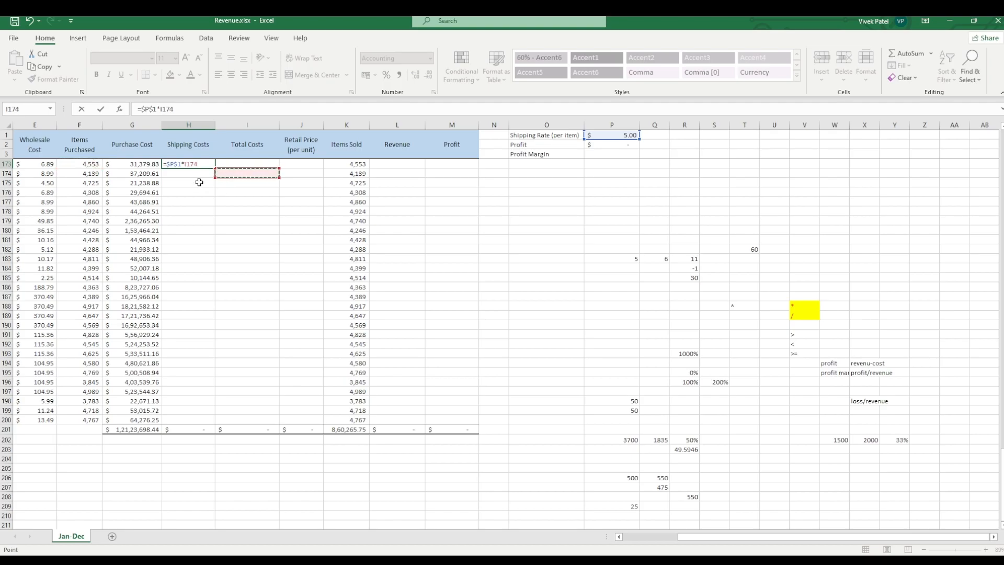
click(84, 165)
key(Return)
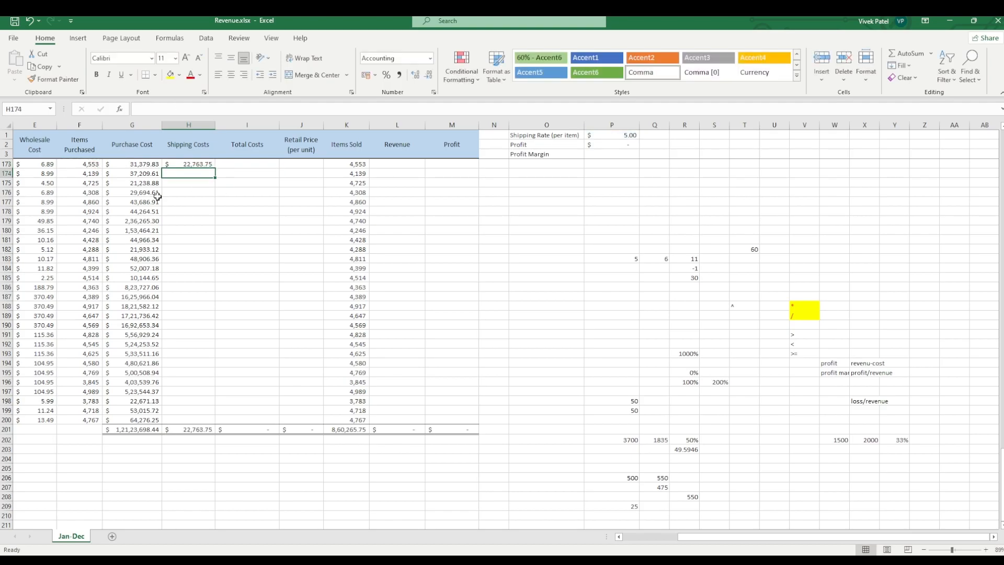
Step: Fill the shipping cost formula from H173 down through row 200, leaving the totals row out
click(154, 163)
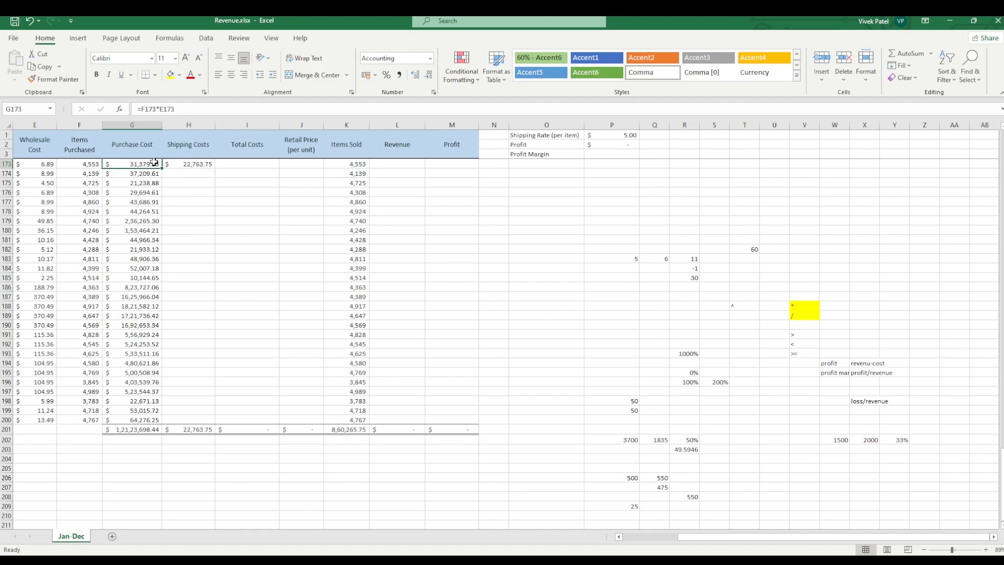
click(204, 166)
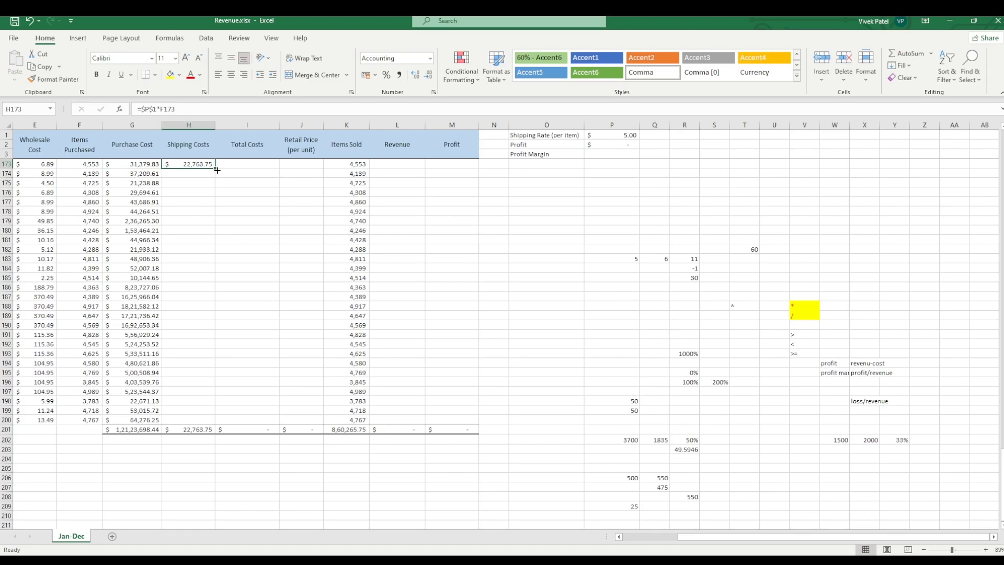
click(206, 190)
click(202, 166)
key(Left)
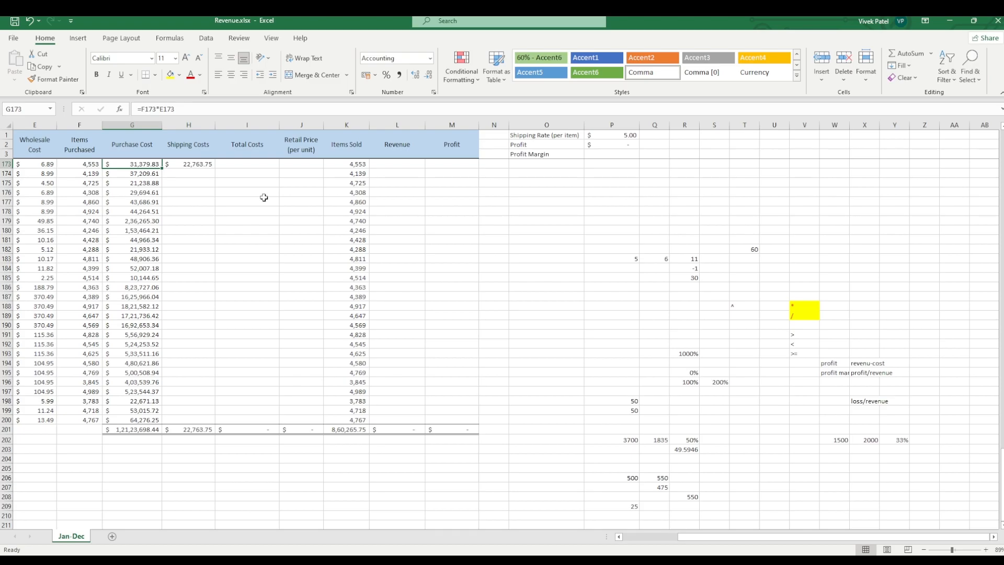
key(ctrl+shift+Down)
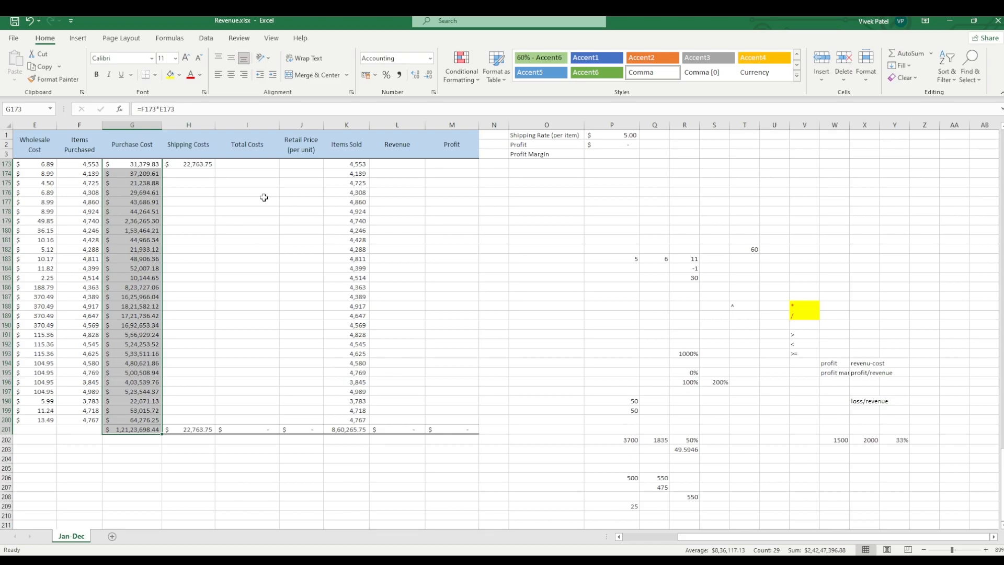
key(Right)
key(ctrl+shift+Down)
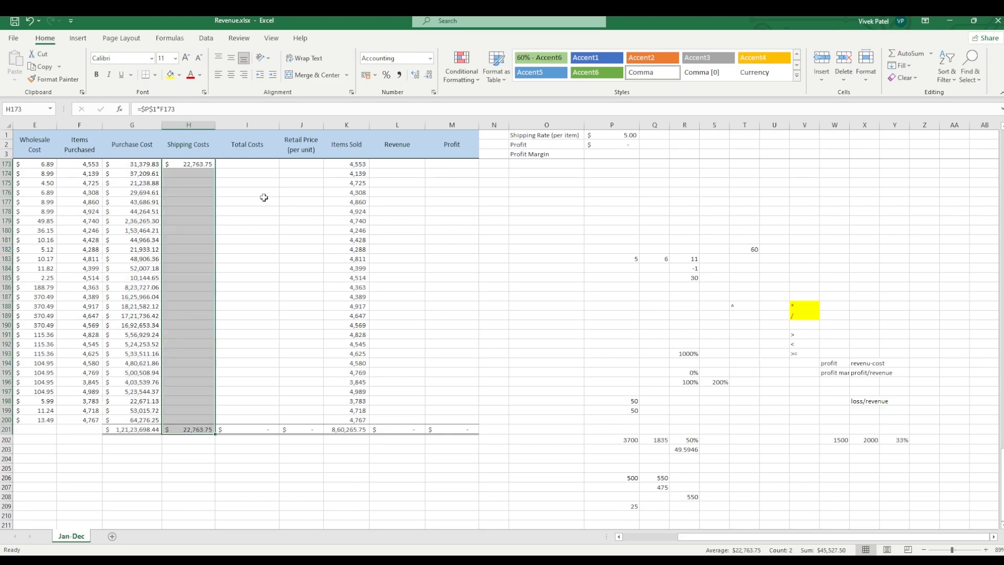
key(shift+Up)
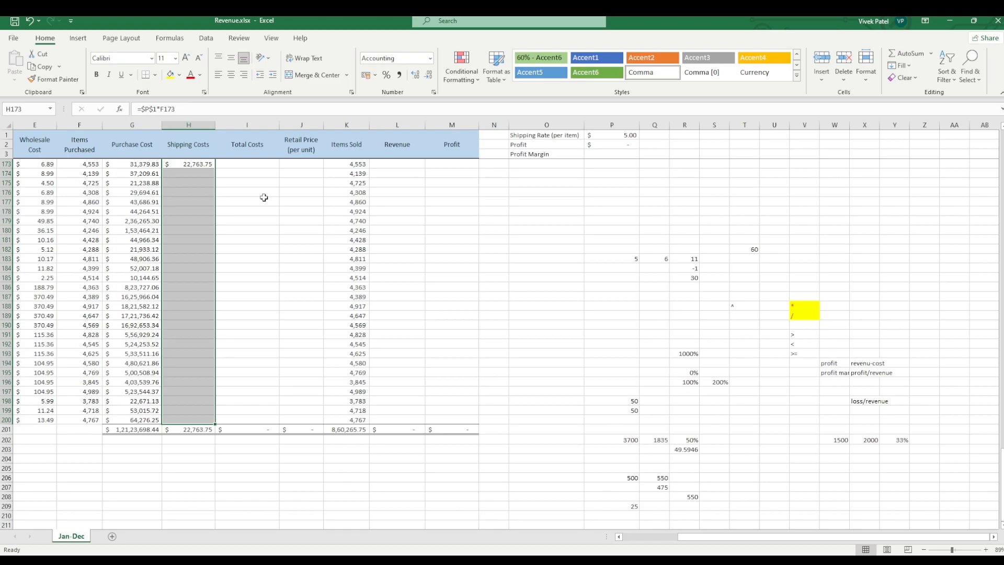
key(ctrl+d)
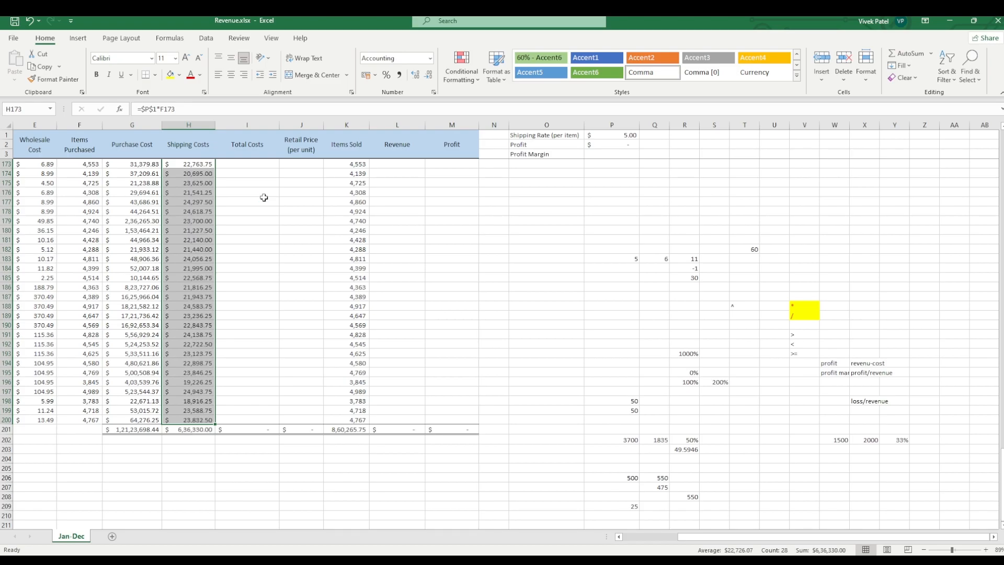
Step: Calculate total costs with the formula =G173+H173 in cell I173 and fill it down through row 200
click(263, 181)
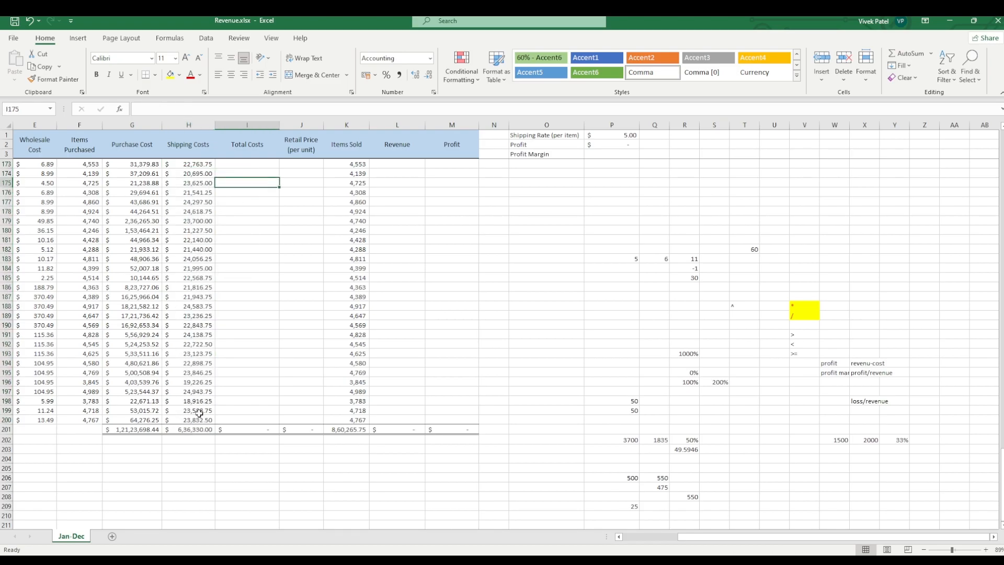
click(253, 157)
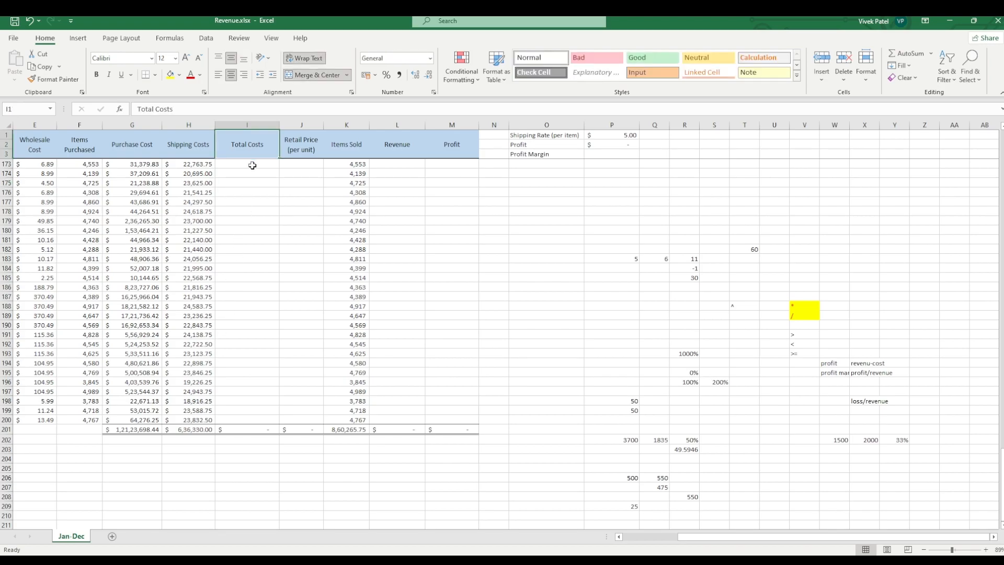
click(253, 165)
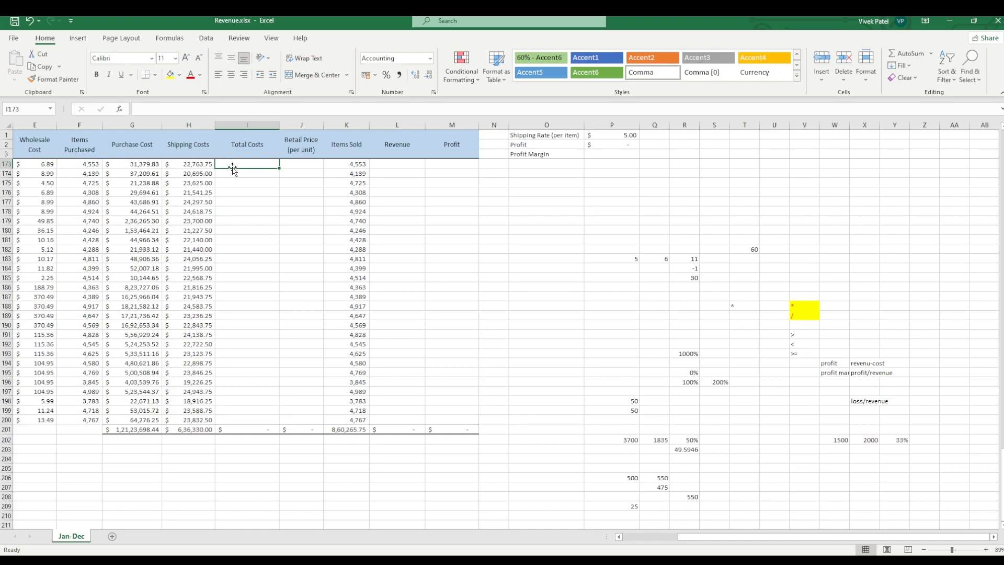
text(=)
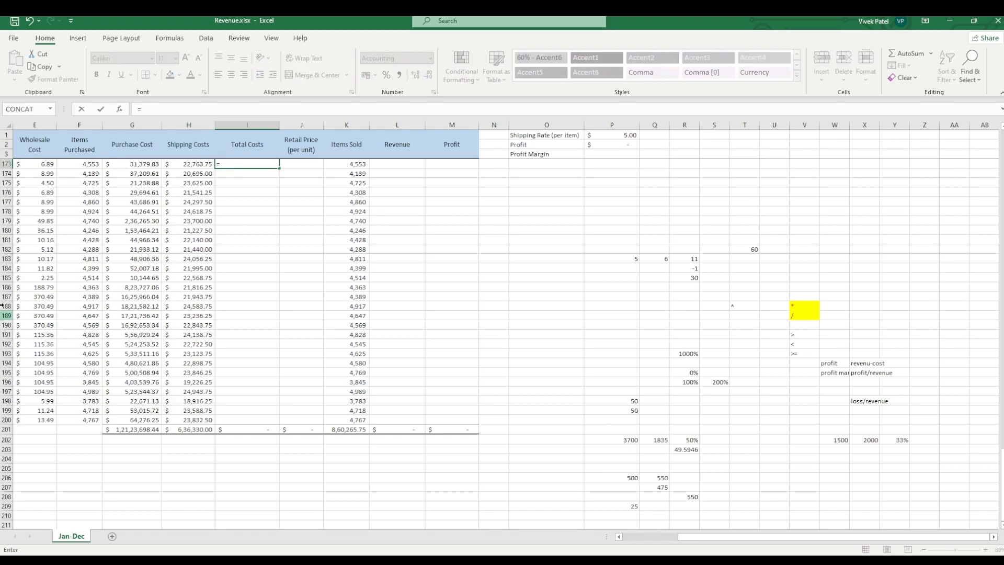
click(137, 165)
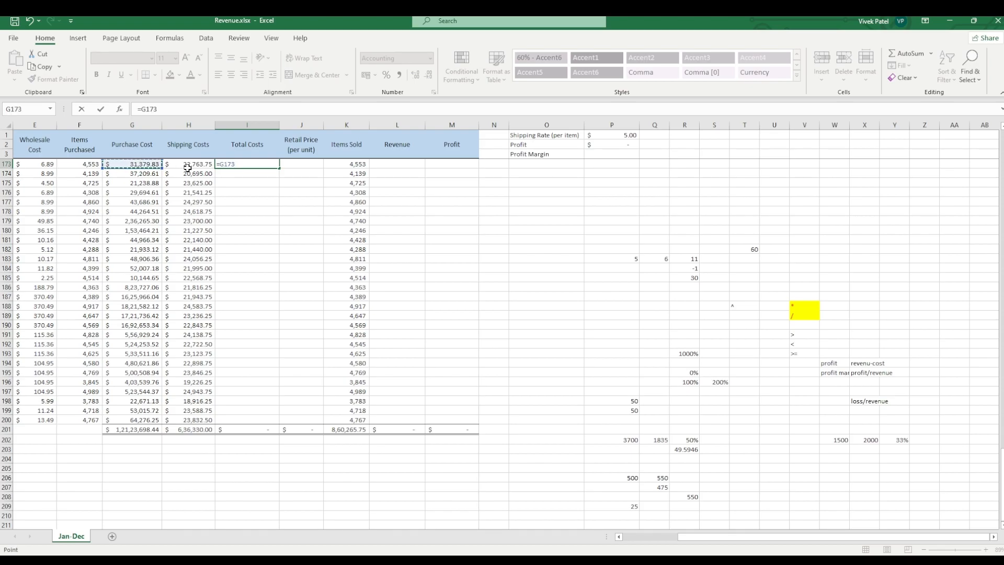
text(+)
click(176, 165)
key(Return)
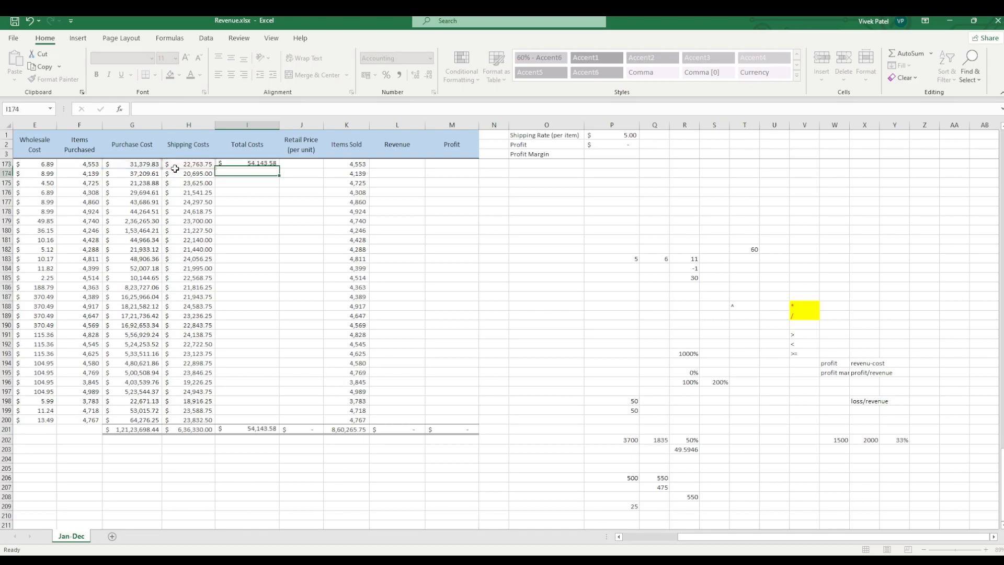
click(238, 165)
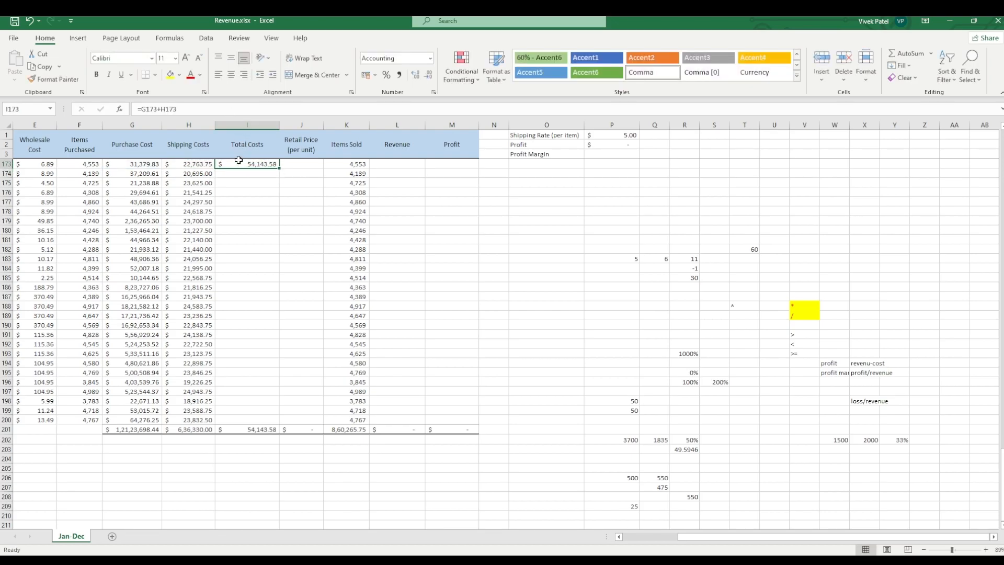
double_click(277, 166)
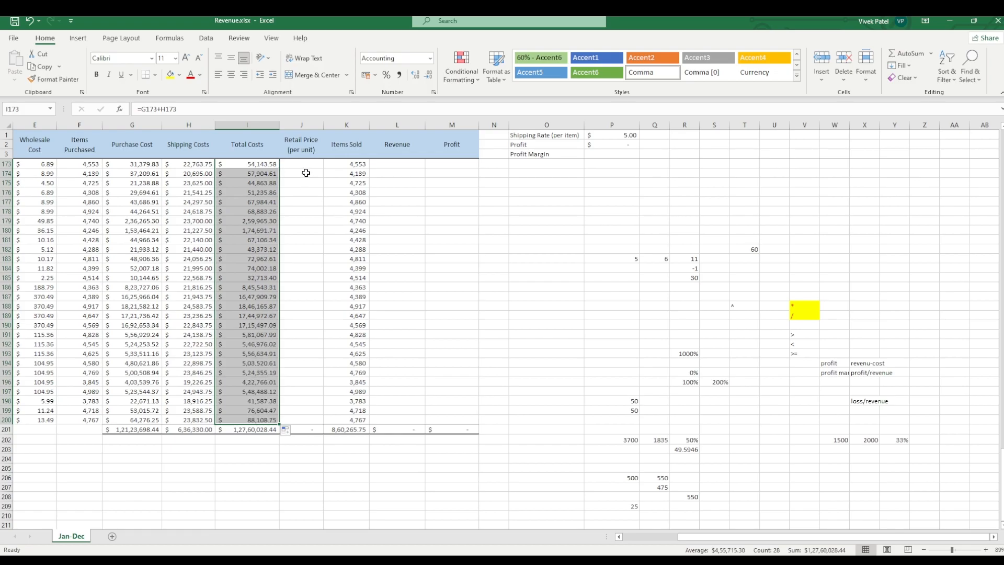
Step: Enter the formula =I173*150% in cell J173 to calculate the retail price from total costs
click(306, 172)
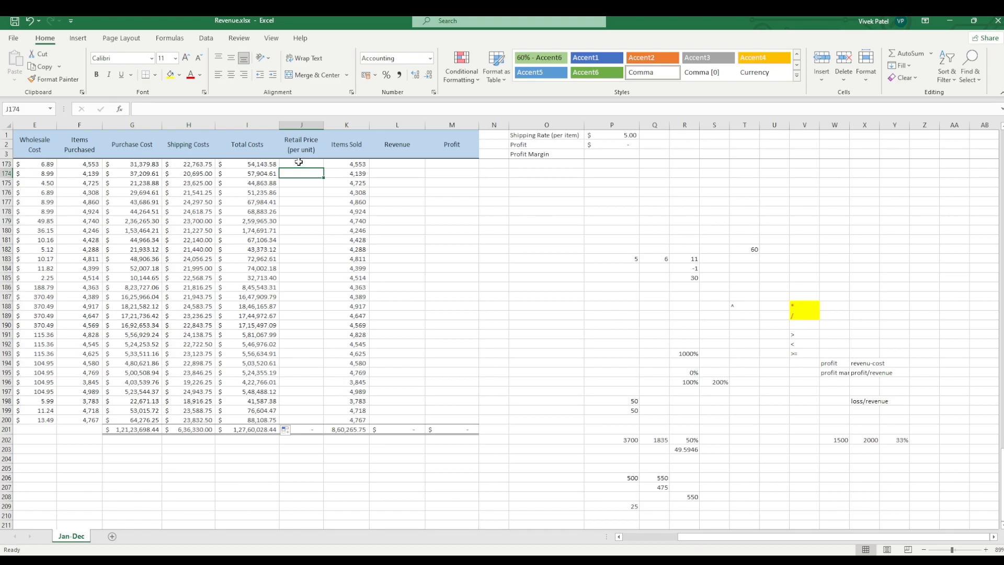
click(296, 163)
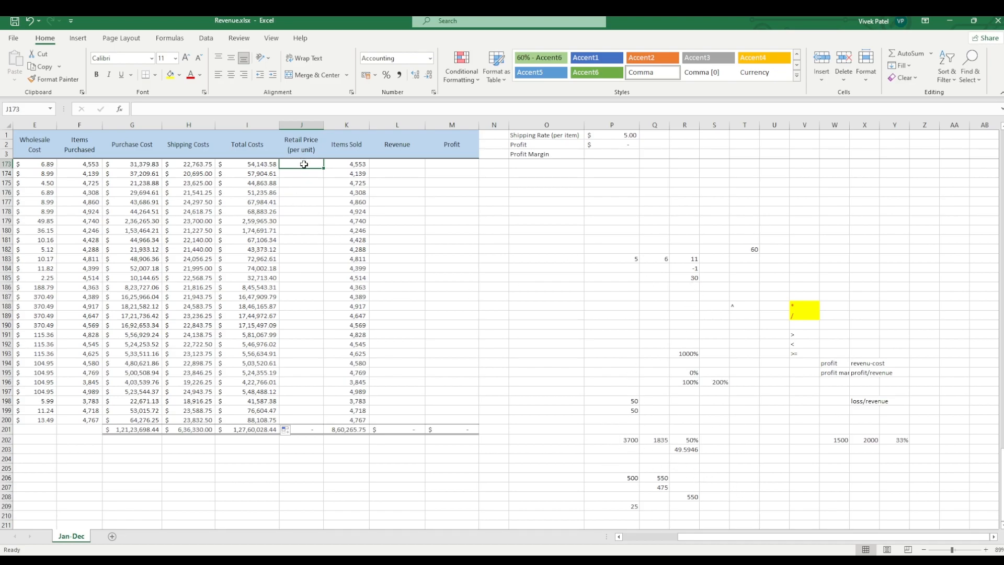
double_click(305, 164)
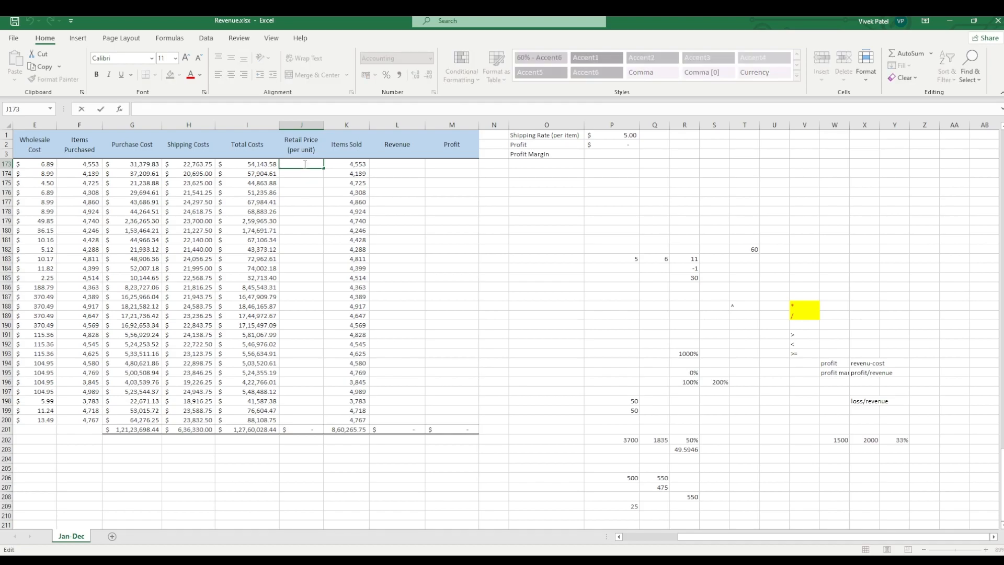
text(=)
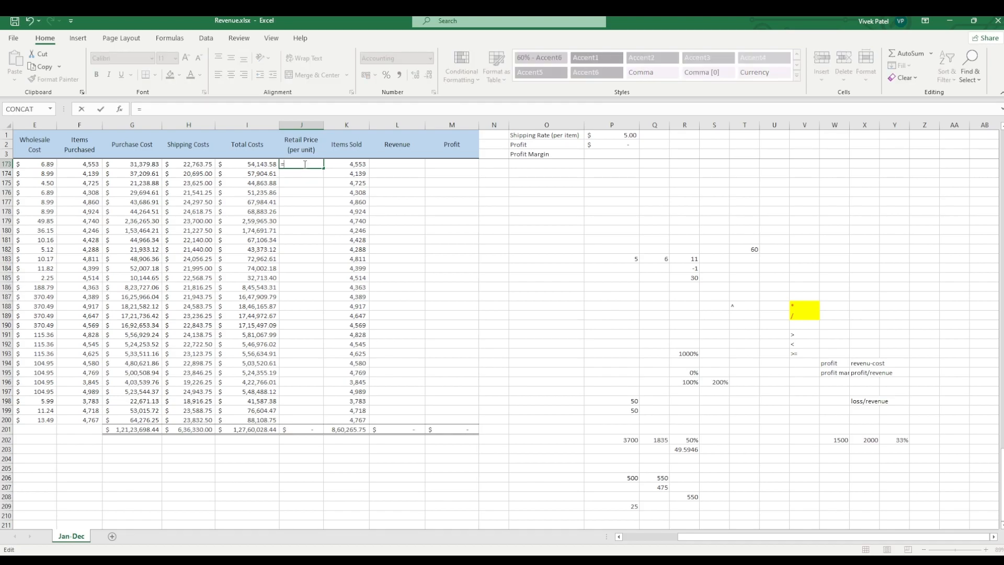
click(269, 165)
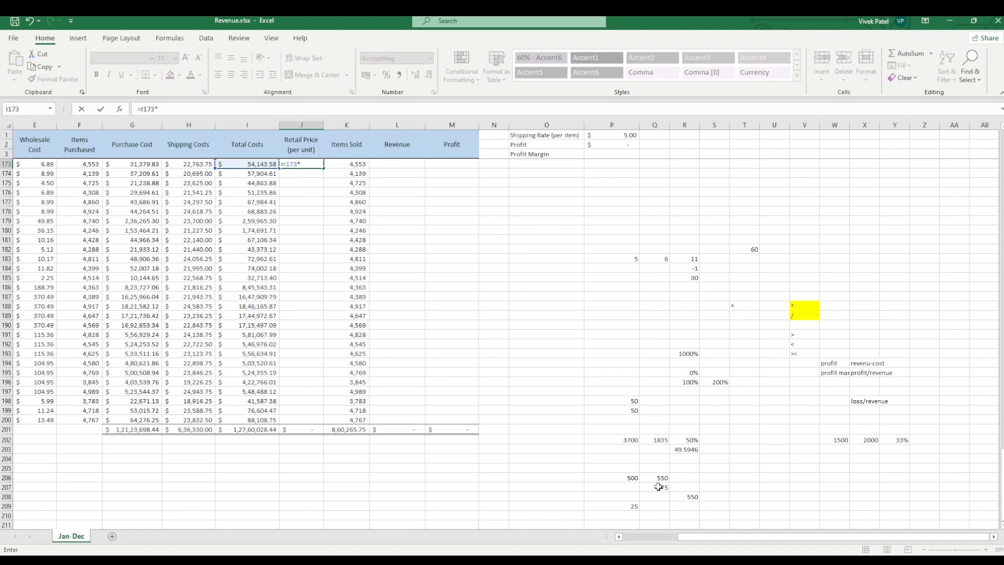
text(150)
key(Return)
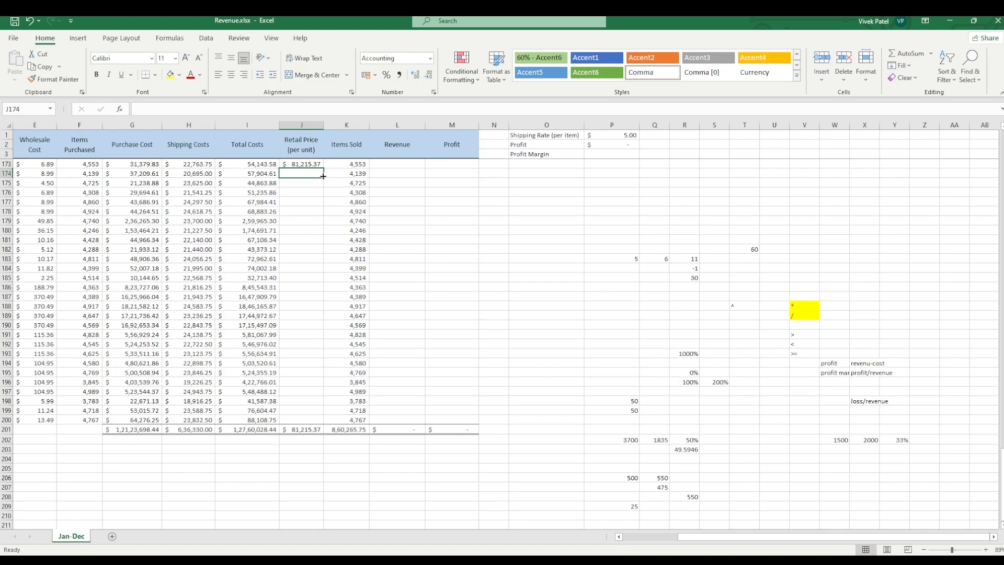
Step: Fill the retail price formula from J173 down through row 200 and autofit the width of column J
click(311, 165)
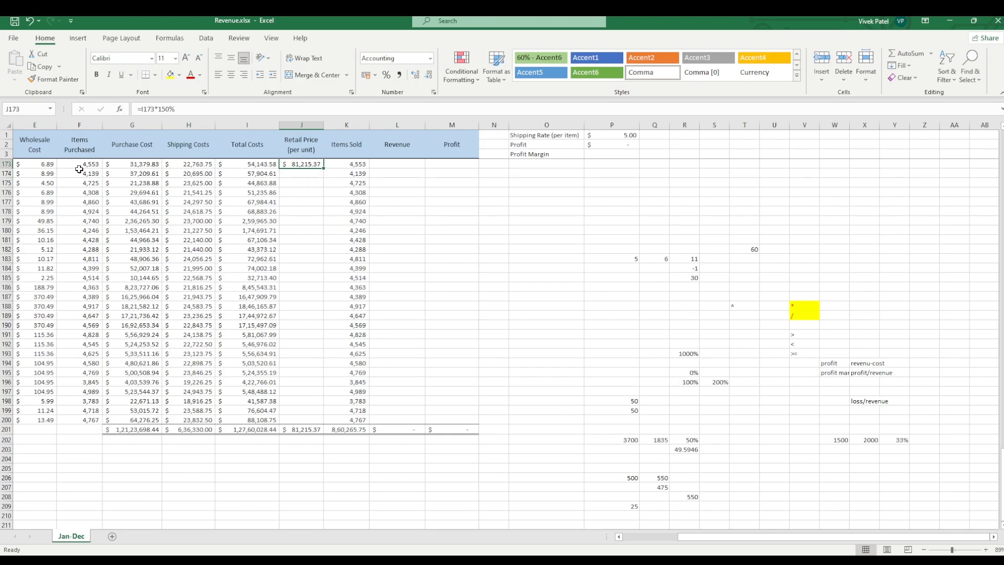
double_click(324, 170)
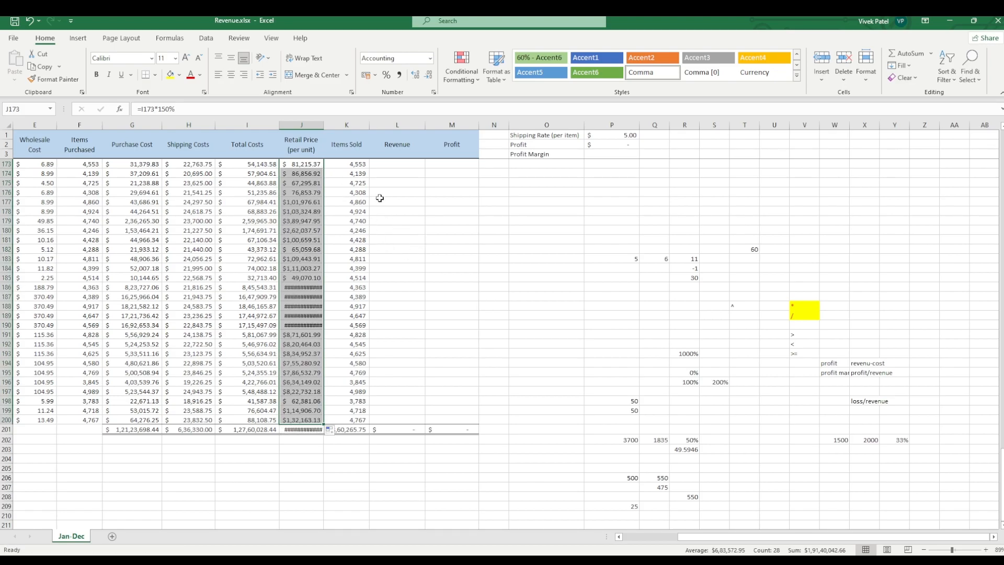
click(392, 165)
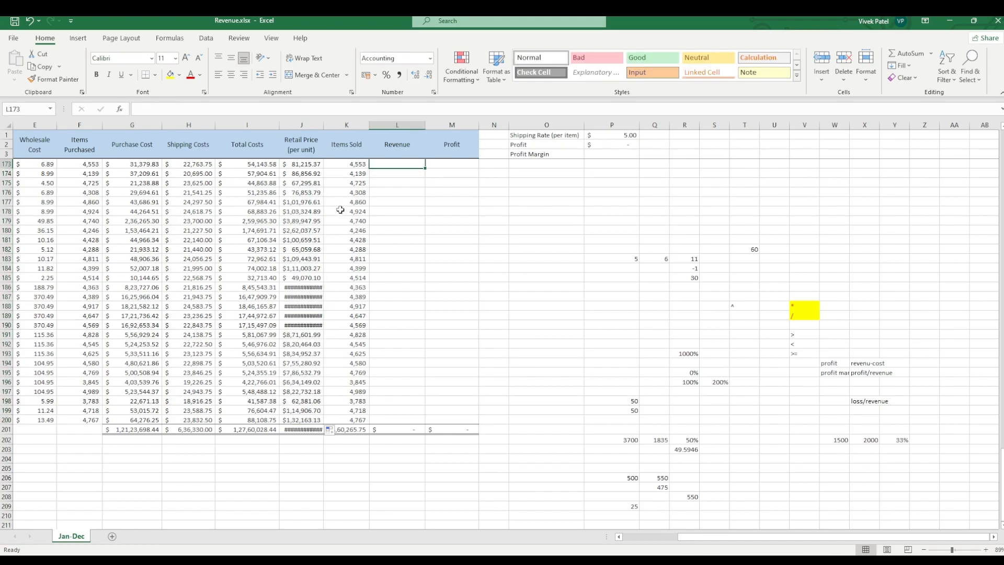
double_click(326, 124)
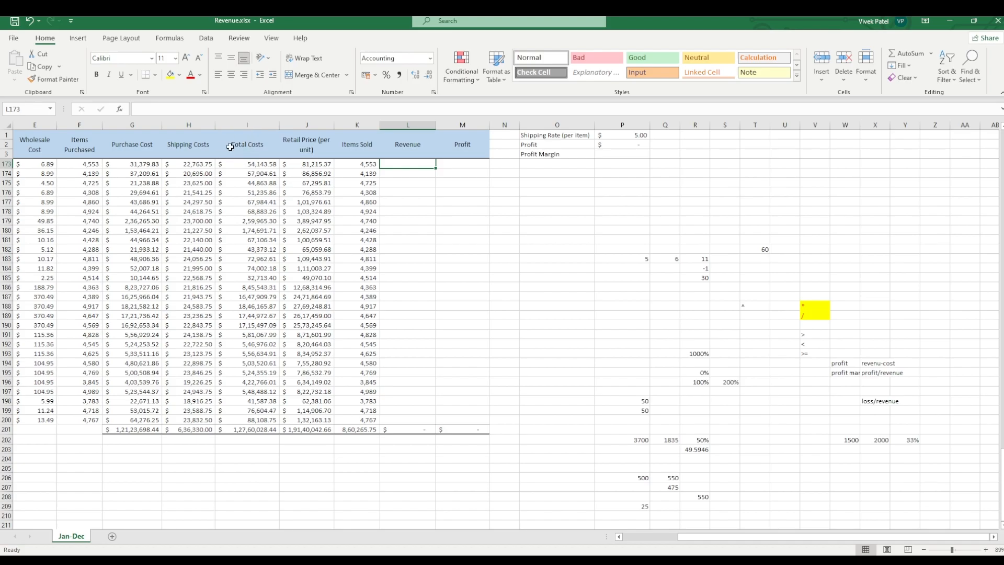
Step: Enter the formula =K173*J173 in cell L173 to calculate revenue from items sold and retail price
click(368, 166)
click(319, 165)
click(360, 164)
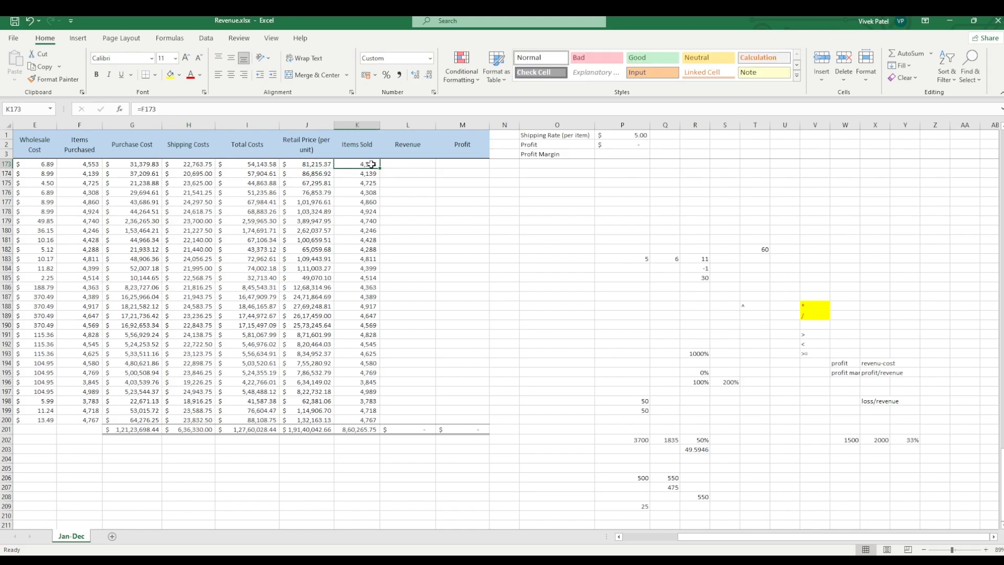
click(395, 164)
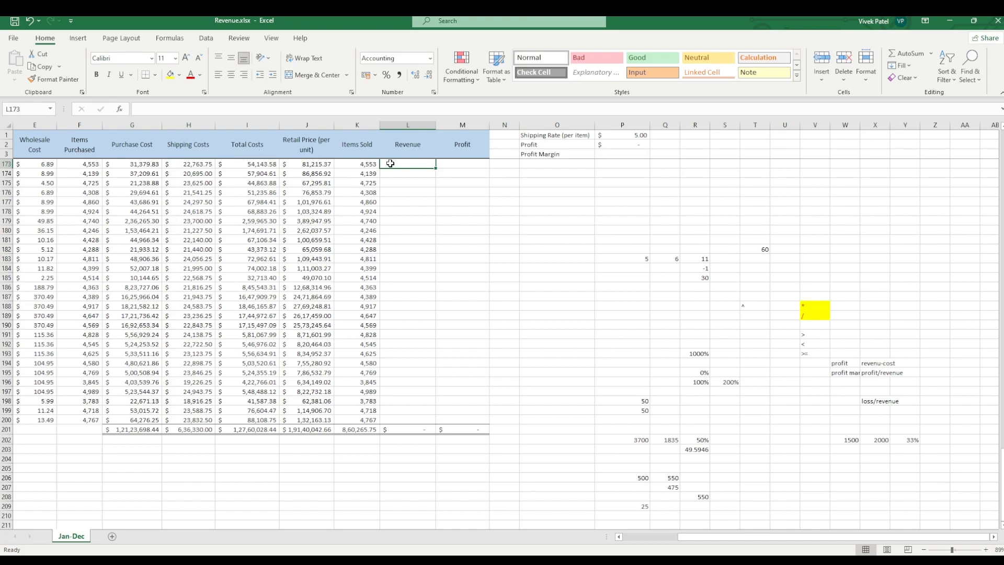
text(=)
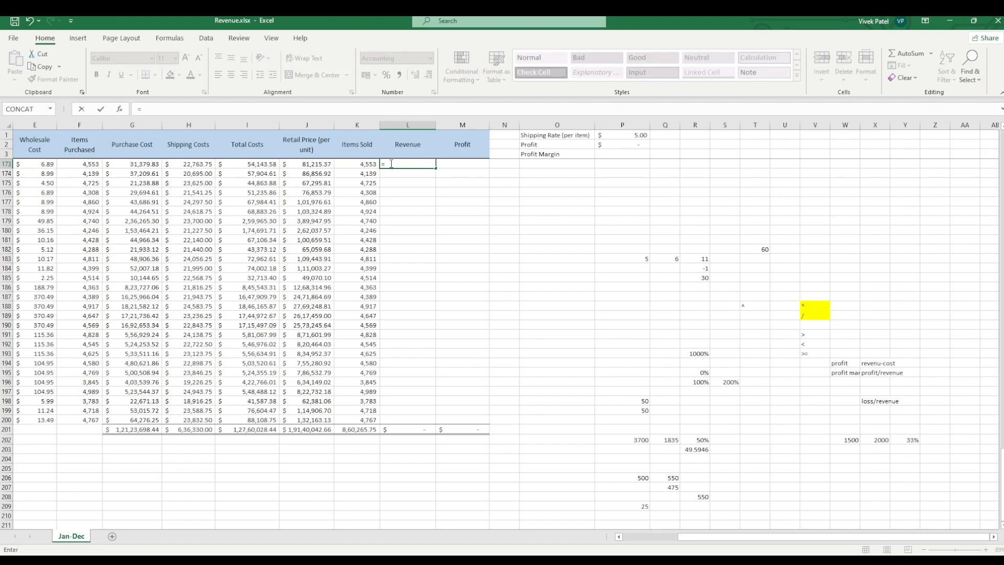
click(347, 165)
text(*)
click(320, 166)
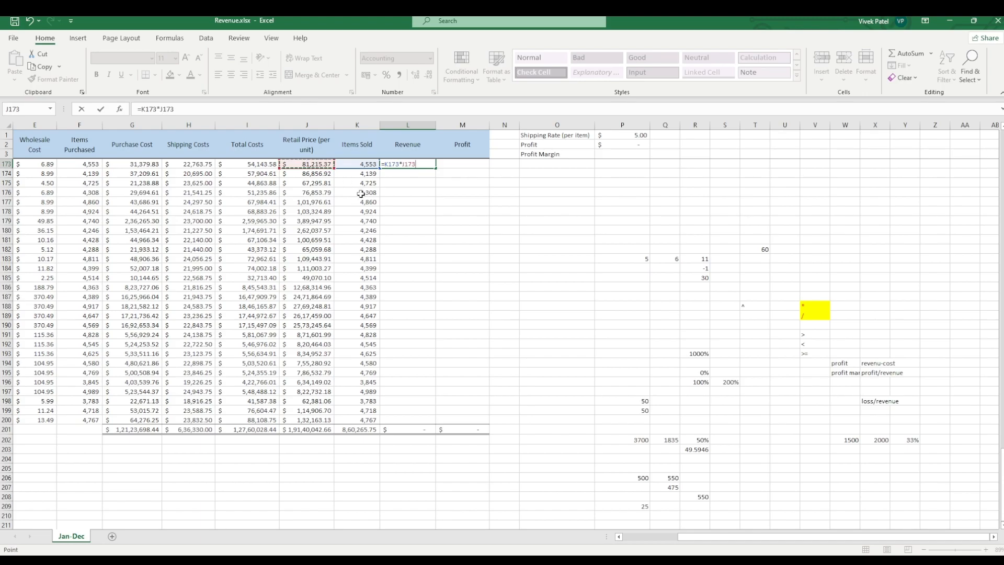
key(Return)
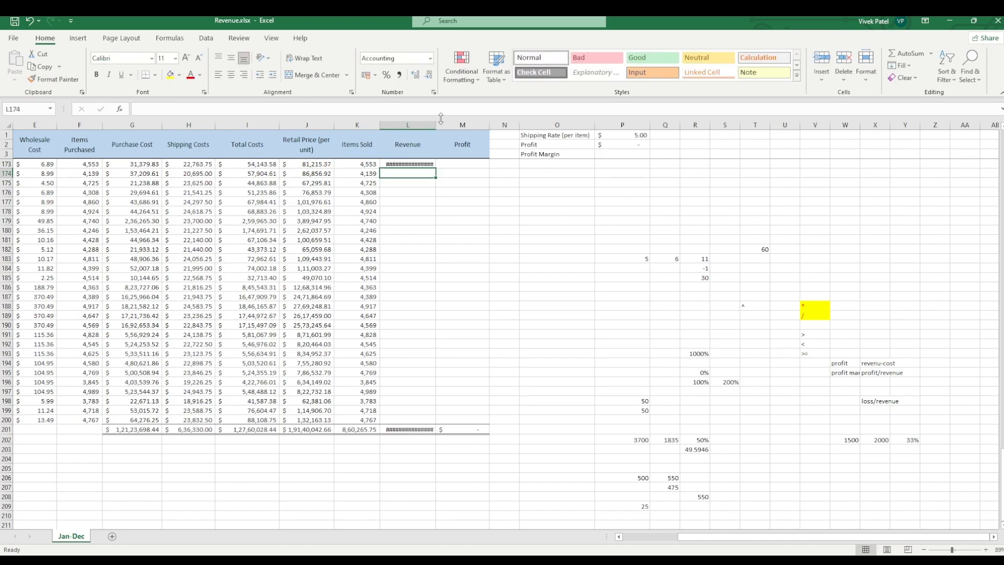
Step: Fill the revenue formula from L173 down through row 200 and autofit the width of column L
double_click(439, 125)
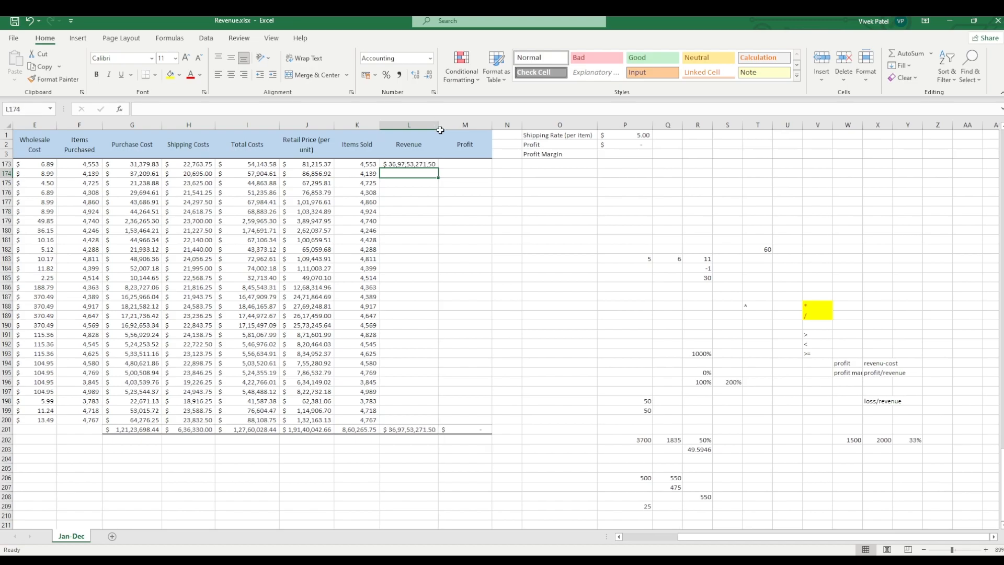
click(428, 163)
double_click(440, 169)
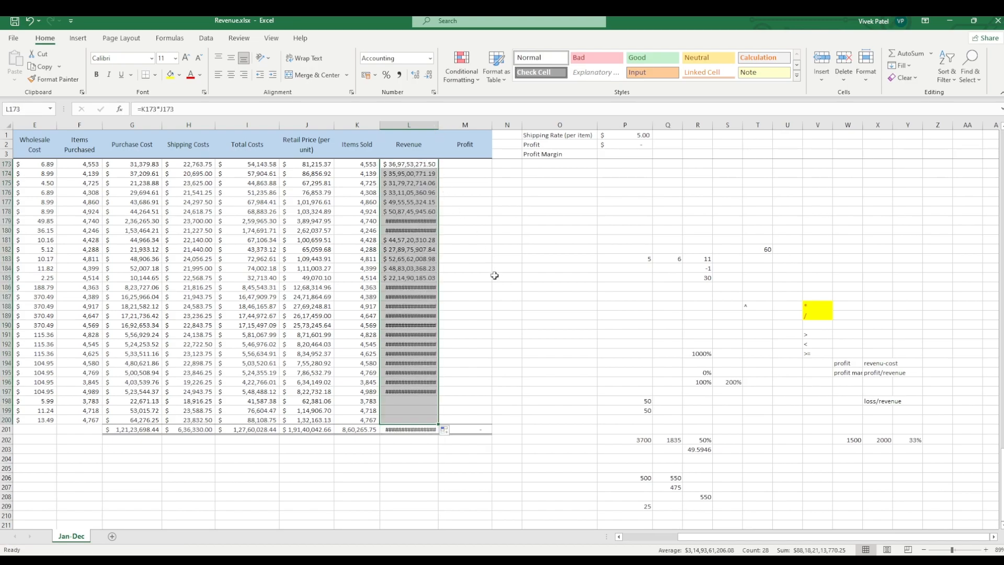
double_click(437, 126)
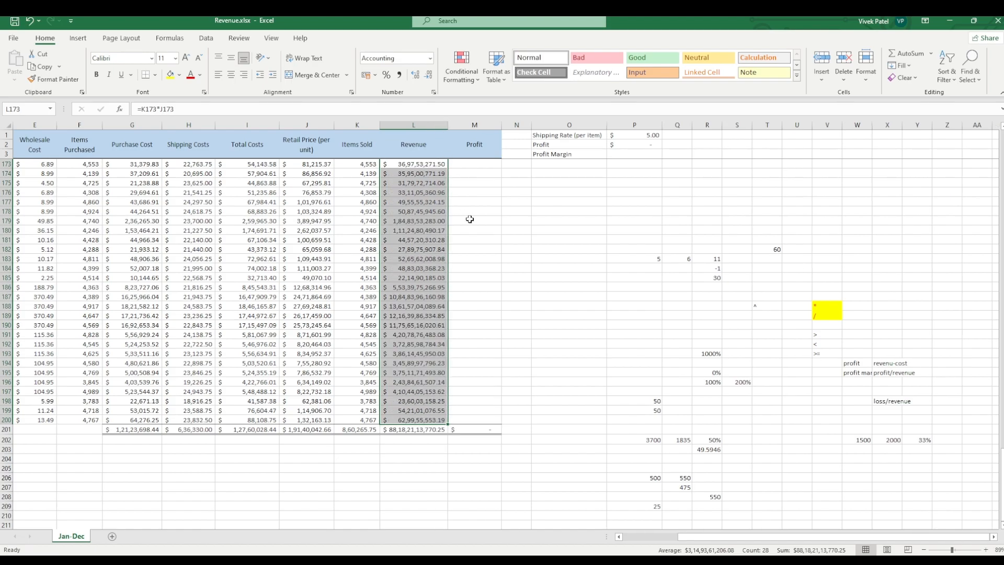
Step: Enter the formula =L173-I173 in cell M173 to calculate profit as revenue minus total costs
click(481, 248)
click(475, 167)
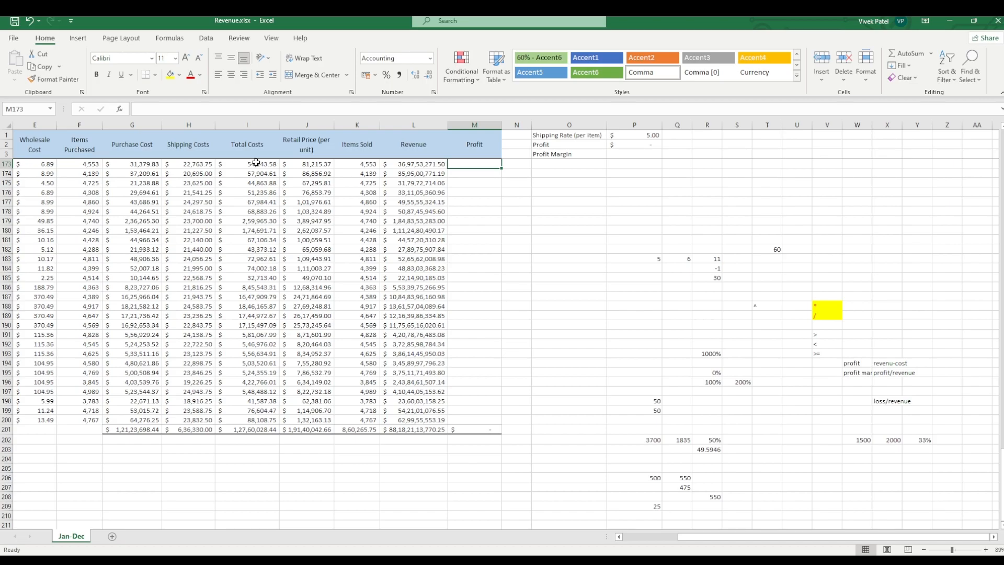
click(256, 164)
click(462, 164)
text(=)
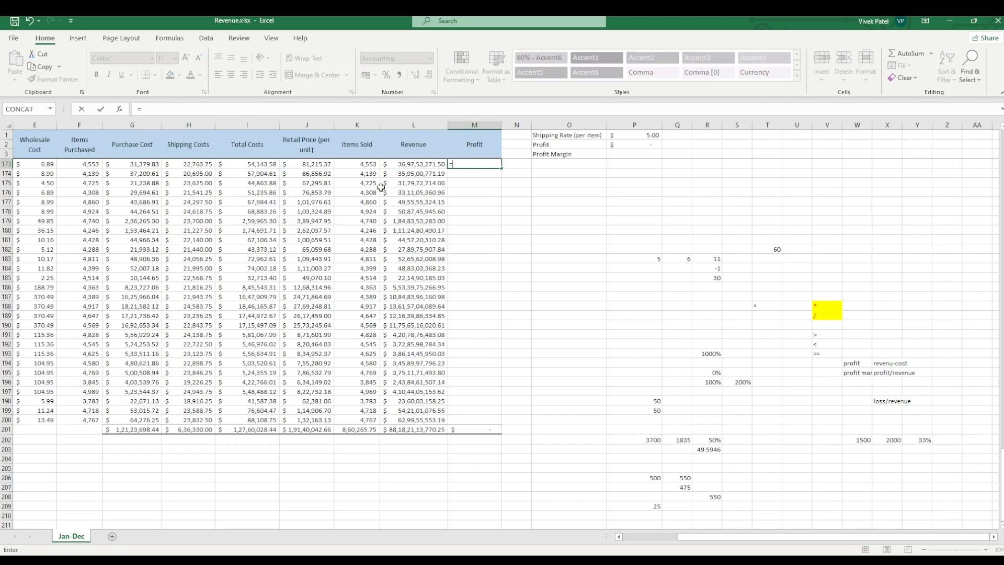
click(438, 166)
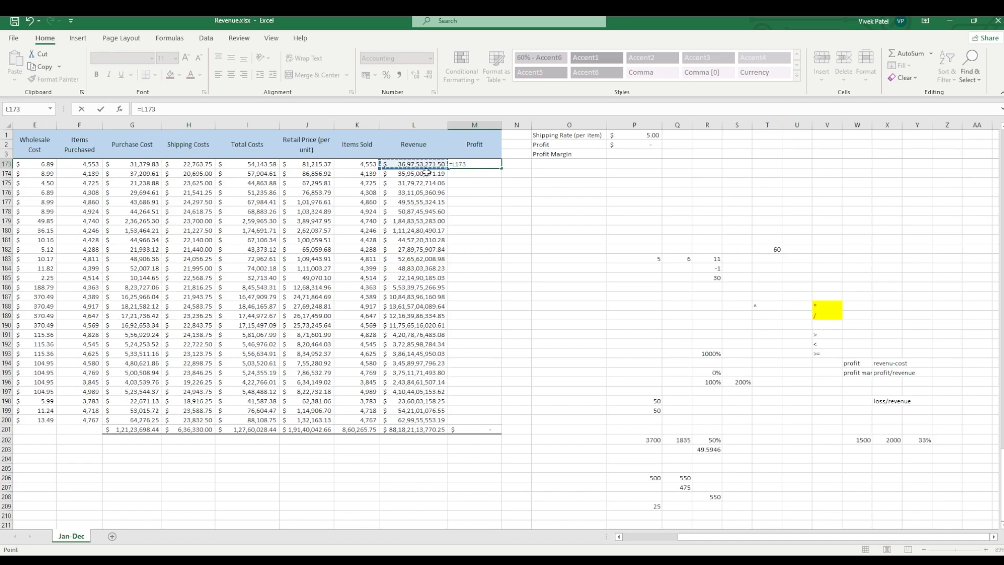
click(232, 167)
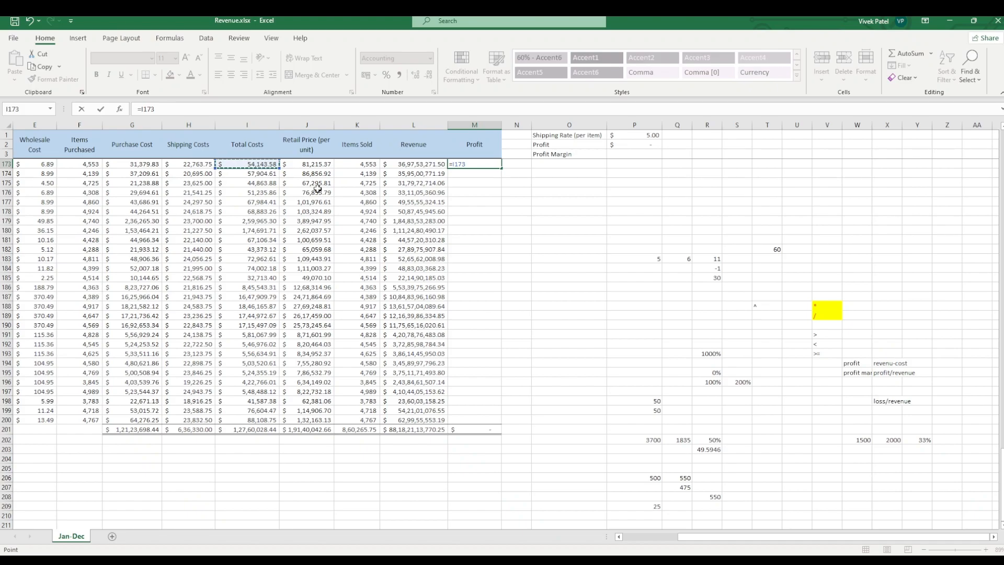
click(393, 167)
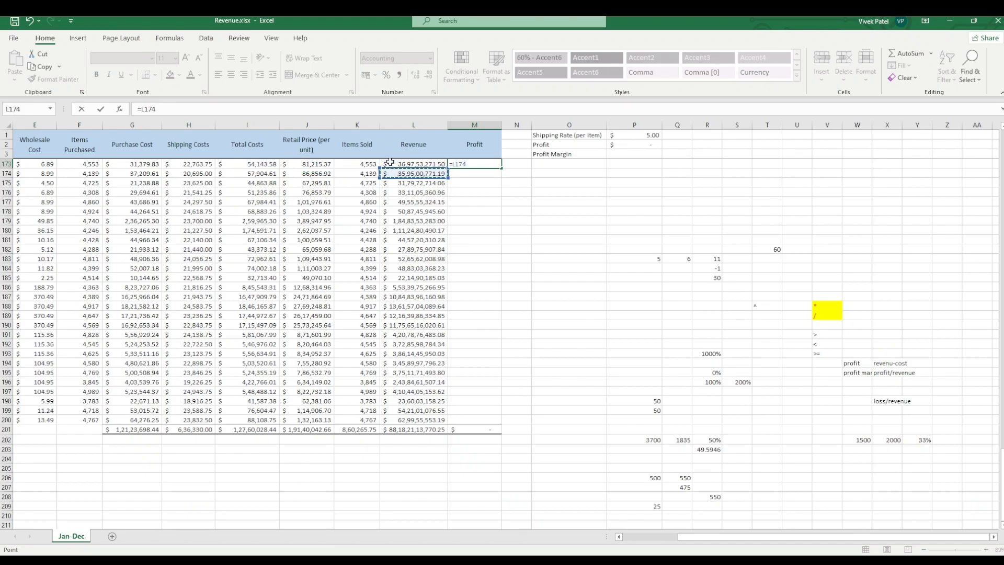
text(-)
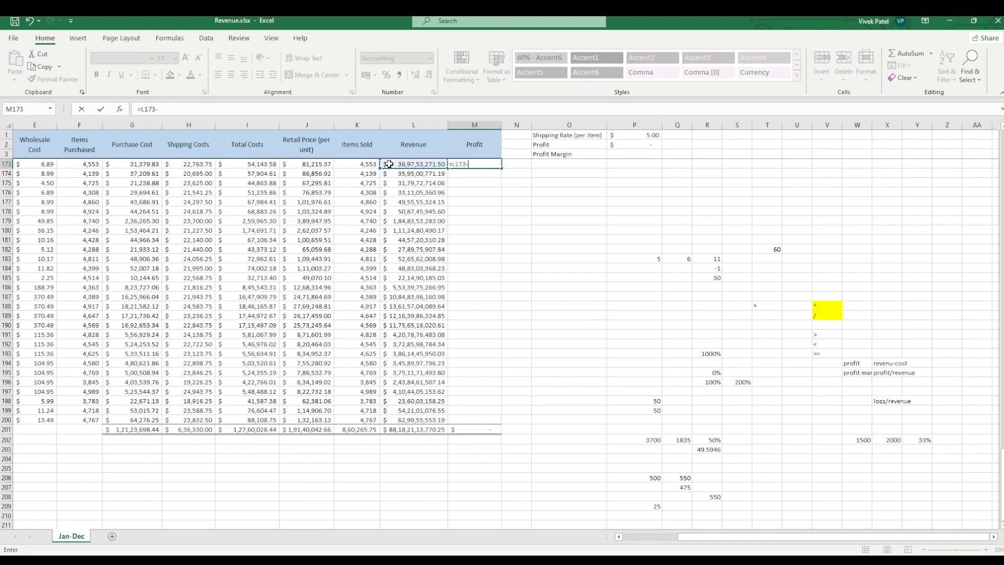
click(275, 163)
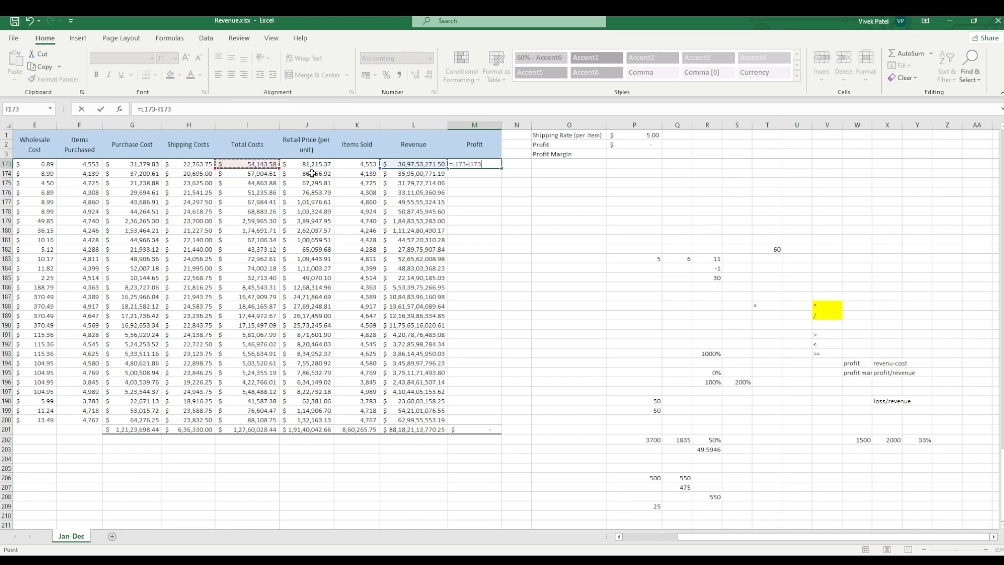
key(Return)
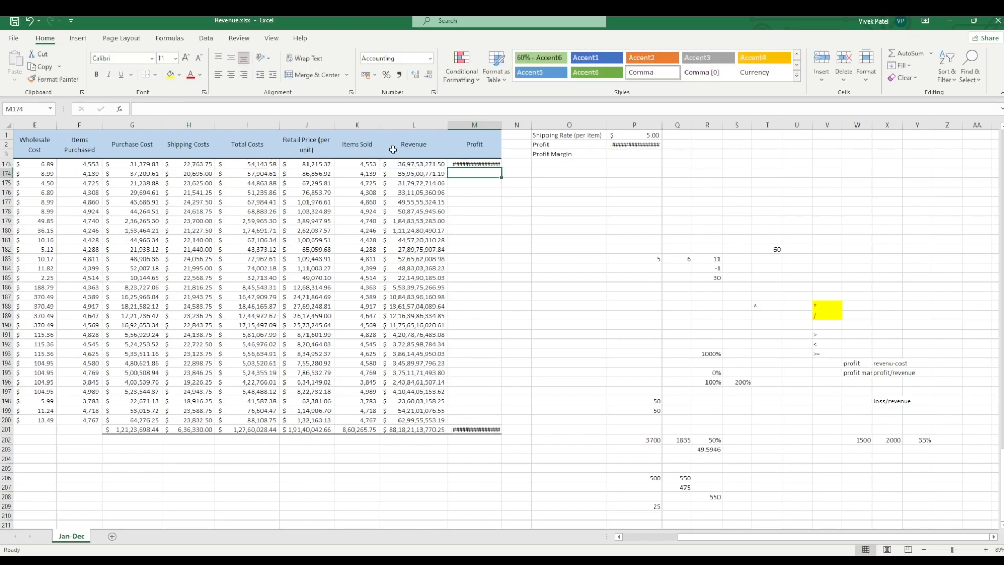
Step: Fill the profit formula from M173 down through row 200 and autofit the width of column M
double_click(501, 126)
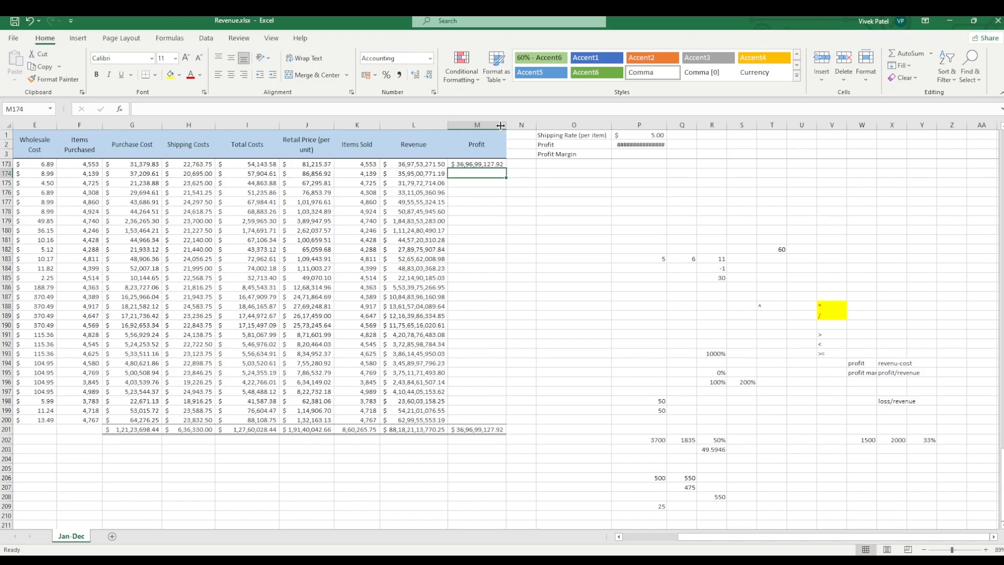
click(477, 163)
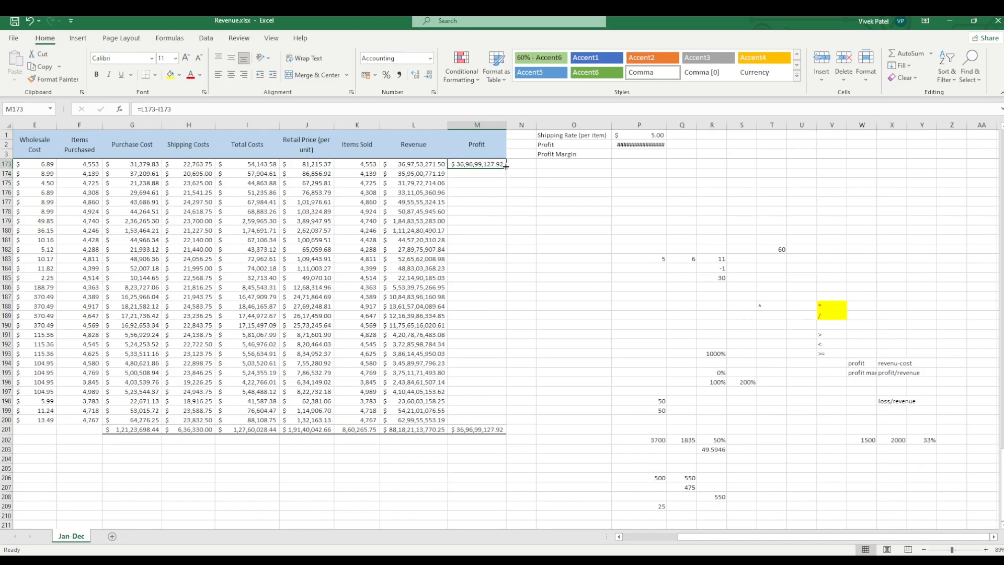
double_click(506, 167)
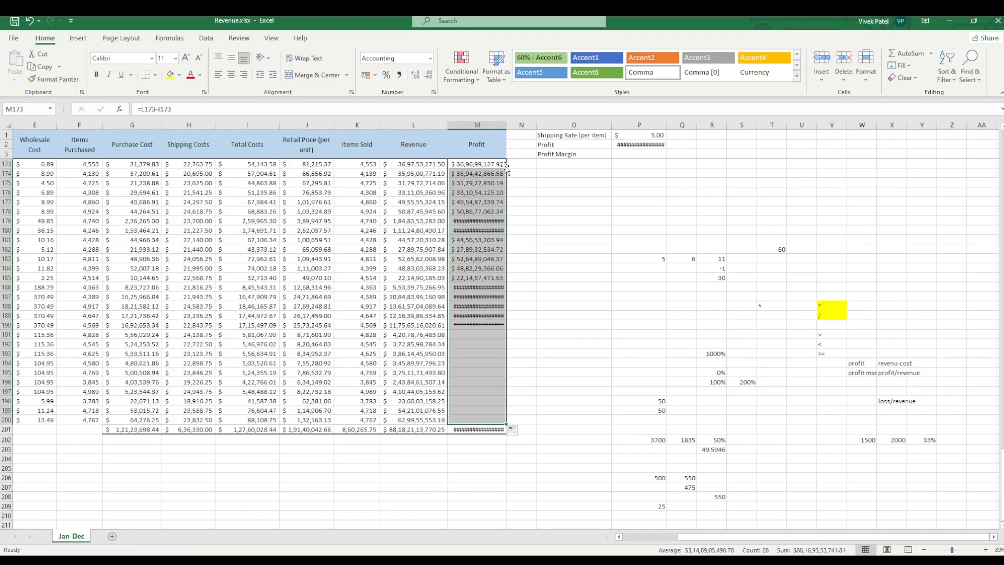
double_click(505, 127)
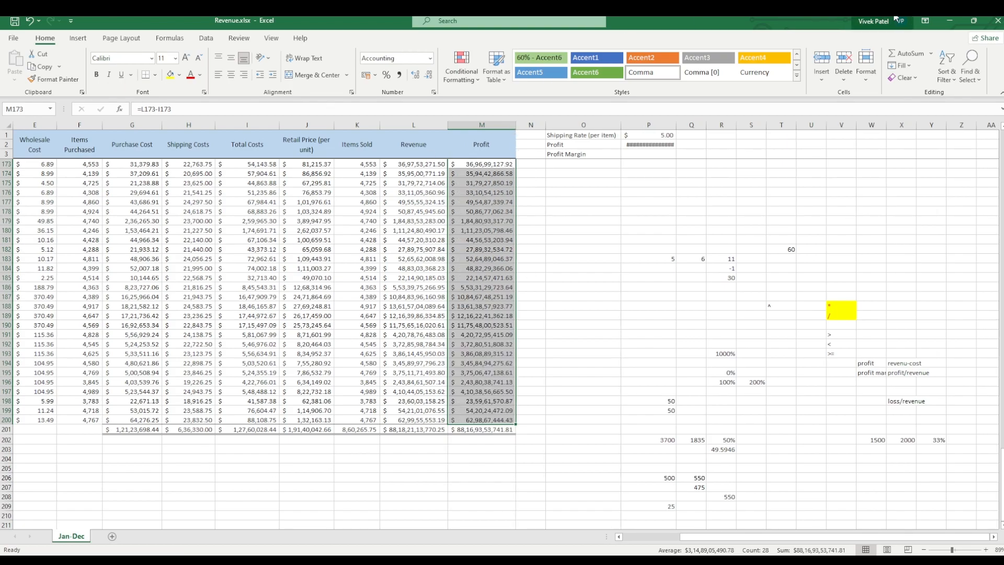
Step: Autofit the width of column P and re-enter the formula =M201 in cell P2 to reference the total profit
click(641, 193)
double_click(676, 126)
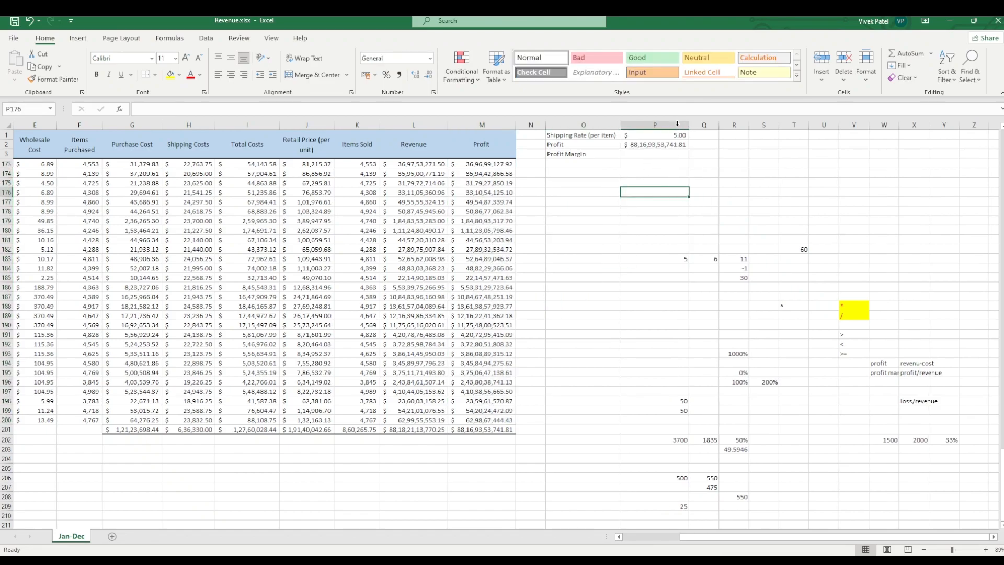
click(661, 154)
click(652, 145)
click(651, 156)
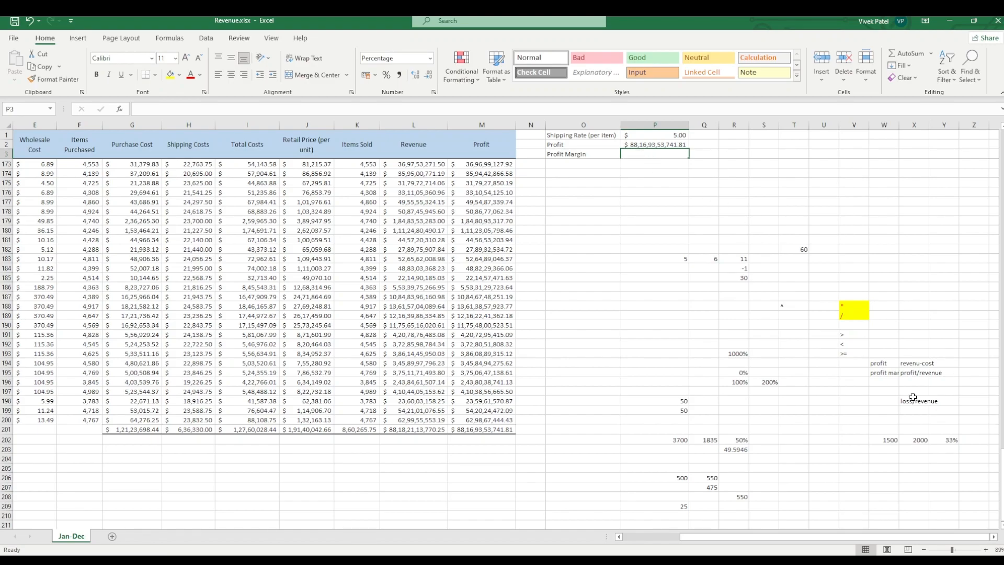
click(663, 144)
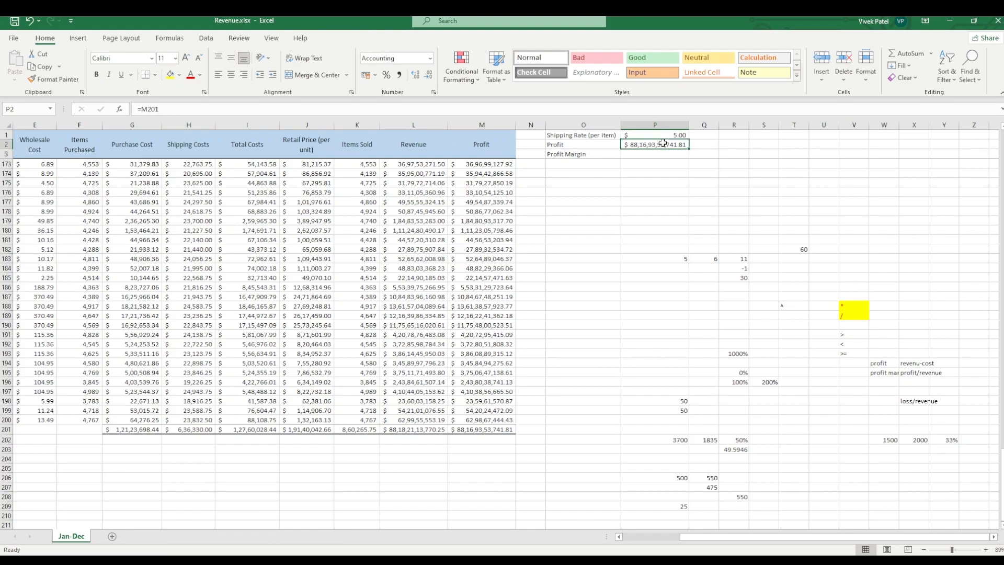
text(=)
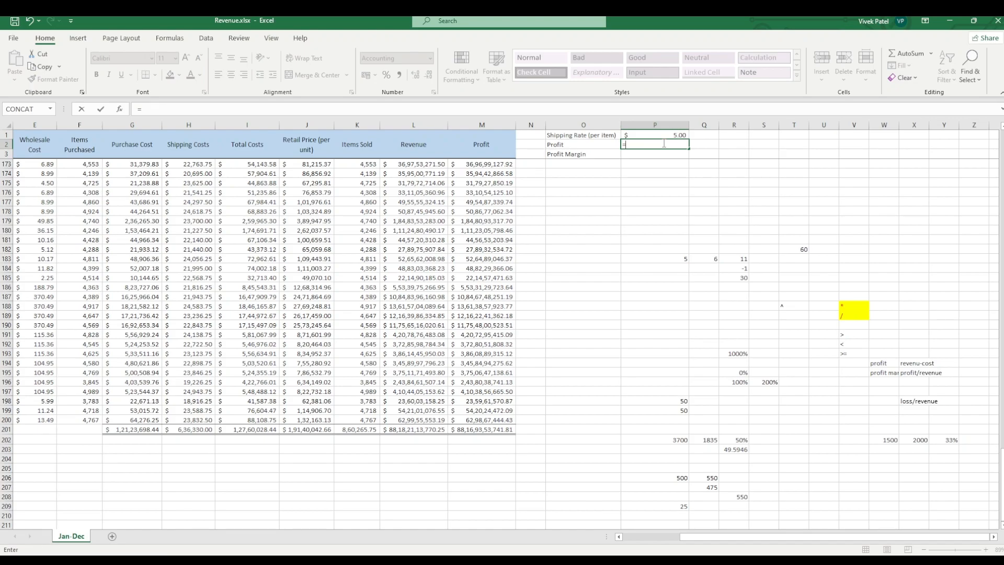
key(ctrl+z)
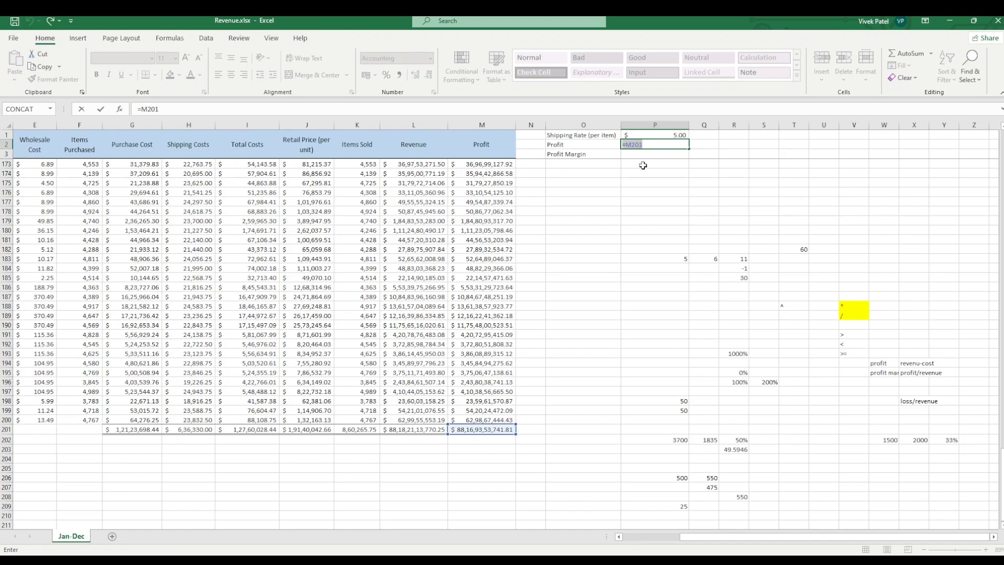
key(BackSpace)
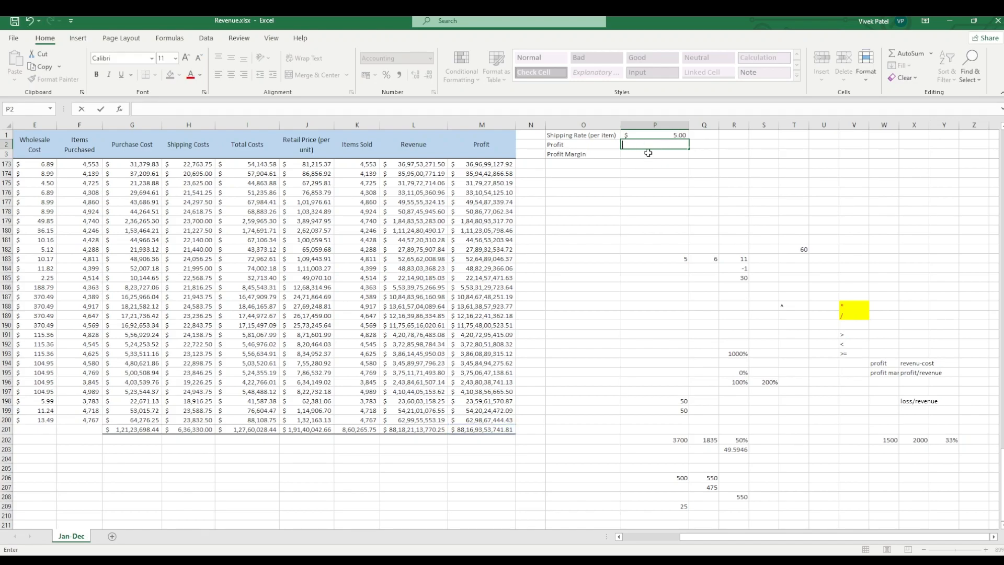
text(=)
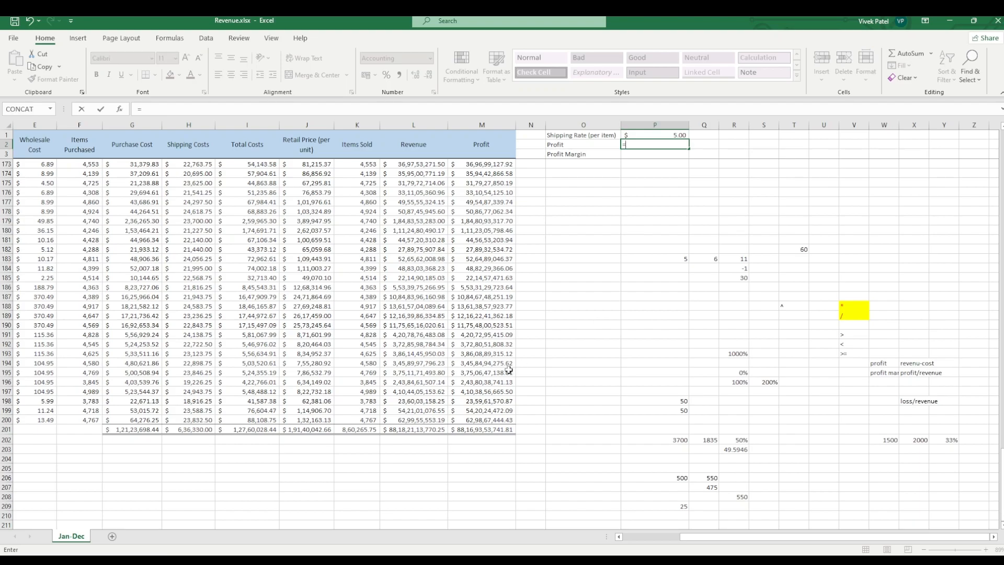
click(484, 429)
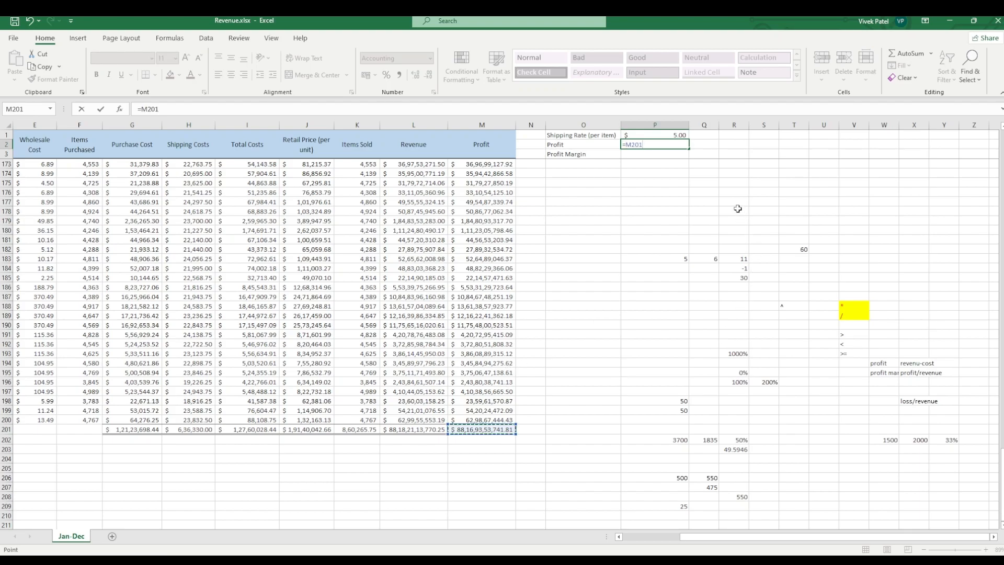
key(Return)
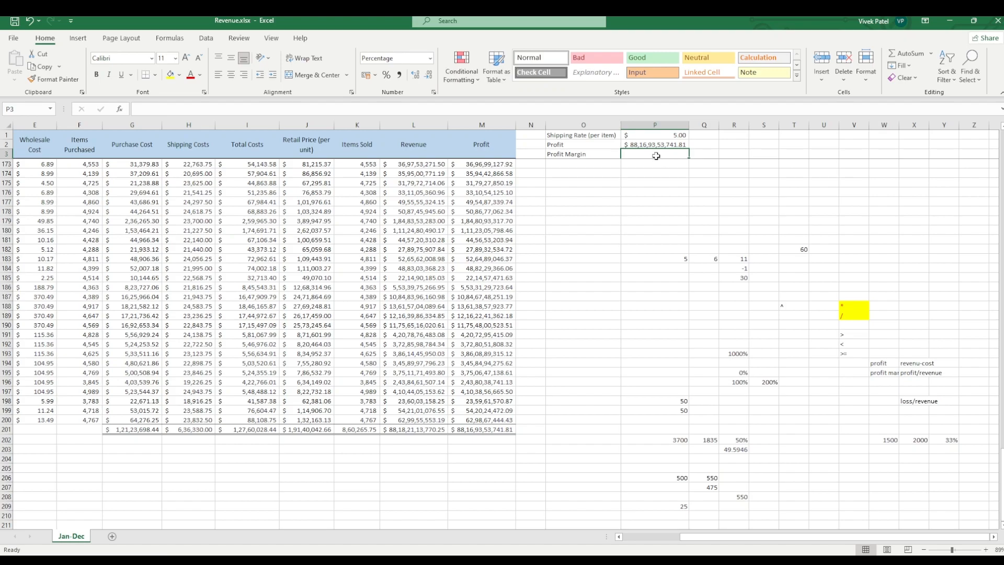
Step: Enter the formula =P2/L201 in cell P3 to calculate the profit margin from total profit and total revenue
text(=)
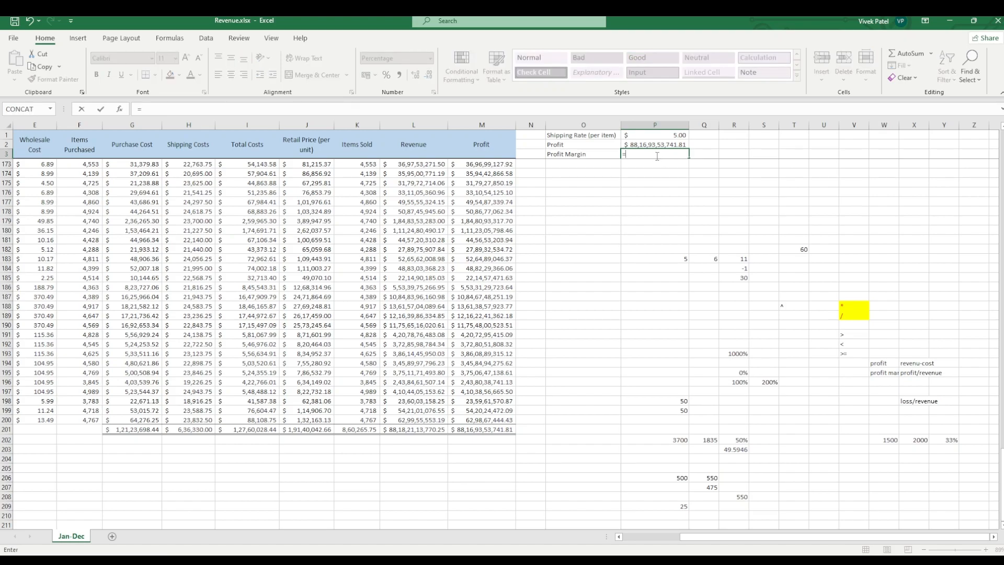
click(643, 144)
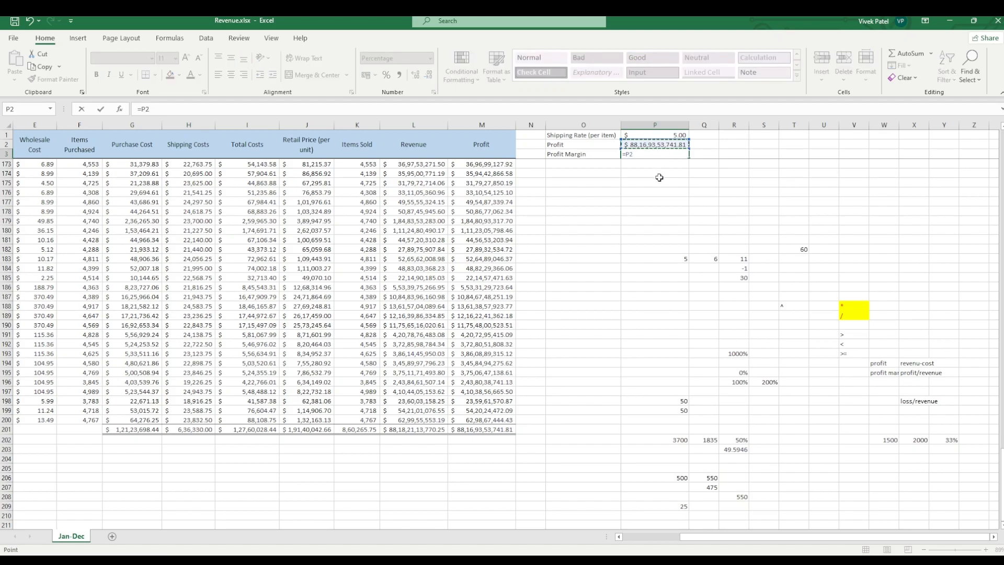
text(/)
click(414, 431)
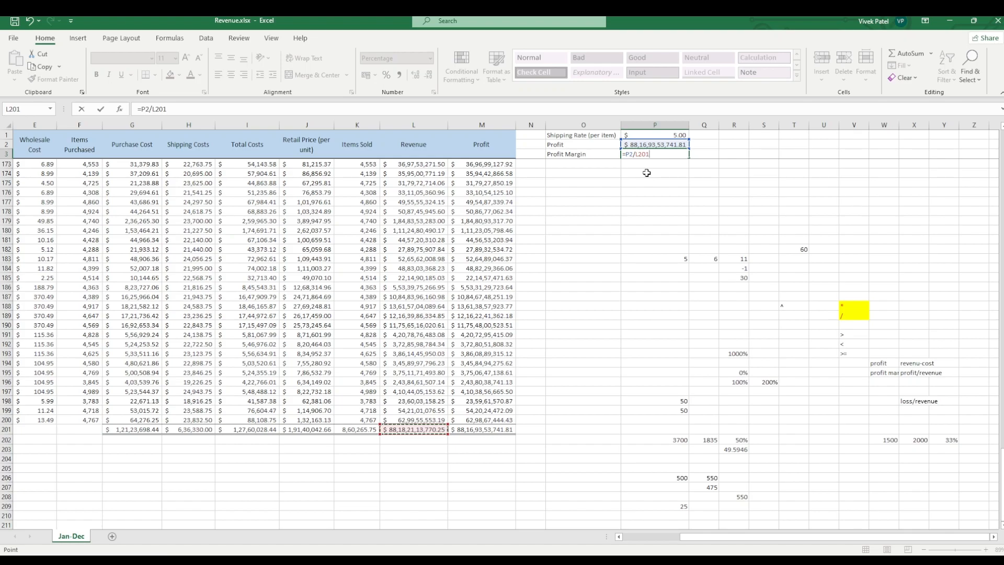
key(Return)
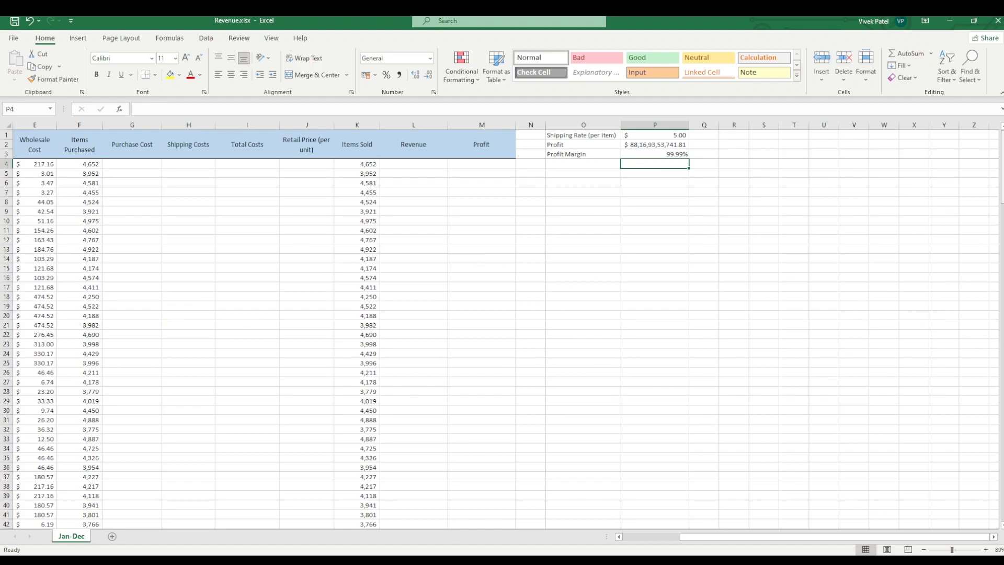
Step: Undo the profit margin formula, the re-entered profit formula in P2 and the latest width changes of columns P and M
click(1003, 253)
key(ctrl+z)
click(672, 222)
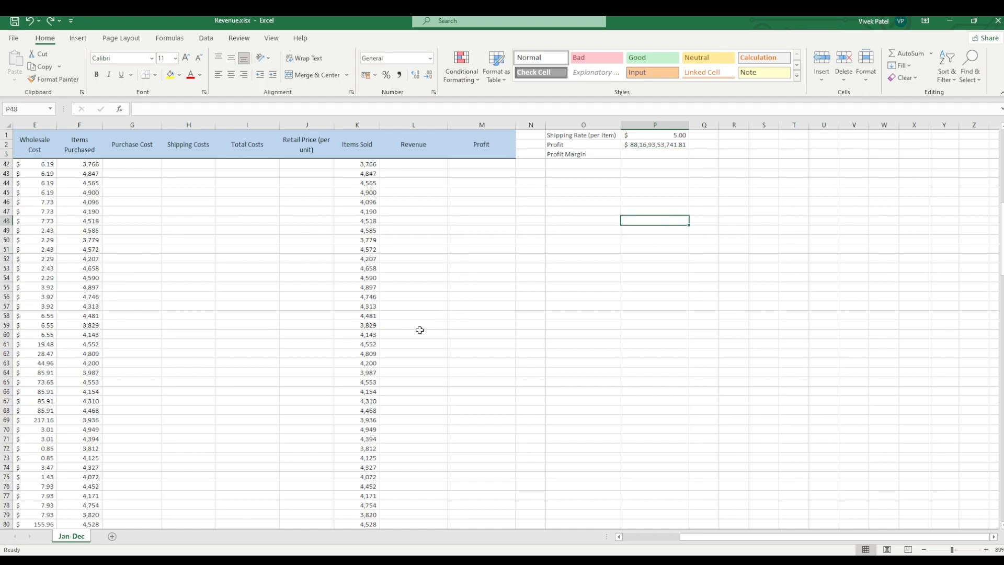
drag(1002, 216, 1003, 342)
key(ctrl+Up)
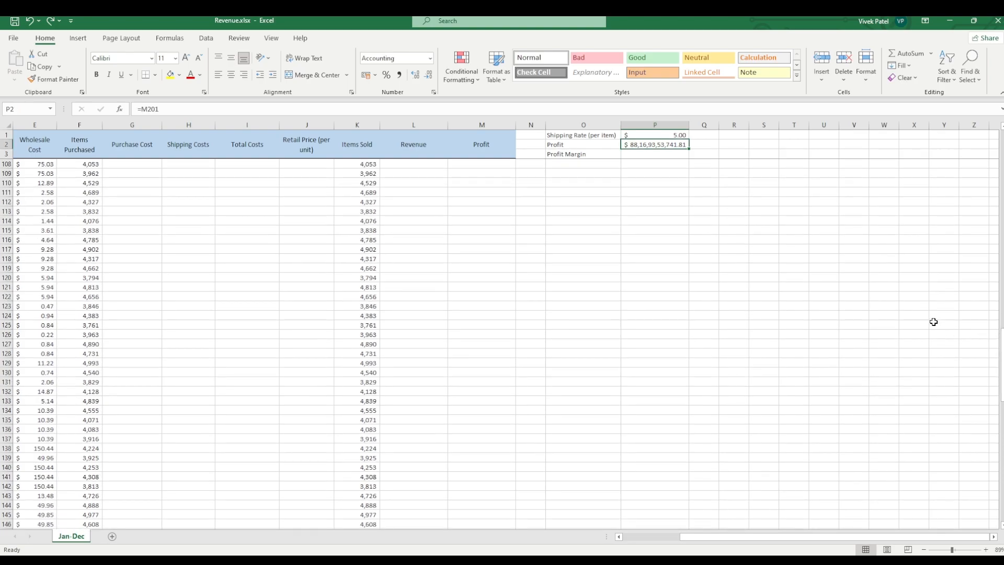
key(ctrl+z)
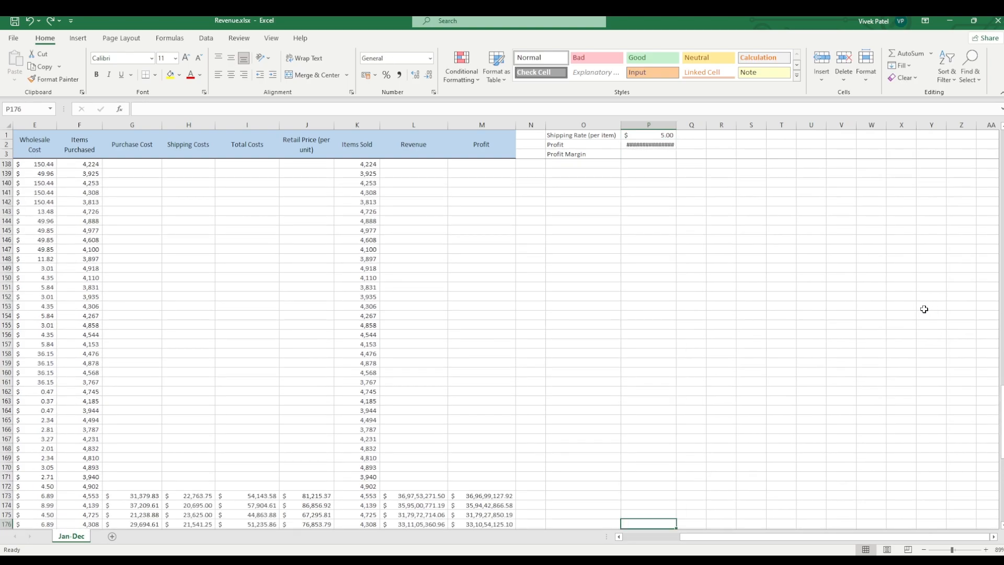
key(ctrl+z)
Step: Revert the stray entry in cell M173 and try to select the Profit Margin cell P3
text(z)
key(ctrl+z)
key(ctrl+z)
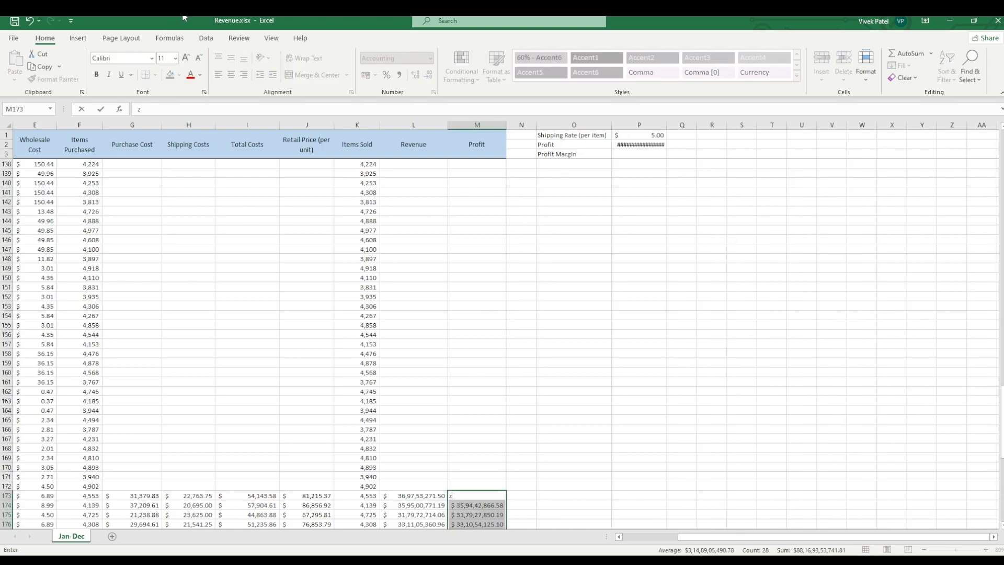
click(27, 21)
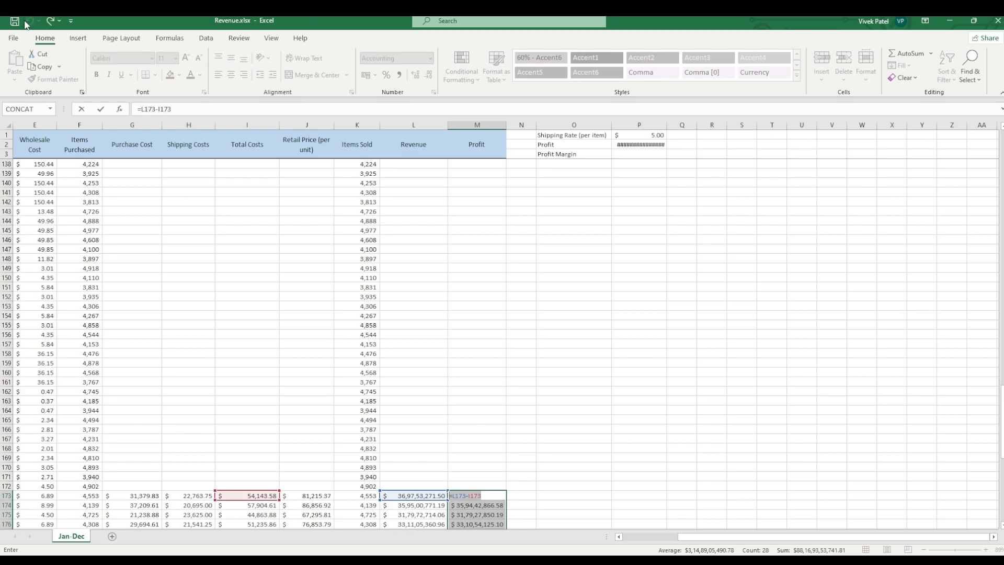
click(424, 191)
click(477, 202)
click(628, 154)
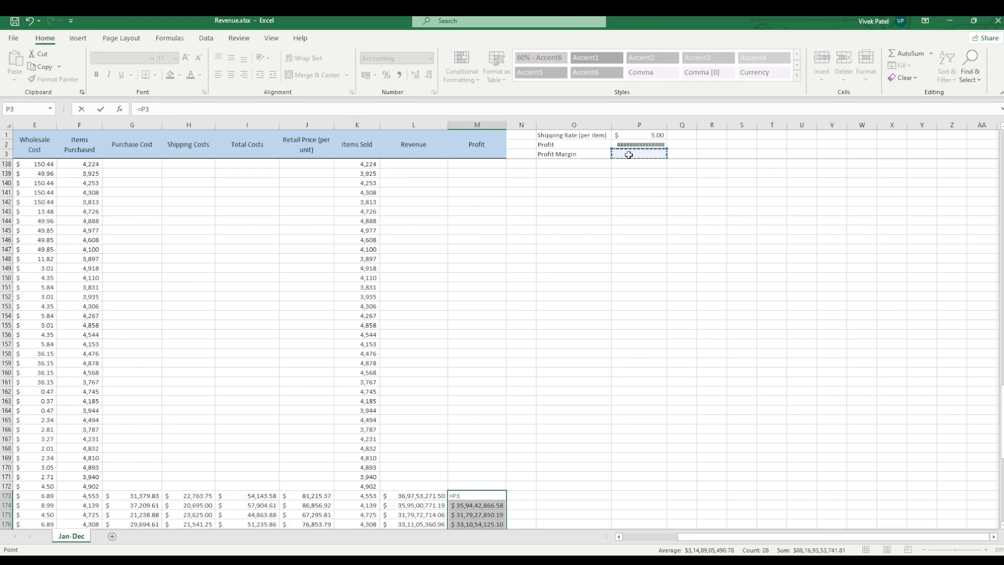